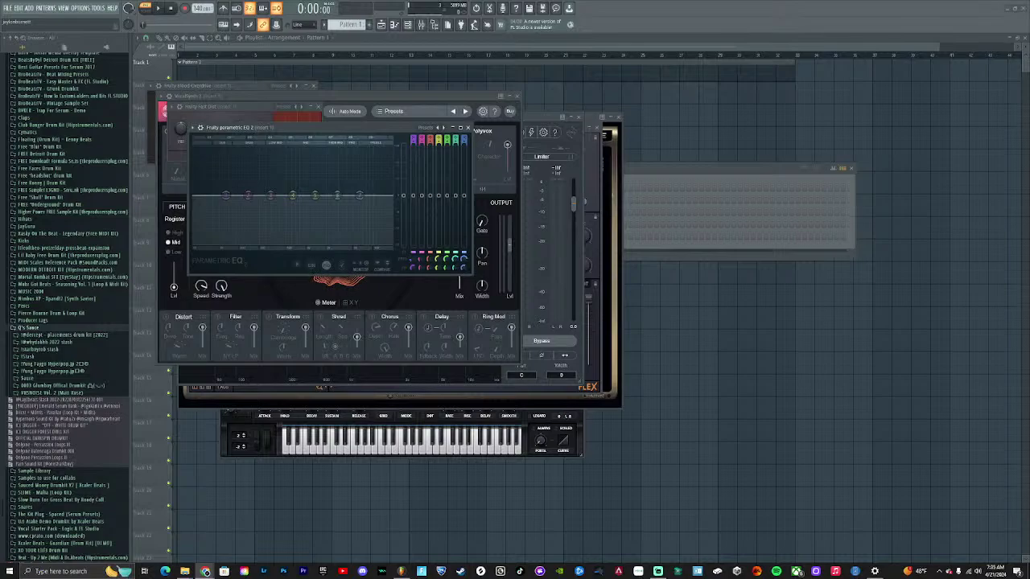
# Switch to Discord, dismiss the new audio device prompt and open the main-youtube channel of the Gu-Crew server
pyautogui.hotkey('alt', 'Tab')
pyautogui.click(716, 98)
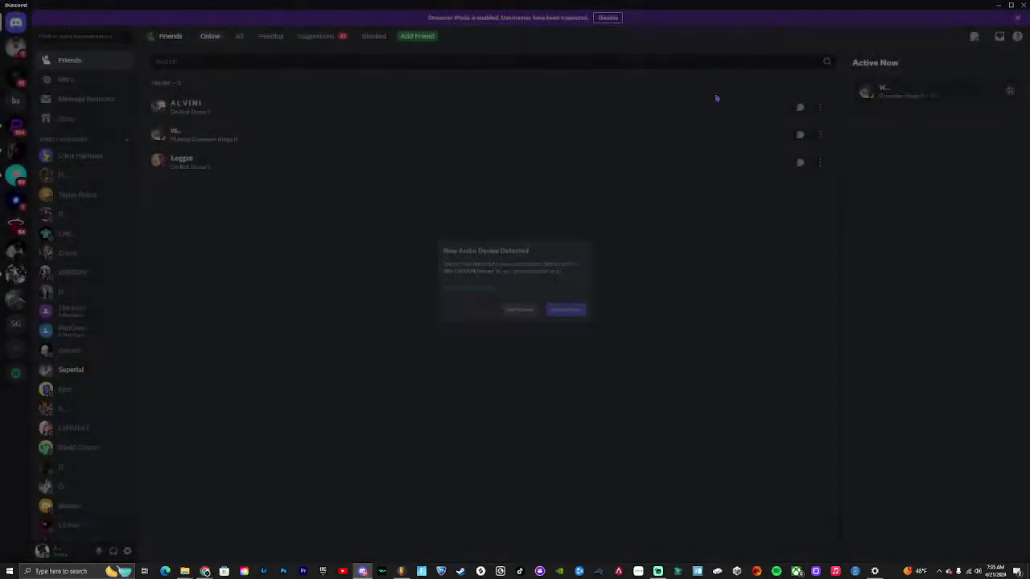
pyautogui.hotkey('alt', 'Tab')
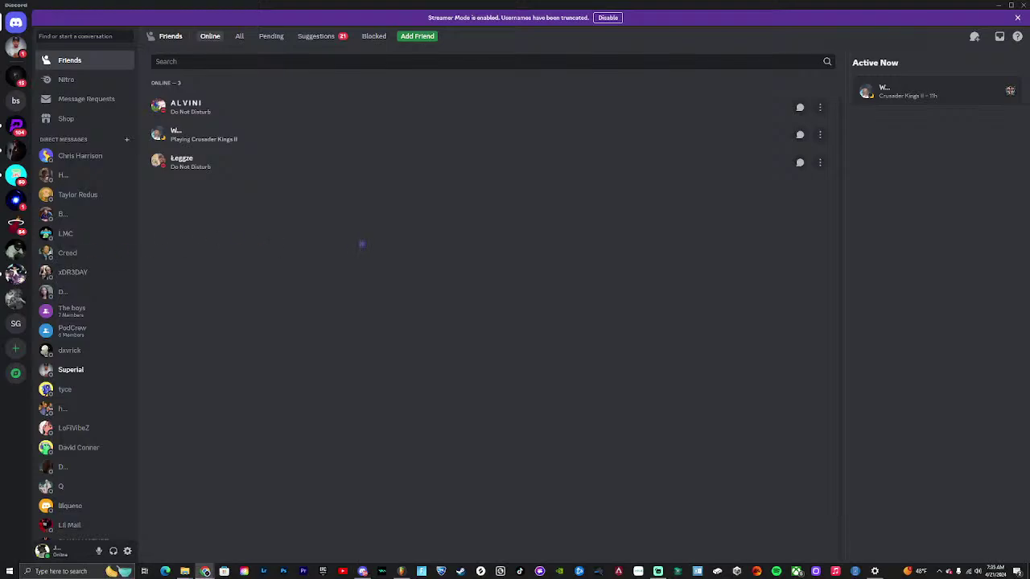
pyautogui.click(241, 237)
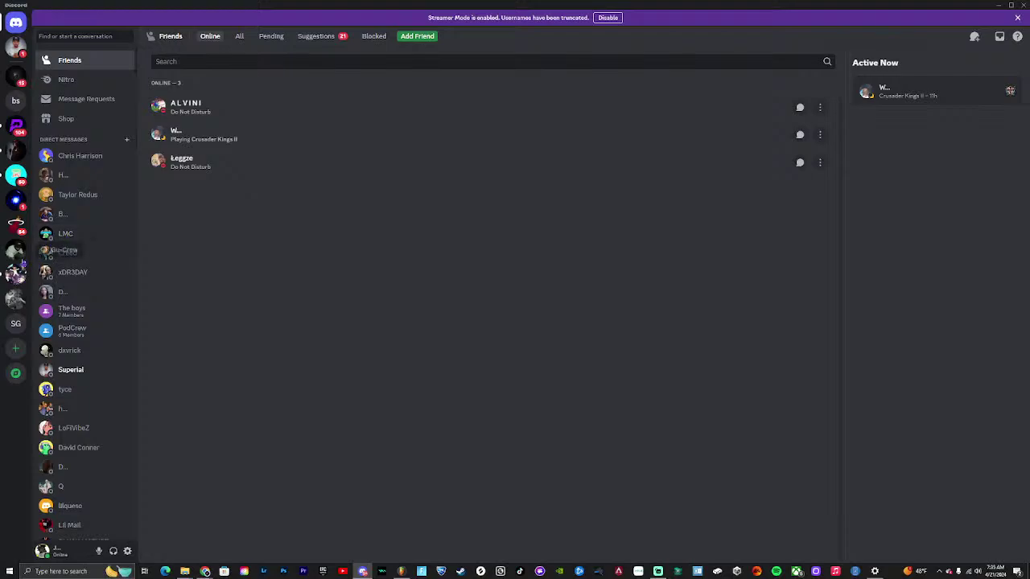
pyautogui.click(16, 252)
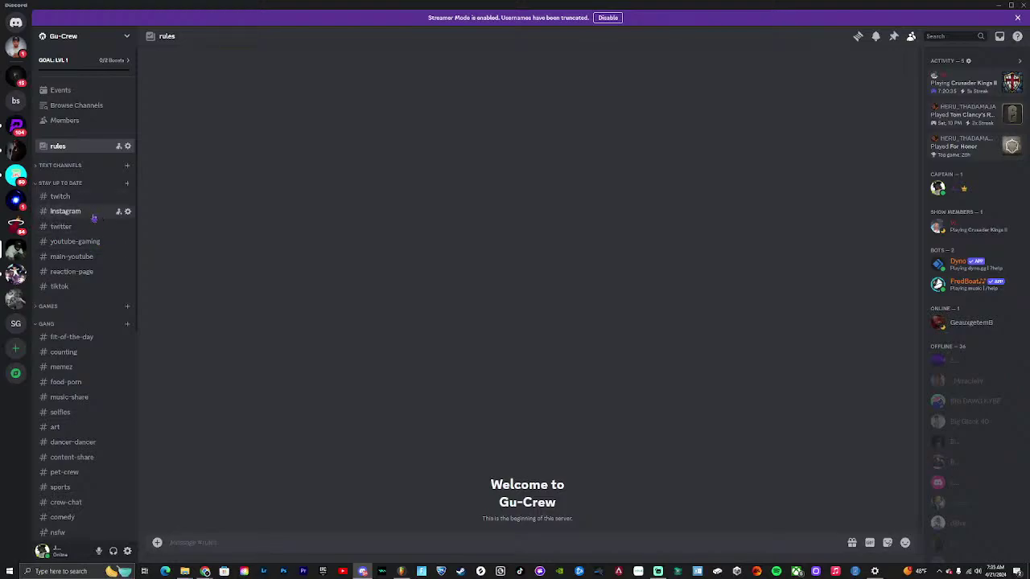
pyautogui.click(90, 257)
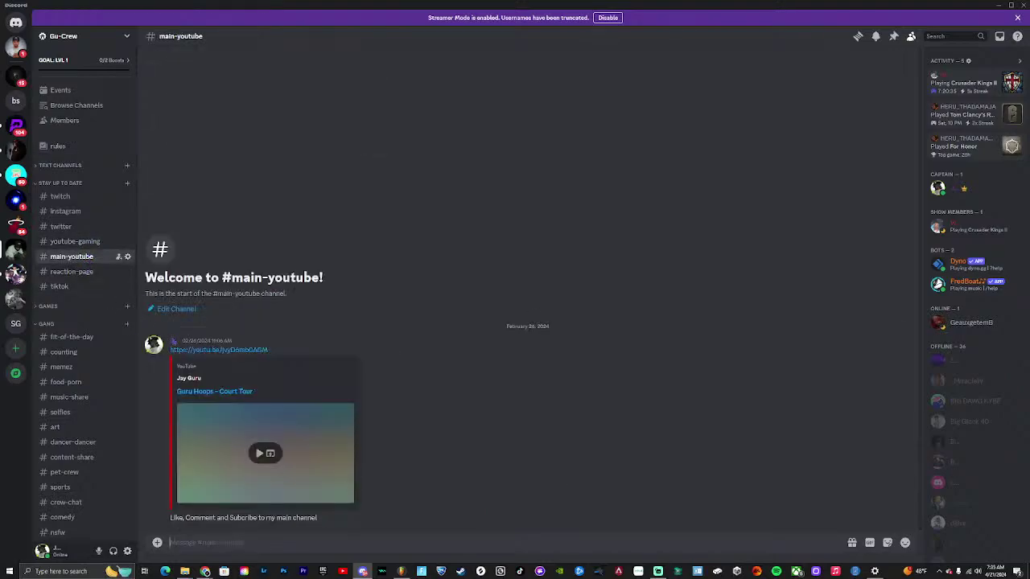
# Paste the copied YouTube live link into the main-youtube channel, send it and close Discord
pyautogui.rightClick(294, 537)
pyautogui.click(320, 526)
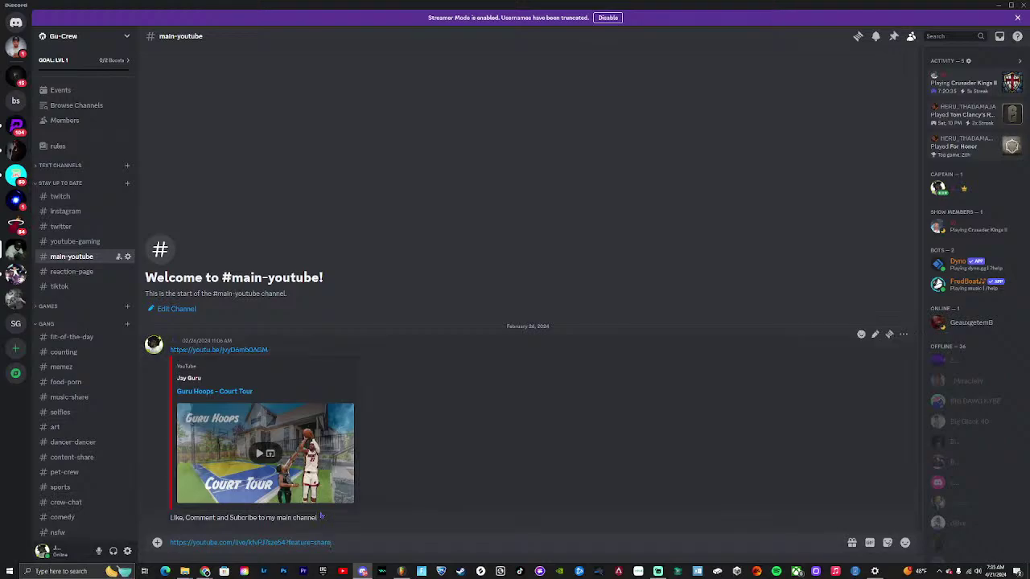
pyautogui.press('Return')
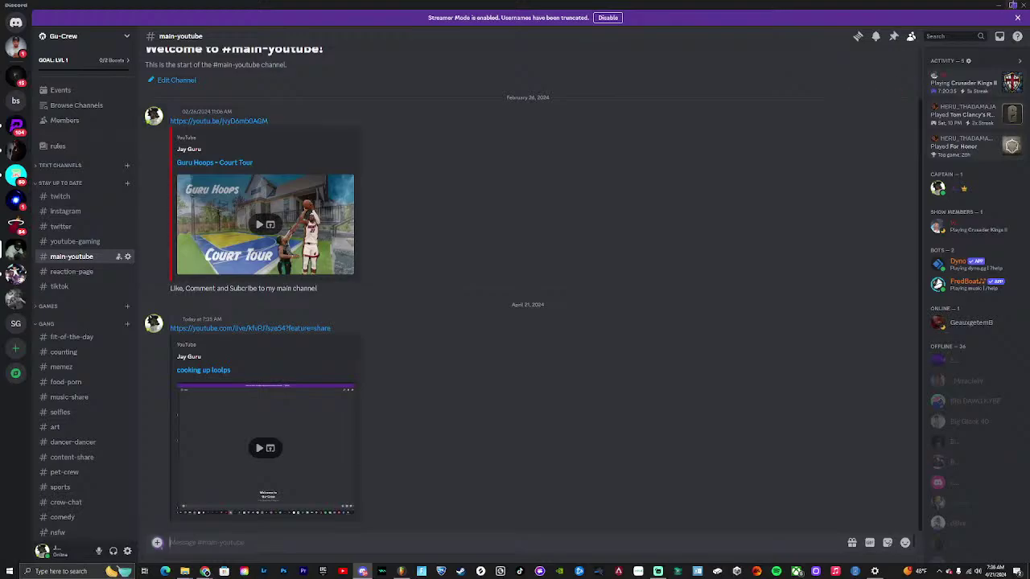
pyautogui.click(1025, 4)
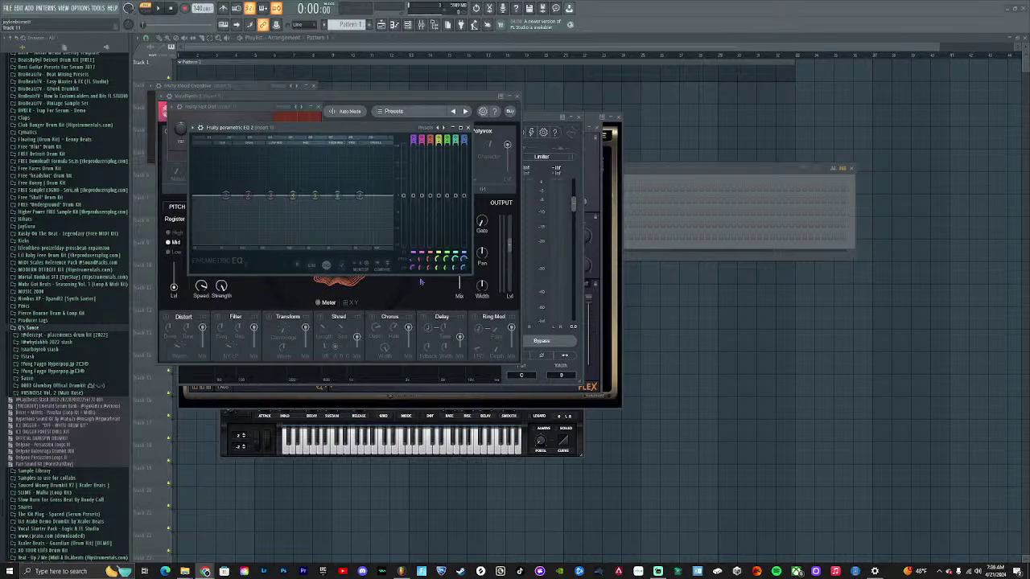
# Open the Xpand!2 instrument in FL Studio and load the Bassoon+ preset from Brass + Woodwind into slot A
pyautogui.hotkey('alt', 'Tab')
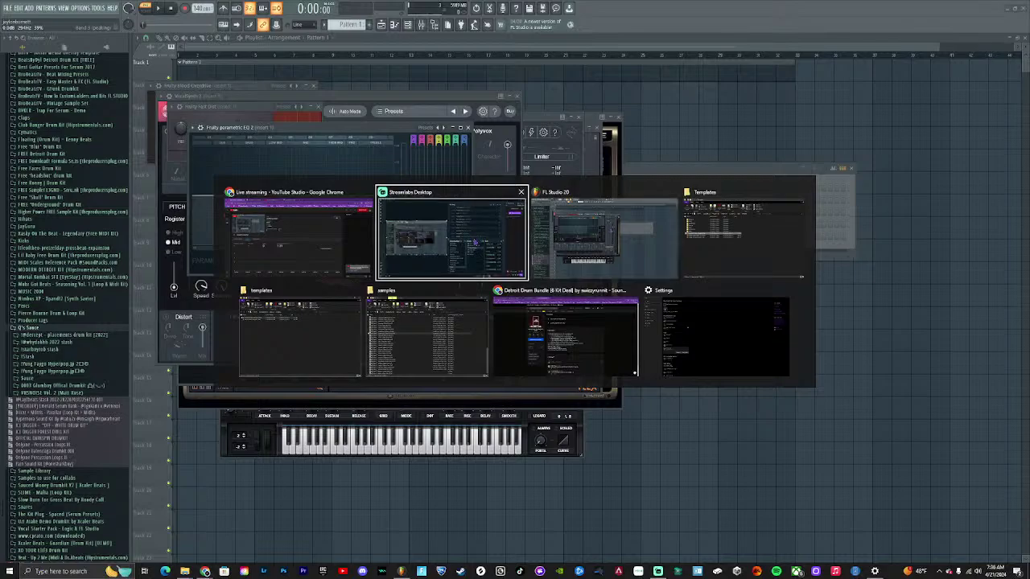
pyautogui.hotkey('alt', 'Tab')
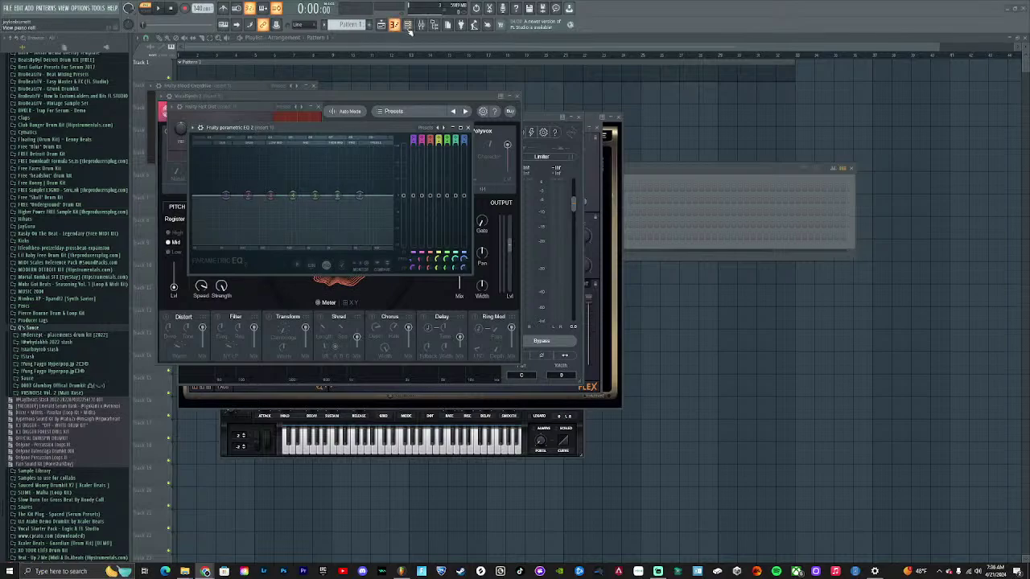
pyautogui.click(667, 169)
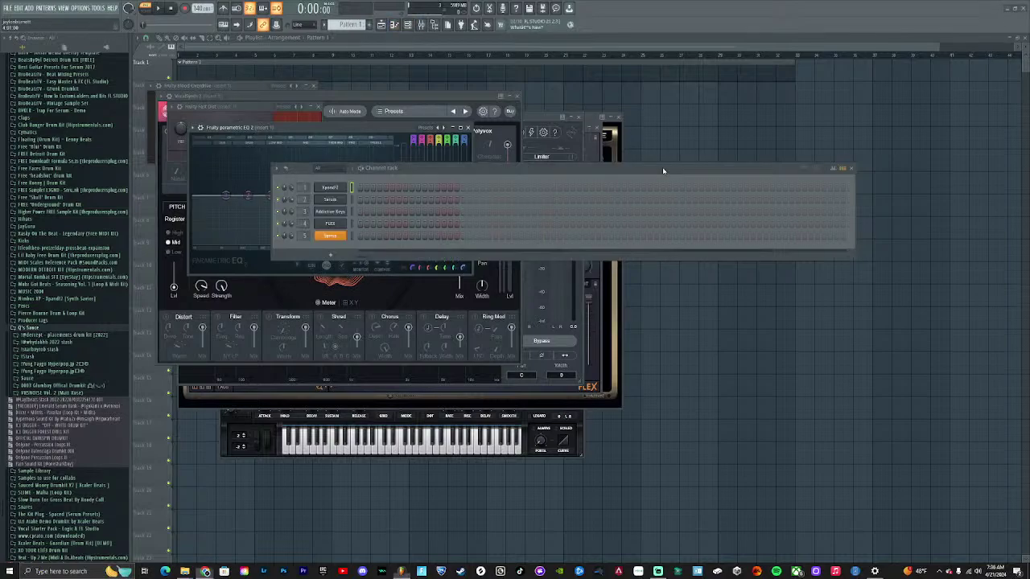
pyautogui.click(331, 188)
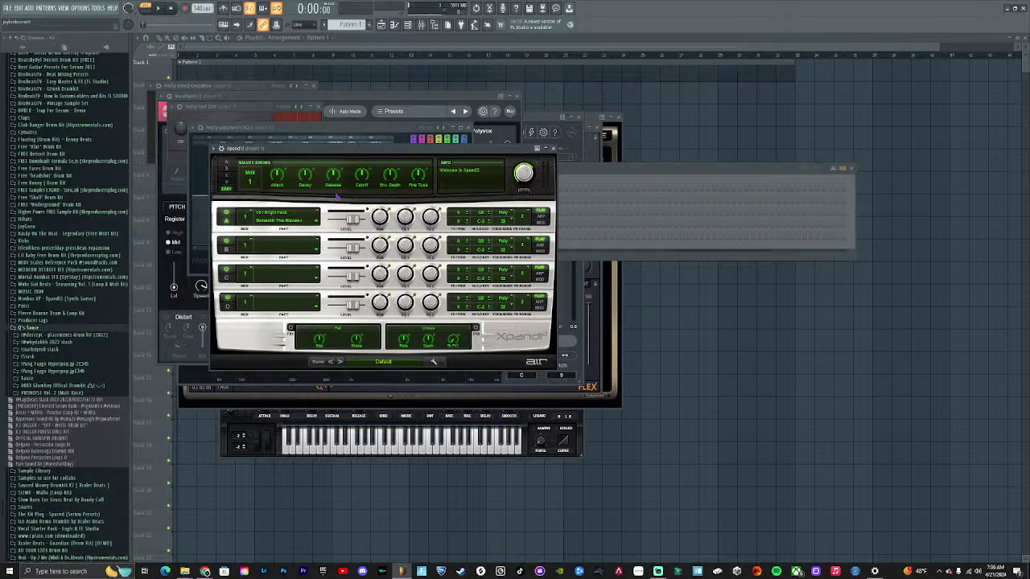
pyautogui.click(312, 220)
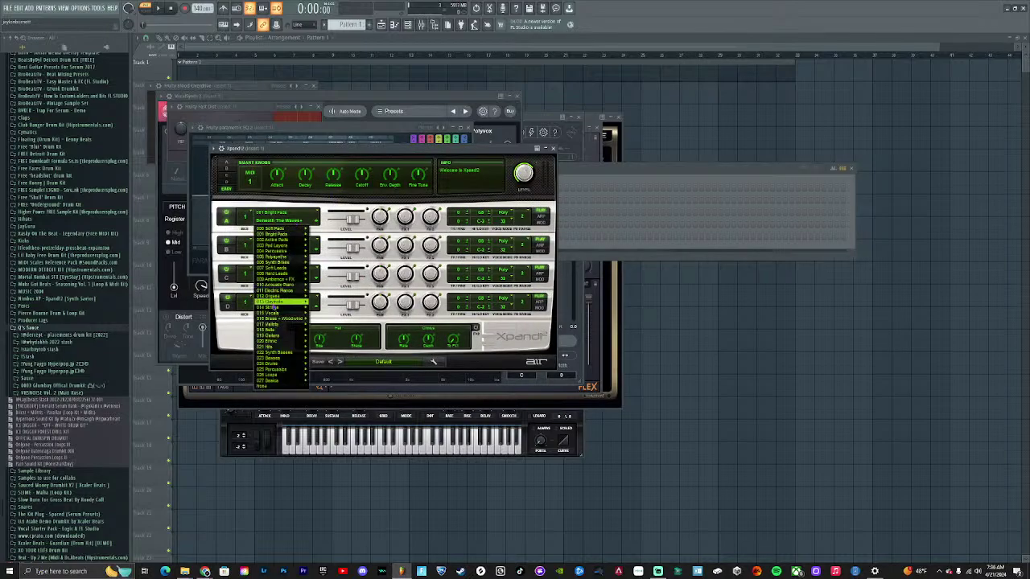
pyautogui.moveTo(272, 342)
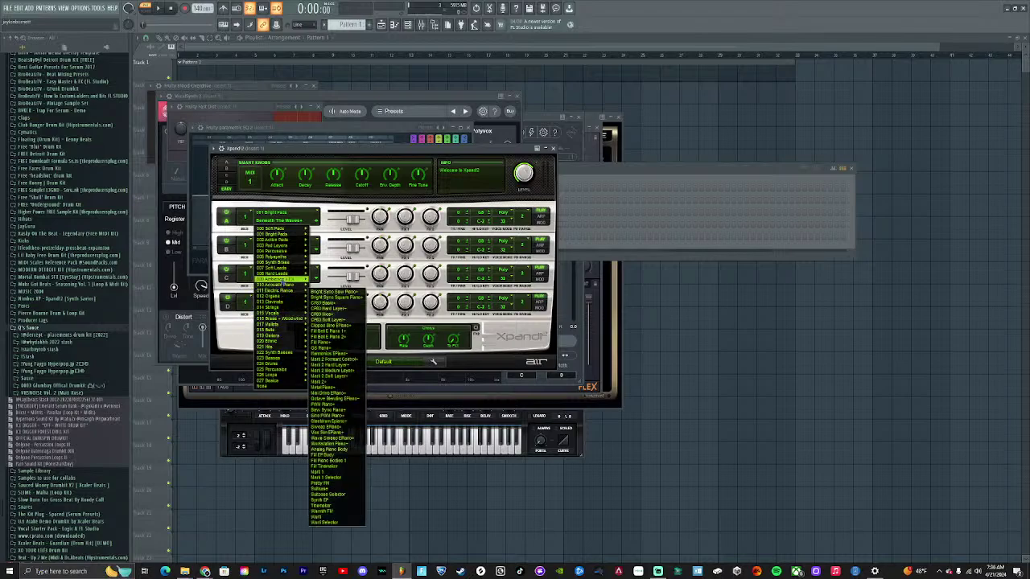
pyautogui.moveTo(283, 275)
pyautogui.moveTo(283, 247)
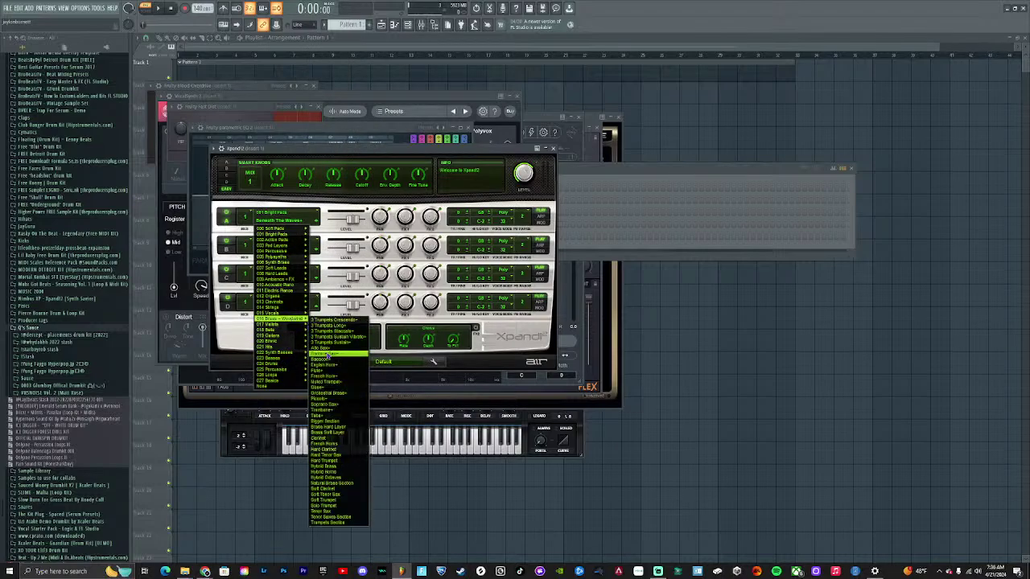
pyautogui.click(330, 354)
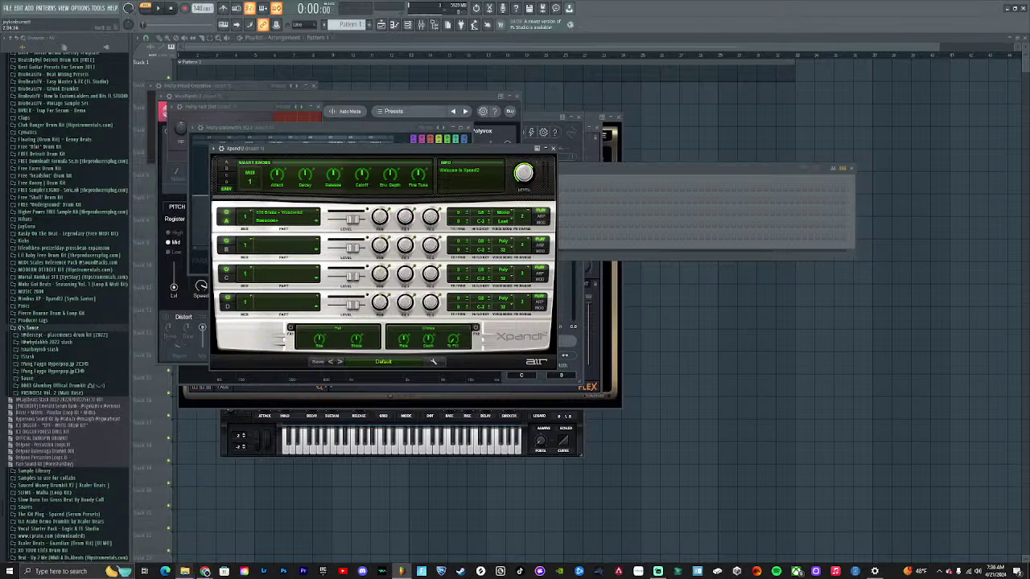
# Bring up the templates folder window, go up to its parent JayGuru folder and move the window off the workspace
pyautogui.moveTo(184, 572)
pyautogui.moveTo(246, 540)
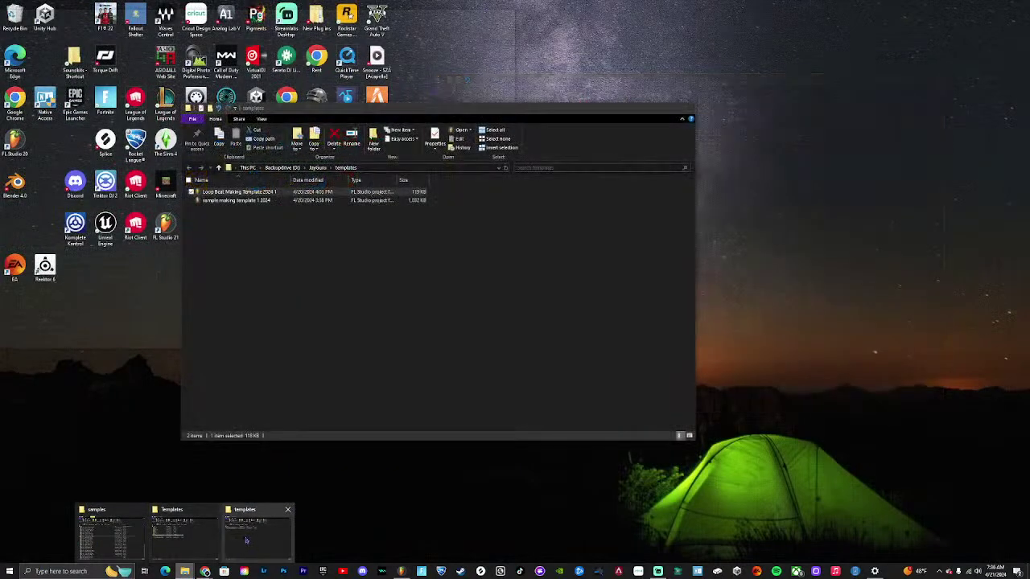
pyautogui.click(247, 541)
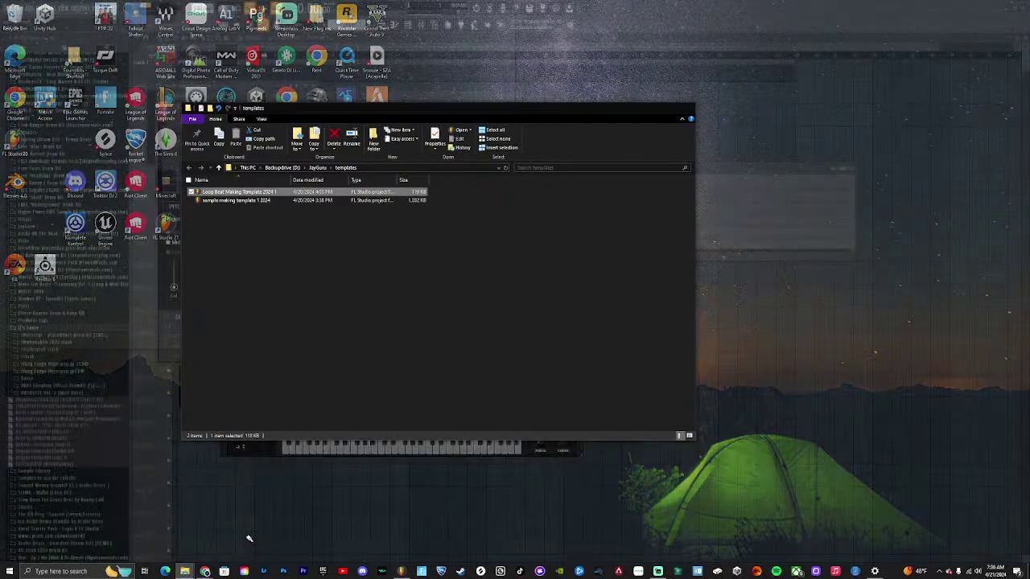
pyautogui.click(318, 167)
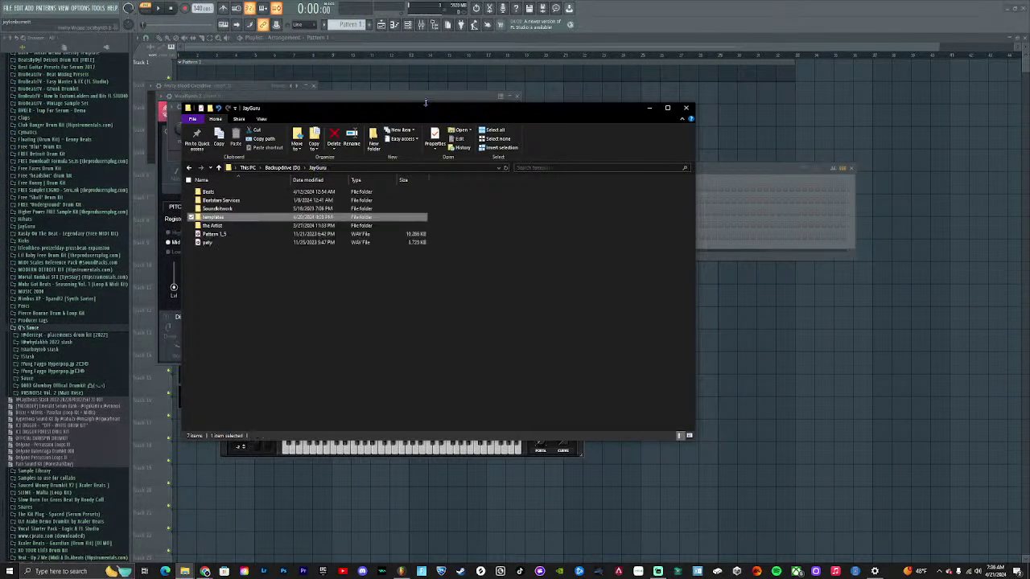
pyautogui.moveTo(423, 110); pyautogui.dragTo(0, 77)
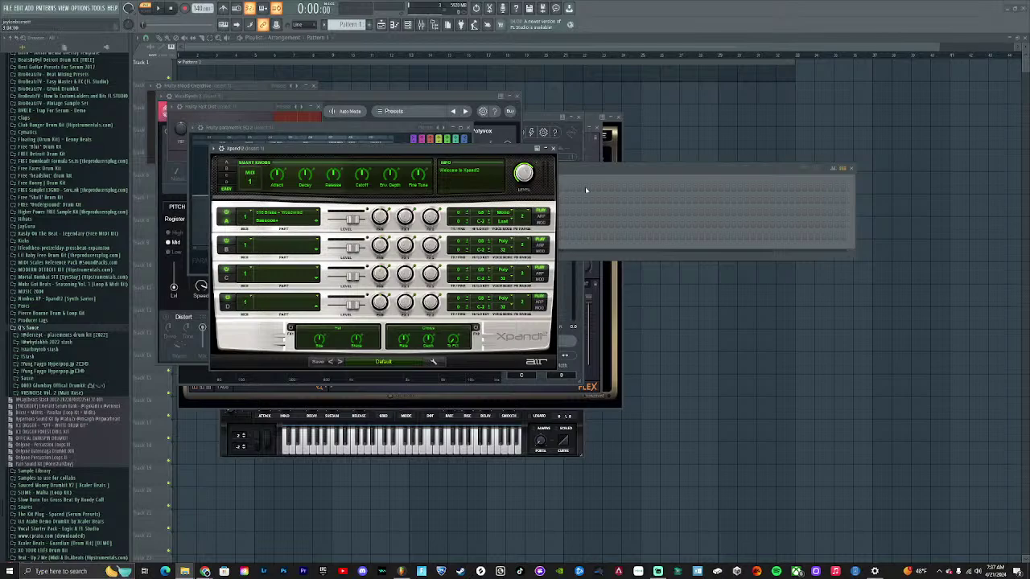
# Put a MIDI melody into the first Xpand!2 channel of the channel rack and play the pattern
pyautogui.press('F6')
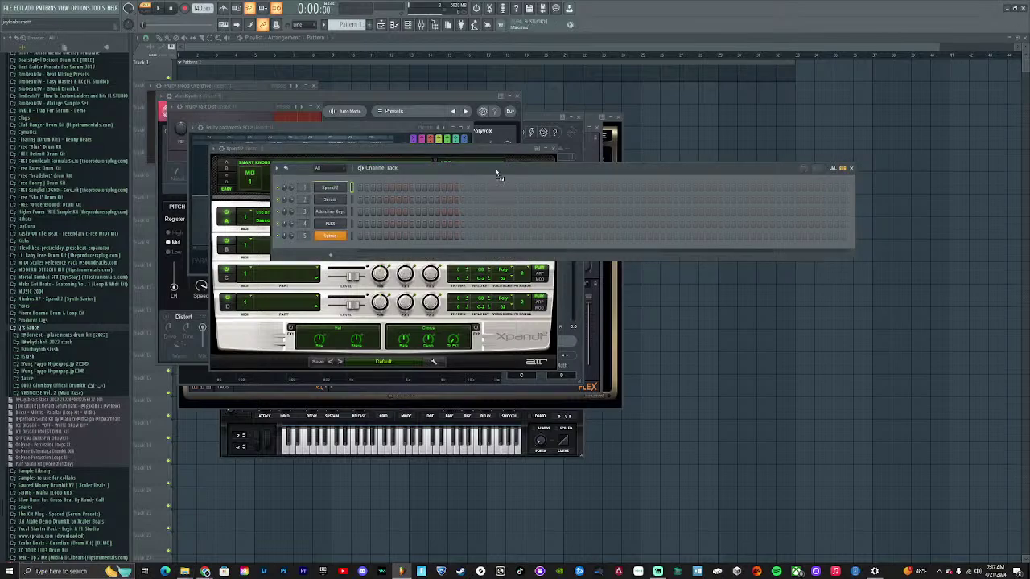
pyautogui.hotkey('ctrl', 'v')
pyautogui.press('space')
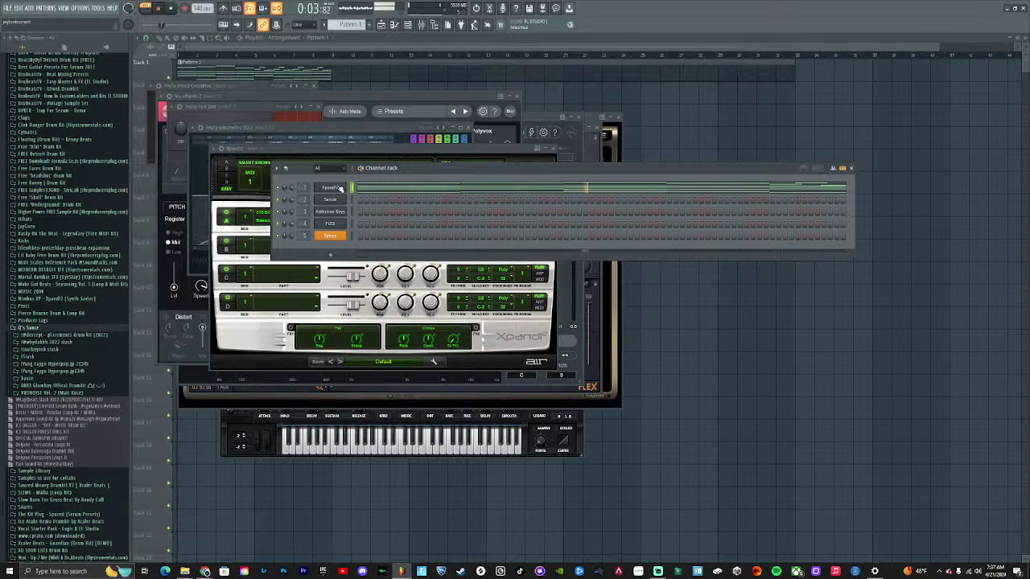
pyautogui.click(341, 189)
pyautogui.click(341, 188)
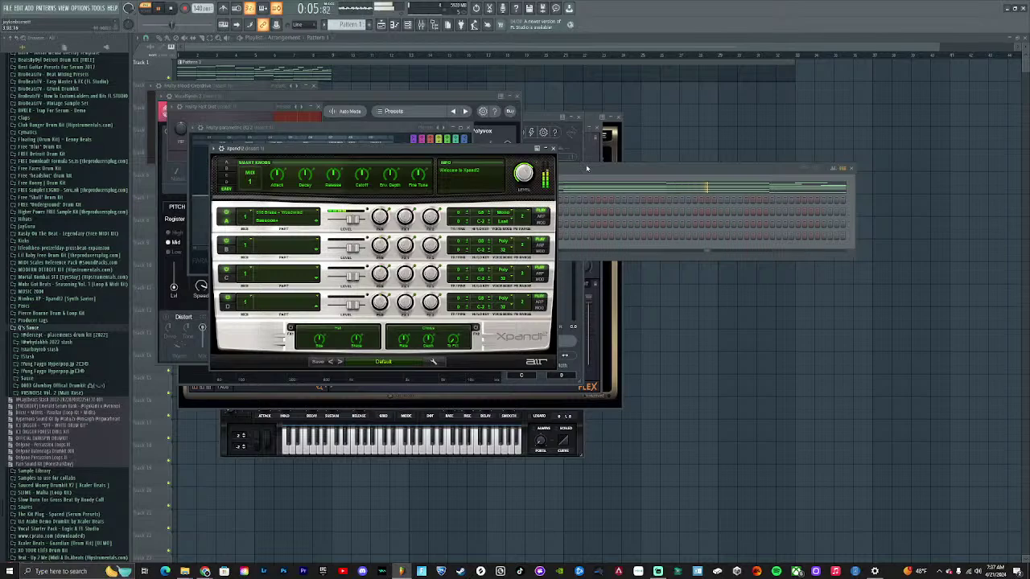
pyautogui.press('F6')
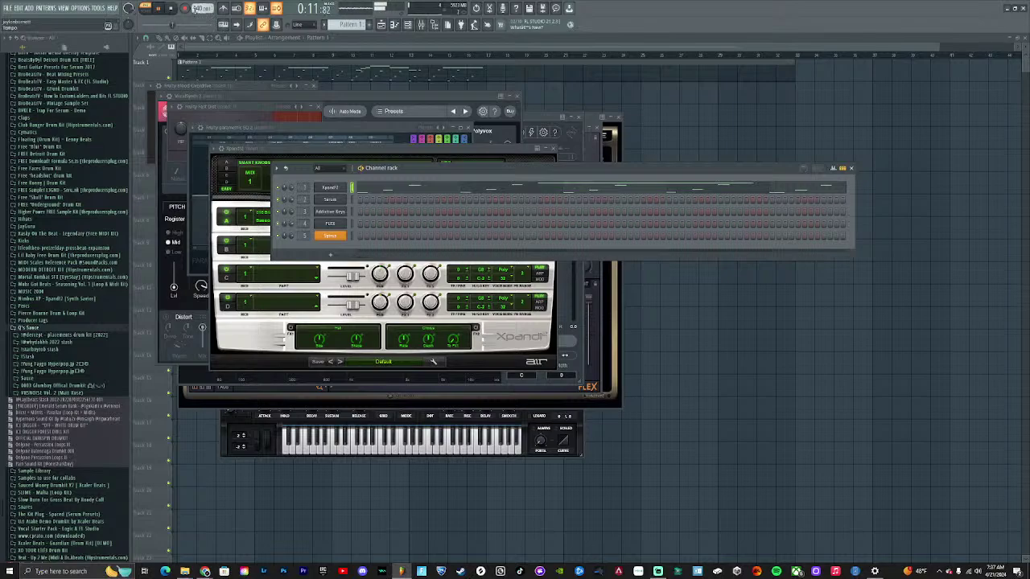
# Switch playback to song mode and play the arrangement
pyautogui.click(171, 9)
pyautogui.click(146, 9)
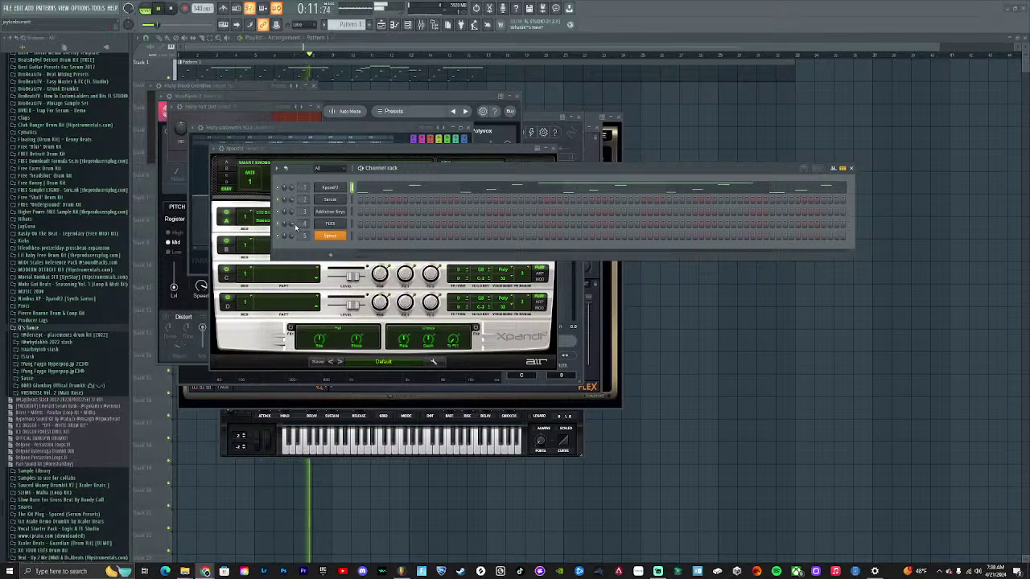
pyautogui.hotkey('alt', 'Tab')
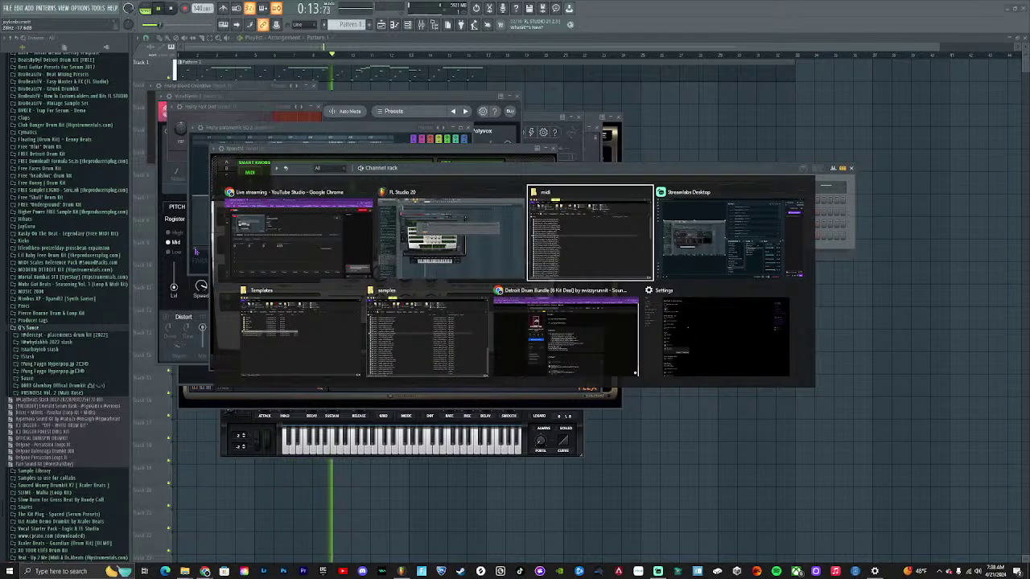
pyautogui.press('Escape')
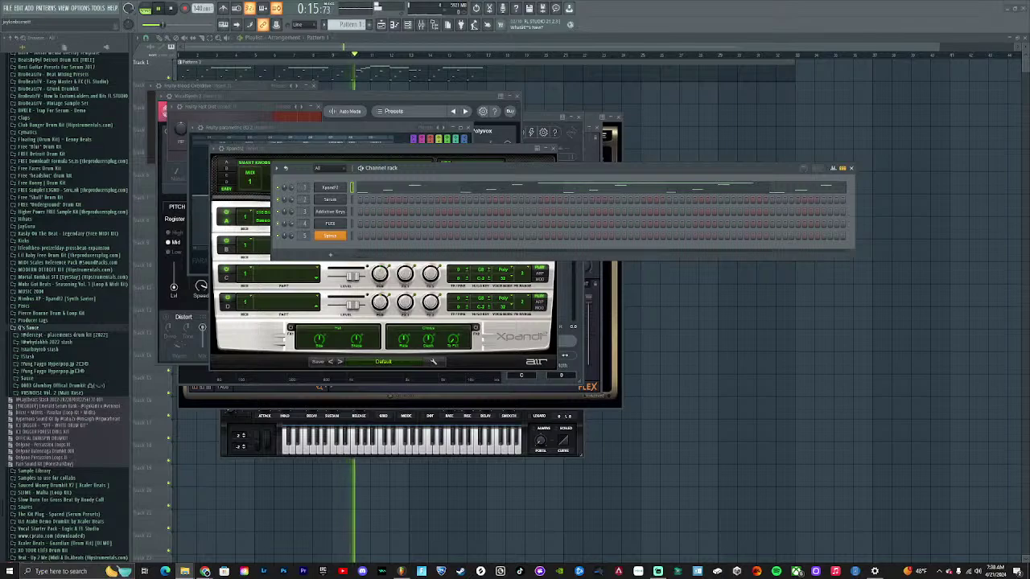
# Load the Bigger Legato Pad+ preset from the Strings category into Xpand!2 slot A
pyautogui.click(331, 191)
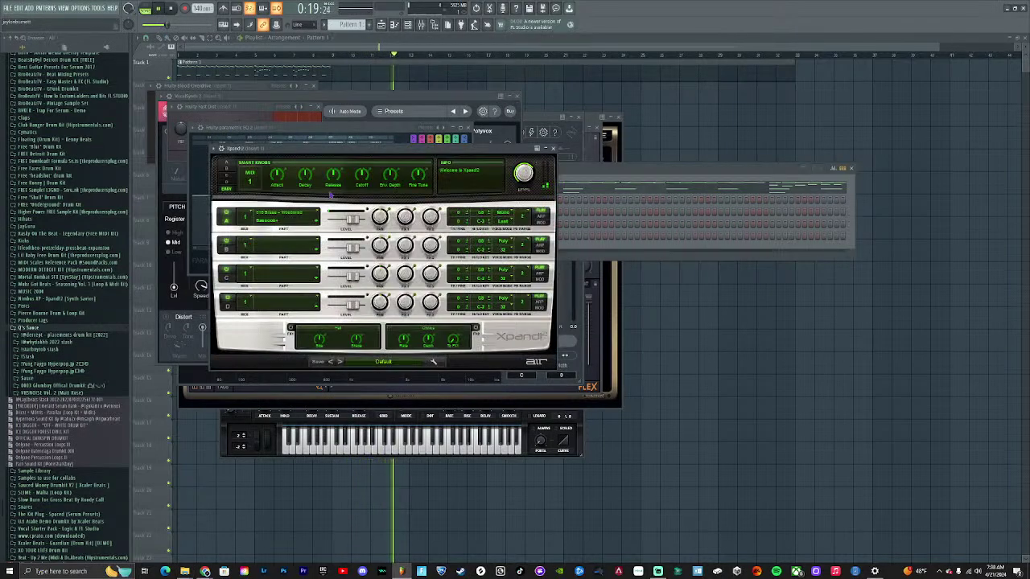
pyautogui.click(304, 226)
pyautogui.moveTo(282, 324)
pyautogui.click(347, 351)
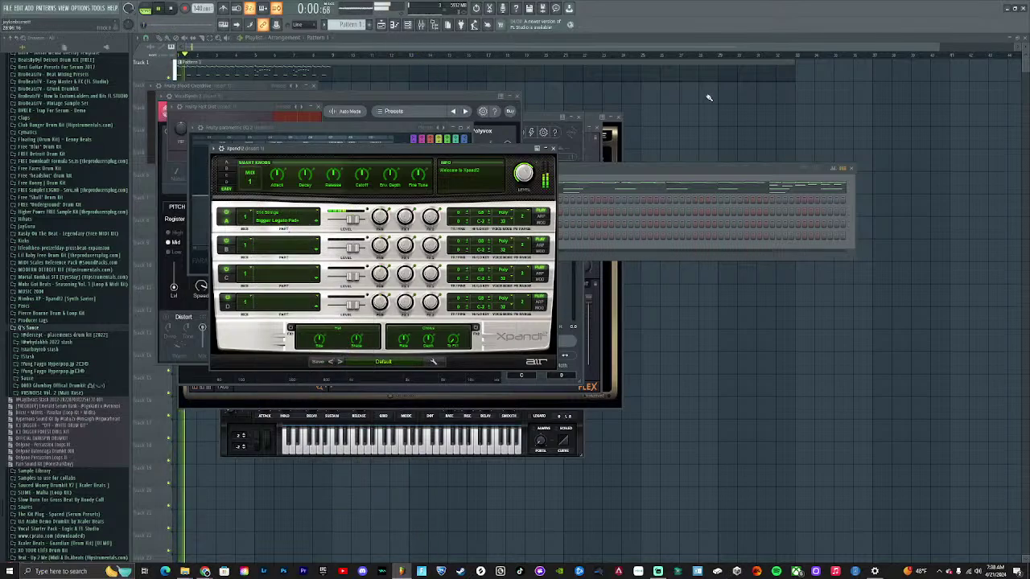
# Close all plugin windows, open the Pattern 1 clip in the piano roll and look over its notes
pyautogui.press('F12')
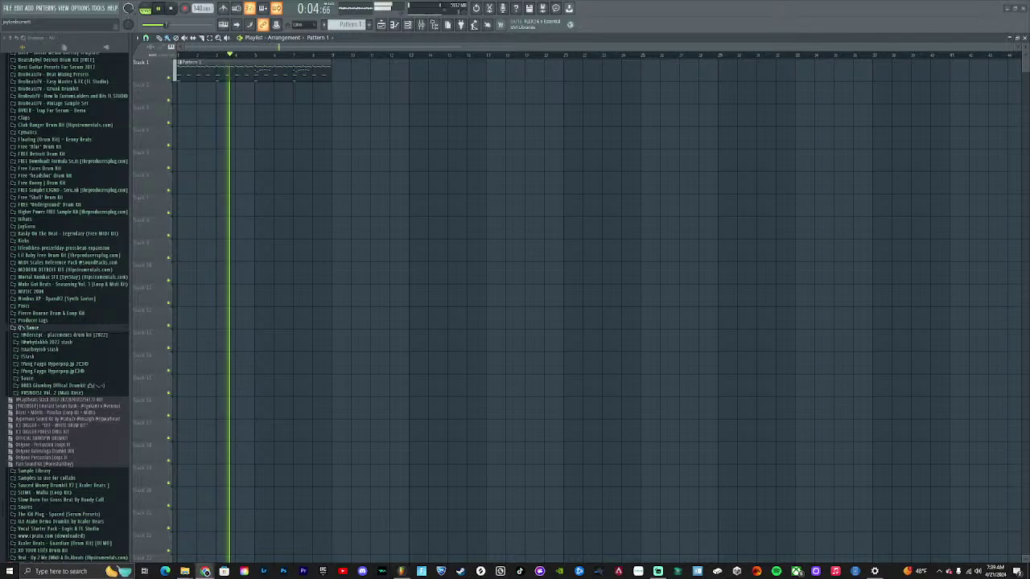
pyautogui.doubleClick(268, 72)
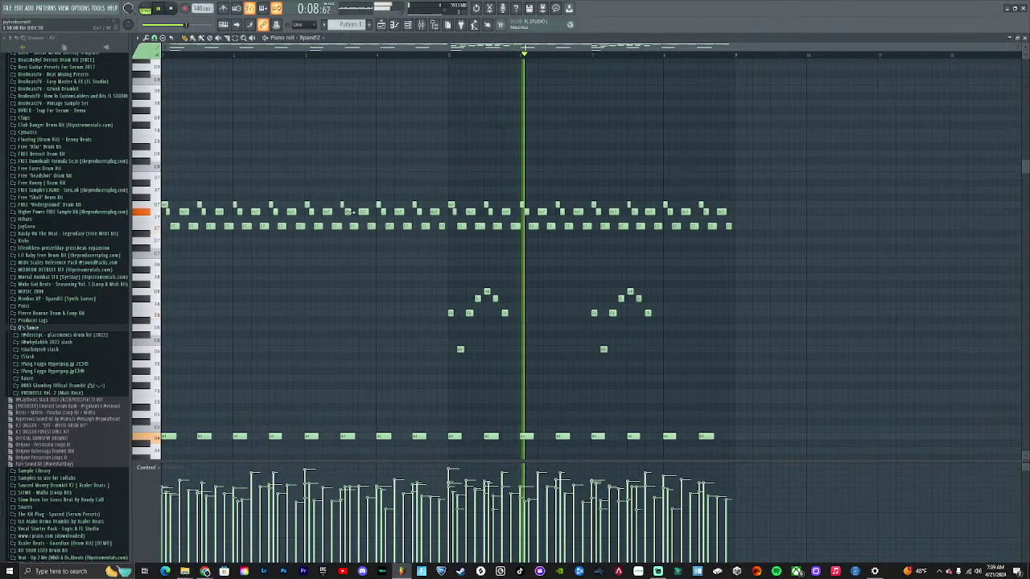
pyautogui.scroll(-5, 386, 221)
pyautogui.scroll(3, 451, 225)
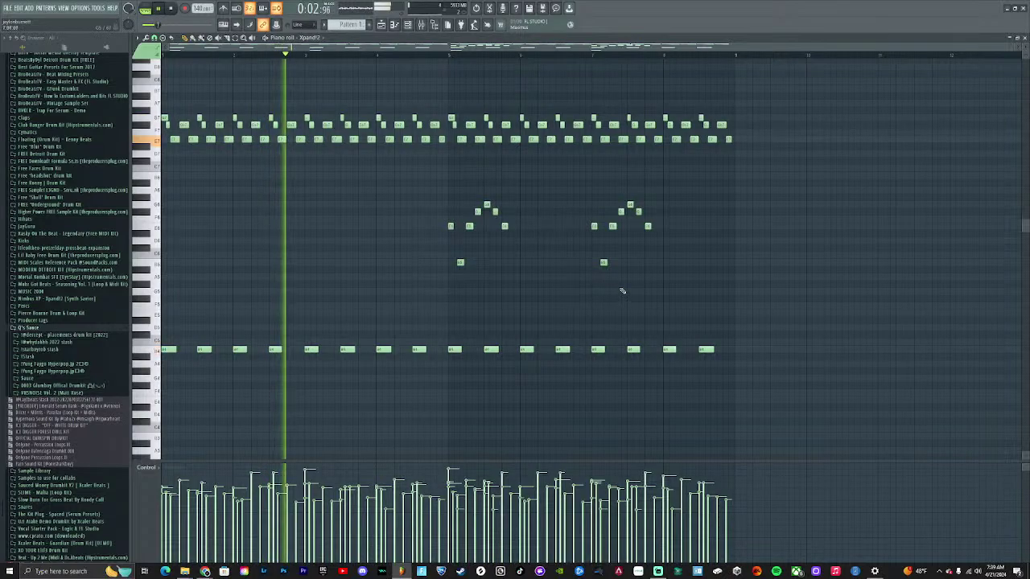
pyautogui.scroll(-4, 617, 265)
pyautogui.scroll(1, 615, 267)
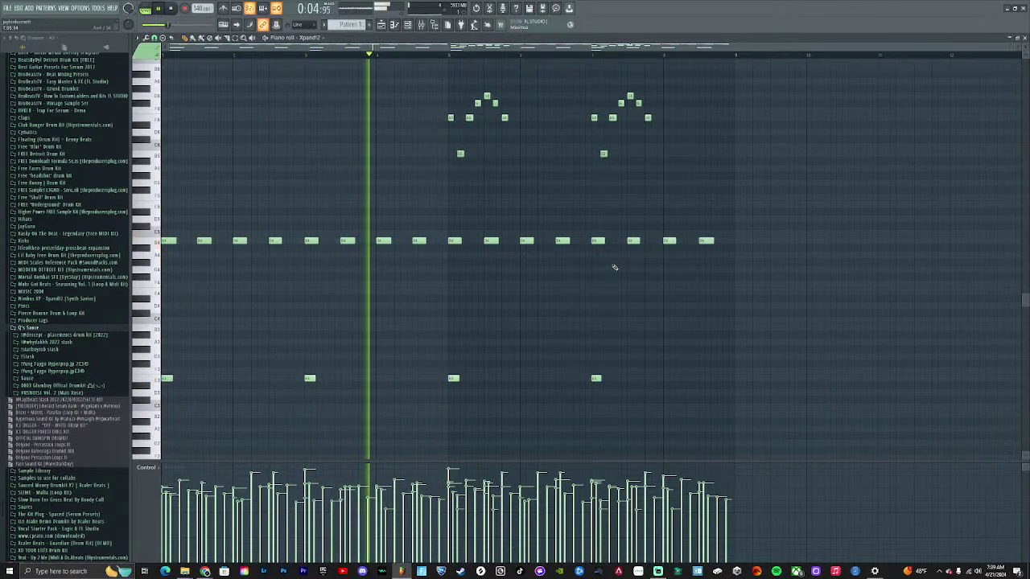
# Set the piano roll snap to Bar and move all notes from bar 5 onward so they start at bar 9
pyautogui.moveTo(833, 424); pyautogui.dragTo(458, 76)
pyautogui.keyDown('ctrl'); pyautogui.scroll(3, 487, 185); pyautogui.keyUp('ctrl')
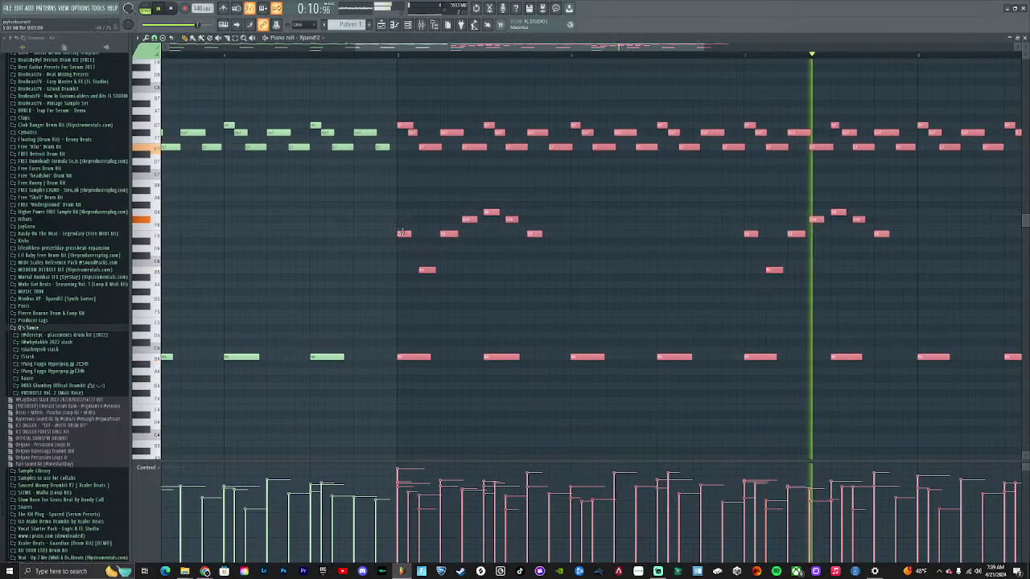
pyautogui.keyDown('ctrl'); pyautogui.scroll(-3, 402, 233); pyautogui.keyUp('ctrl')
pyautogui.click(153, 38)
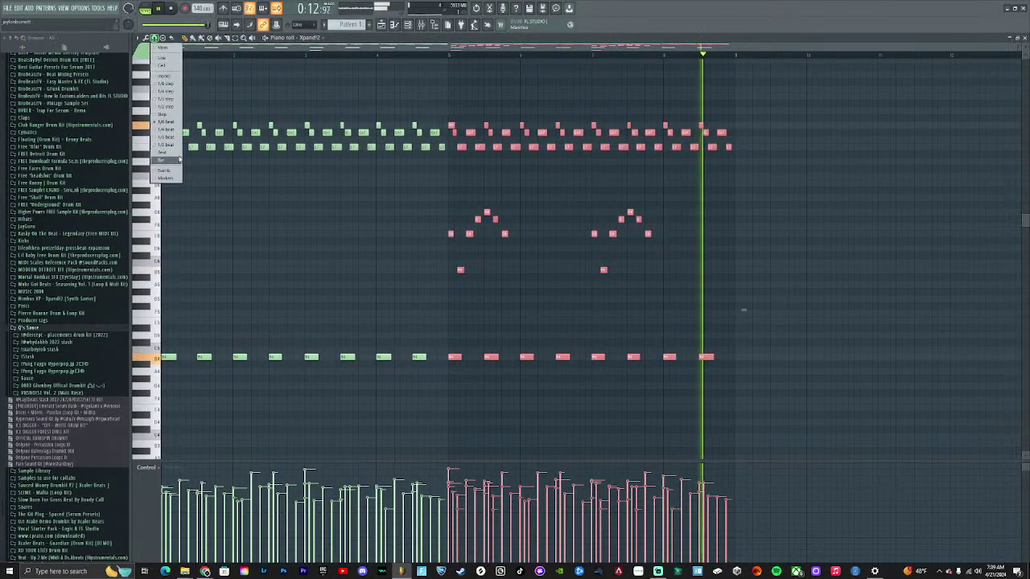
pyautogui.click(173, 169)
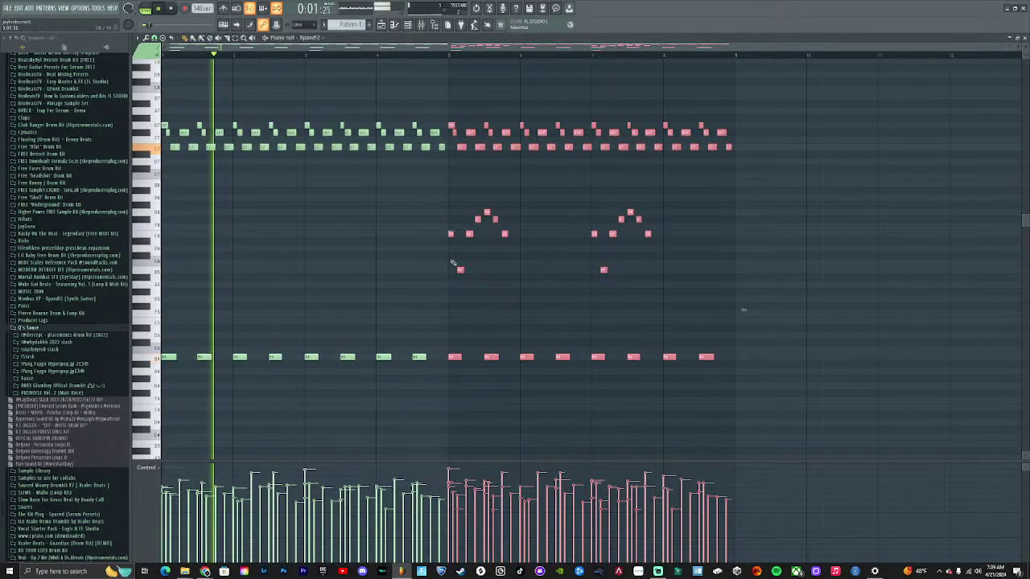
pyautogui.moveTo(451, 234); pyautogui.dragTo(757, 354)
# Select all notes and duplicate both four-bar sections so the melody fills bars 1 to 16
pyautogui.keyDown('ctrl'); pyautogui.scroll(-2, 757, 354); pyautogui.keyUp('ctrl')
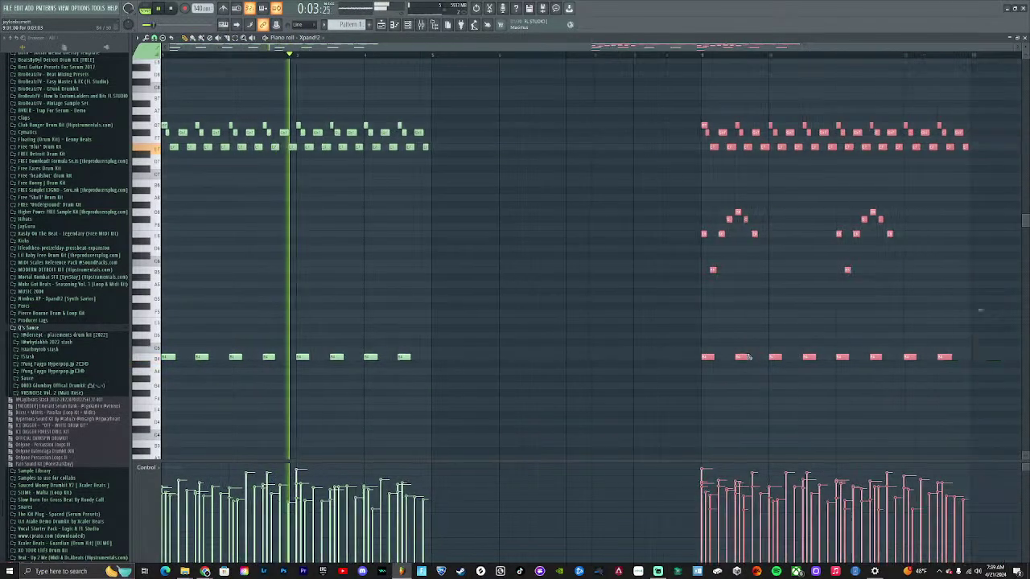
pyautogui.scroll(-4, 804, 427)
pyautogui.moveTo(821, 437); pyautogui.dragTo(67, 4)
pyautogui.scroll(3, 281, 236)
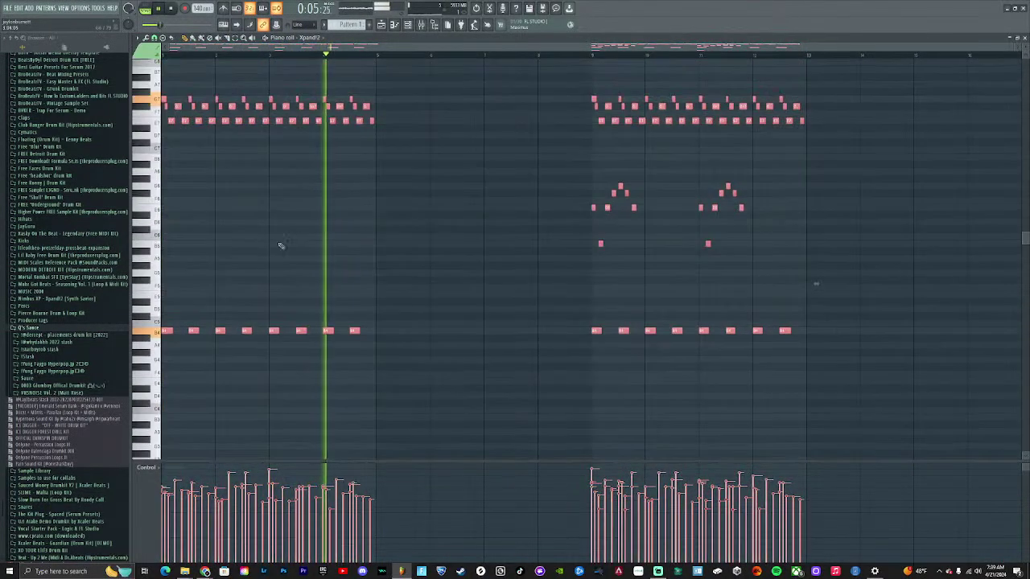
pyautogui.hotkey('ctrl', 'b')
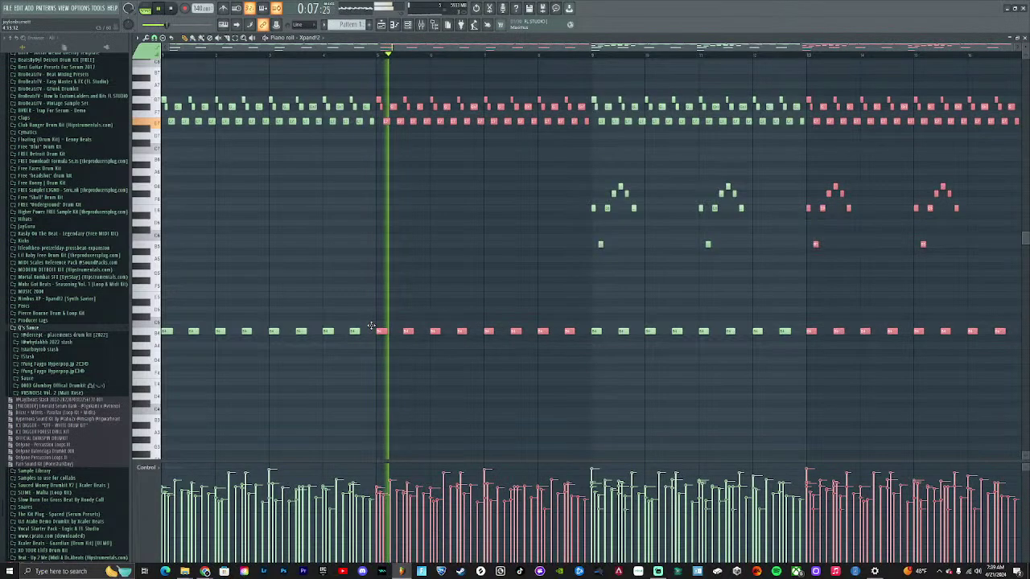
pyautogui.keyDown('ctrl'); pyautogui.scroll(-1, 362, 298); pyautogui.keyUp('ctrl')
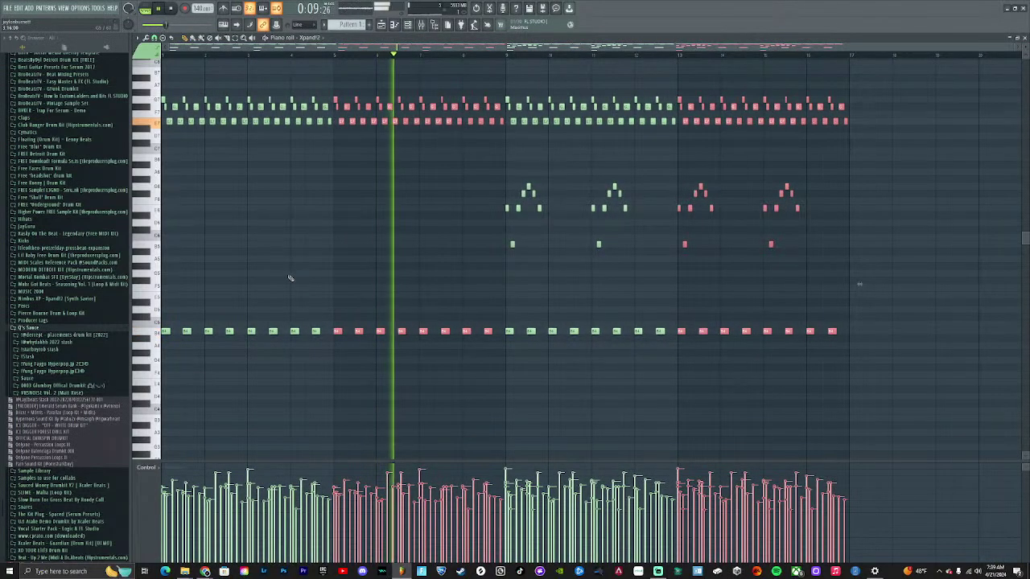
# Lower the bass notes at bars 5, 7, 13 and 15 by two semitones
pyautogui.scroll(-2, 286, 270)
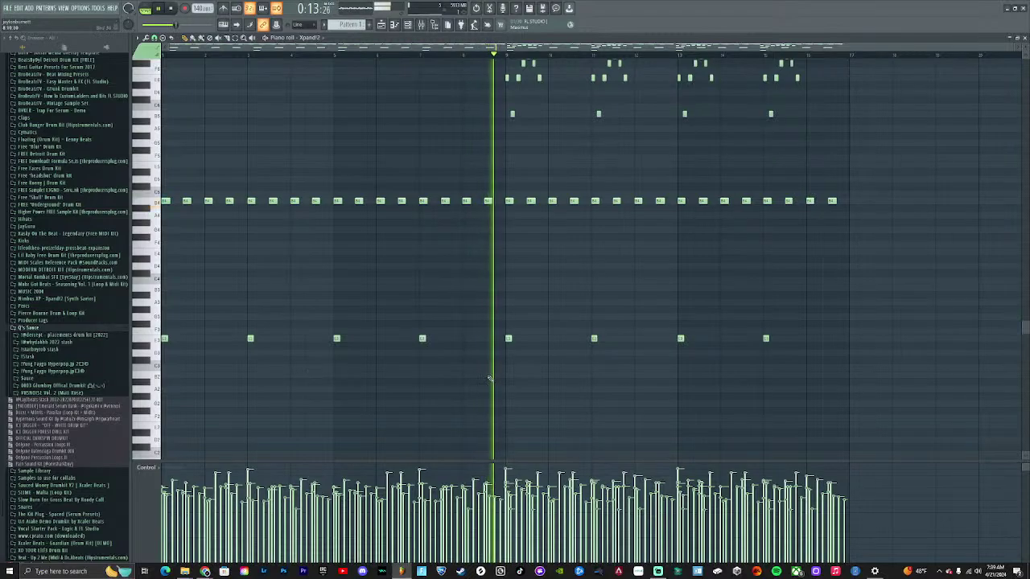
pyautogui.moveTo(473, 358); pyautogui.dragTo(317, 331)
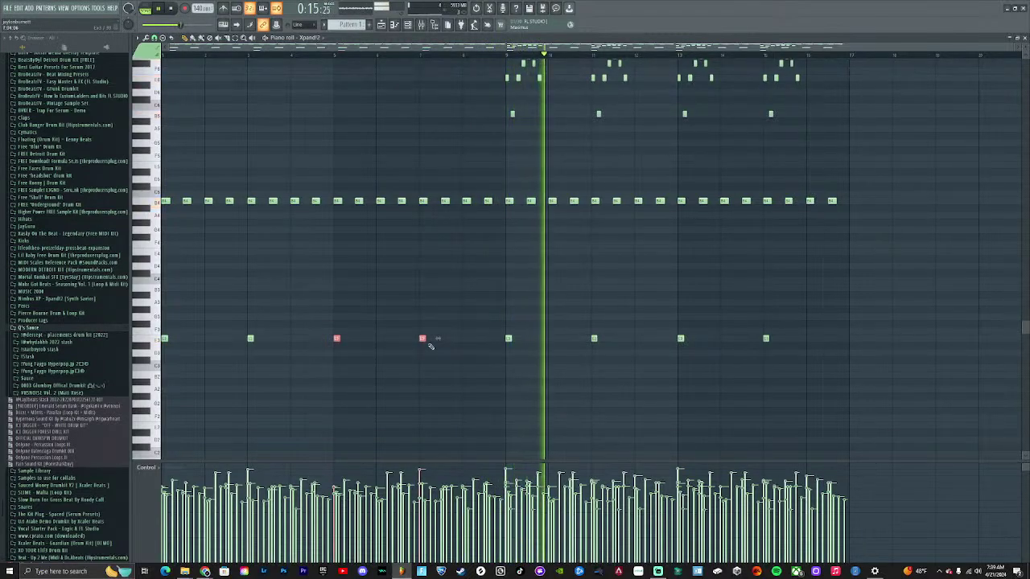
pyautogui.hotkey('shift', 'Down')
pyautogui.moveTo(822, 352); pyautogui.dragTo(668, 328)
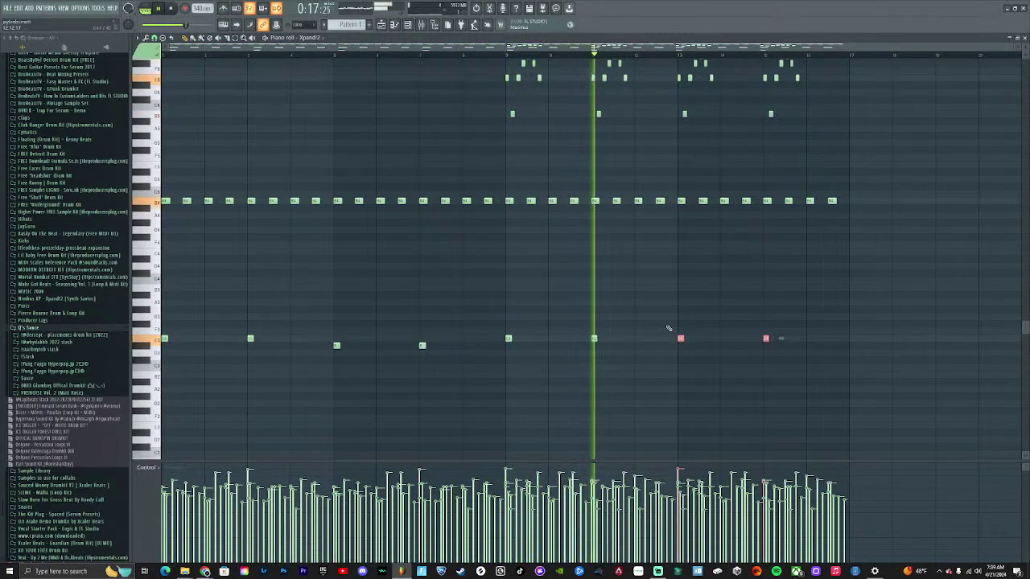
pyautogui.hotkey('shift', 'Down')
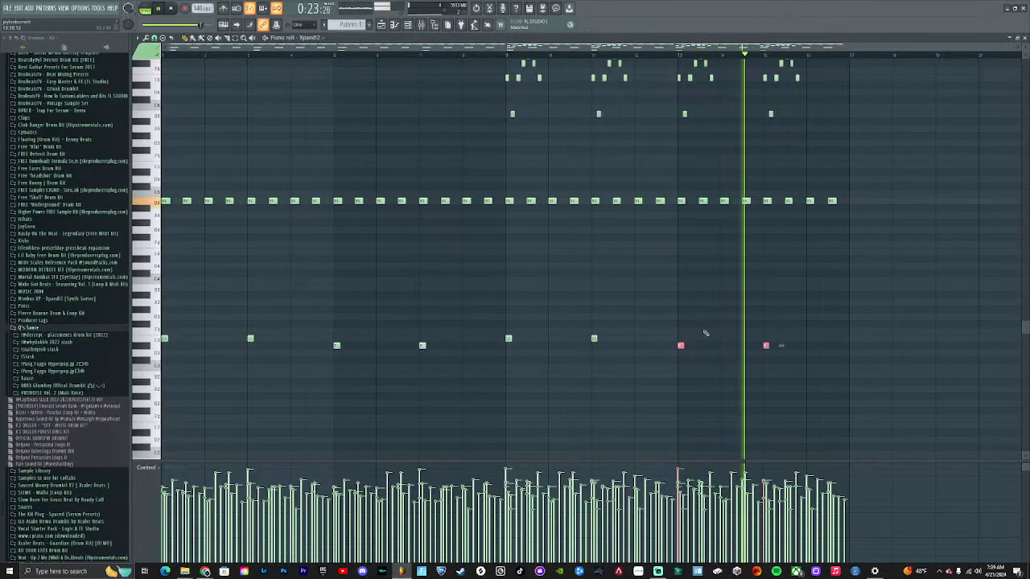
pyautogui.moveTo(809, 370); pyautogui.dragTo(657, 342)
pyautogui.moveTo(437, 367); pyautogui.dragTo(334, 321)
pyautogui.hotkey('shift', 'Down')
pyautogui.hotkey('shift', 'Down')
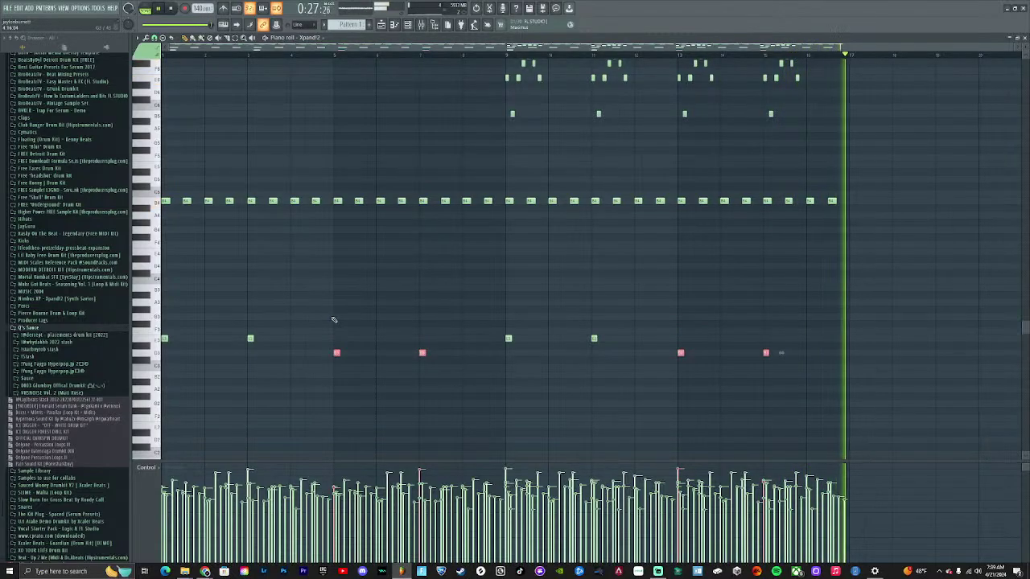
# Try raising the repeated mid-register note in the second half of bar 5 by two semitones, and lower it back into its row
pyautogui.scroll(3, 410, 283)
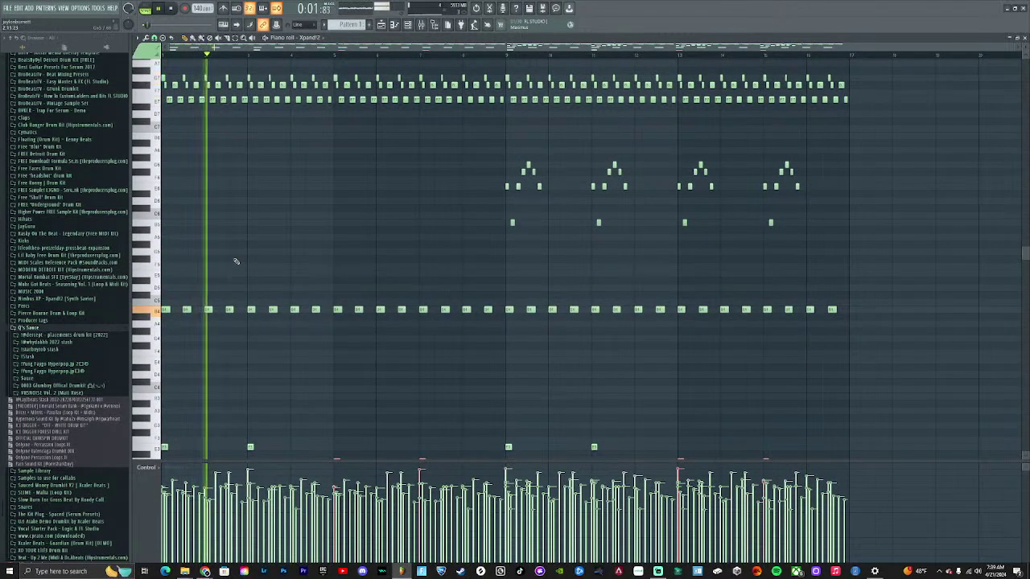
pyautogui.scroll(-1, 232, 261)
pyautogui.scroll(2, 324, 282)
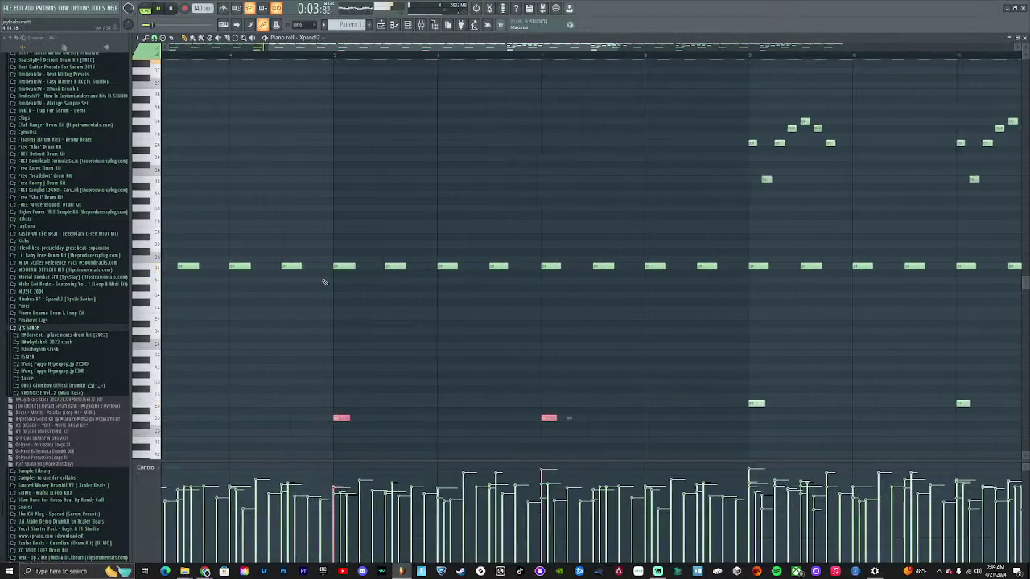
pyautogui.scroll(-2, 415, 290)
pyautogui.click(375, 254)
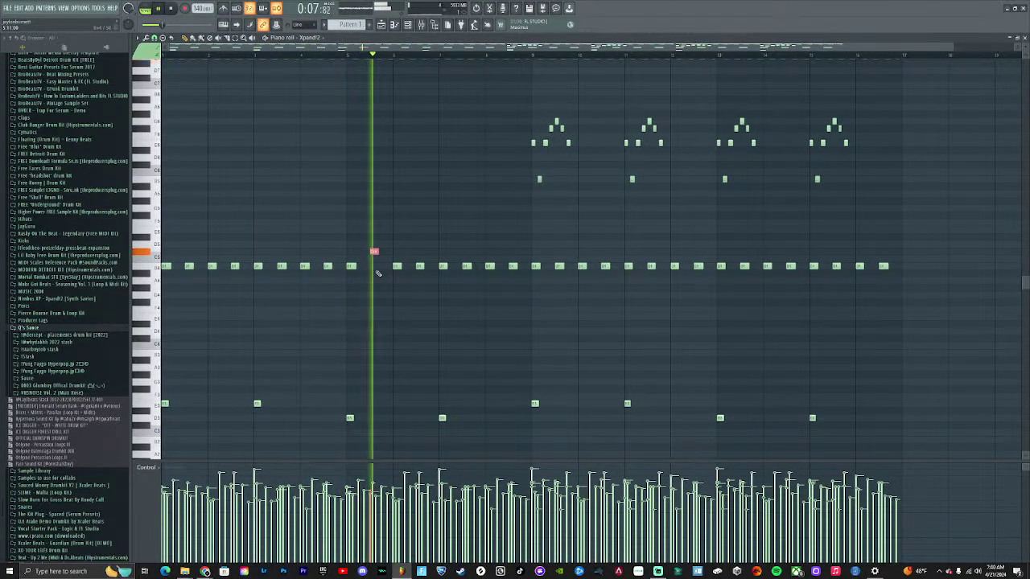
pyautogui.press('Down')
pyautogui.press('Down')
pyautogui.press('Down')
pyautogui.press('Down')
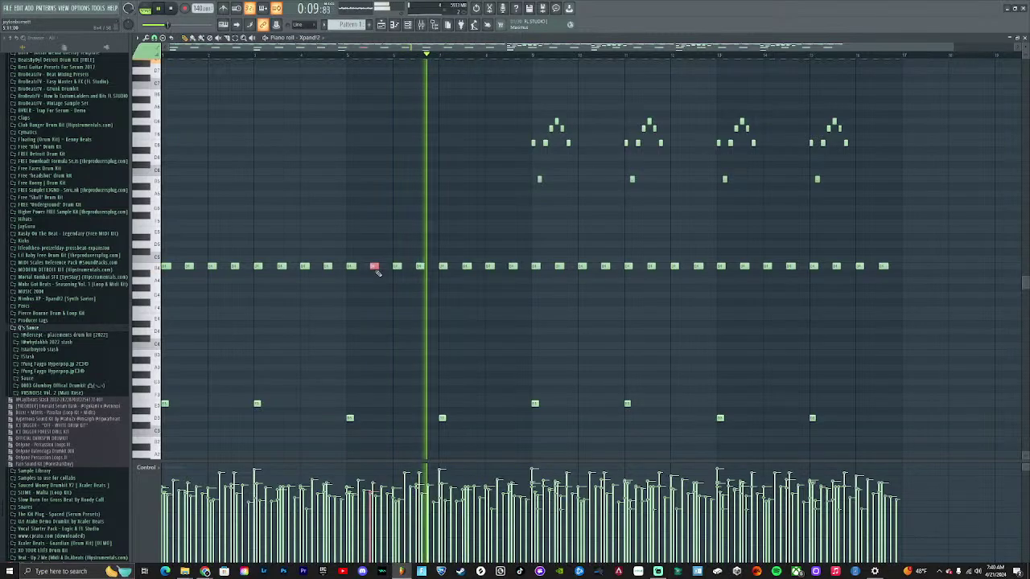
# Raise the bass notes at bars 5, 7, 13 and 15 back by two semitones
pyautogui.moveTo(955, 450); pyautogui.dragTo(320, 415)
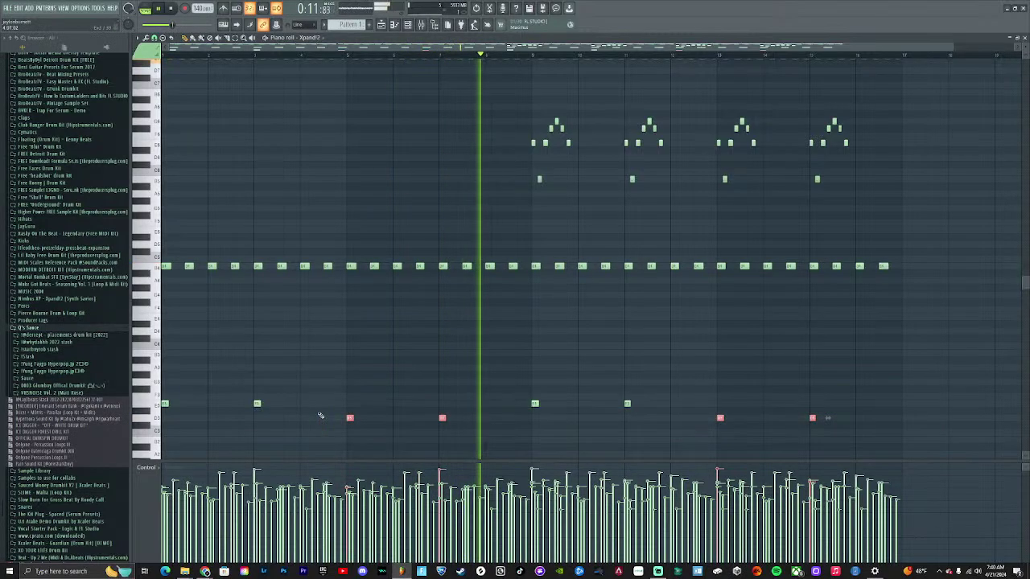
pyautogui.press('Up')
pyautogui.press('Up')
pyautogui.press('Up')
pyautogui.press('Up')
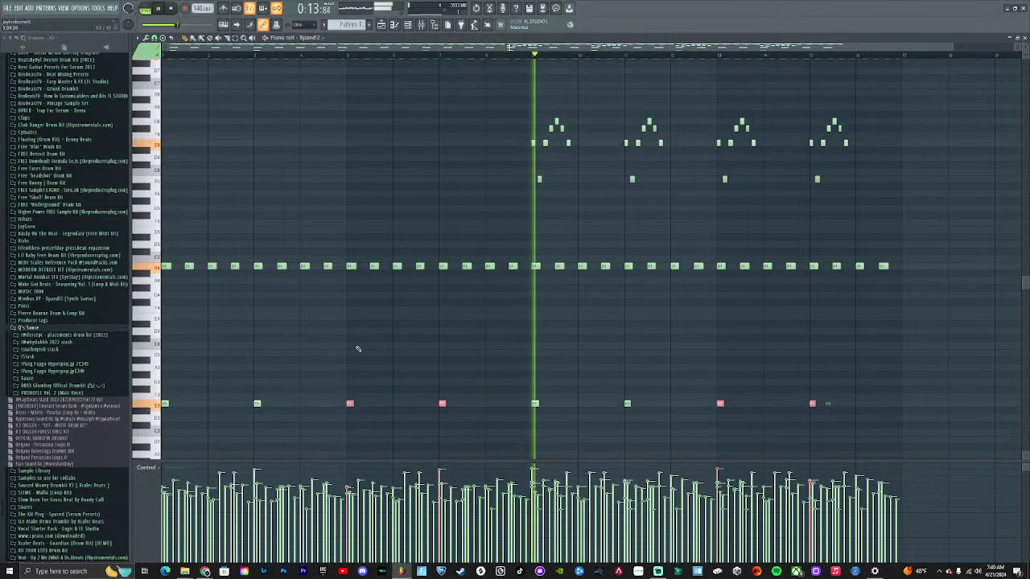
# Clone the rising and falling phrases from bars 9 to 16 onto bars 1, 3, 5 and 7, and again onto bars 2, 4, 6 and 8
pyautogui.scroll(4, 358, 349)
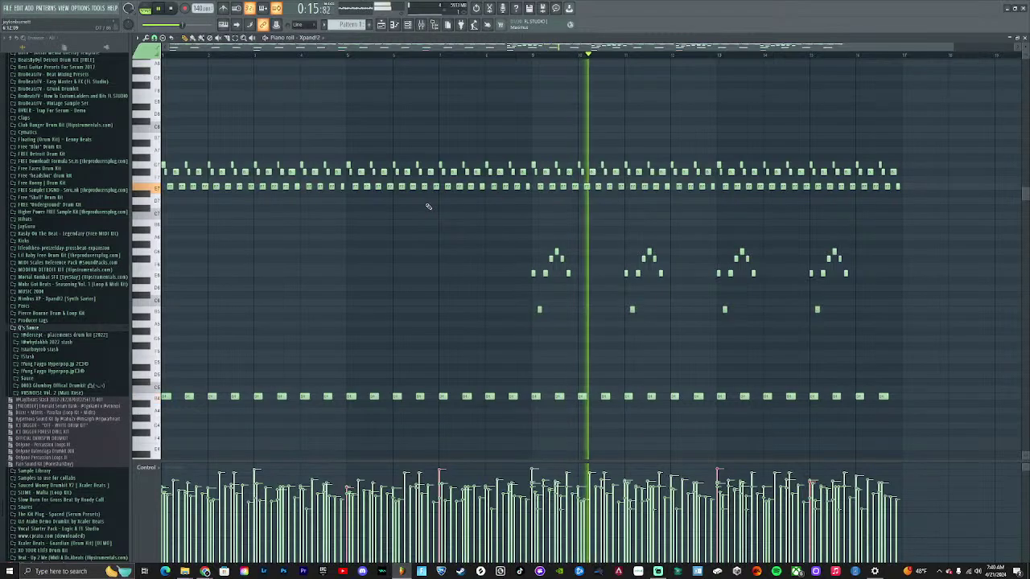
pyautogui.scroll(-4, 426, 203)
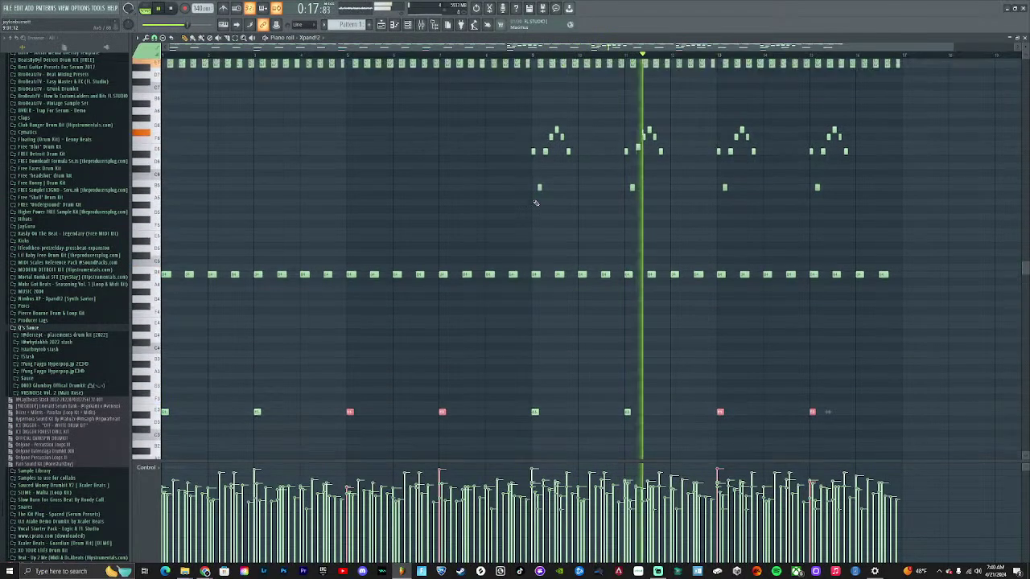
pyautogui.scroll(1, 536, 203)
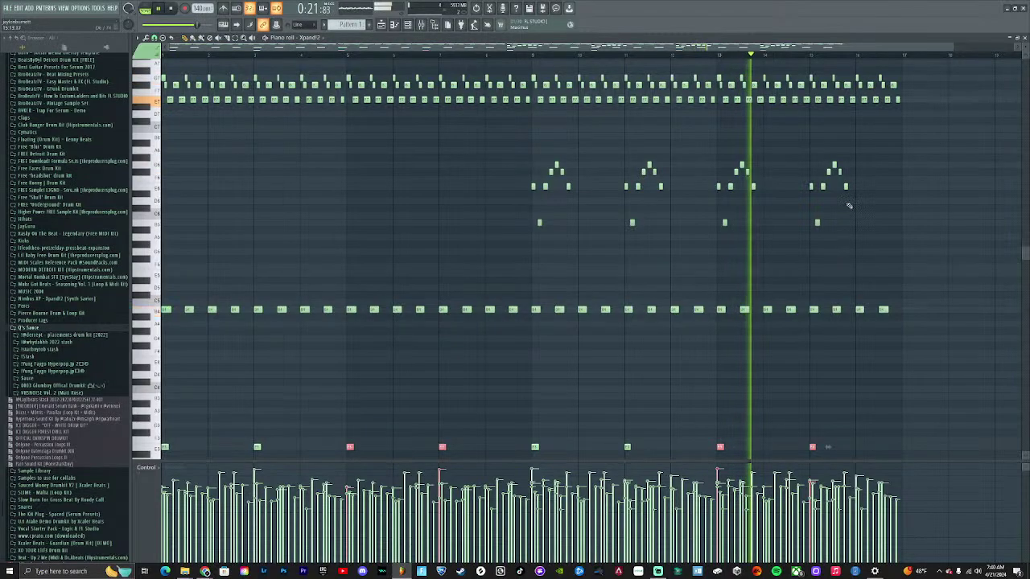
pyautogui.moveTo(849, 275); pyautogui.dragTo(165, 186)
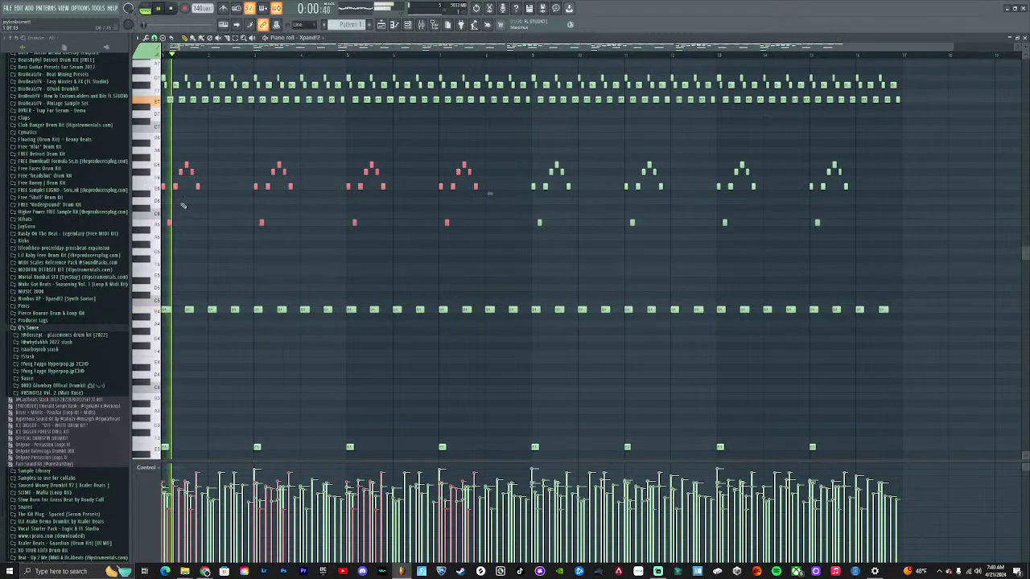
pyautogui.moveTo(175, 188); pyautogui.dragTo(216, 191)
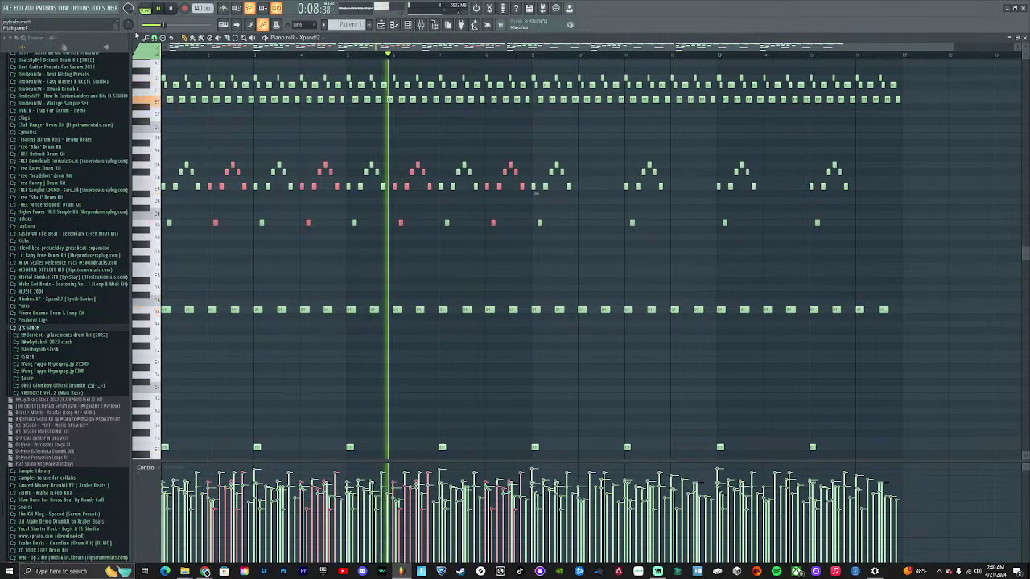
# Flip the cloned phrases in bars 2, 4, 6 and 8 horizontally and vertically with the score flipper
pyautogui.click(138, 38)
pyautogui.click(145, 38)
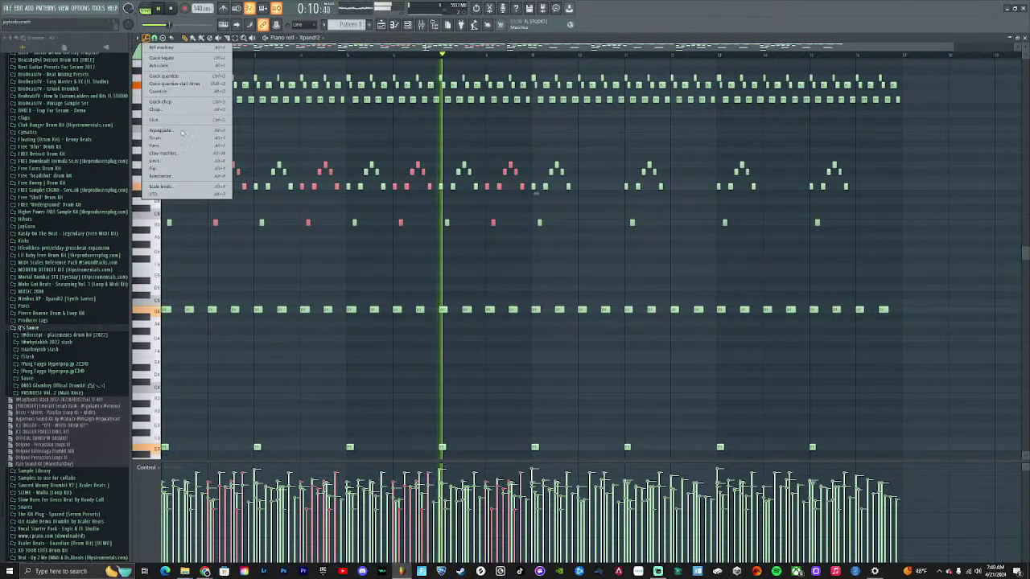
pyautogui.click(170, 167)
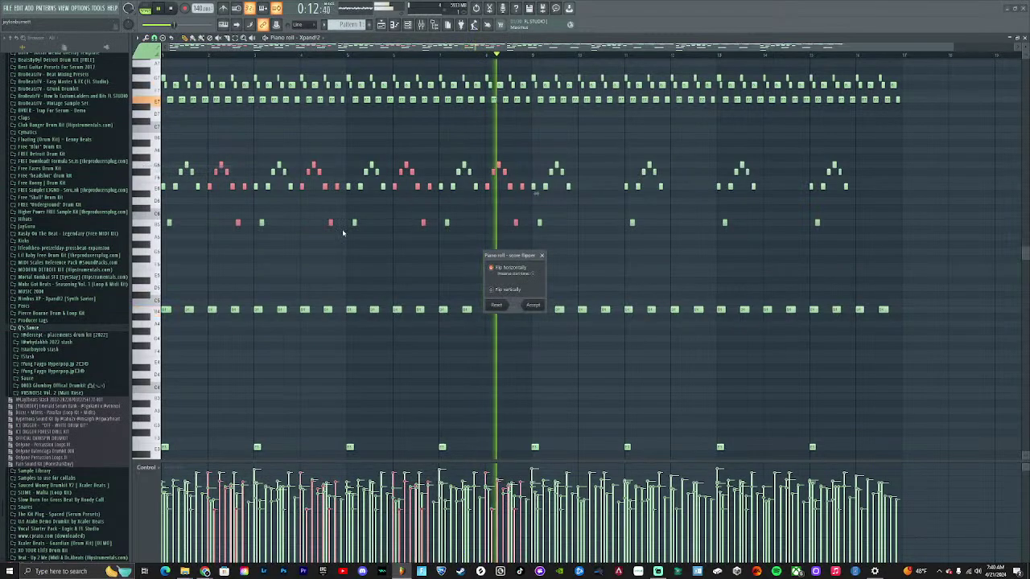
pyautogui.click(513, 290)
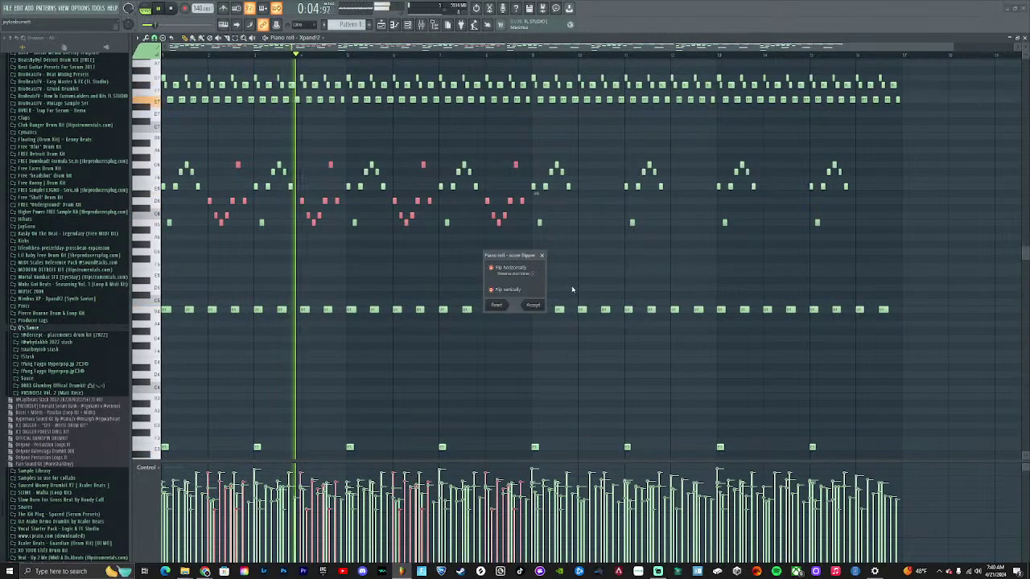
pyautogui.click(499, 290)
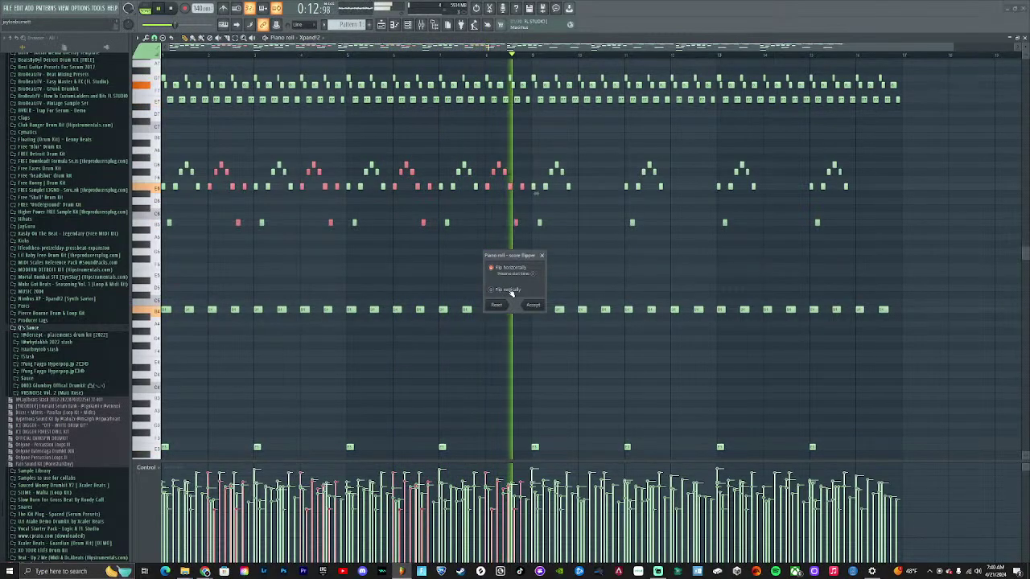
pyautogui.click(510, 291)
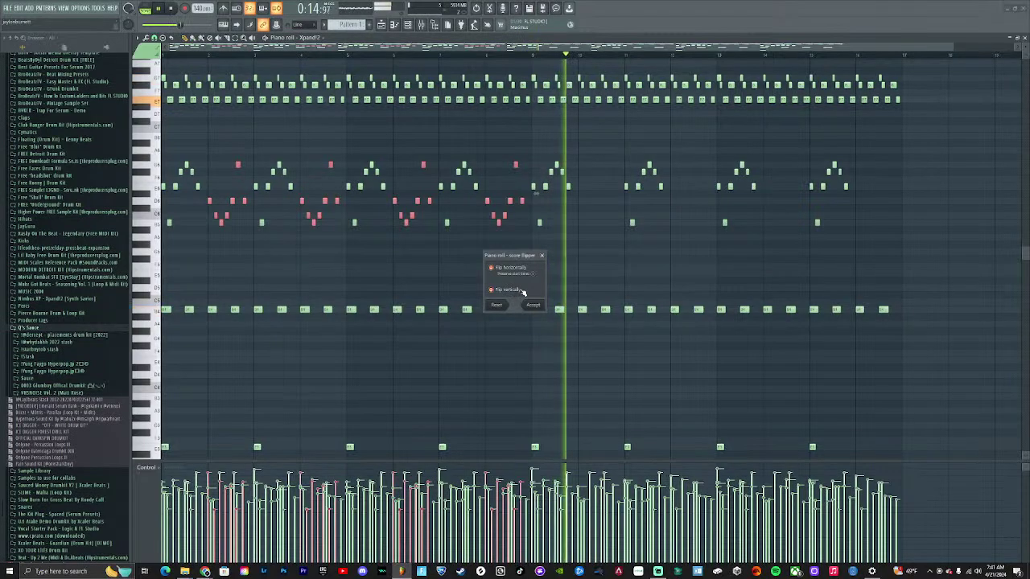
pyautogui.click(534, 305)
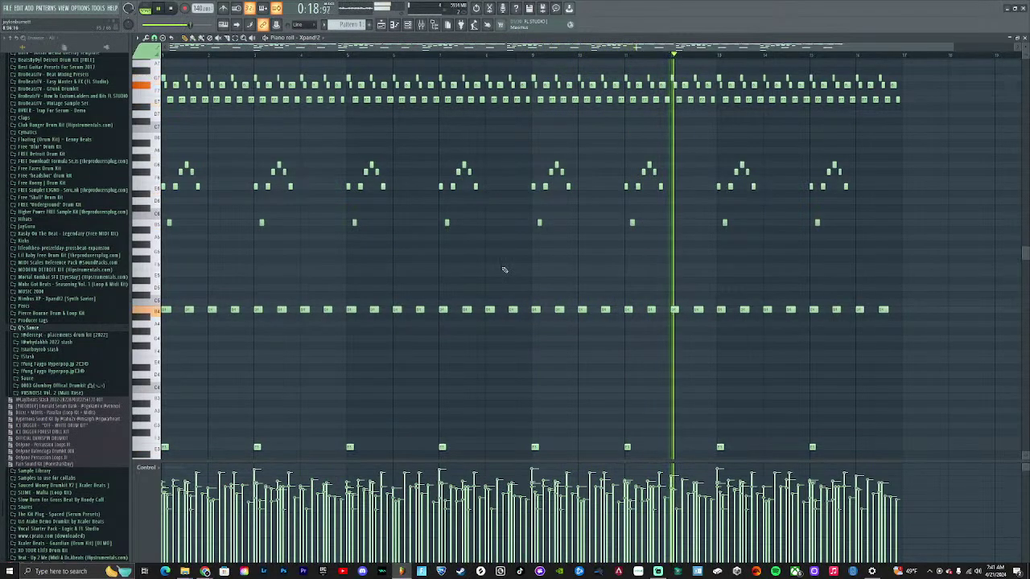
# Undo the flip and the phrase clones in bars 1 to 8
pyautogui.hotkey('ctrl', 'z')
pyautogui.hotkey('ctrl', 'alt', 'z')
pyautogui.hotkey('ctrl', 'alt', 'z')
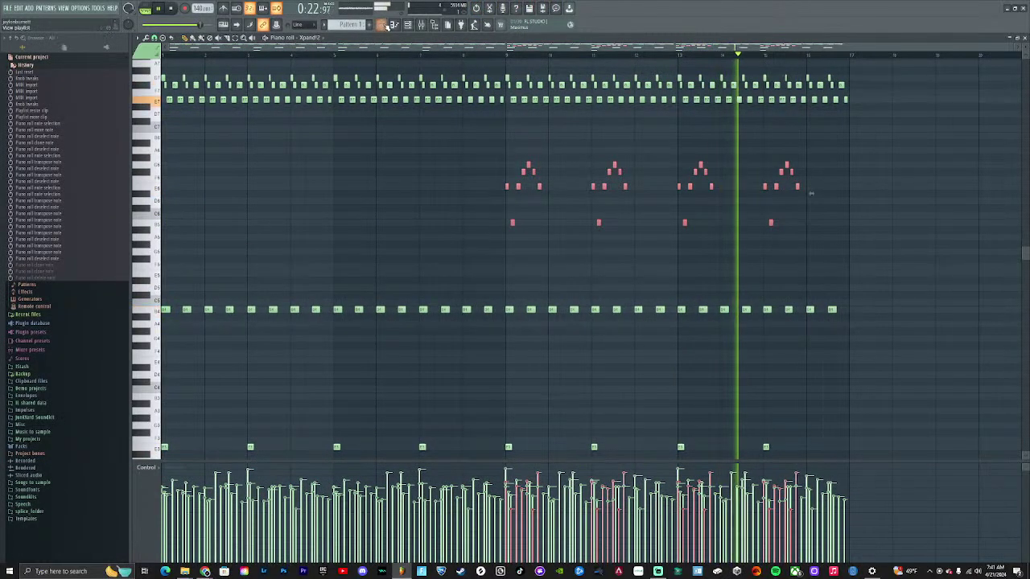
# Check the arrangement in the playlist and reopen the Pattern 1 clip in the piano roll
pyautogui.press('F5')
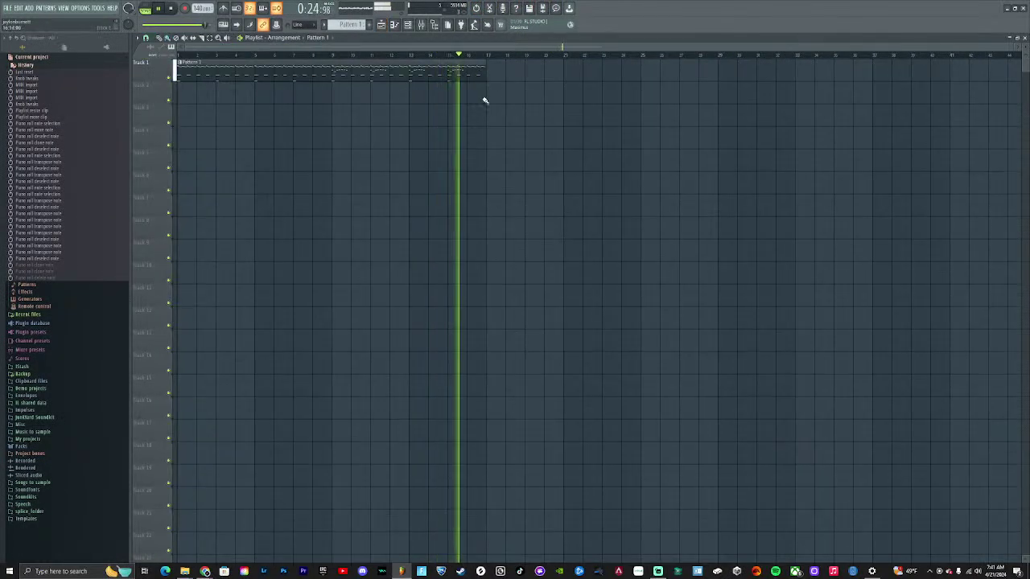
pyautogui.doubleClick(375, 76)
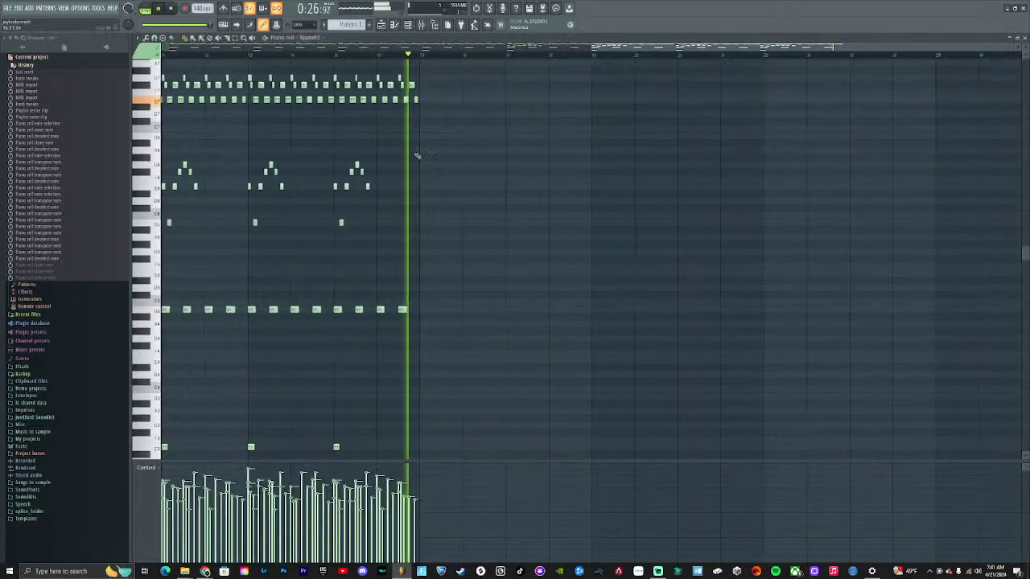
pyautogui.scroll(-3, 895, 374)
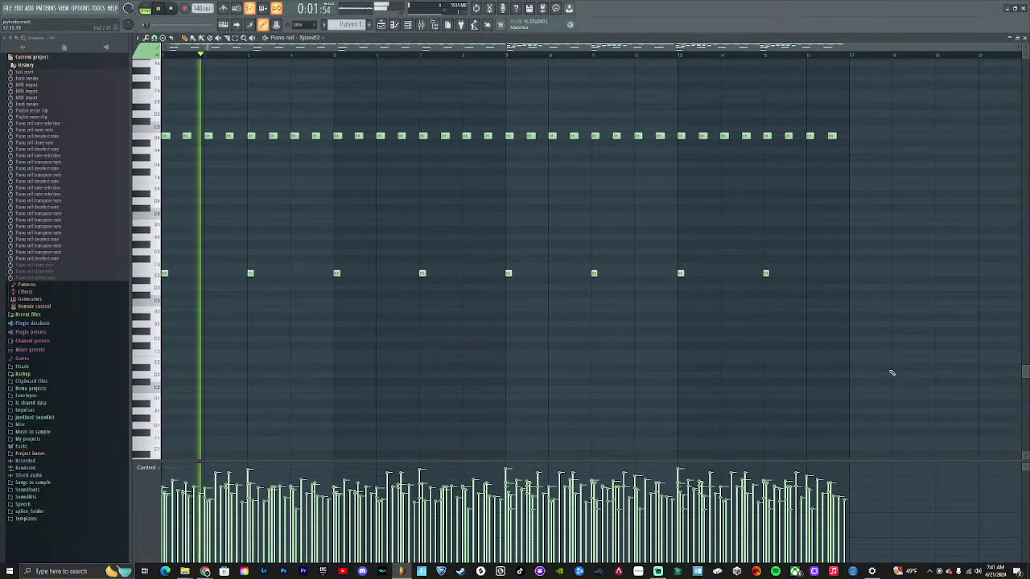
# Select all the notes in bars 1 to 16 and clone them at the same pitch onto bars 17 to 32
pyautogui.moveTo(920, 386); pyautogui.dragTo(218, 104)
pyautogui.scroll(5, 858, 226)
pyautogui.scroll(-3, 241, 279)
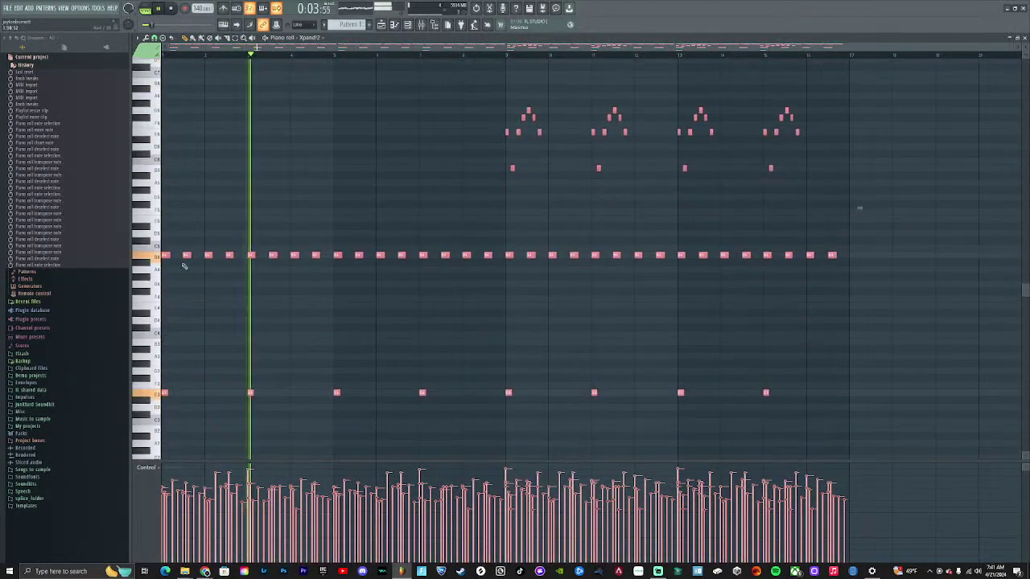
pyautogui.moveTo(251, 255); pyautogui.dragTo(829, 251)
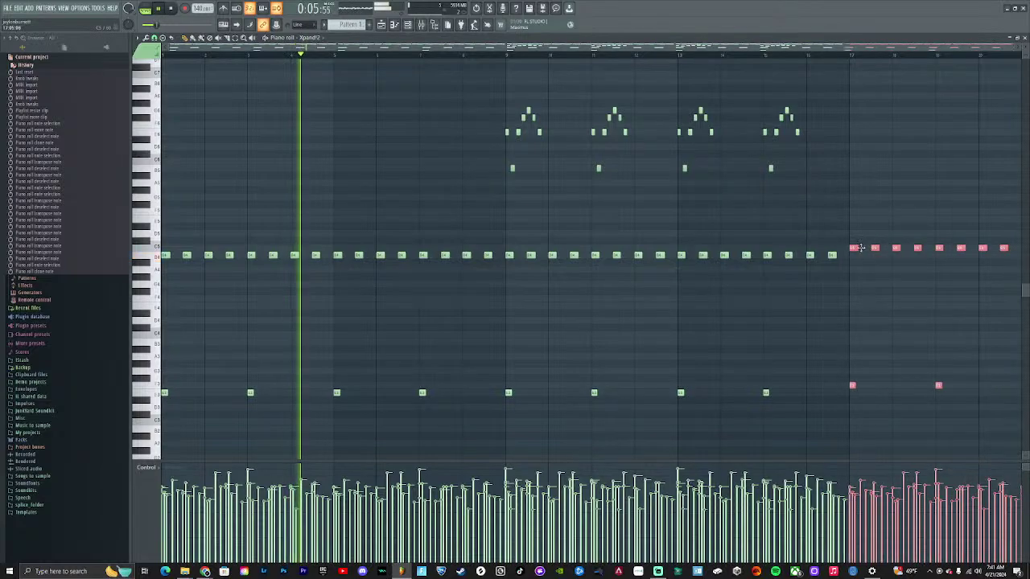
pyautogui.scroll(-3, 839, 271)
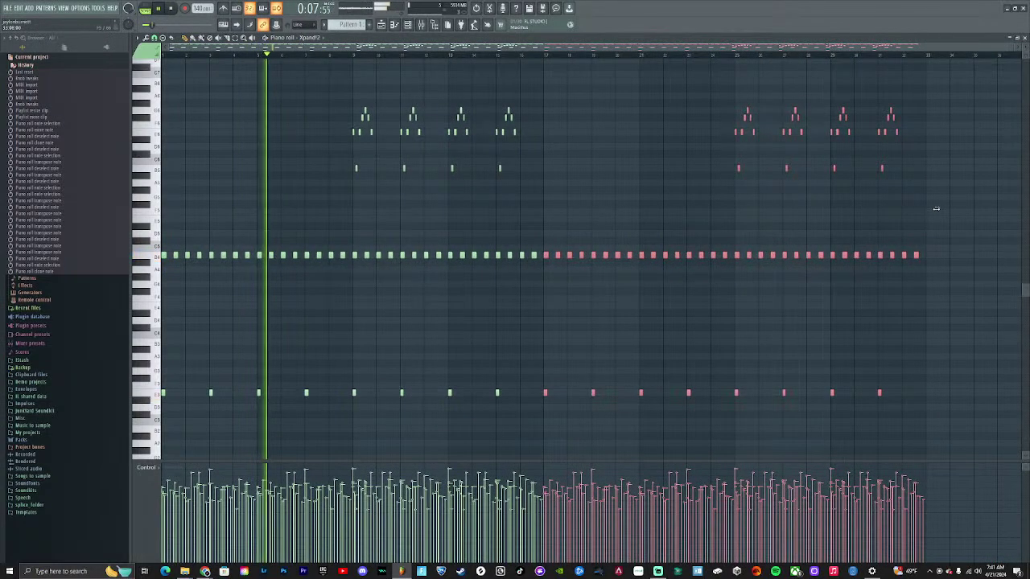
pyautogui.scroll(2, 765, 258)
pyautogui.scroll(-1, 933, 233)
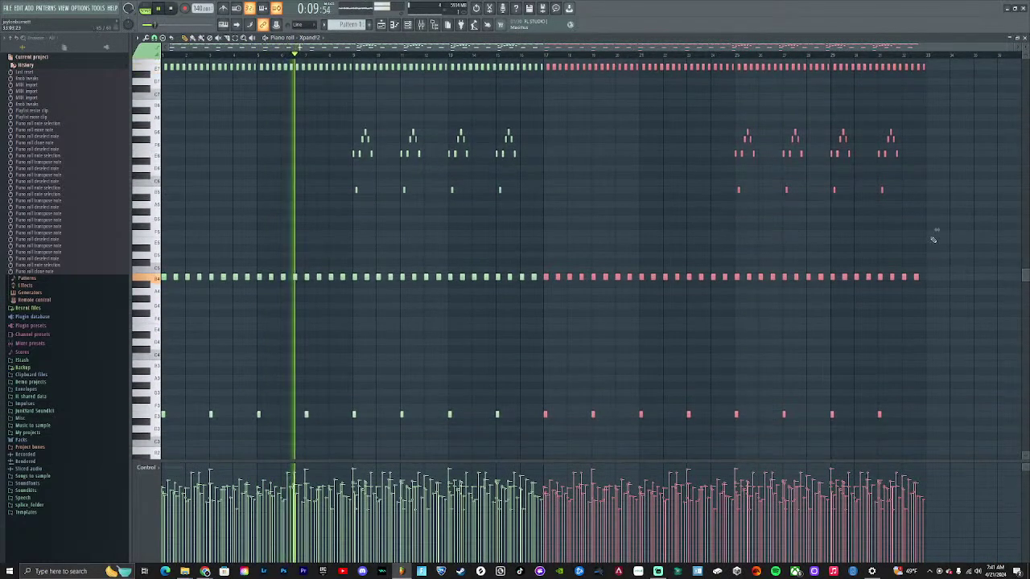
# Clone the rising and falling phrases from bars 25 to 32 onto bars 17, 19, 21 and 23, and again onto bars 18, 20, 22 and 24
pyautogui.moveTo(931, 235); pyautogui.dragTo(901, 156)
pyautogui.scroll(3, 759, 172)
pyautogui.scroll(-4, 758, 172)
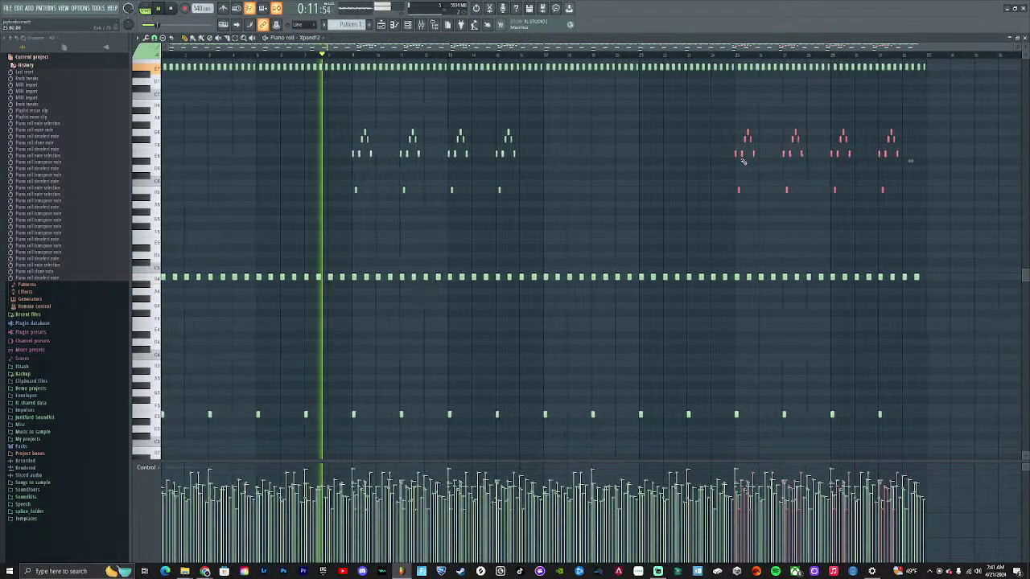
pyautogui.scroll(2, 740, 156)
pyautogui.moveTo(739, 153); pyautogui.dragTo(285, 152)
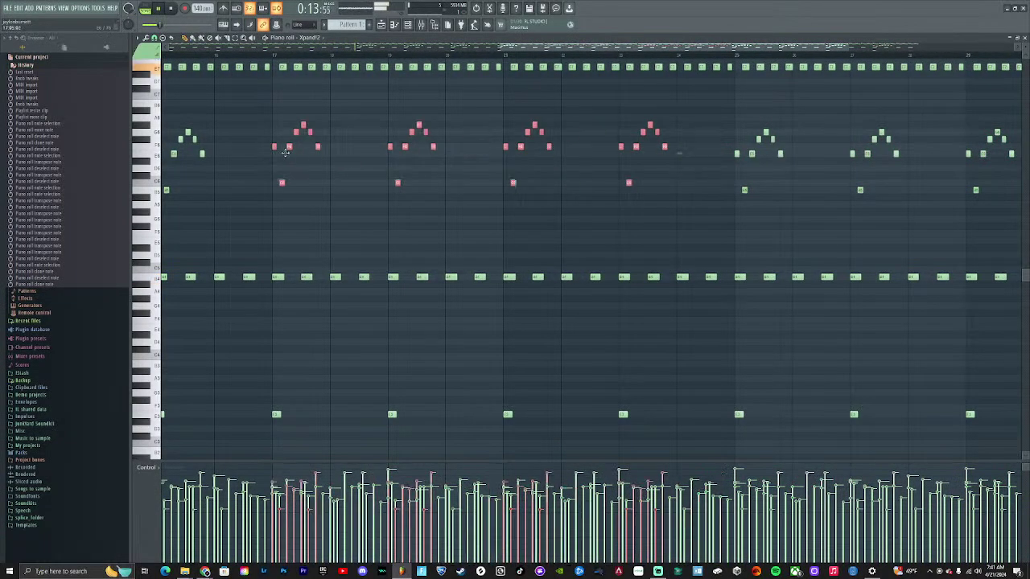
pyautogui.scroll(-3, 949, 239)
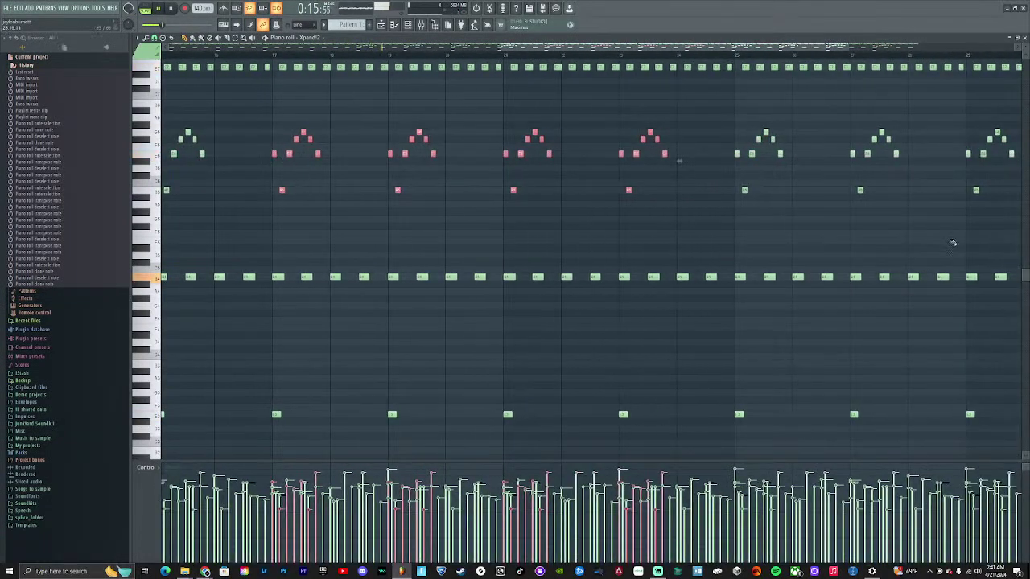
pyautogui.press('space')
pyautogui.scroll(3, 800, 234)
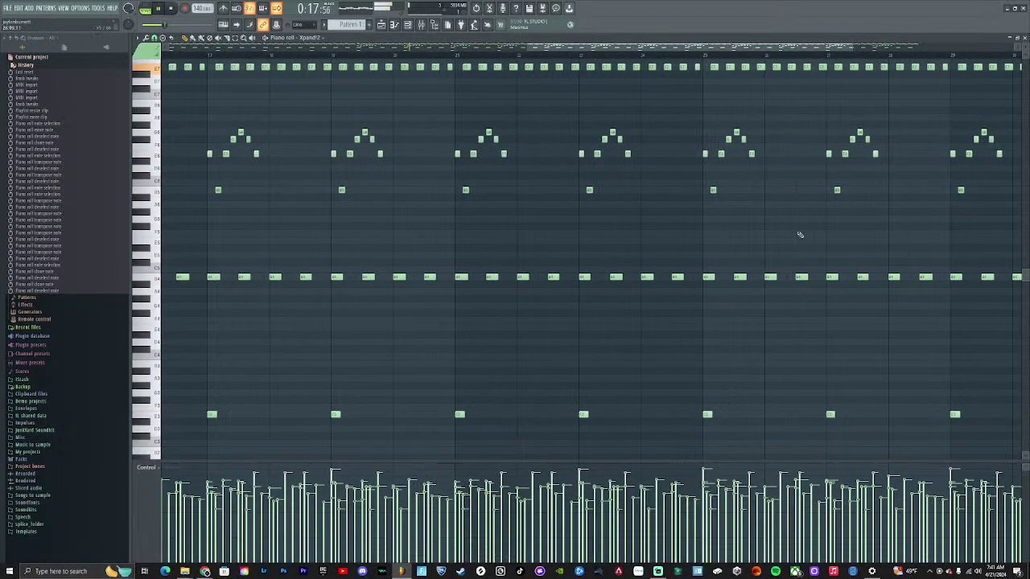
pyautogui.moveTo(614, 193); pyautogui.dragTo(170, 111)
pyautogui.moveTo(208, 154); pyautogui.dragTo(268, 155)
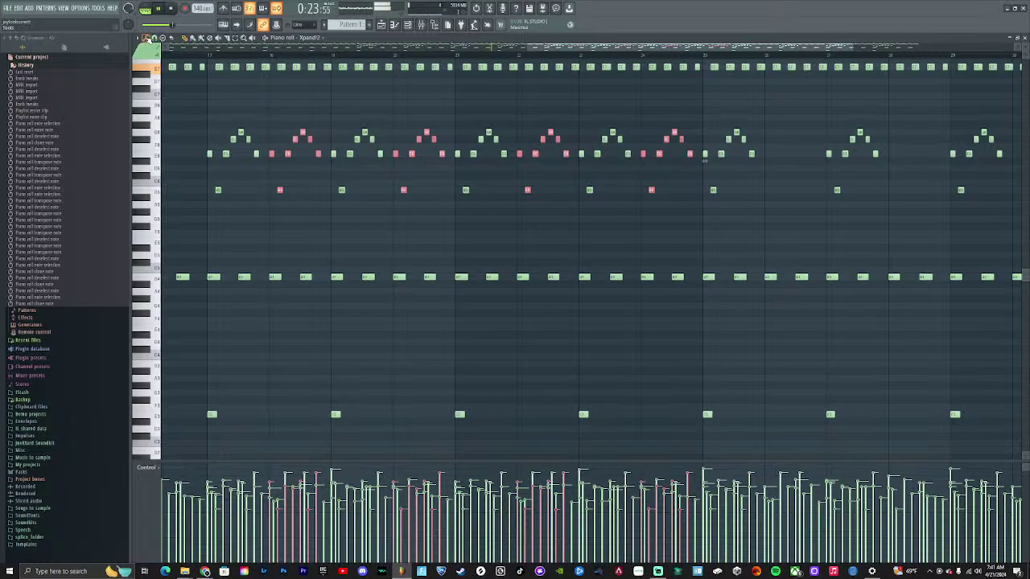
# Flip the cloned phrases in bars 18, 20, 22 and 24 horizontally and vertically with the score flipper
pyautogui.click(146, 38)
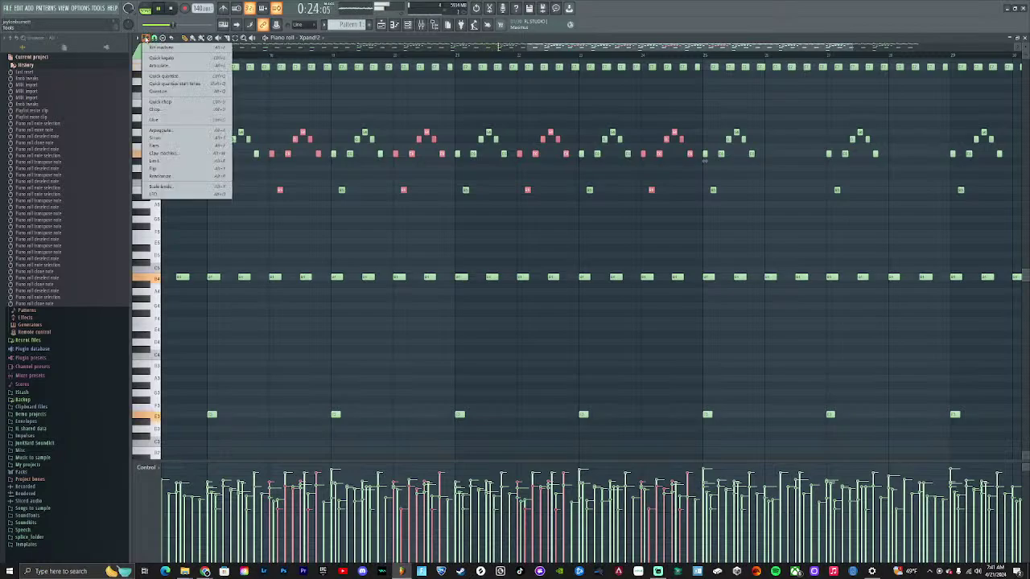
pyautogui.click(182, 170)
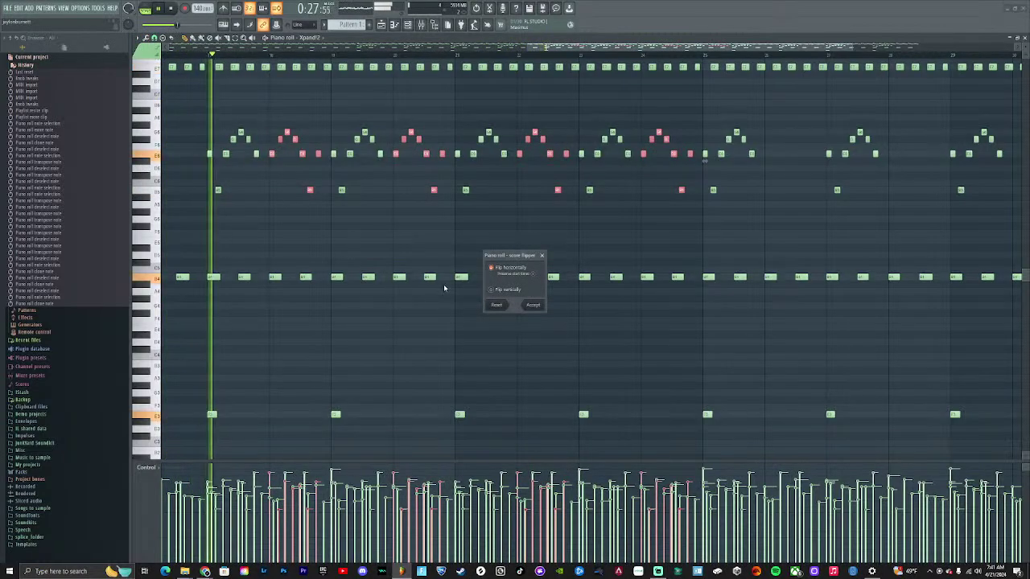
pyautogui.click(504, 291)
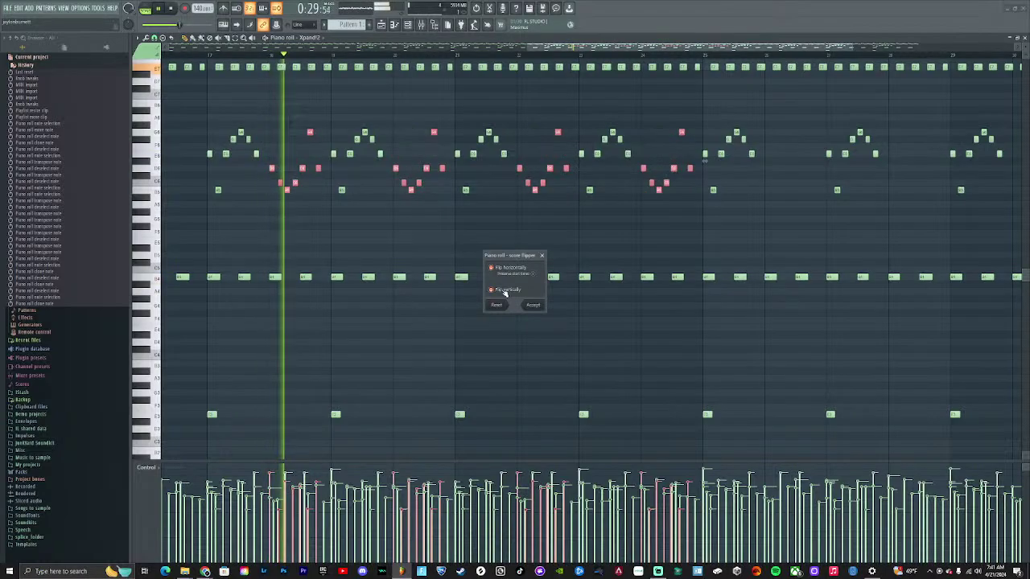
pyautogui.click(504, 291)
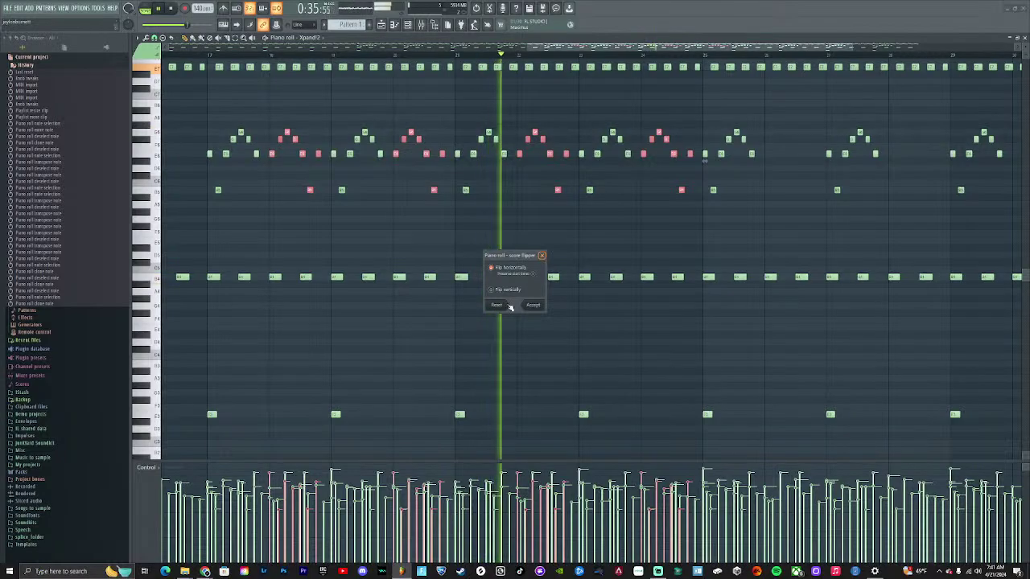
pyautogui.click(505, 289)
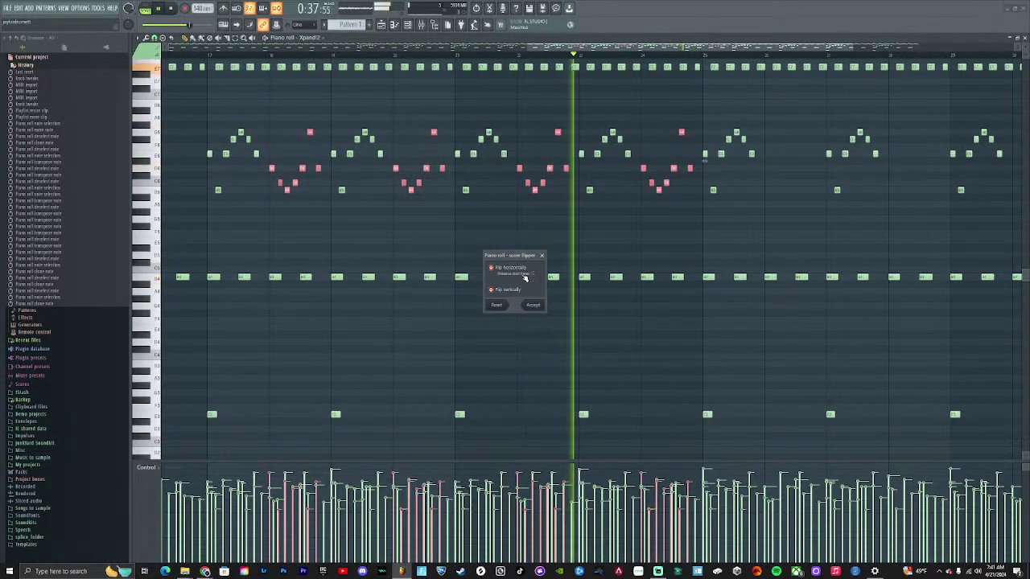
pyautogui.click(510, 268)
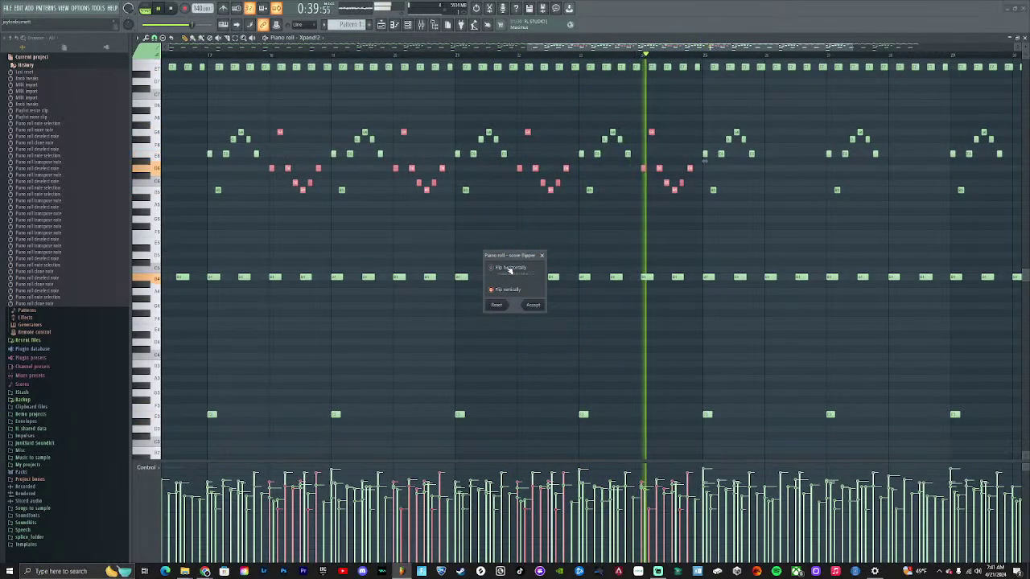
pyautogui.click(509, 270)
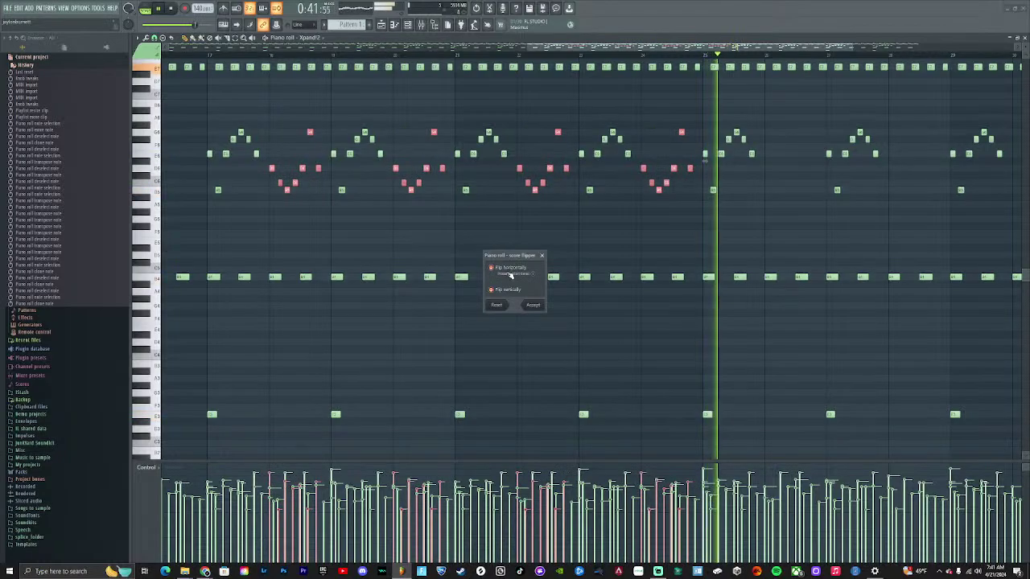
pyautogui.click(534, 306)
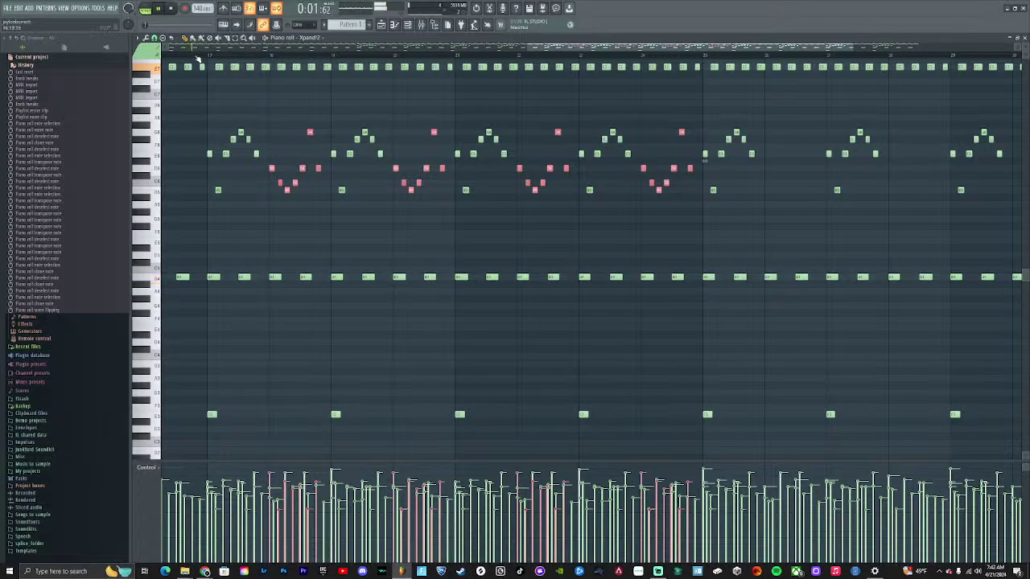
# Try lowering the highest note of the flipped phrases in bars 18, 20, 22 and 24 by three semitones, and raise them back
pyautogui.click(310, 131)
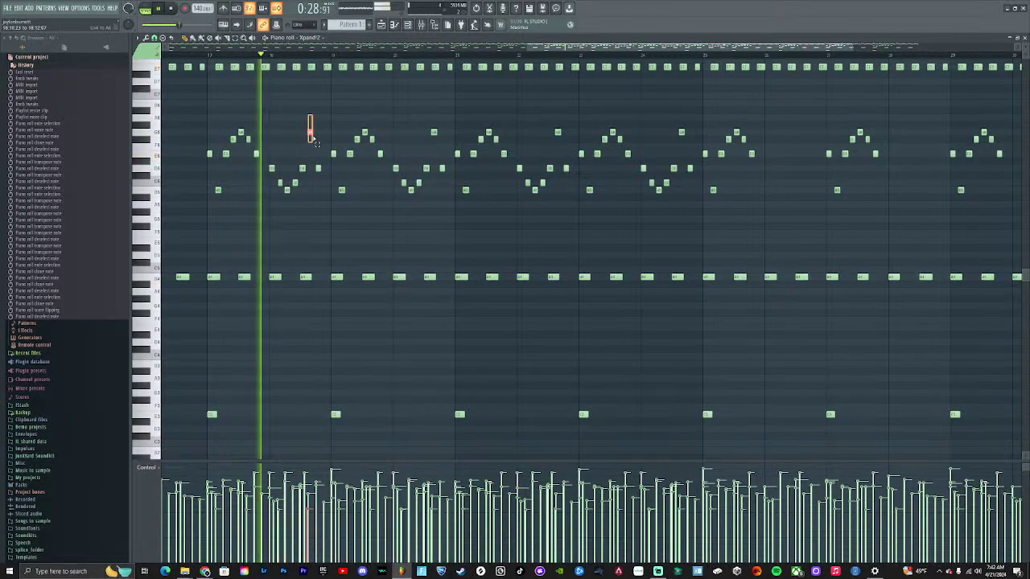
pyautogui.click(434, 131)
pyautogui.click(558, 132)
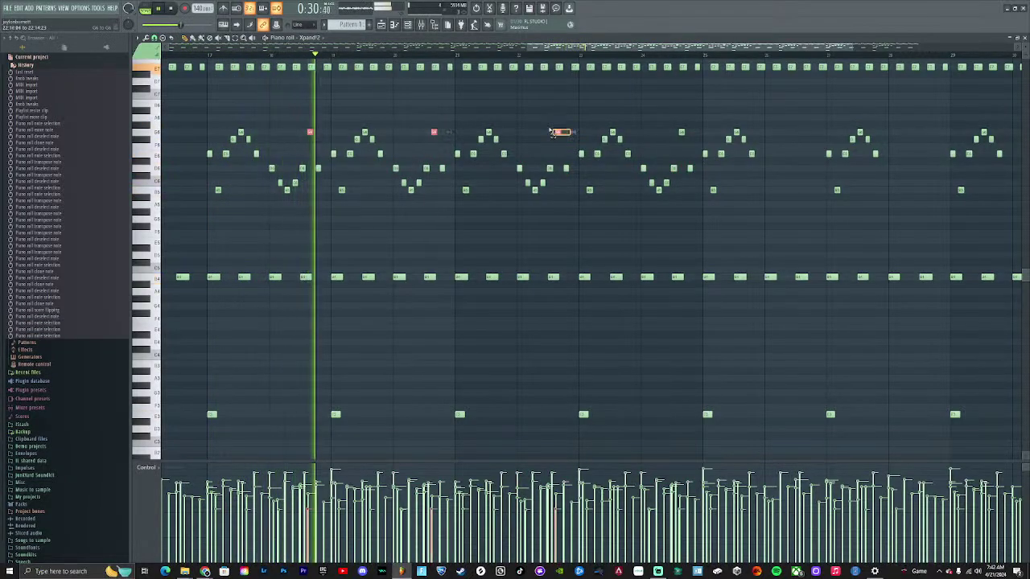
pyautogui.click(681, 131)
pyautogui.press('Down')
pyautogui.press('Down')
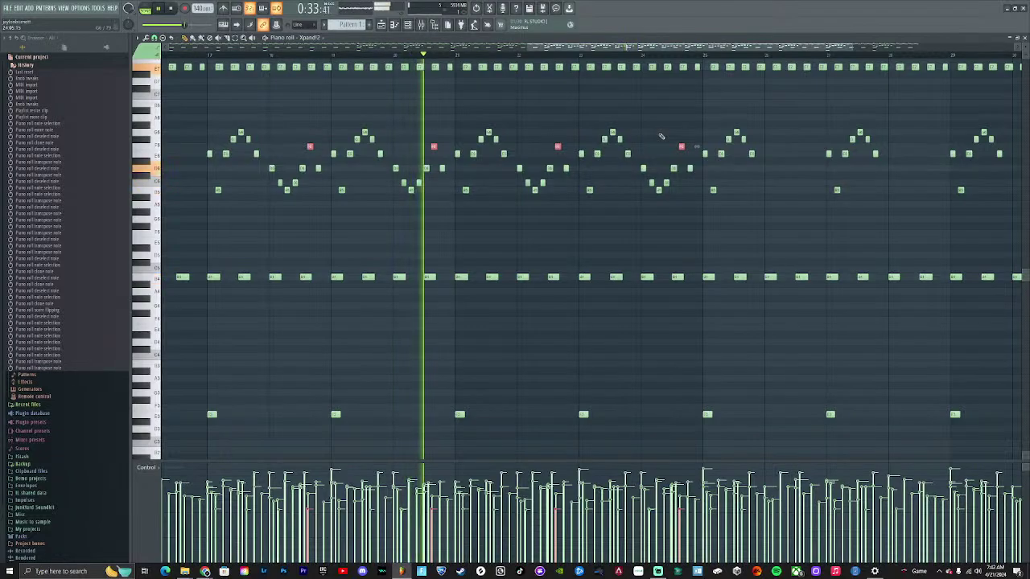
pyautogui.press('Down')
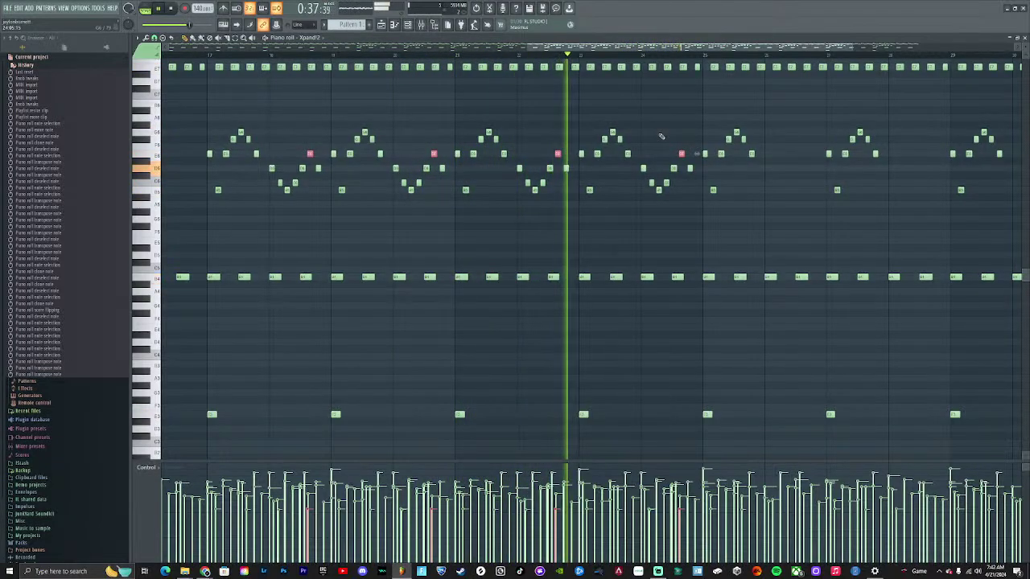
pyautogui.press('Up')
pyautogui.press('Up')
pyautogui.press('Up')
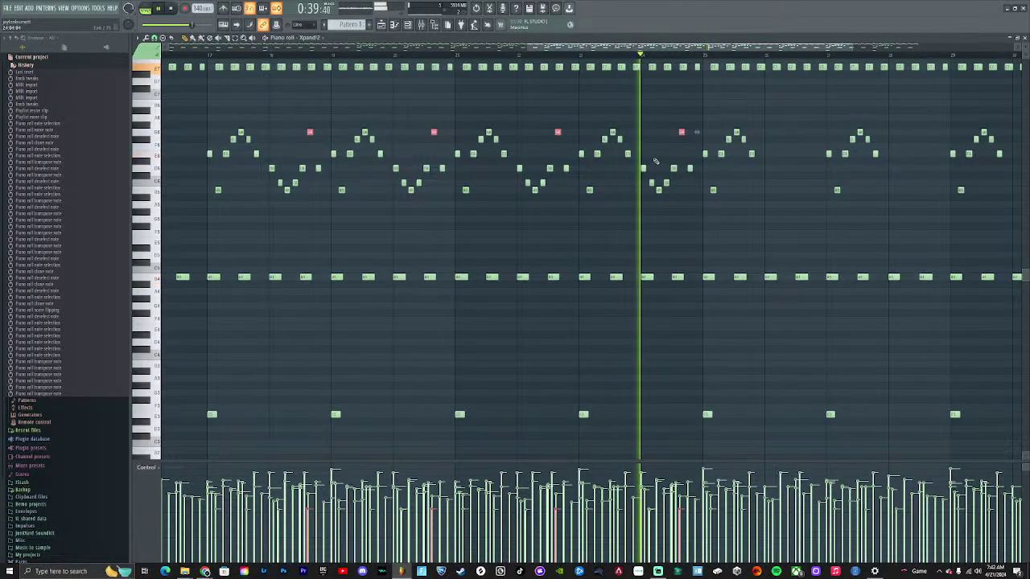
# Lower only the highest notes of the flipped phrases in bars 20 and 24 by three semitones
pyautogui.keyDown('ctrl'); pyautogui.click(434, 131); pyautogui.keyUp('ctrl')
pyautogui.keyDown('ctrl'); pyautogui.keyDown('shift'); pyautogui.click(681, 131); pyautogui.keyUp('shift'); pyautogui.keyUp('ctrl')
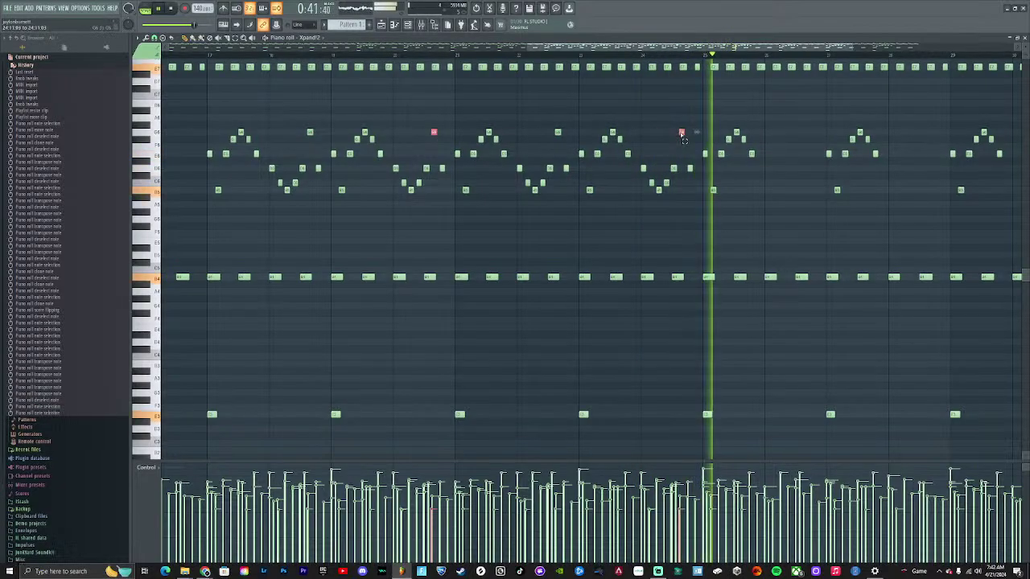
pyautogui.press('Down')
pyautogui.press('Down')
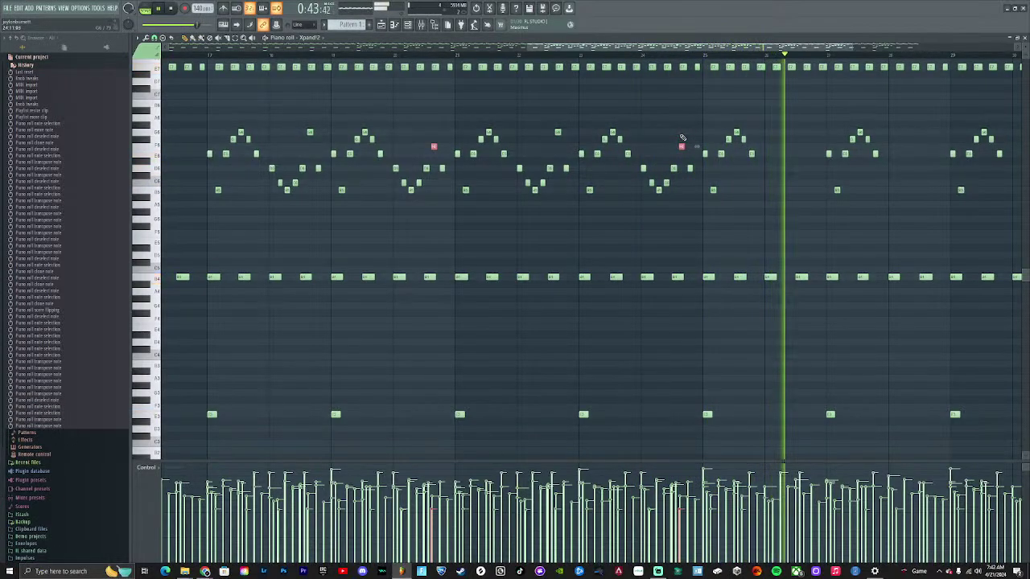
pyautogui.press('Down')
# Clone the phrases from bars 25, 27, 29 and 31 at the same pitch onto bars 26, 28, 30 and 32
pyautogui.scroll(-3, 899, 214)
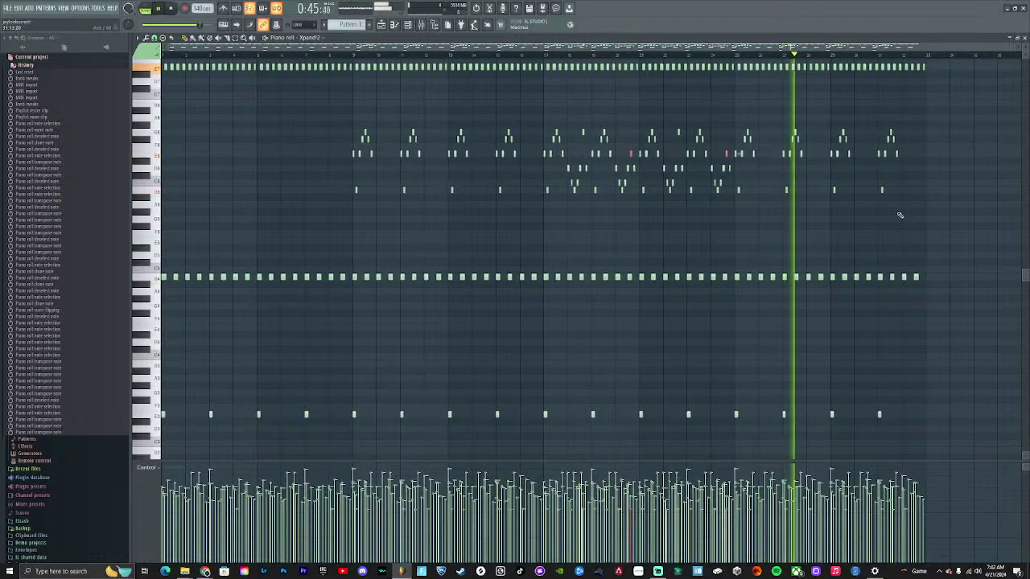
pyautogui.scroll(3, 900, 215)
pyautogui.scroll(-1, 929, 214)
pyautogui.moveTo(961, 230); pyautogui.dragTo(494, 116)
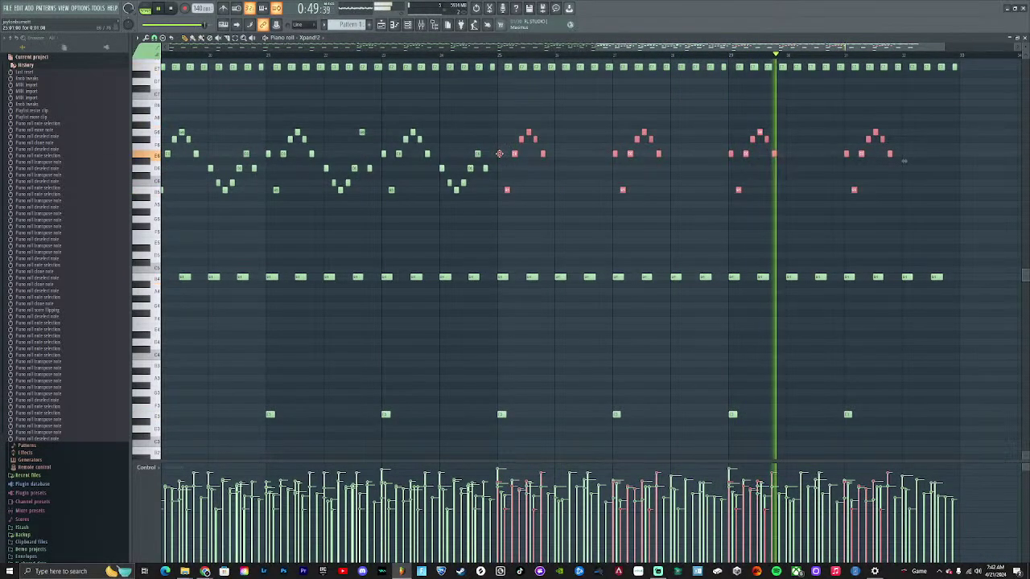
pyautogui.moveTo(499, 153); pyautogui.dragTo(557, 161)
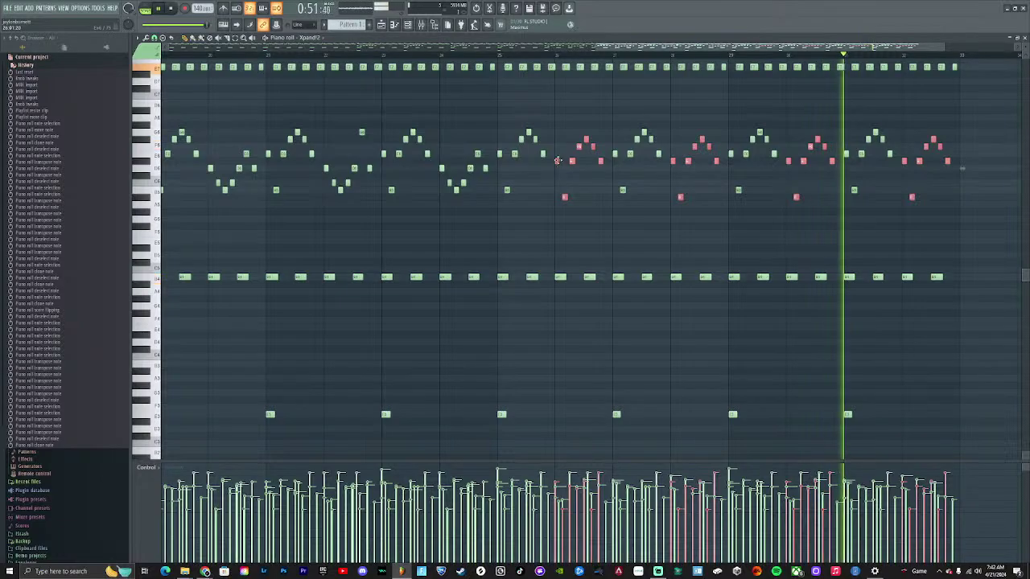
# Transfer the phrases from bars 25 to 32 to bar 33 onwards, and move the varied phrases from bars 17 to 24 into bars 25 to 32
pyautogui.scroll(-3, 634, 167)
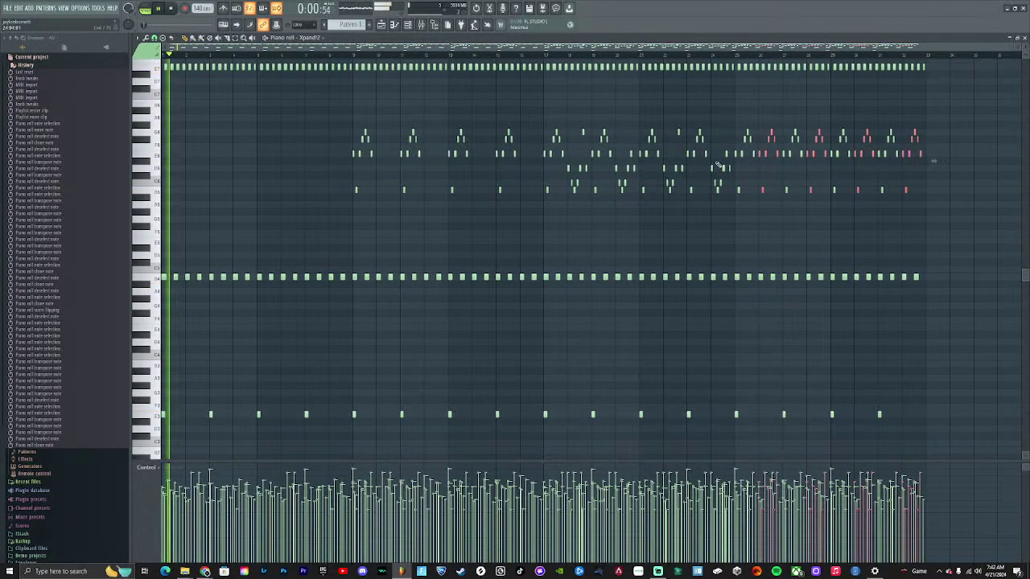
pyautogui.scroll(2, 974, 243)
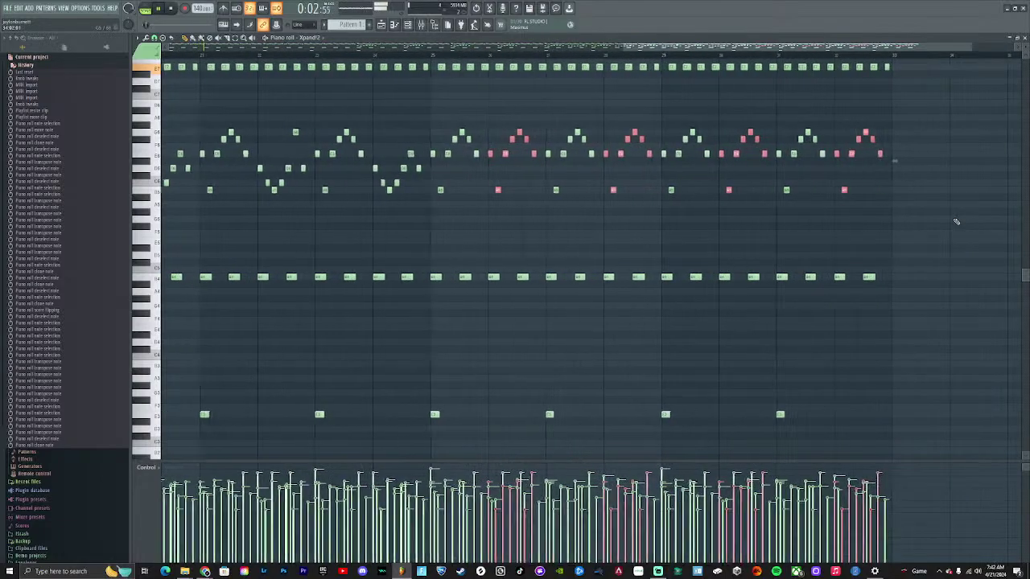
pyautogui.scroll(-3, 661, 218)
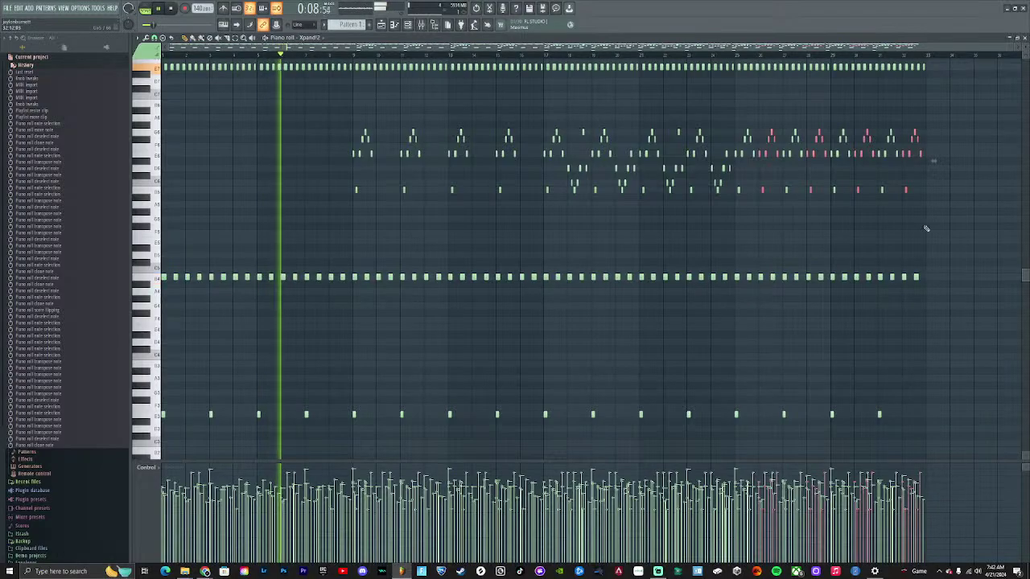
pyautogui.moveTo(958, 221); pyautogui.dragTo(736, 113)
pyautogui.scroll(3, 708, 153)
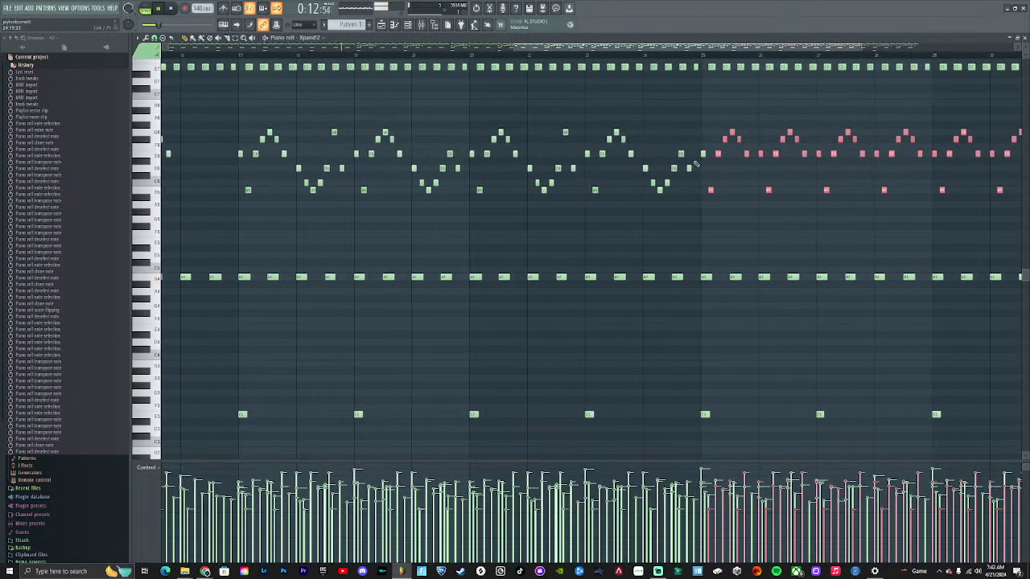
pyautogui.scroll(-3, 701, 155)
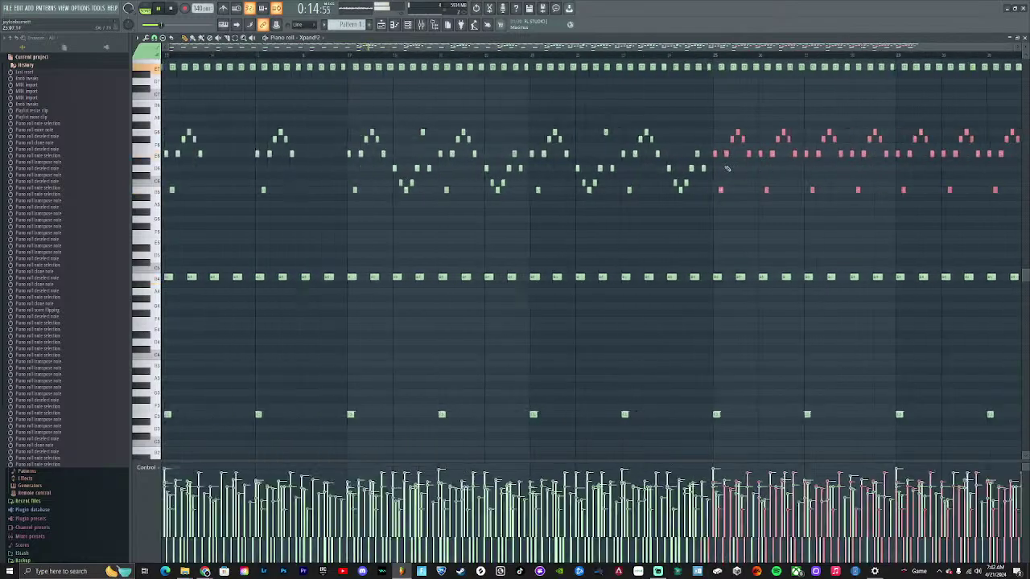
pyautogui.moveTo(736, 153); pyautogui.dragTo(739, 234)
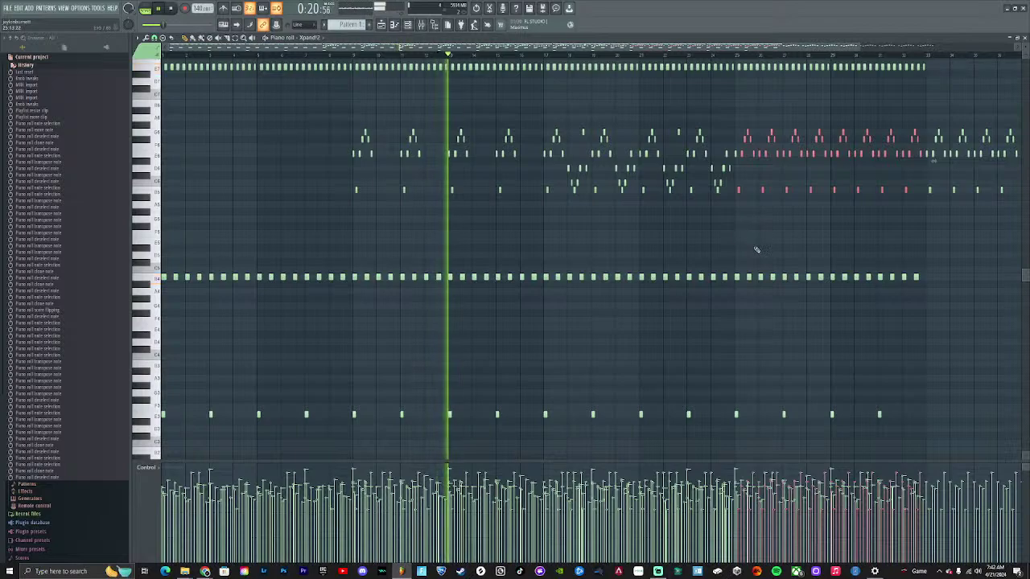
pyautogui.press('Delete')
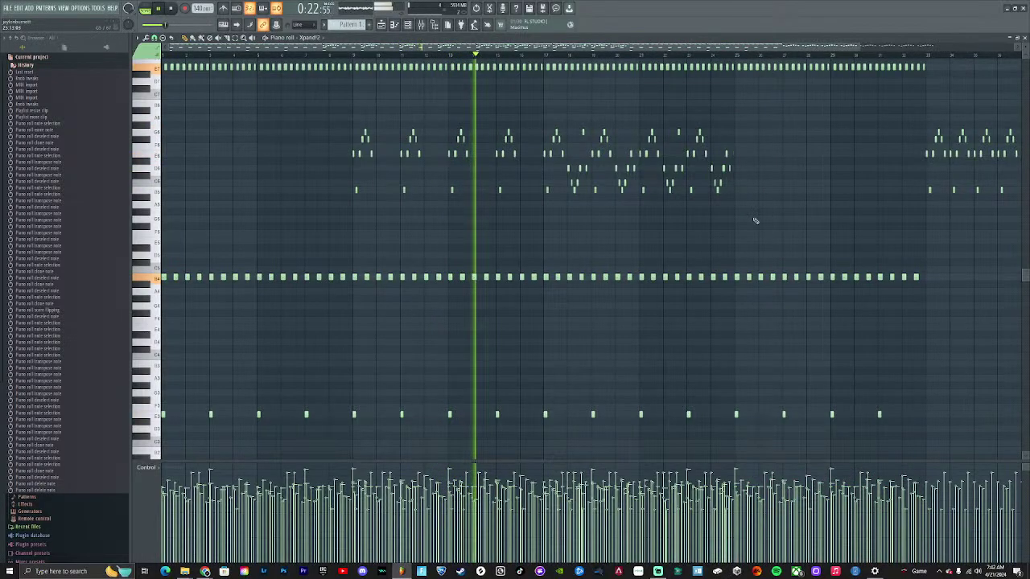
pyautogui.moveTo(758, 231); pyautogui.dragTo(730, 148)
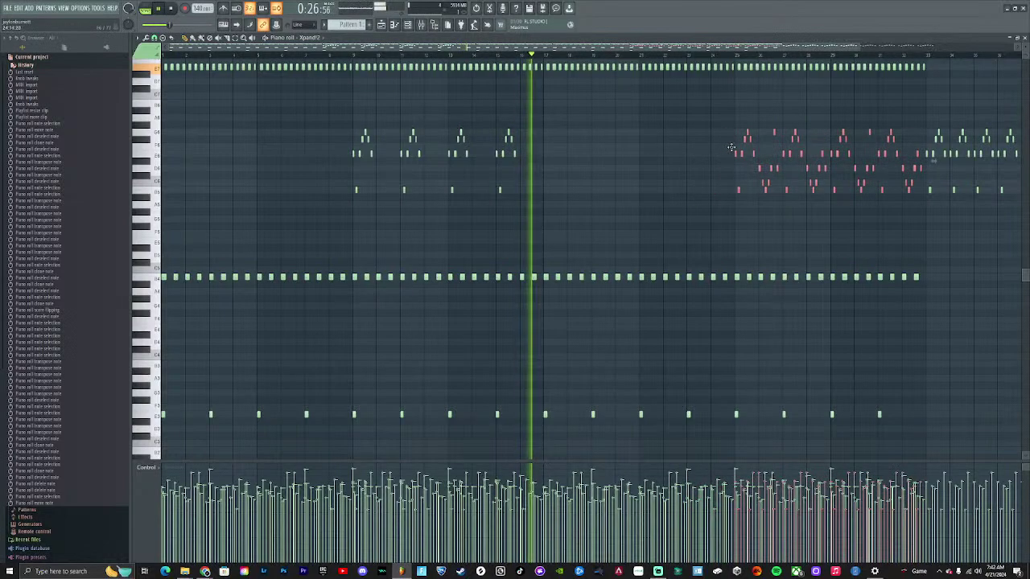
# Move the group of phrases from bar 33 onwards into the empty bars 17 to 24
pyautogui.scroll(-2, 897, 223)
pyautogui.moveTo(985, 207); pyautogui.dragTo(475, 150)
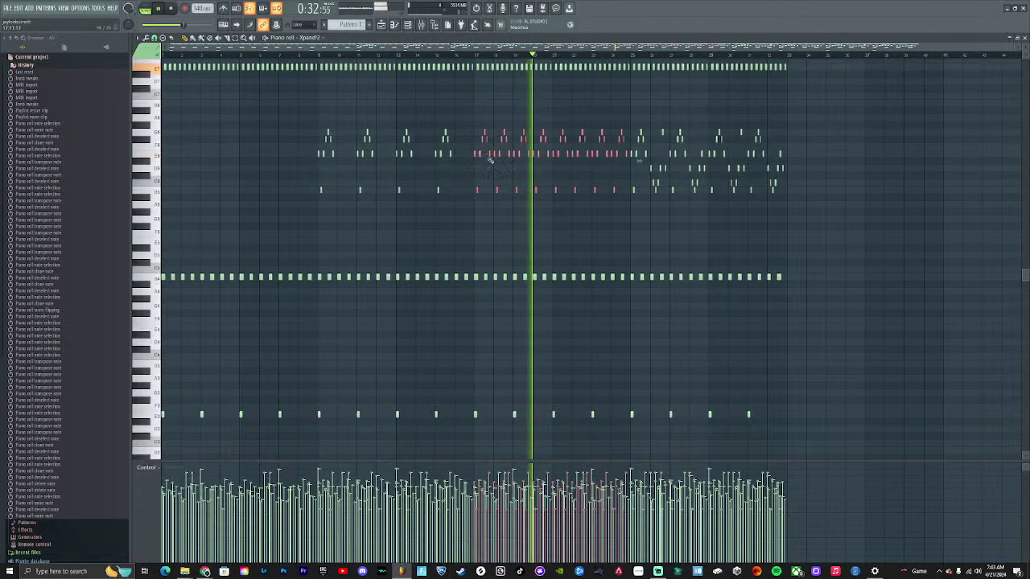
pyautogui.scroll(3, 483, 161)
pyautogui.scroll(-2, 494, 180)
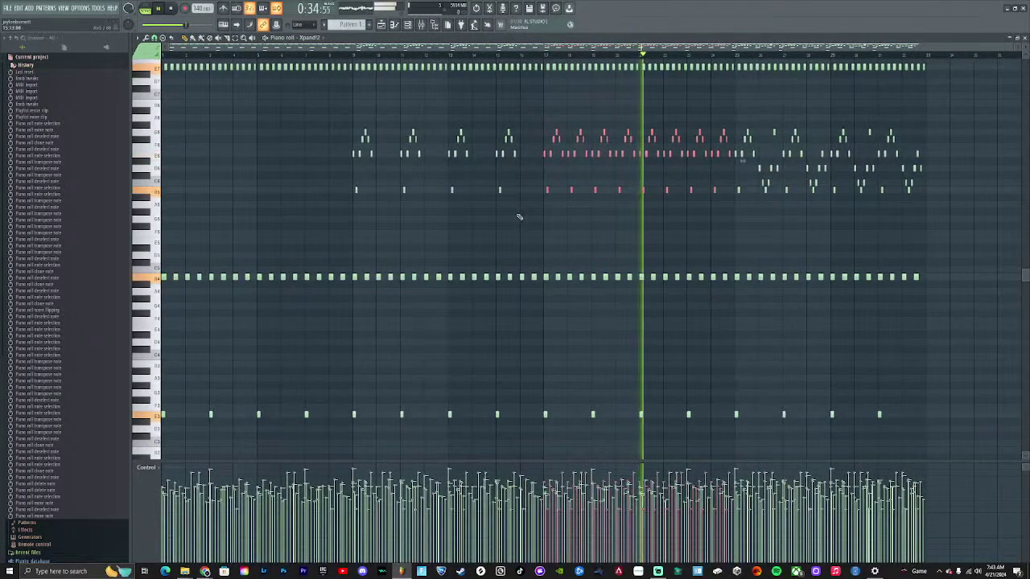
pyautogui.scroll(3, 496, 161)
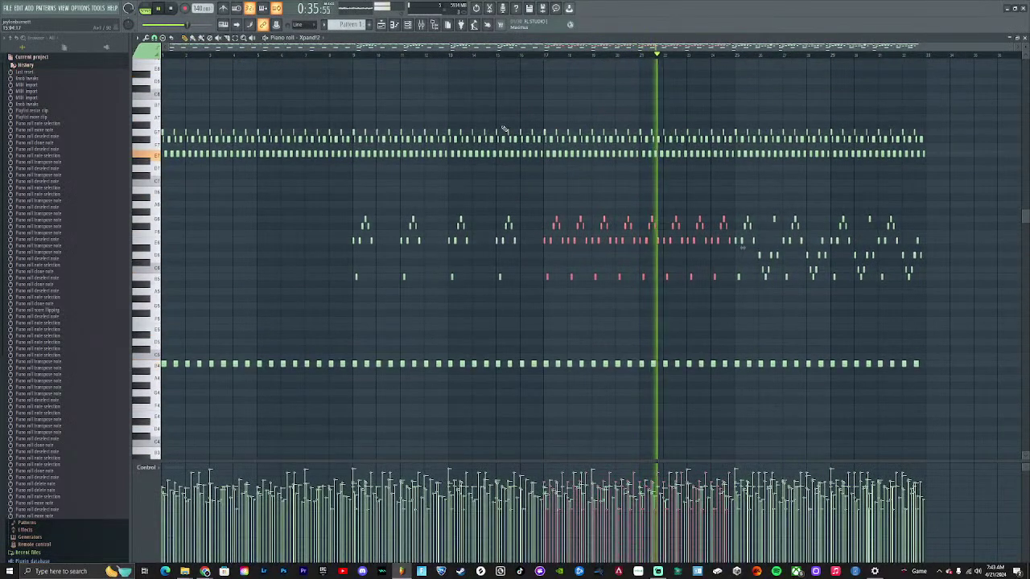
# Create a new Pattern 2 and place its clip on Track 2 of the playlist, spanning bars 9 to 32
pyautogui.click(381, 24)
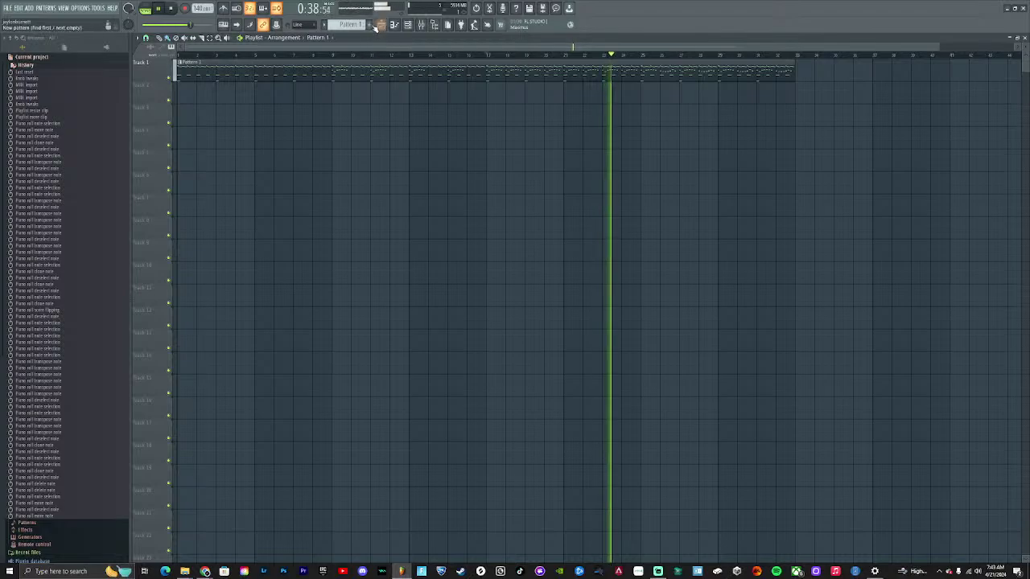
pyautogui.click(370, 25)
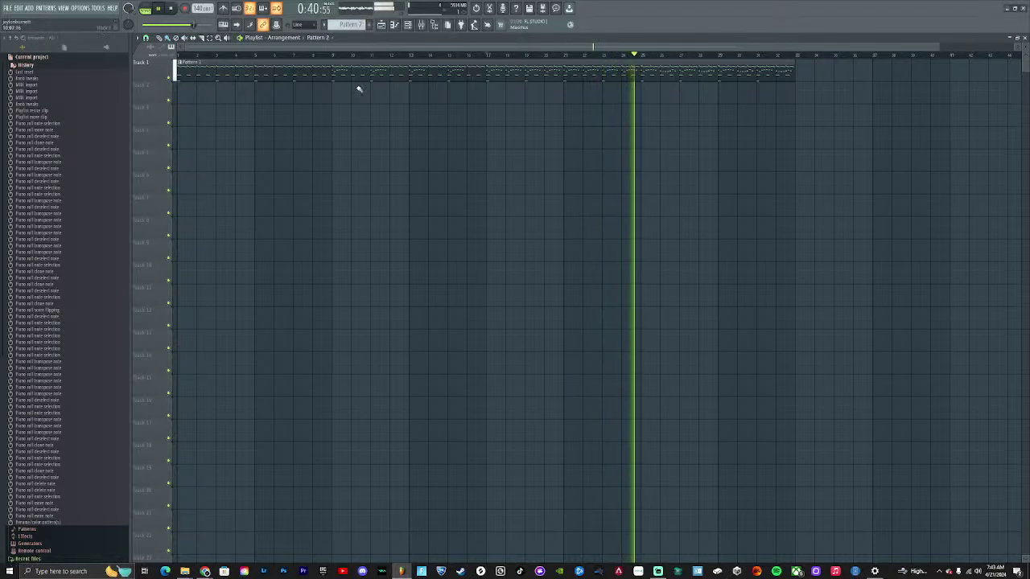
pyautogui.moveTo(356, 89); pyautogui.dragTo(793, 96)
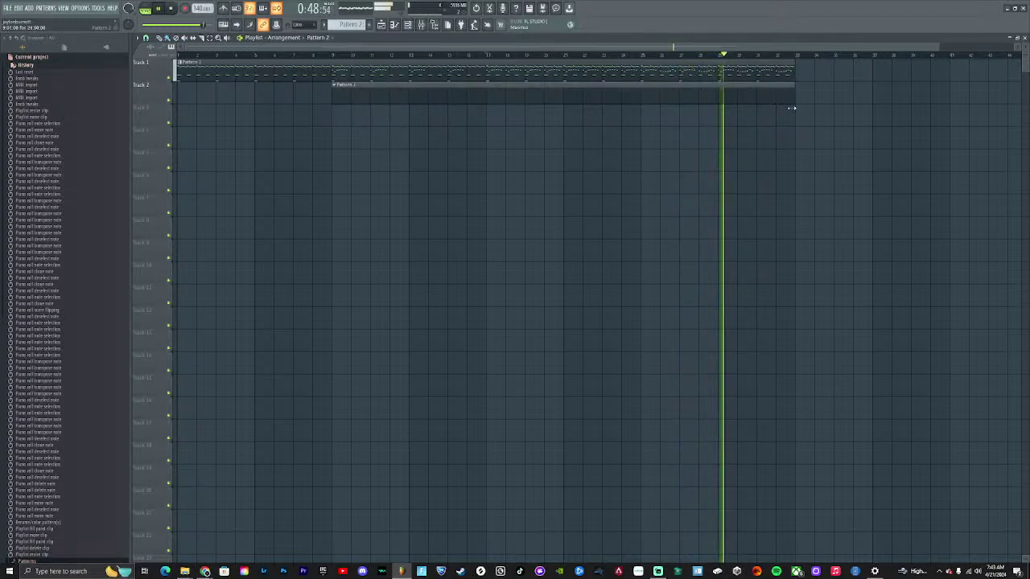
# Open the FLEX instrument from the channel rack and choose the Essential Winds pack
pyautogui.click(411, 25)
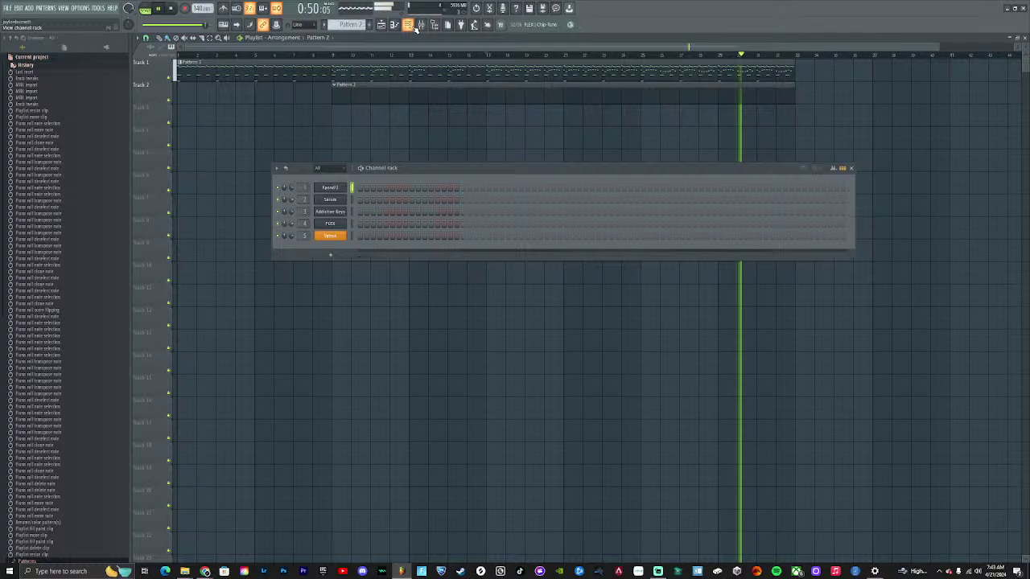
pyautogui.click(343, 225)
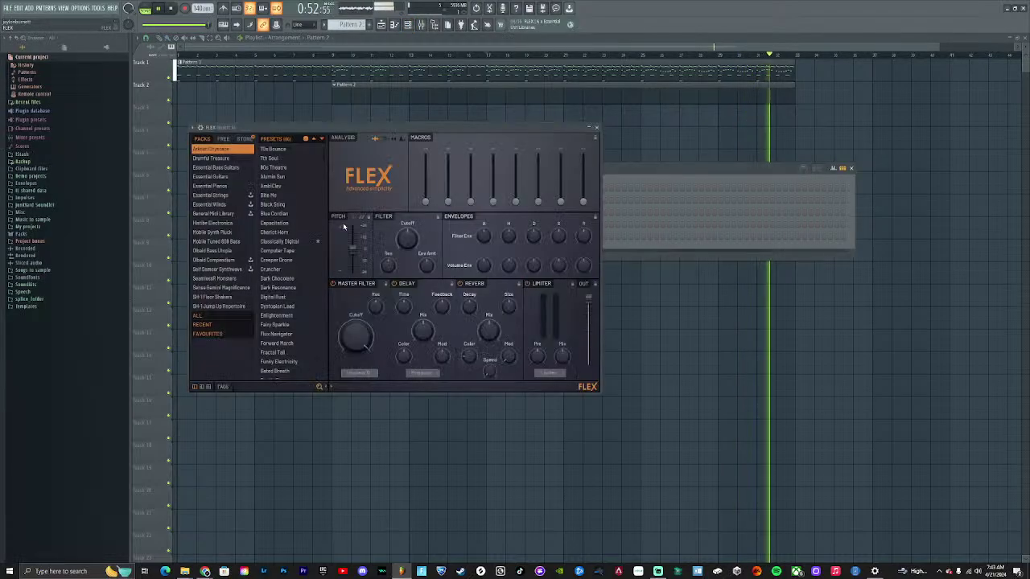
pyautogui.click(223, 206)
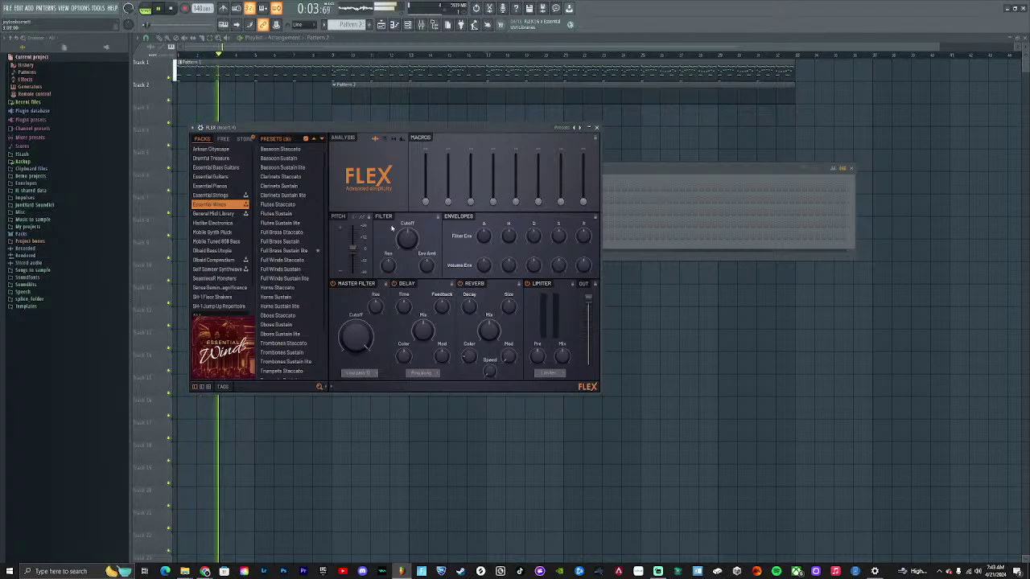
# Check the MIDI input and output devices in the settings so that the SE49 keyboard is detected
pyautogui.click(731, 187)
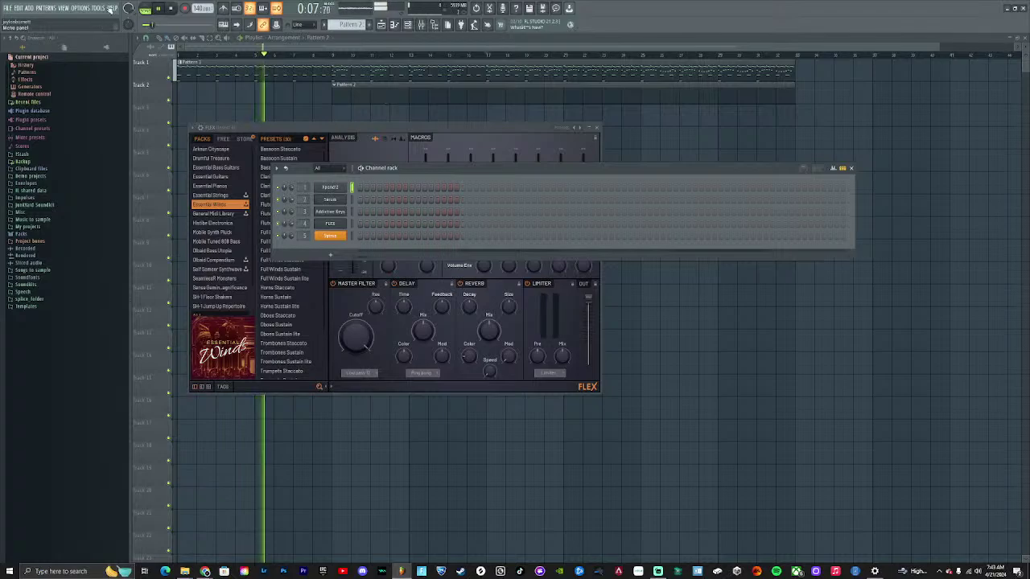
pyautogui.click(81, 9)
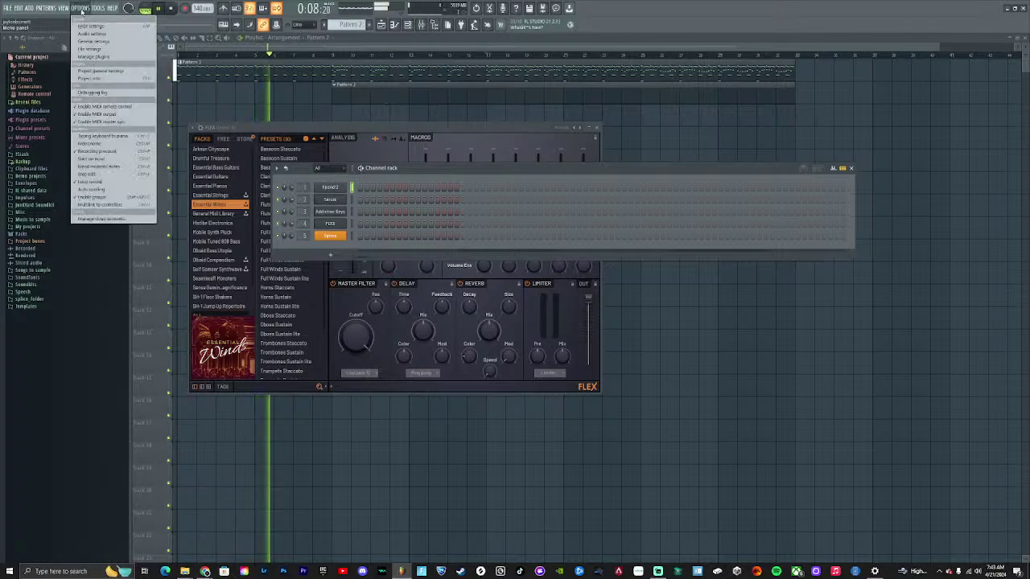
pyautogui.click(119, 35)
pyautogui.click(398, 141)
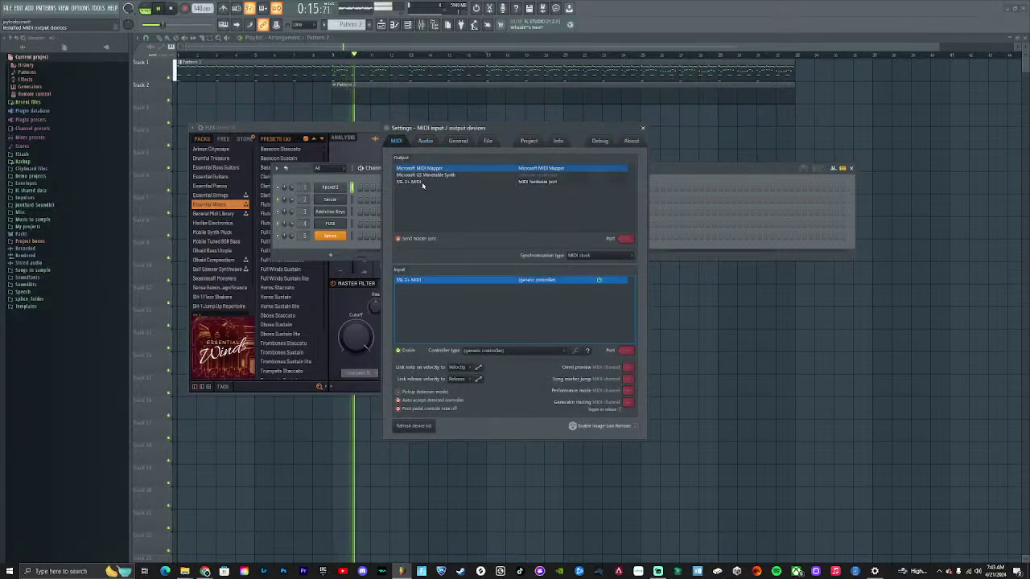
pyautogui.click(410, 182)
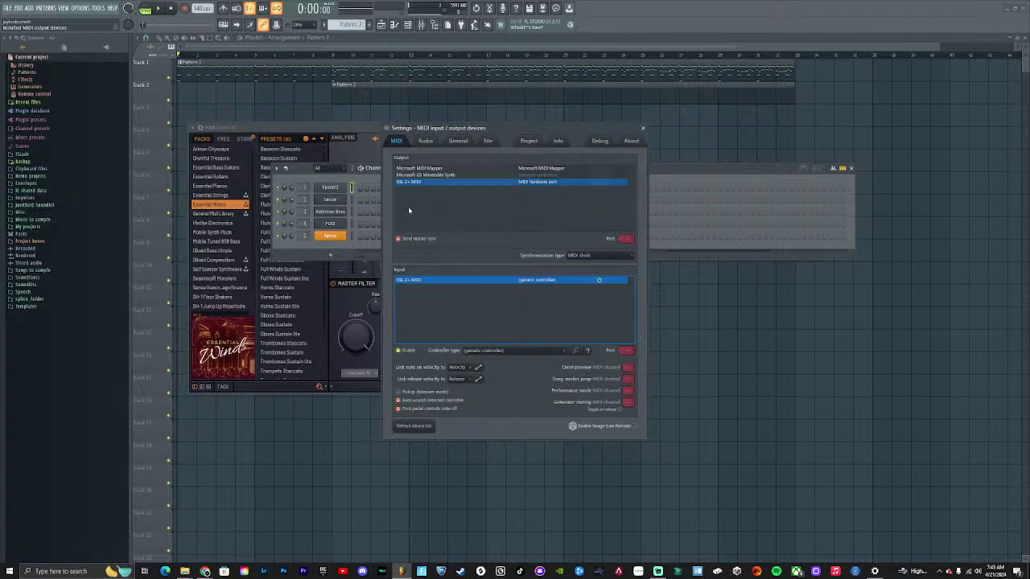
pyautogui.click(410, 240)
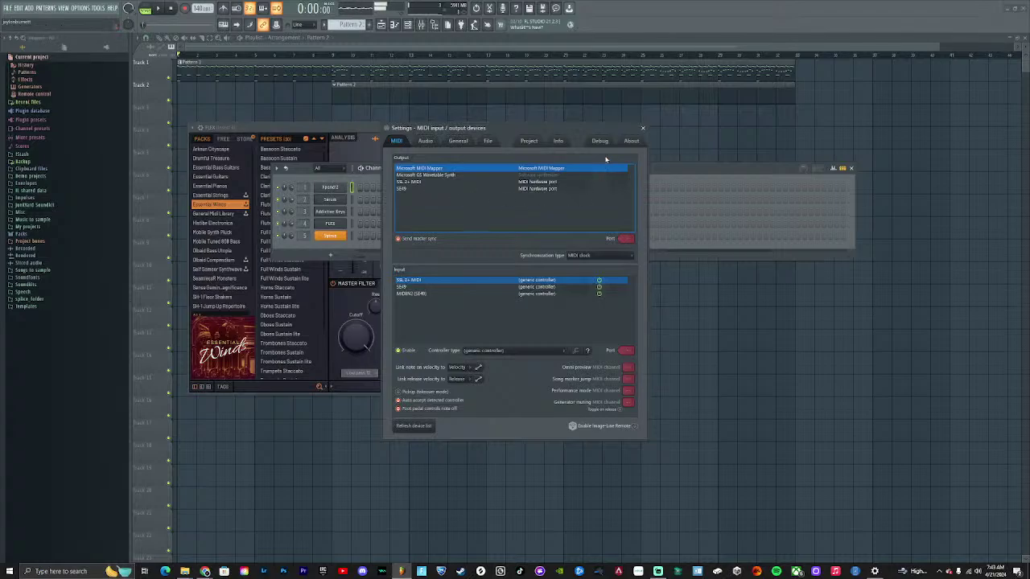
pyautogui.click(643, 129)
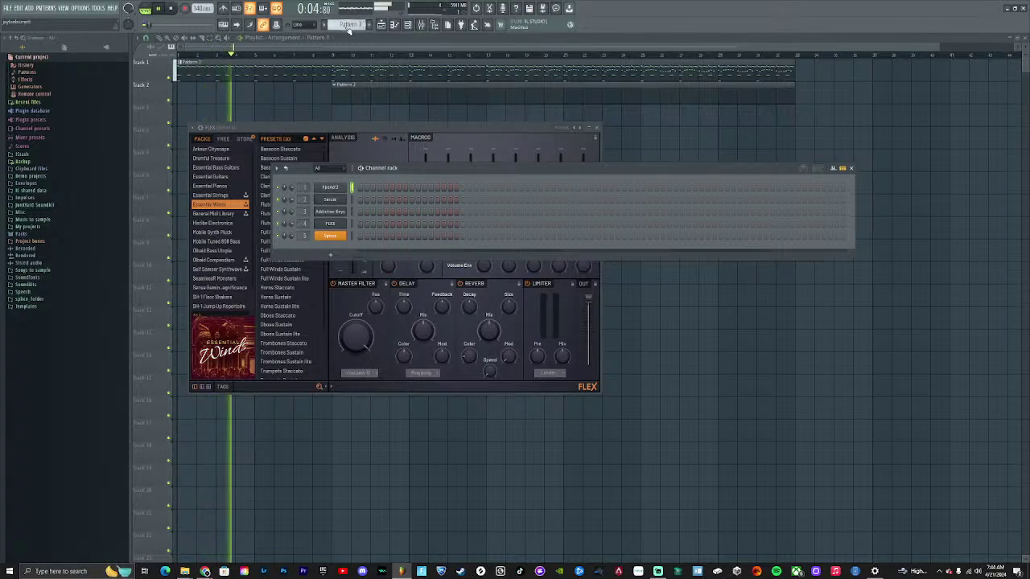
# Open the Xpand!2 notes of Pattern 1 and try out the Sytrus synth over the loop
pyautogui.click(461, 189)
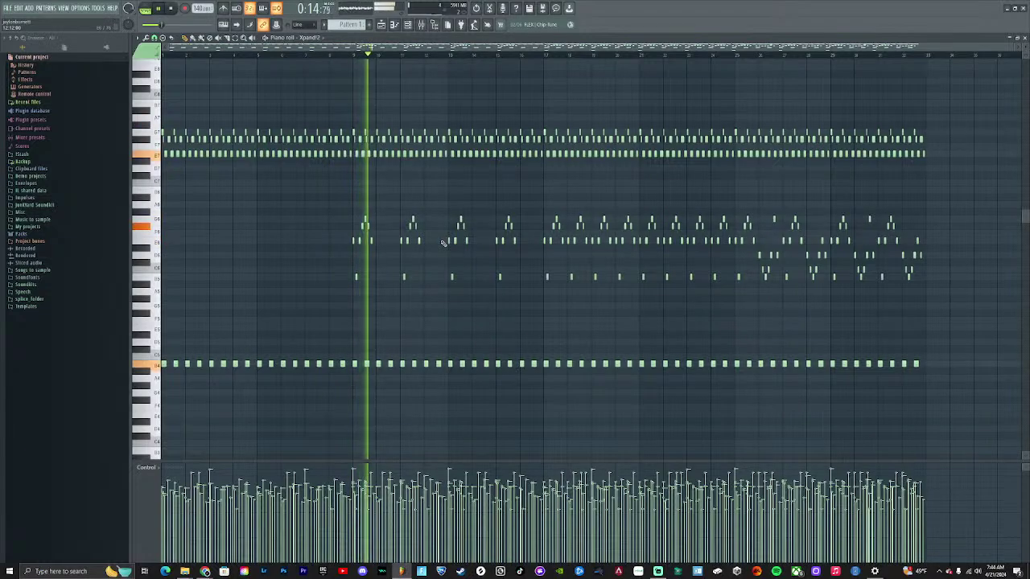
pyautogui.press('F6')
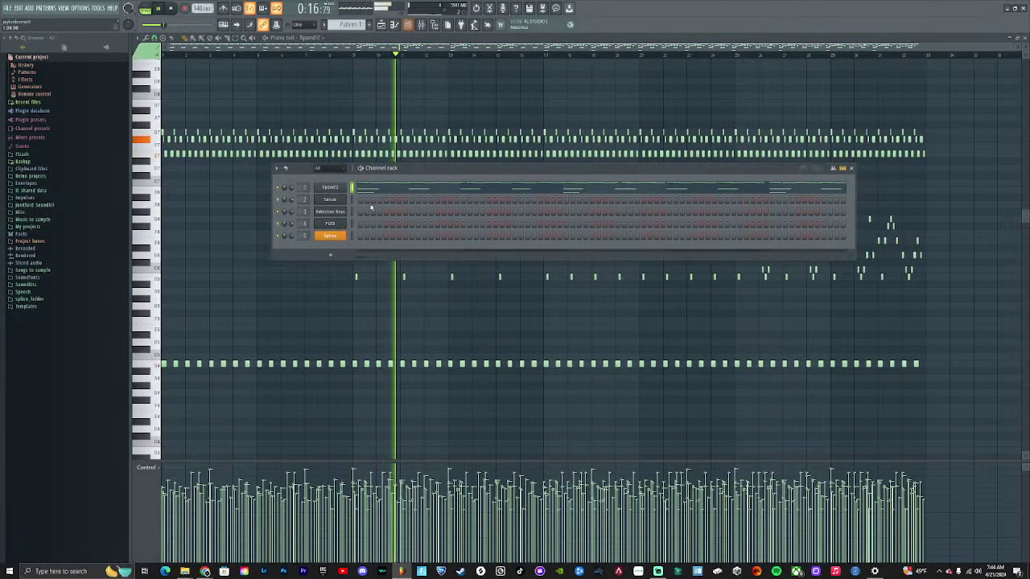
pyautogui.click(339, 236)
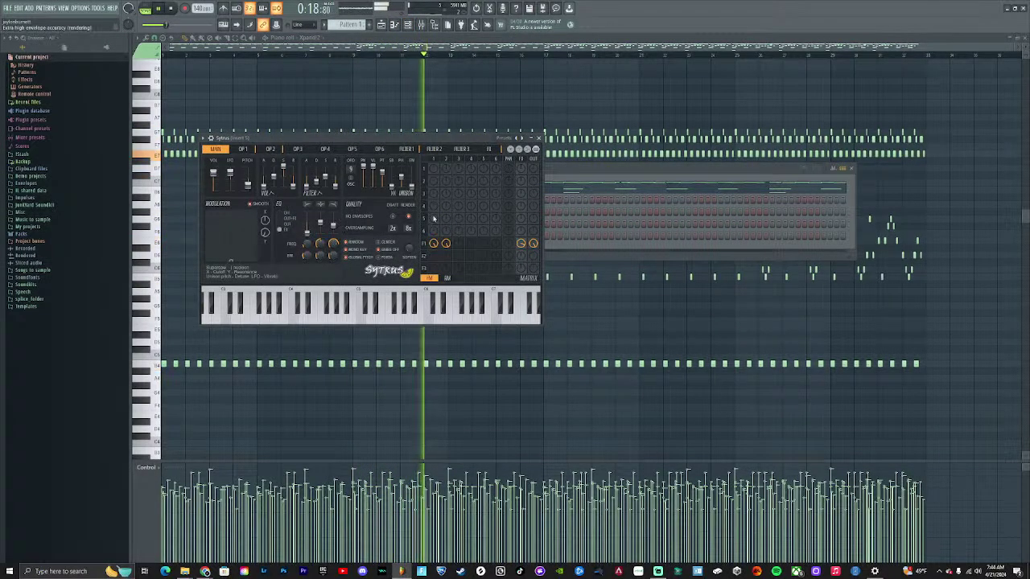
pyautogui.click(568, 173)
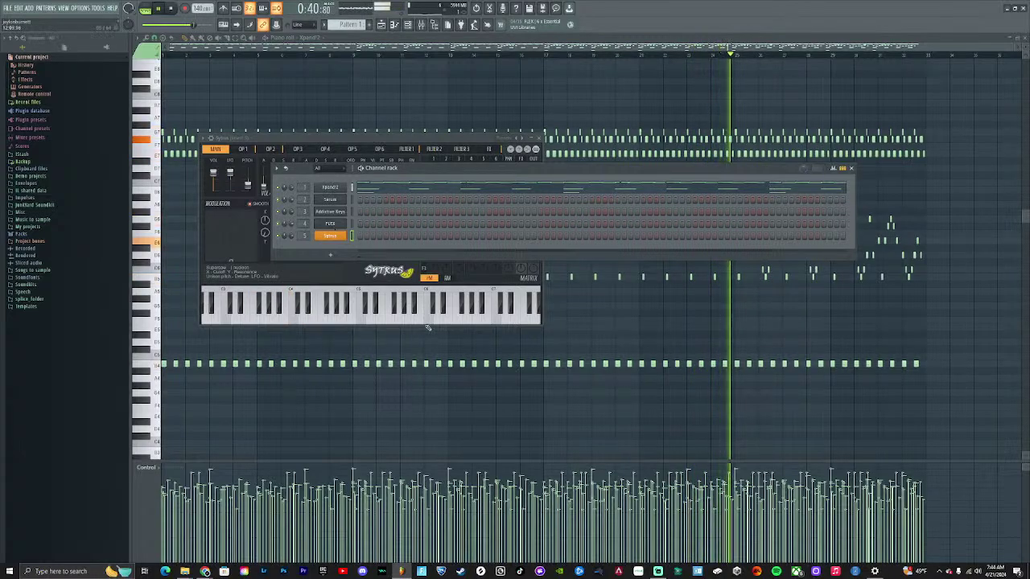
# Load the Full Brass Sustain lite preset in FLEX and audition it over the loop
pyautogui.click(331, 225)
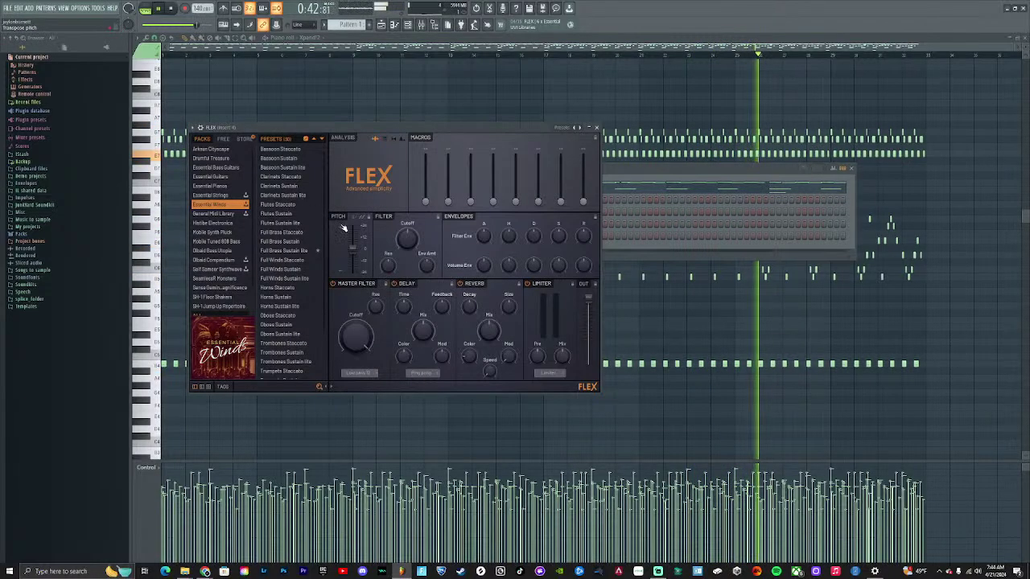
pyautogui.click(282, 251)
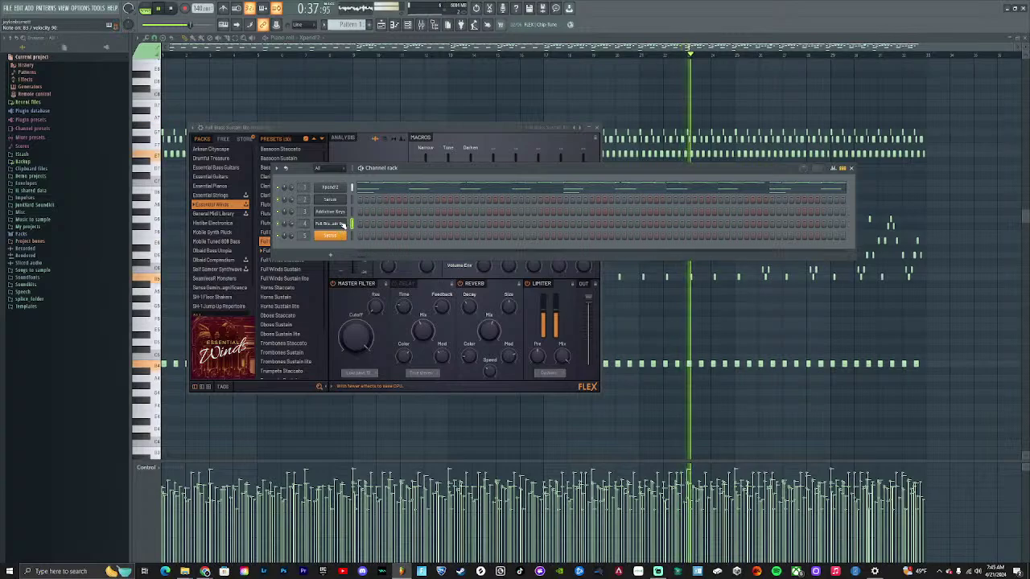
pyautogui.rightClick(342, 225)
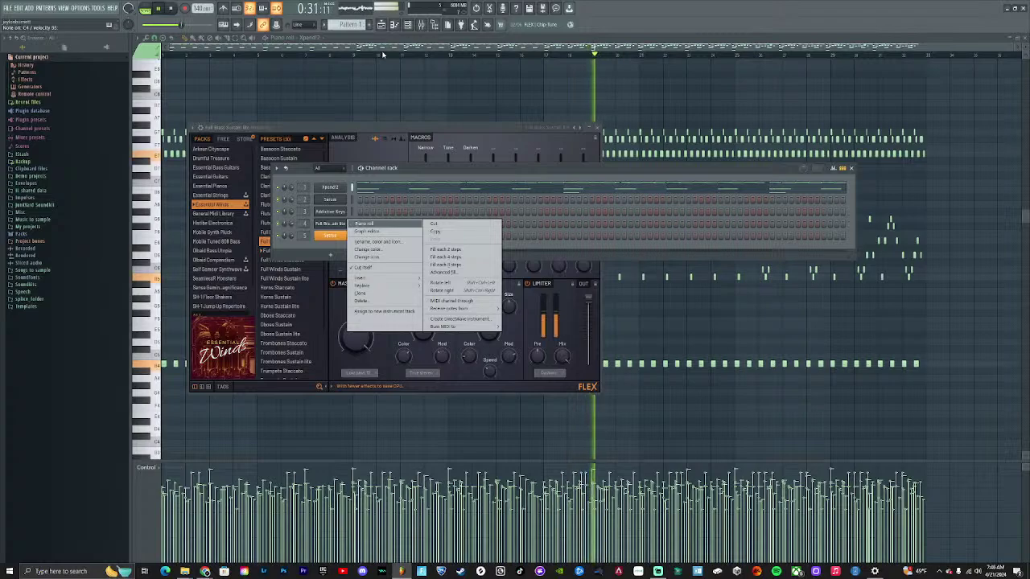
# Stop playback, switch to Pattern 2 and record a sustained brass part into it across bars 9 to 32
pyautogui.click(174, 10)
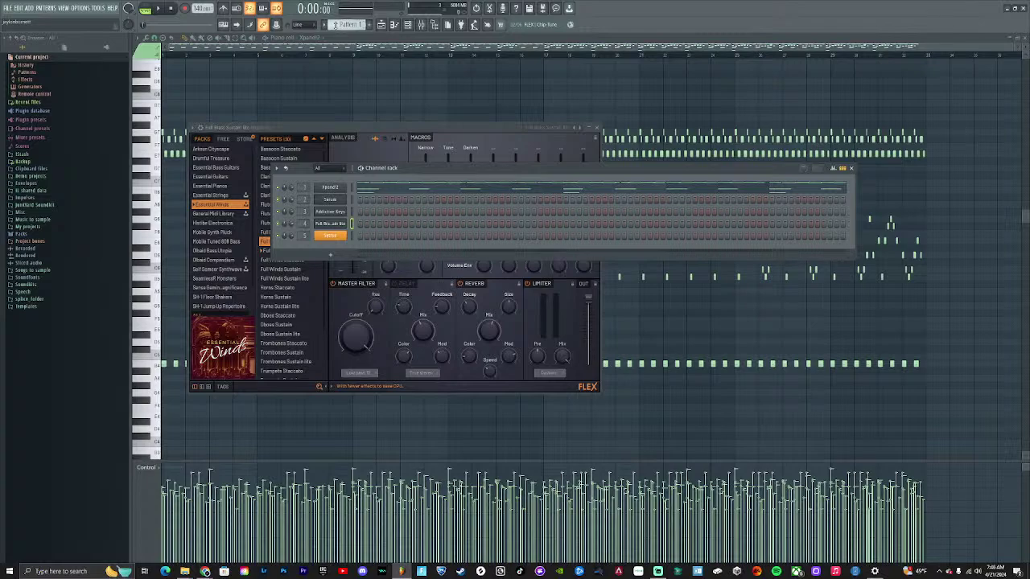
pyautogui.press('F4')
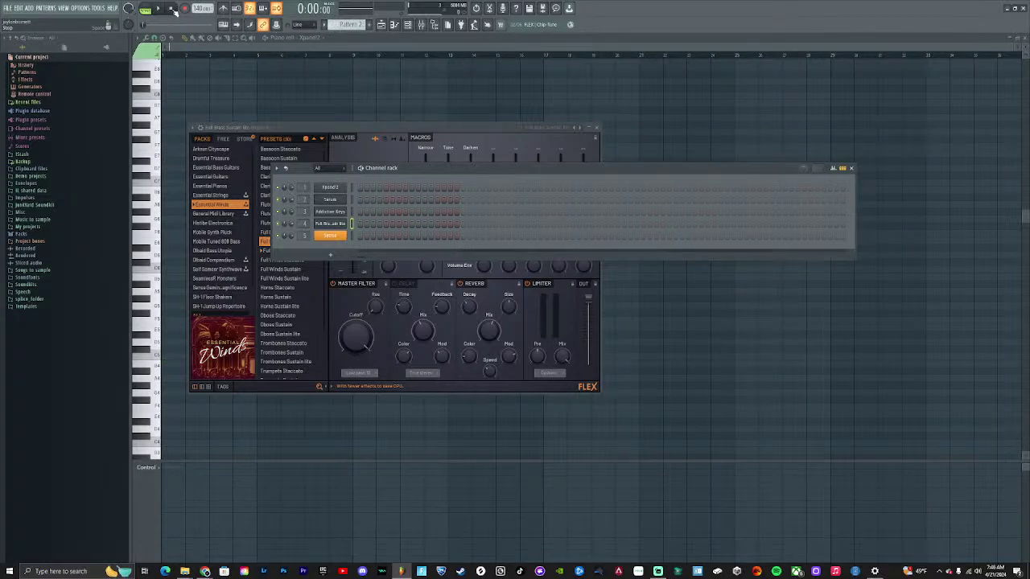
pyautogui.click(383, 25)
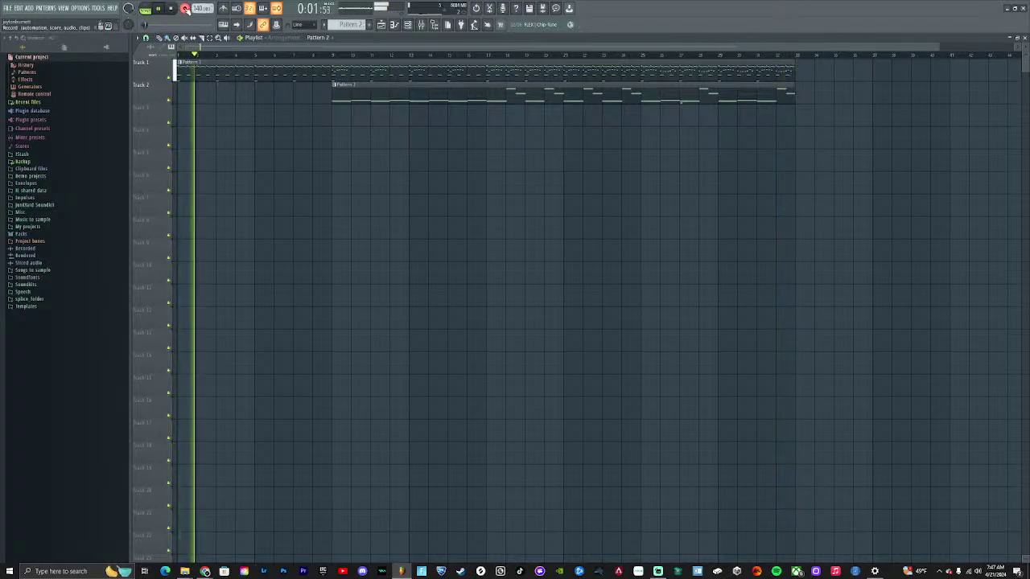
# Quantize all the recorded brass notes in Pattern 2 to whole bars and play the result
pyautogui.doubleClick(375, 96)
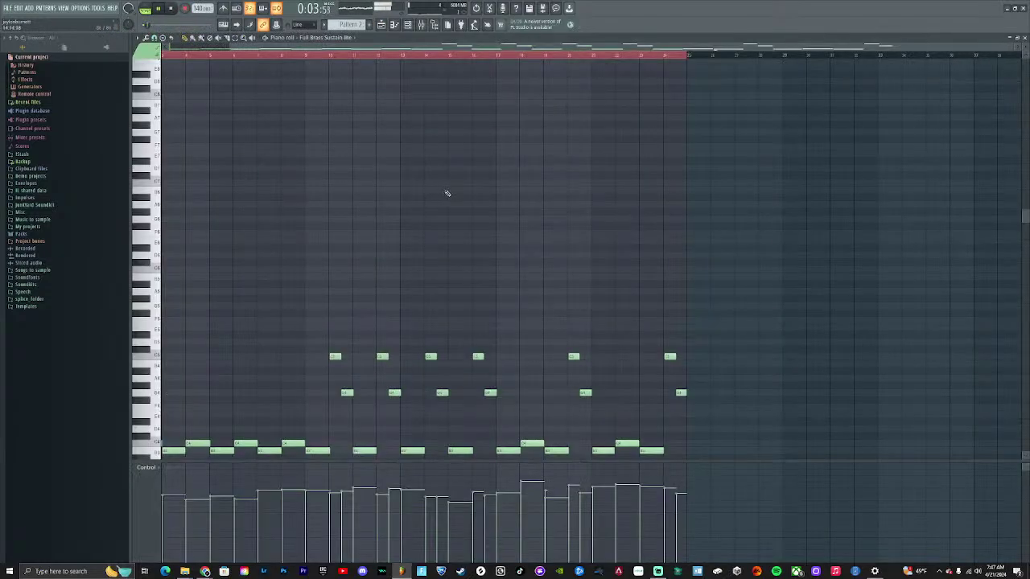
pyautogui.scroll(2, 448, 193)
pyautogui.scroll(-5, 834, 210)
pyautogui.moveTo(1018, 322); pyautogui.dragTo(128, 141)
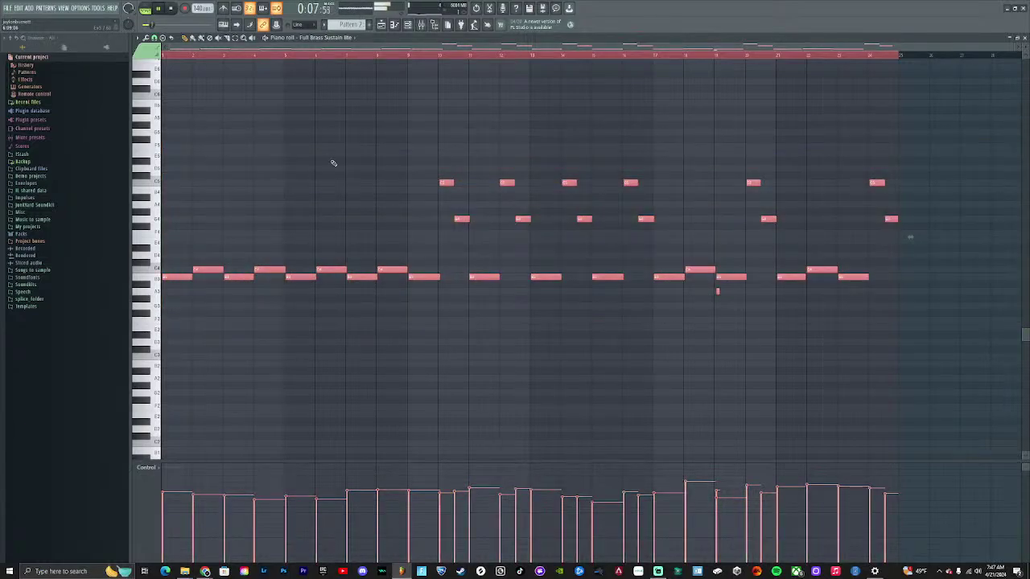
pyautogui.hotkey('ctrl', 'q')
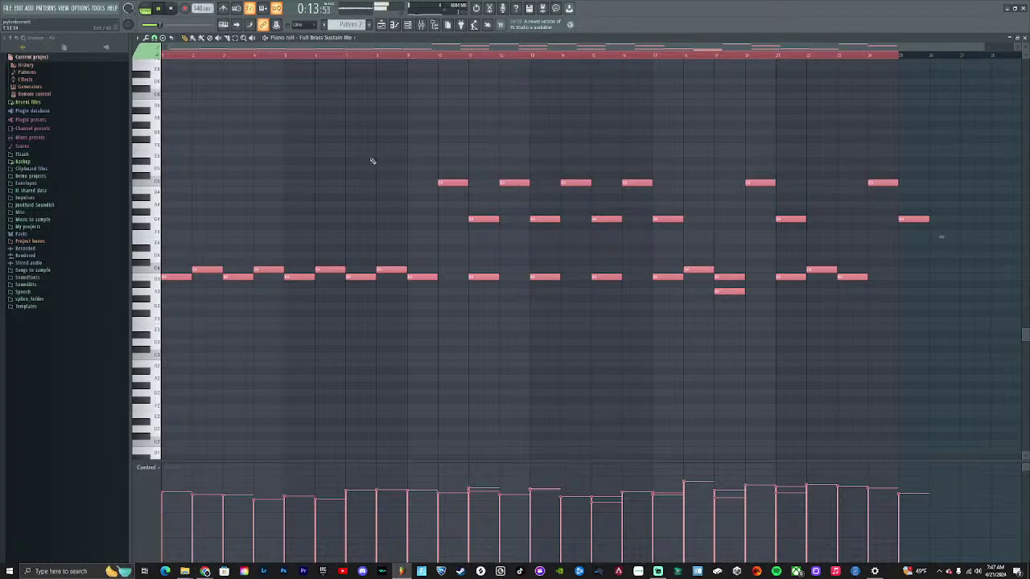
pyautogui.press('space')
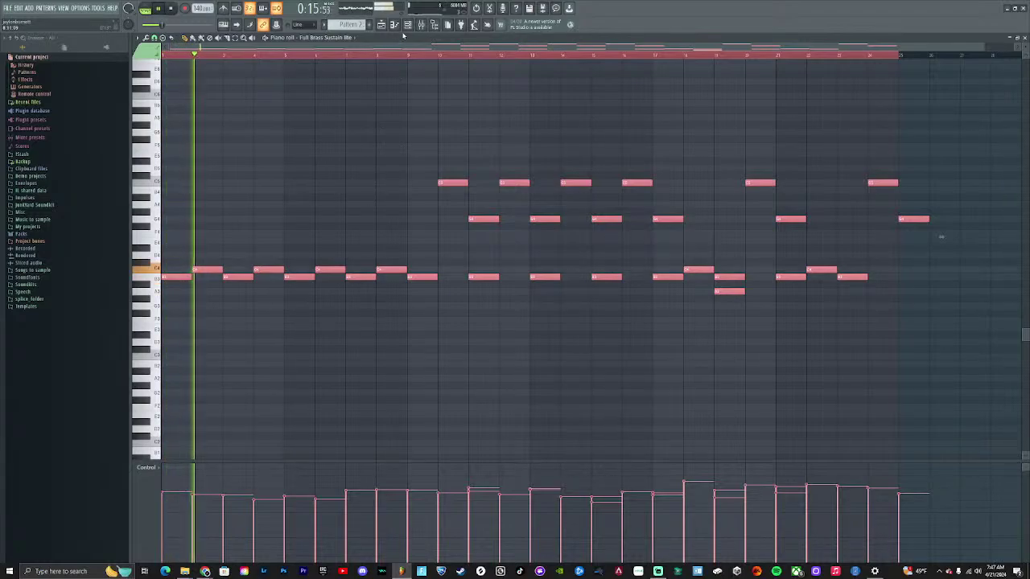
# Try lowering the volume of the brass instrument's mixer track, Insert 4, to about 70%
pyautogui.click(407, 24)
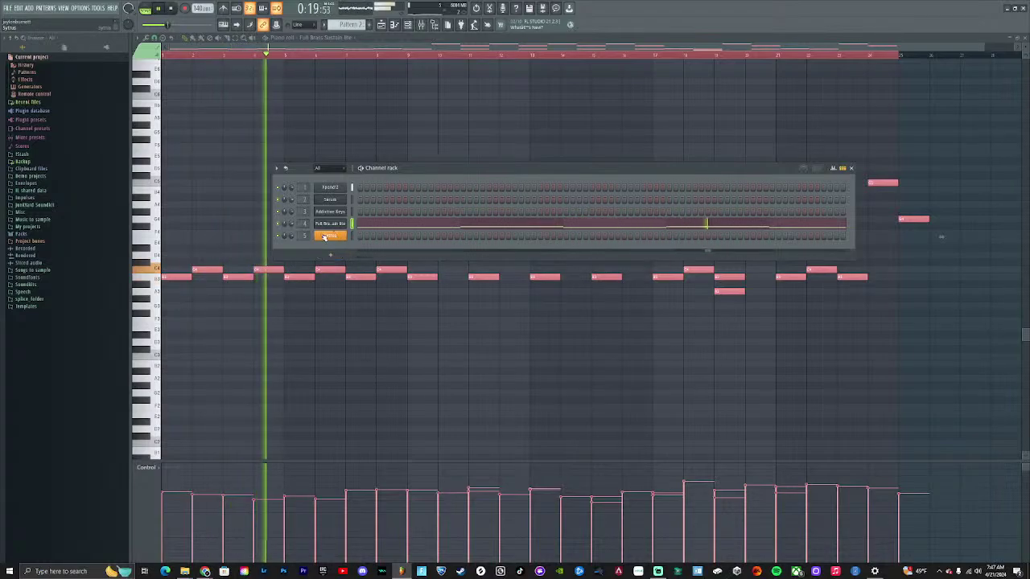
pyautogui.click(422, 24)
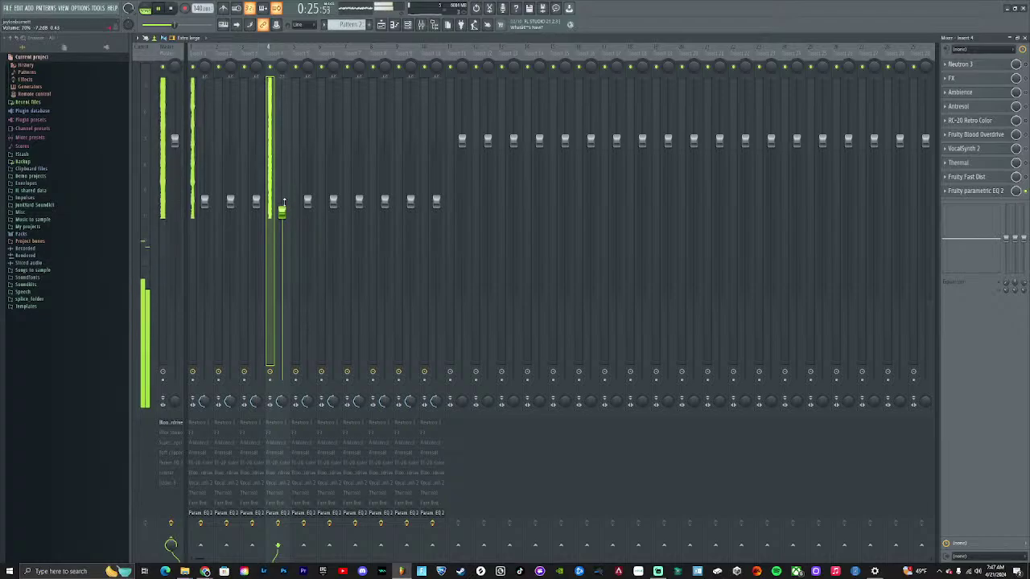
# Try out the Studio Grand piano in Addictive Keys, and replay the loop with the brass notes from about bar 8
pyautogui.click(409, 24)
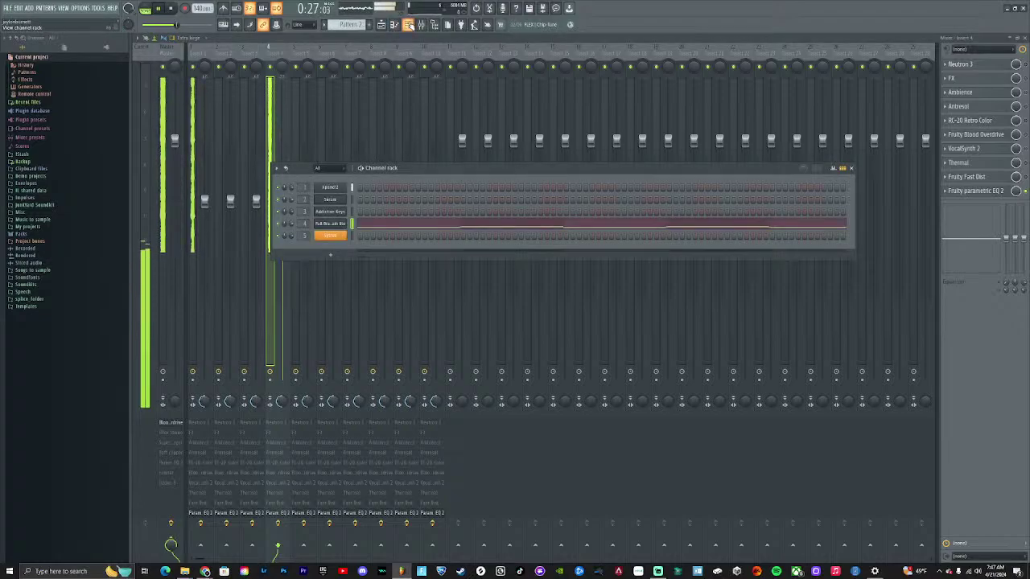
pyautogui.click(341, 213)
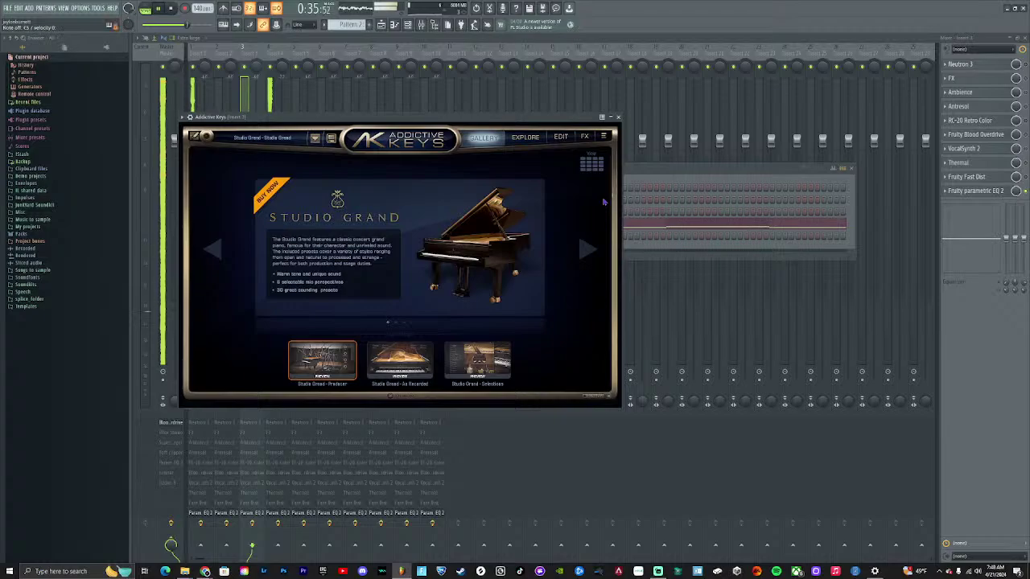
pyautogui.click(650, 228)
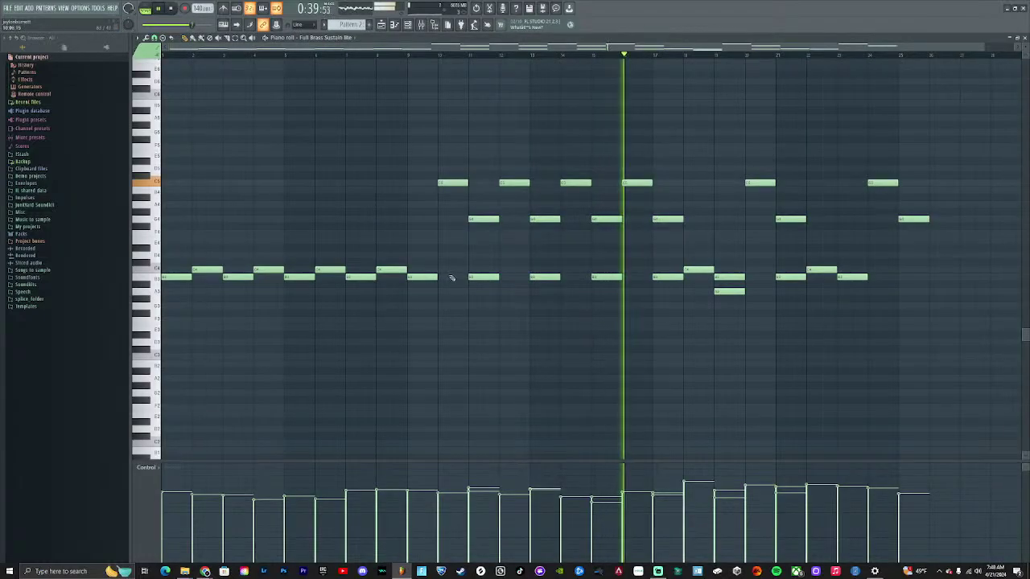
pyautogui.click(378, 54)
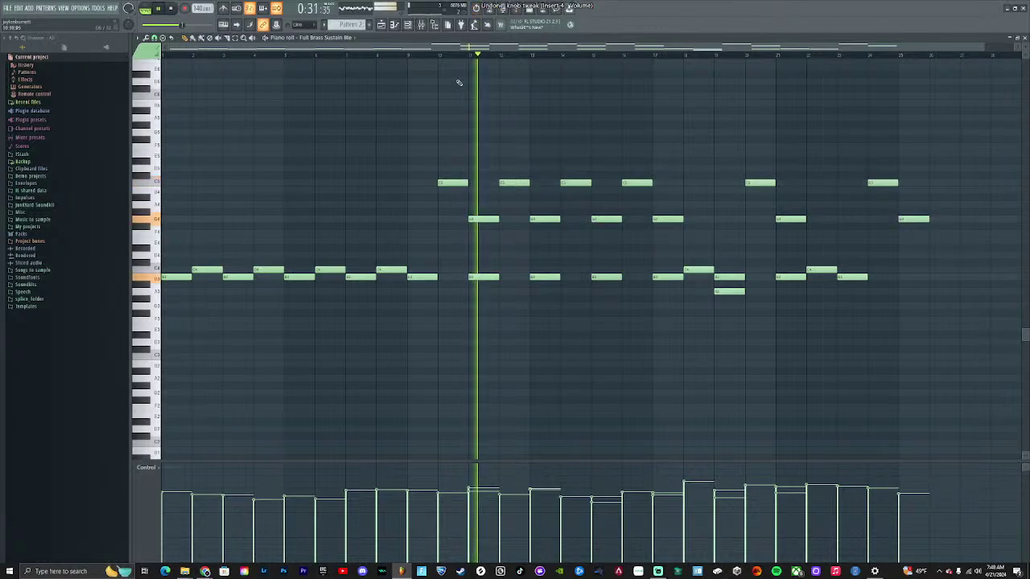
# Undo the whole-bar quantize of the brass notes and quick-quantize them to a finer, half-bar grid
pyautogui.hotkey('ctrl', 'z')
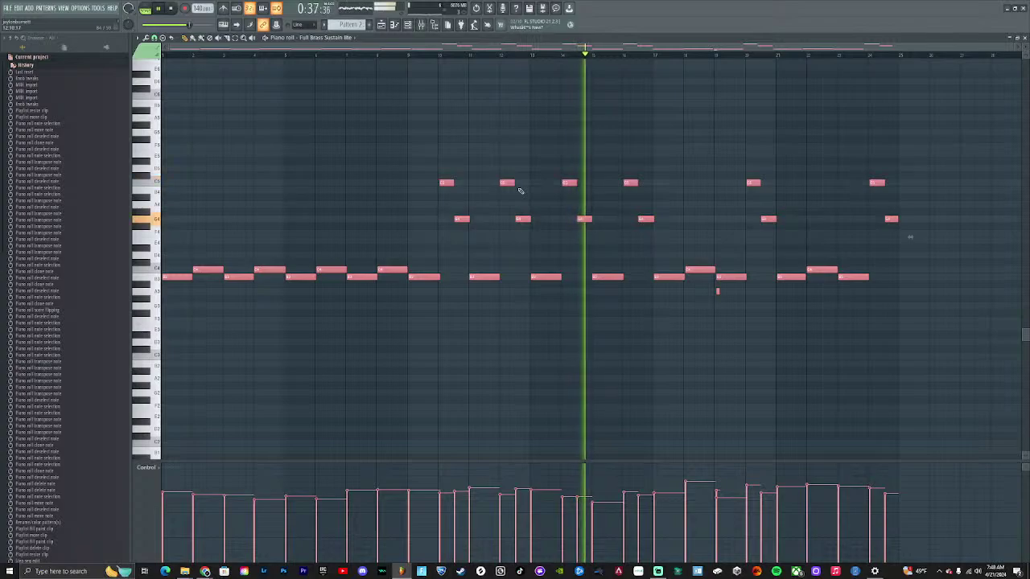
pyautogui.click(140, 38)
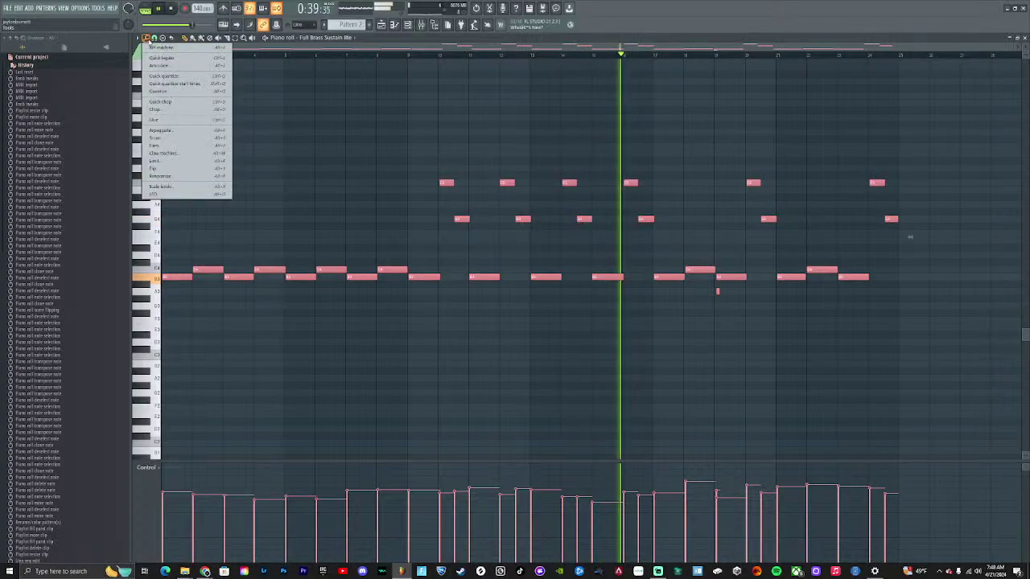
pyautogui.click(154, 37)
pyautogui.click(173, 153)
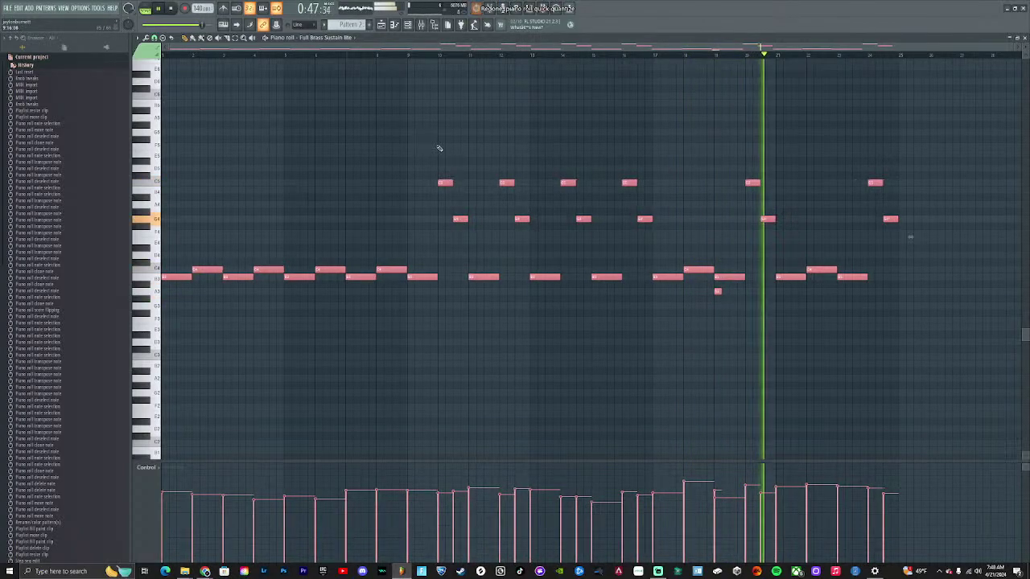
# Delete the stray short low note near bar 19 of the brass part and replay from about bar 8
pyautogui.rightClick(717, 291)
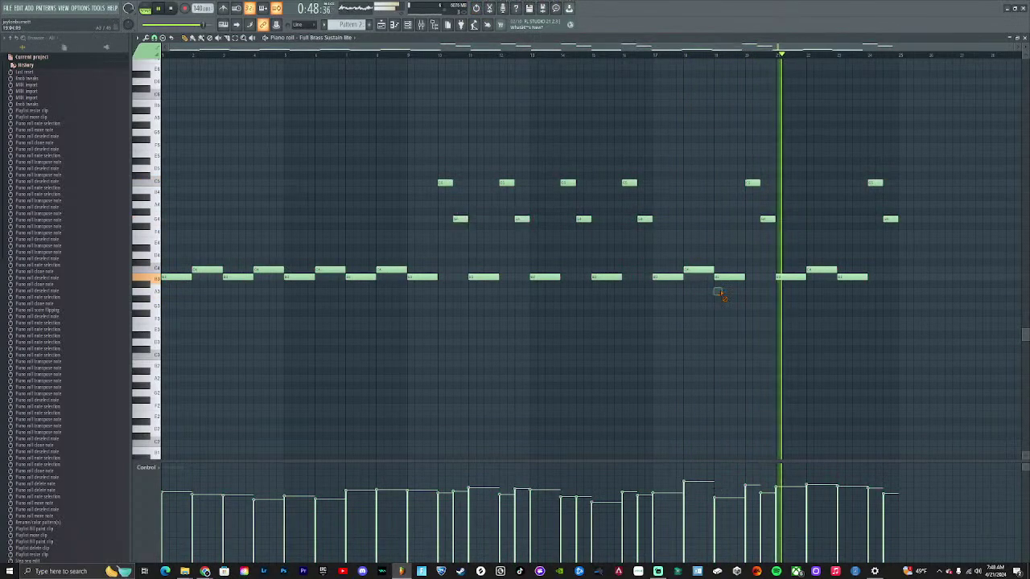
pyautogui.click(385, 55)
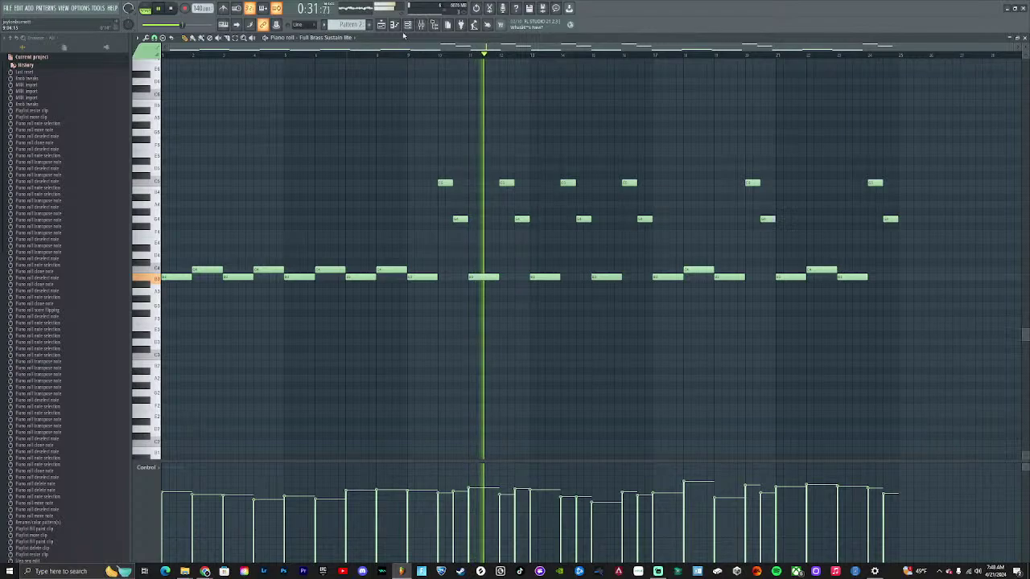
# Open the Serum channel's instrument, load the plucked preset PL Dyk Pyk and play it against the loop
pyautogui.press('F6')
pyautogui.click(338, 235)
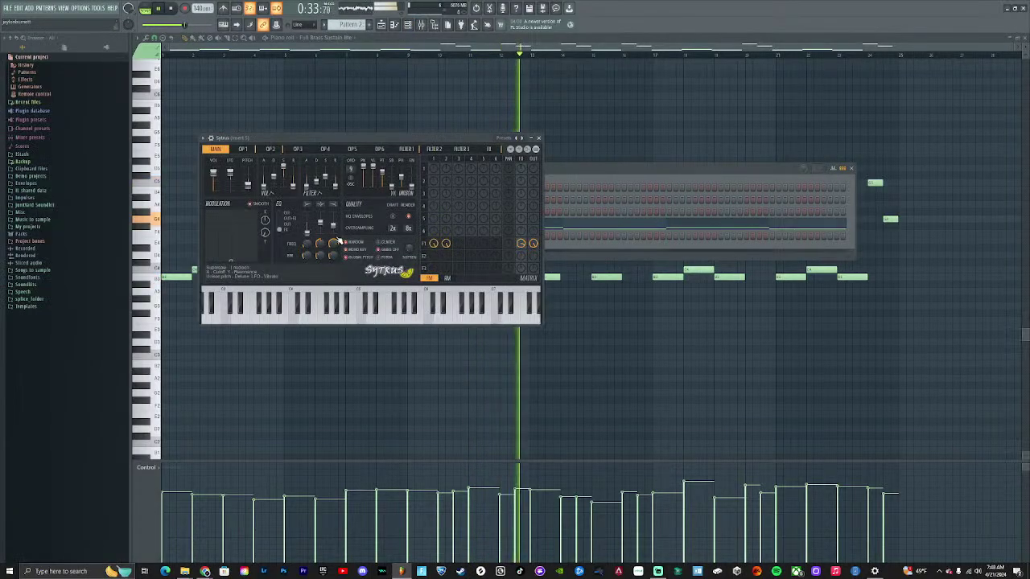
pyautogui.click(611, 178)
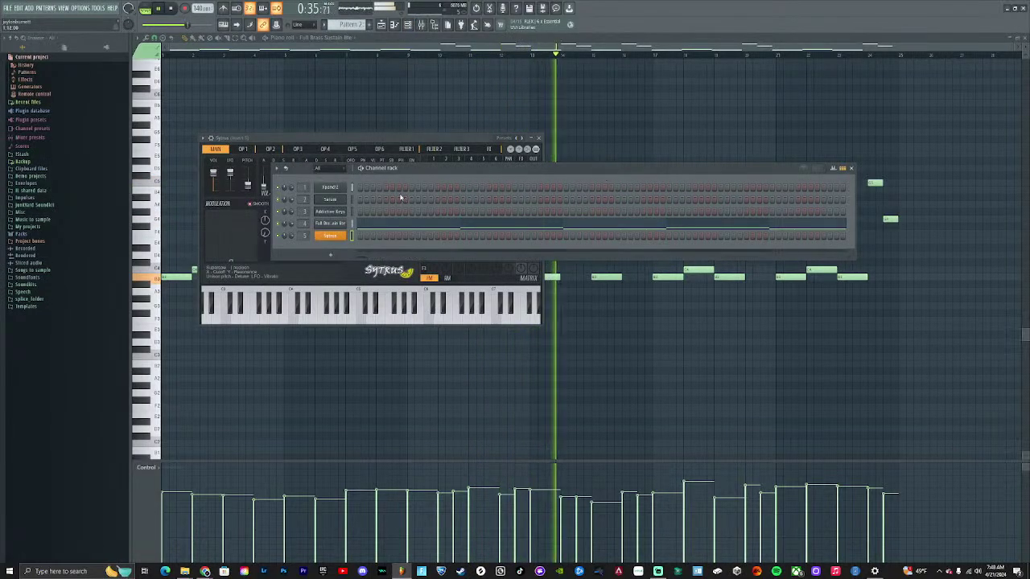
pyautogui.click(341, 212)
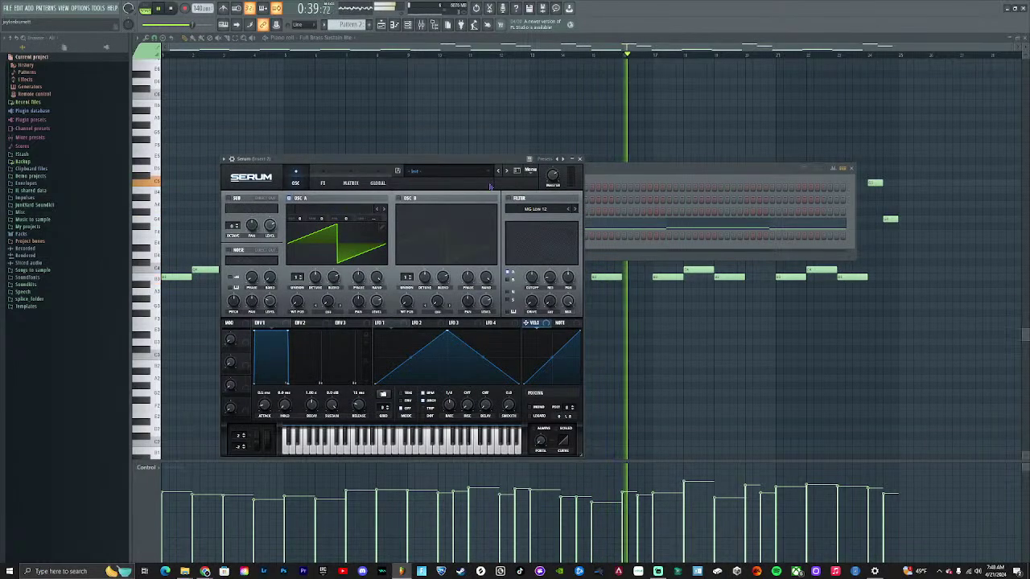
pyautogui.click(415, 172)
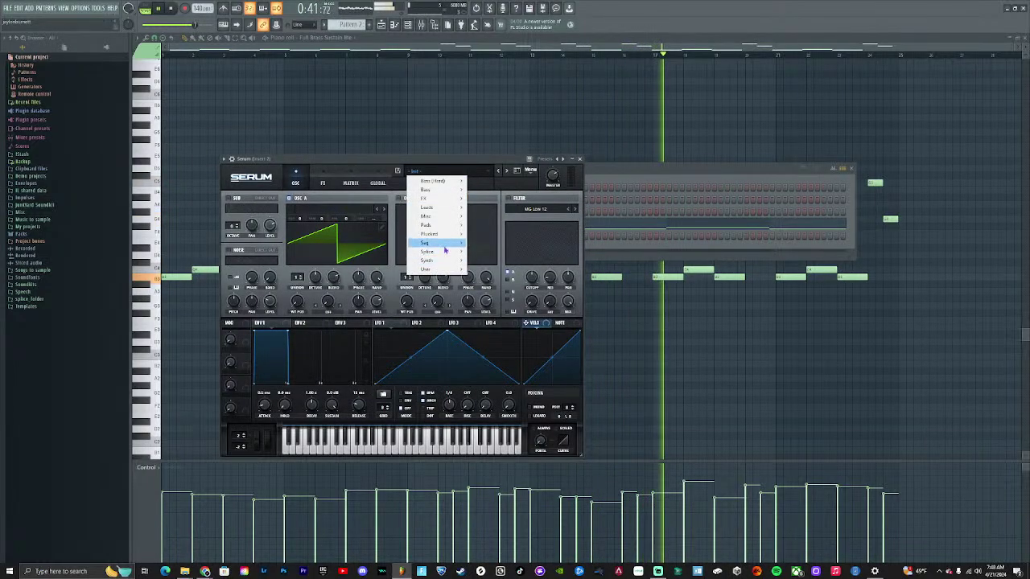
pyautogui.moveTo(434, 234)
pyautogui.click(513, 306)
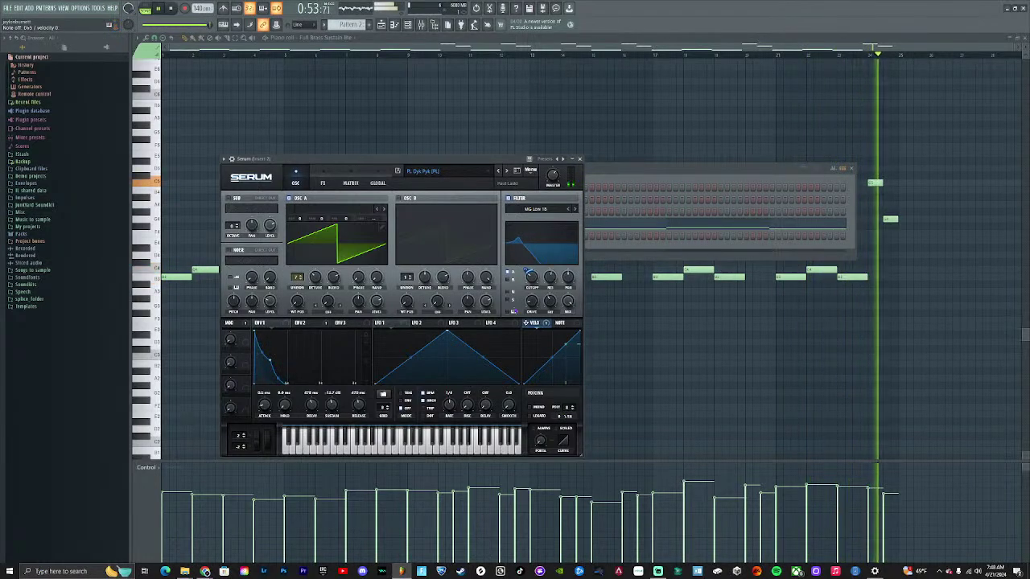
pyautogui.press('space')
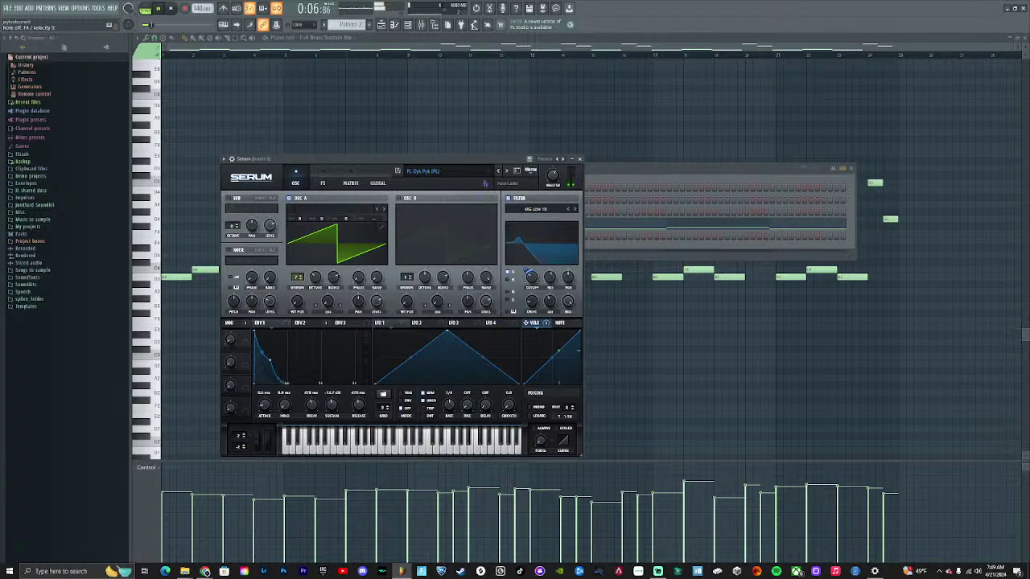
# Audition the following plucked presets in Serum, including PL Mallety, PL Metachord, PL Metallica and PL Modern Drop 1, up to PL Nice Plugger
pyautogui.click(506, 171)
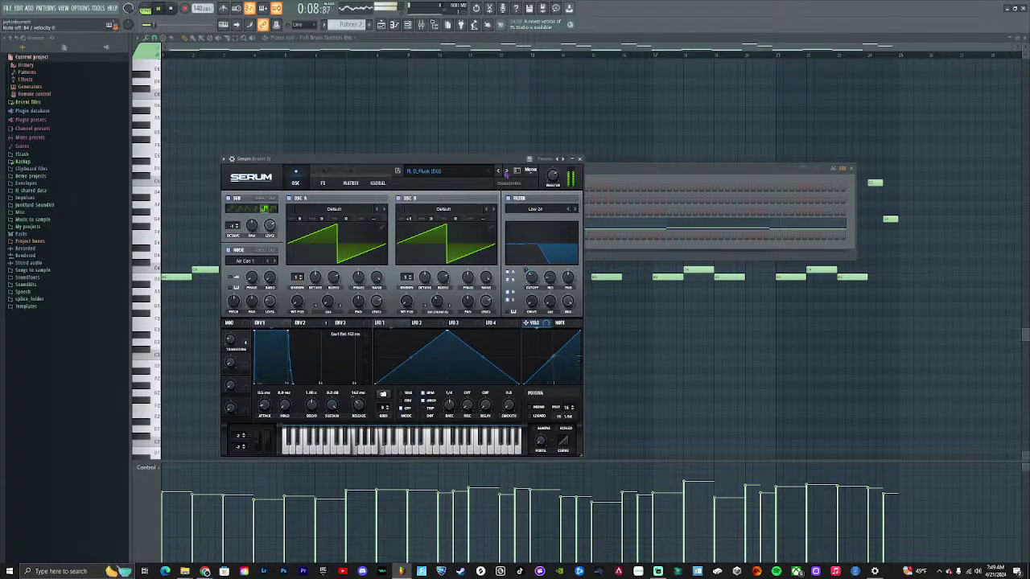
pyautogui.click(506, 171)
pyautogui.click(506, 171)
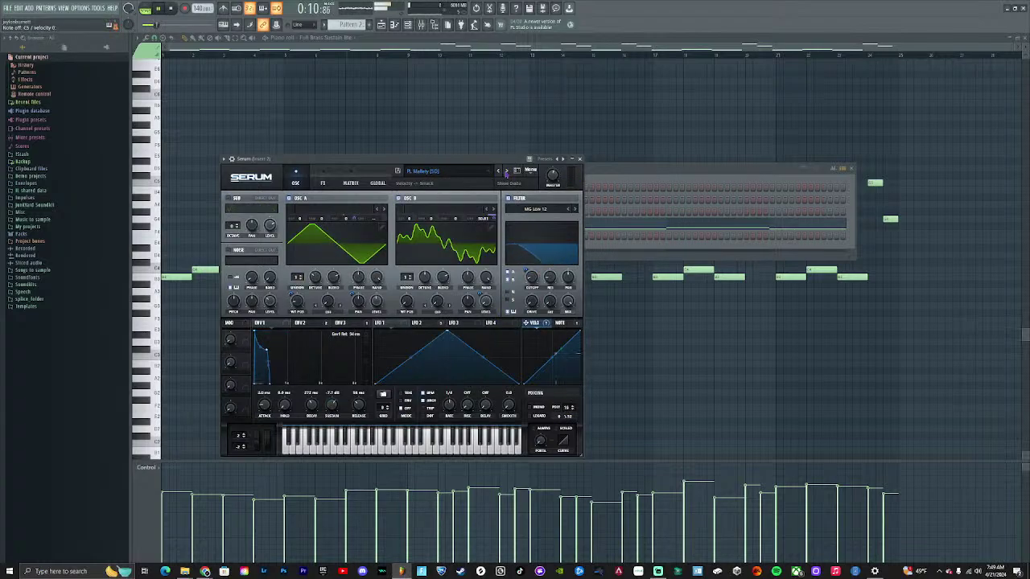
pyautogui.click(507, 171)
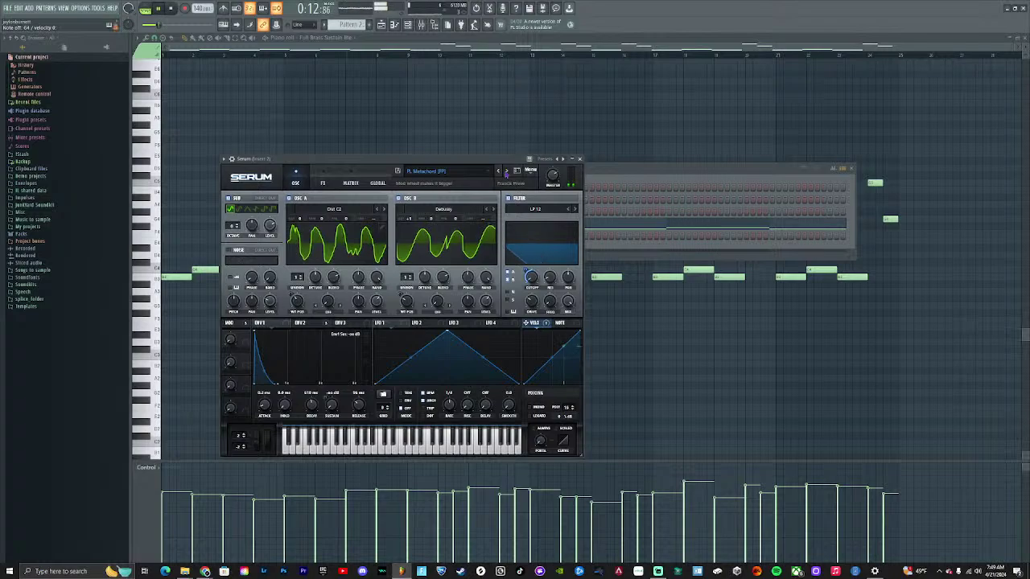
pyautogui.click(506, 170)
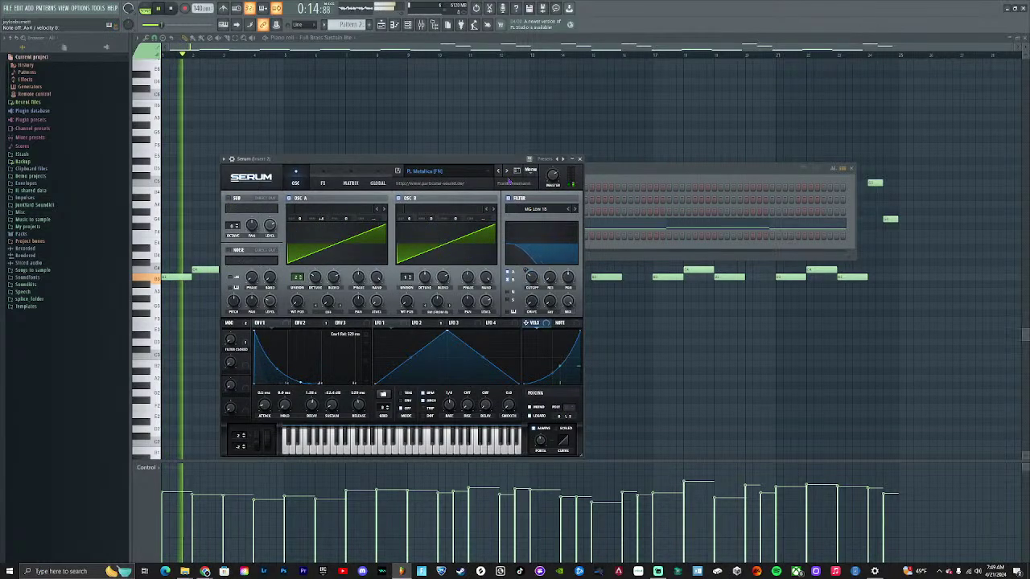
pyautogui.click(507, 171)
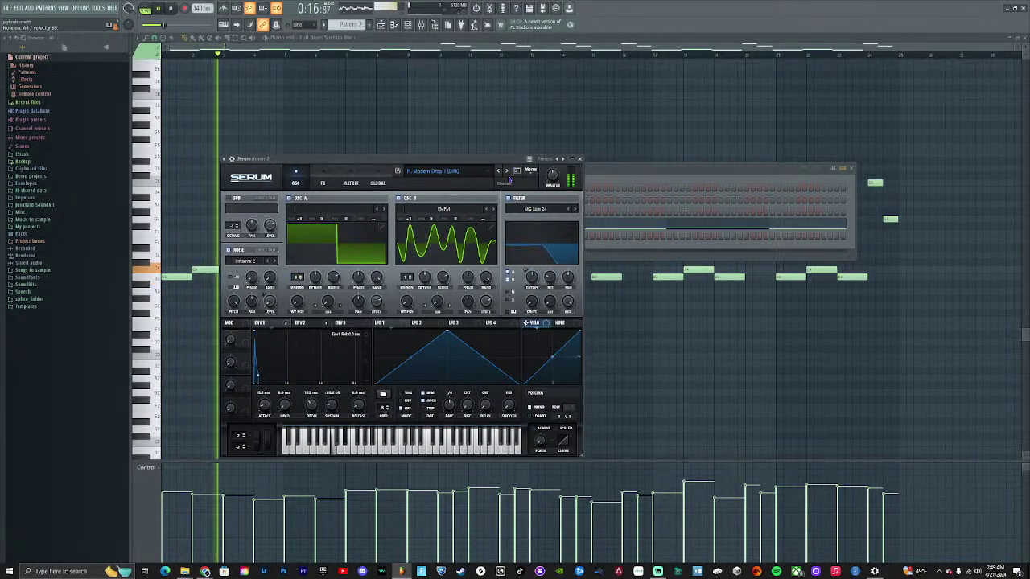
pyautogui.click(506, 171)
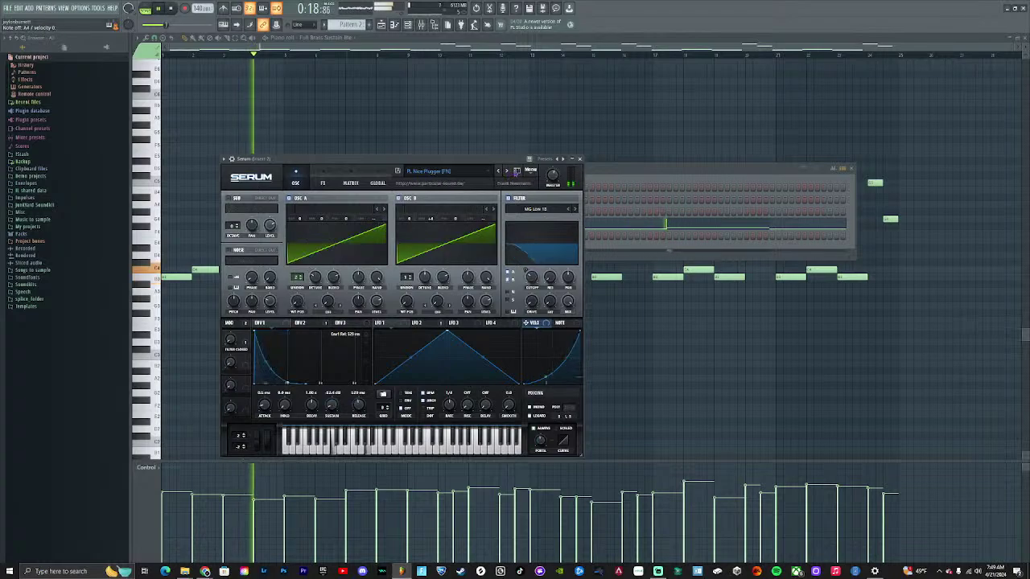
# Reload PL Dyk Pyk through Serum's preset browser, and try out both presets in the Midrange category
pyautogui.click(467, 171)
pyautogui.click(272, 339)
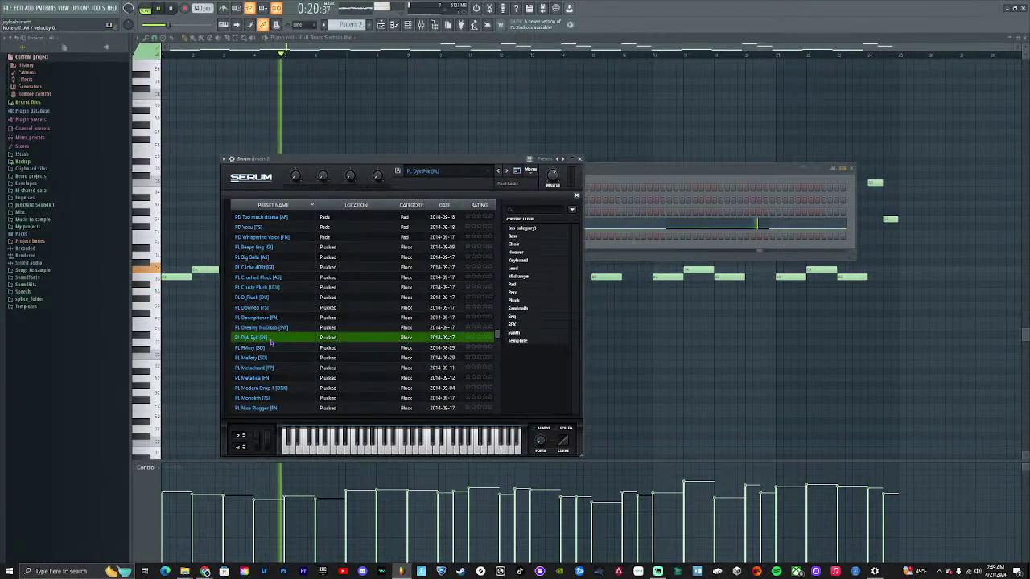
pyautogui.click(525, 276)
pyautogui.click(283, 227)
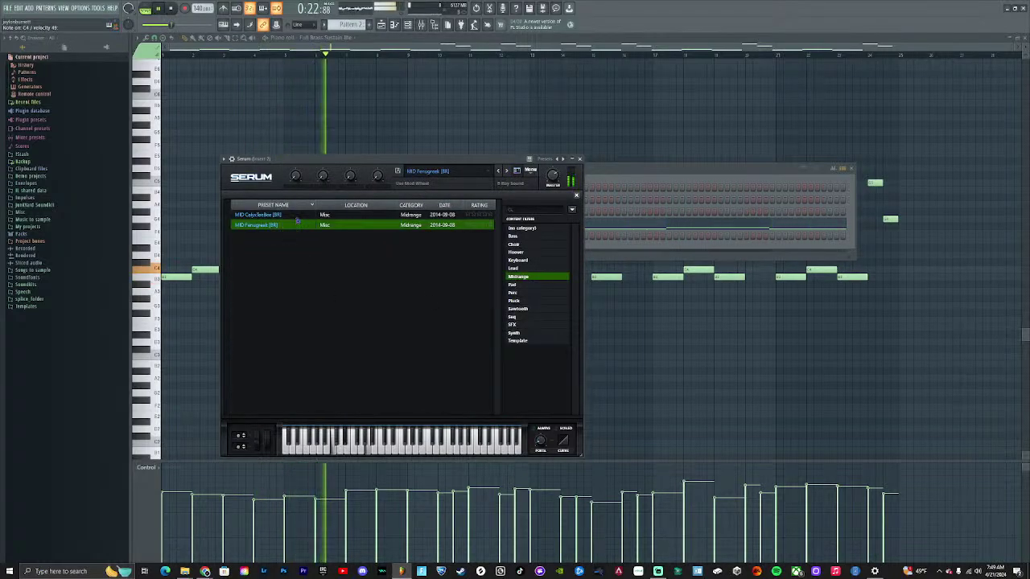
pyautogui.click(297, 216)
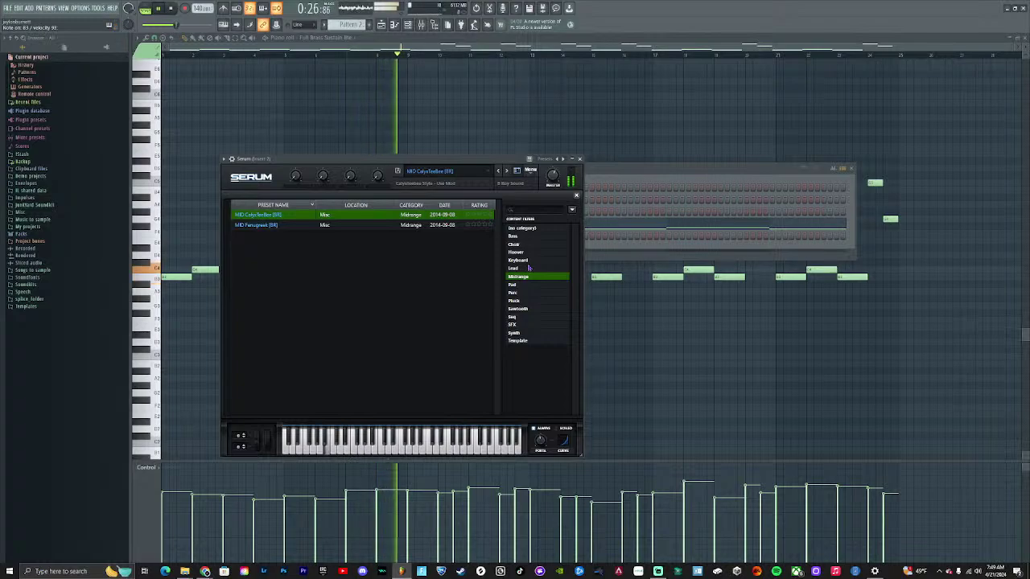
# Audition Serum's Lead presets, including LD Bionic Squirrel, LD BottleBlower and LD BraveHeart, and load LD Brutality
pyautogui.click(529, 268)
pyautogui.click(357, 267)
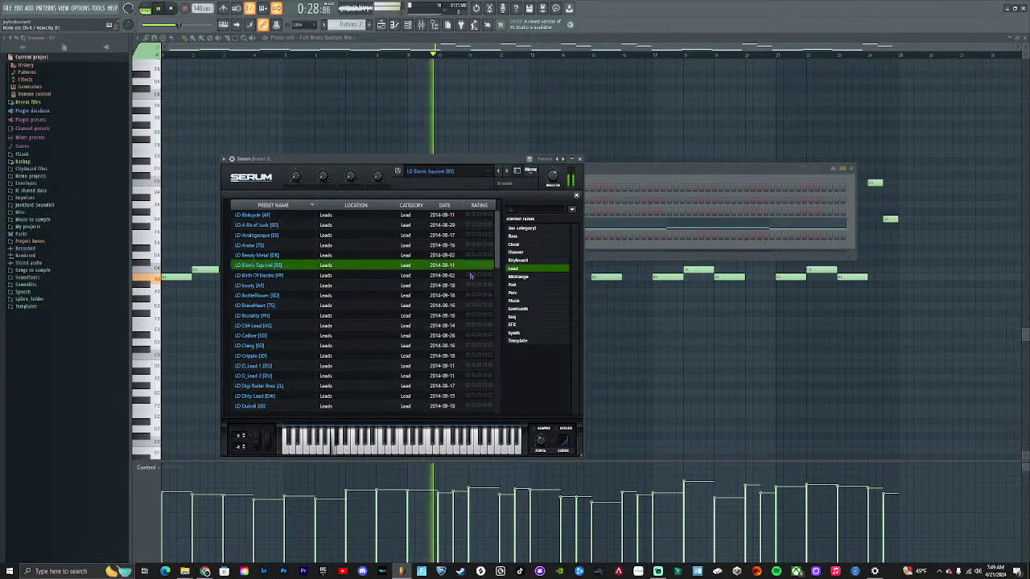
pyautogui.click(344, 285)
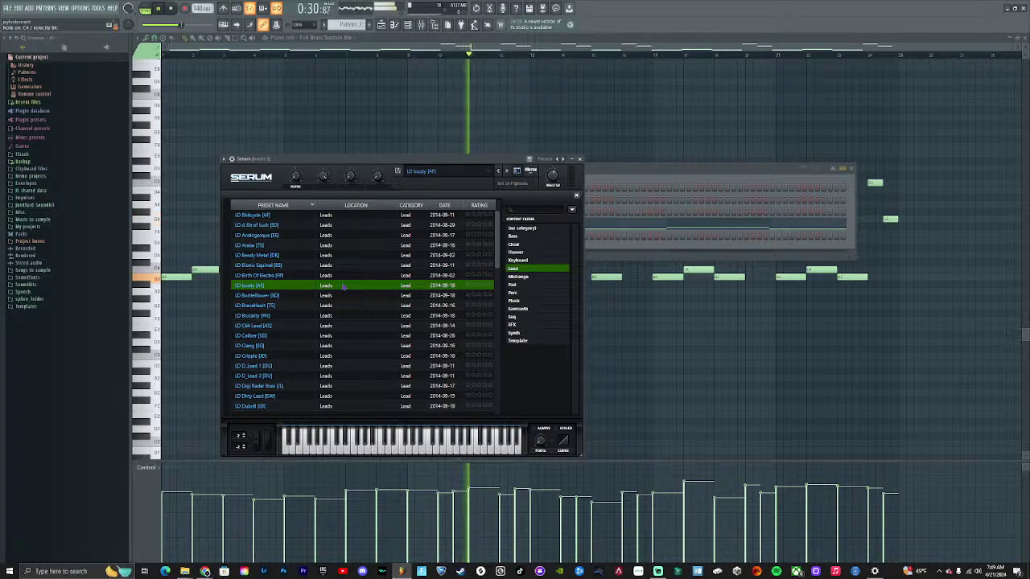
pyautogui.click(348, 297)
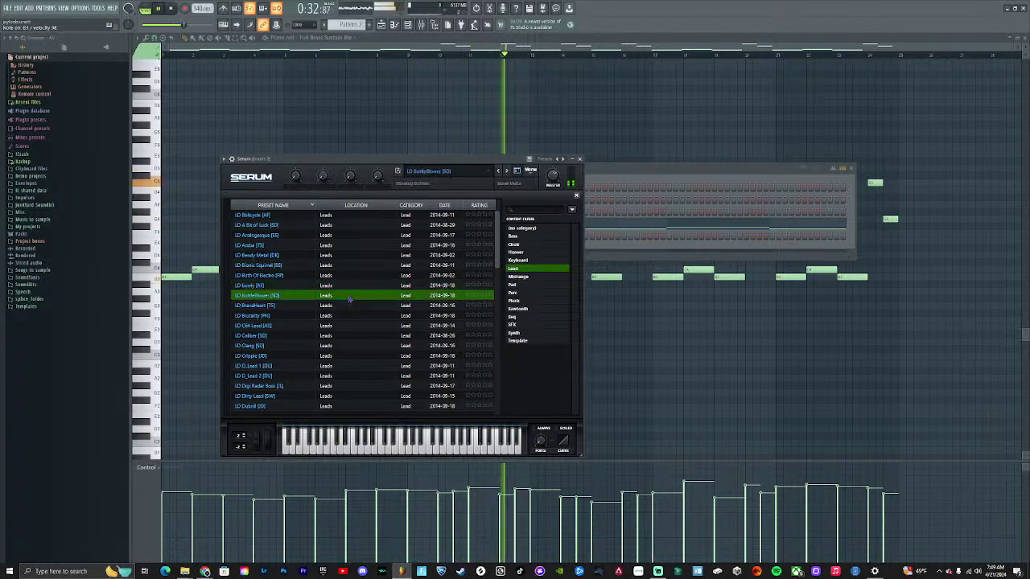
pyautogui.click(350, 307)
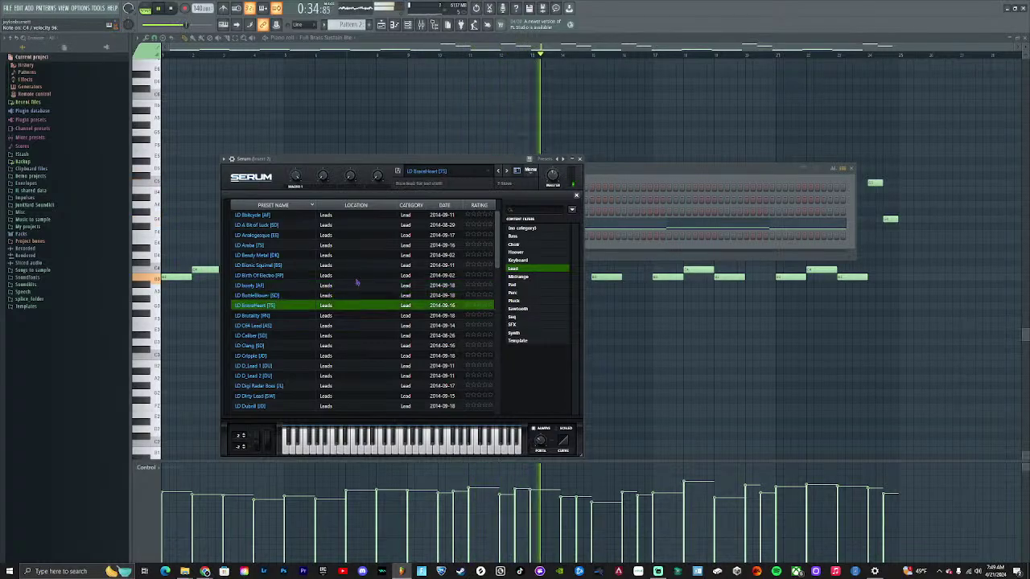
pyautogui.click(352, 288)
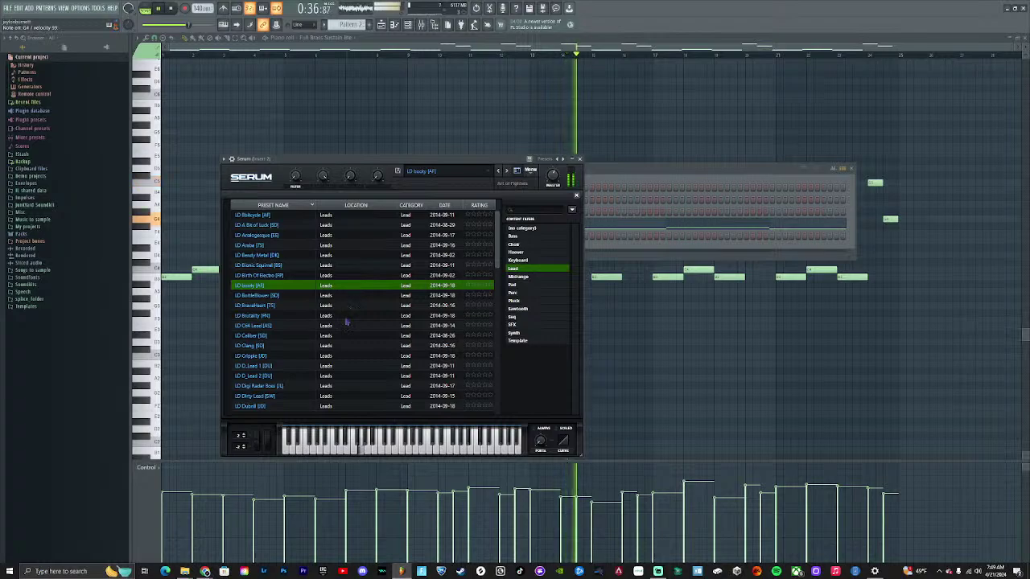
pyautogui.click(346, 317)
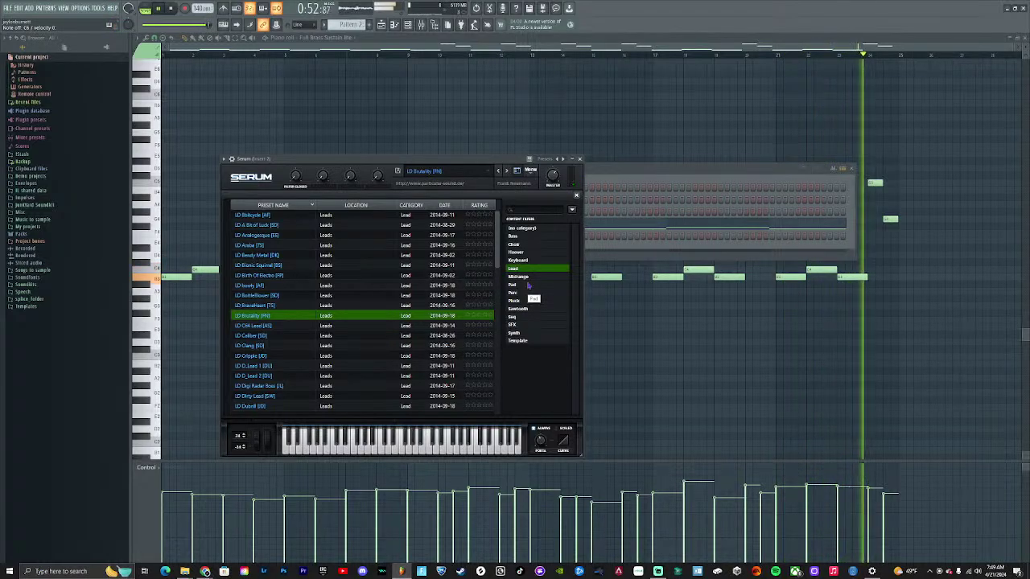
# Record a short repeating Serum lead part into Pattern 2 from bar 9 to about bar 16 of the playlist
pyautogui.press('space')
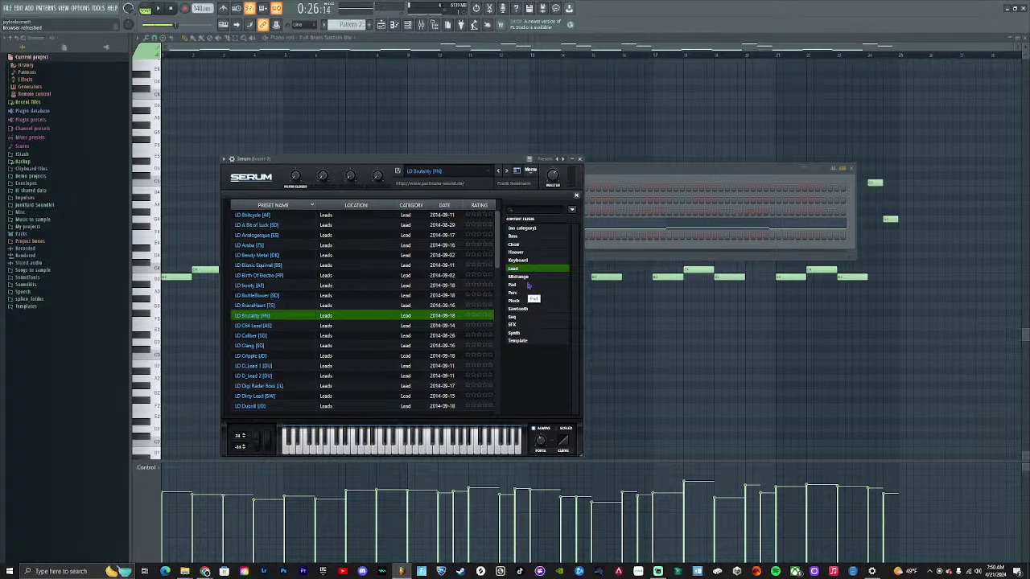
pyautogui.press('F5')
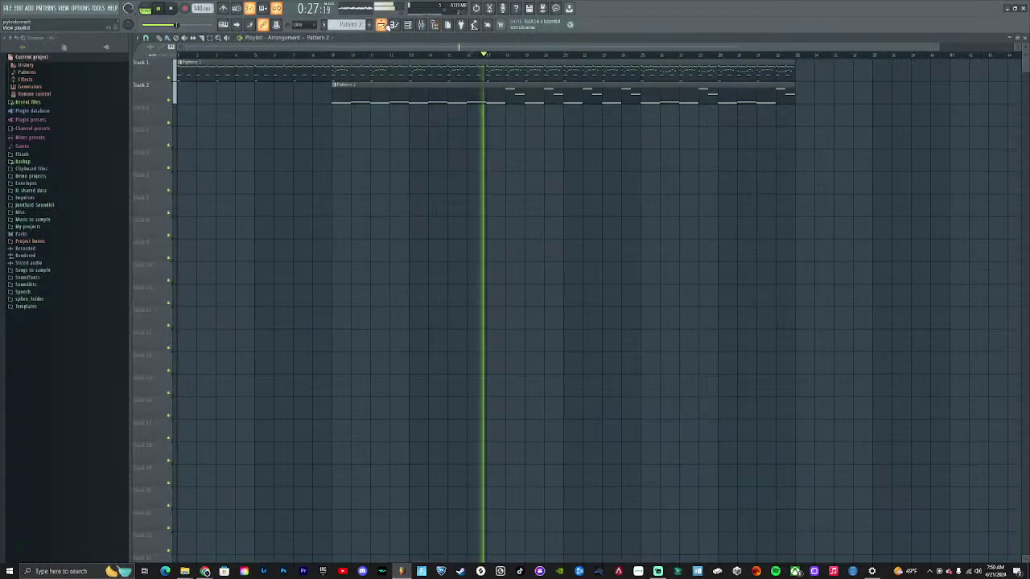
pyautogui.press('space')
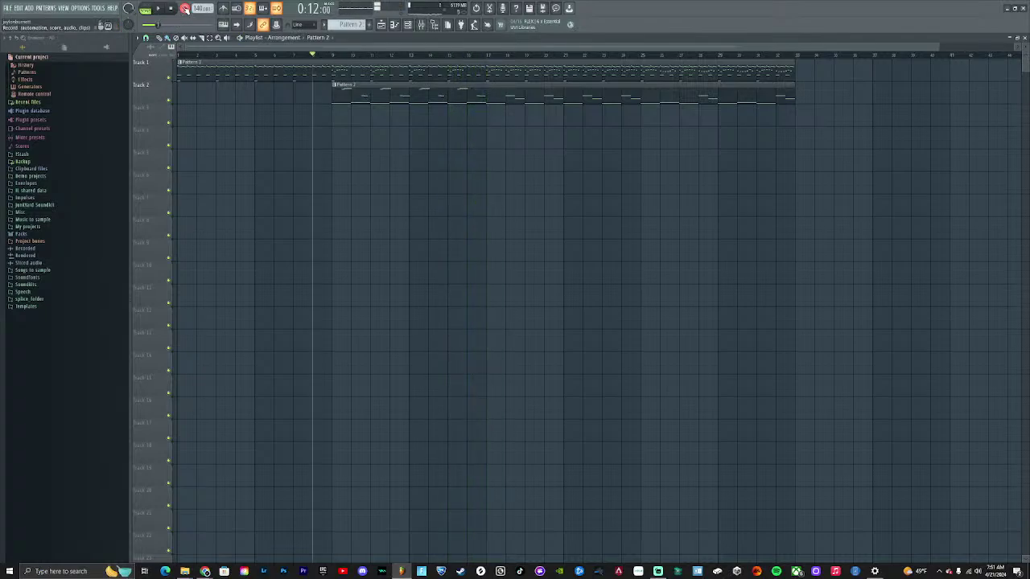
# Play back the recorded Serum notes of Pattern 2 and examine them in the piano roll and channel rack
pyautogui.doubleClick(485, 94)
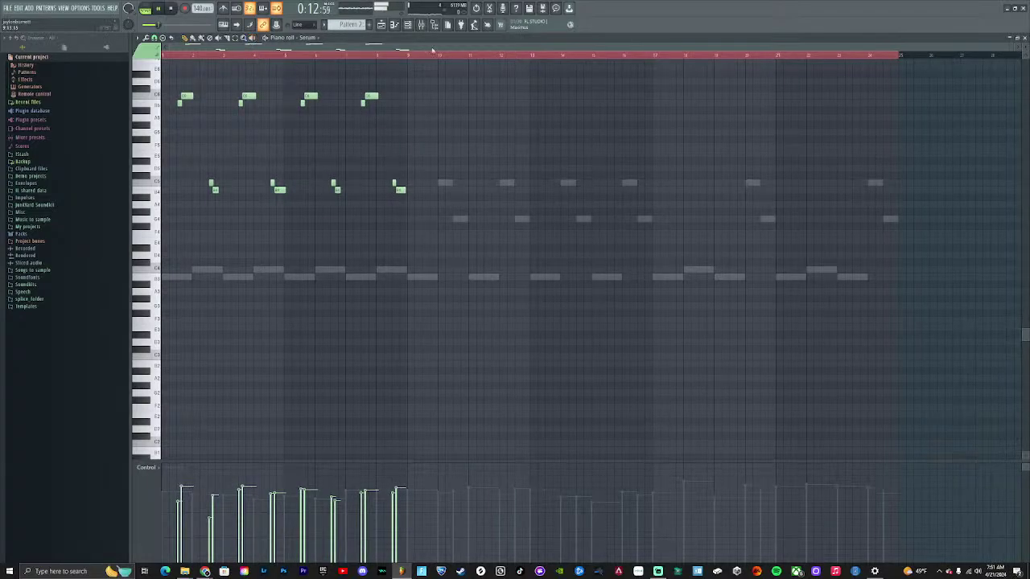
pyautogui.click(395, 24)
pyautogui.press('space')
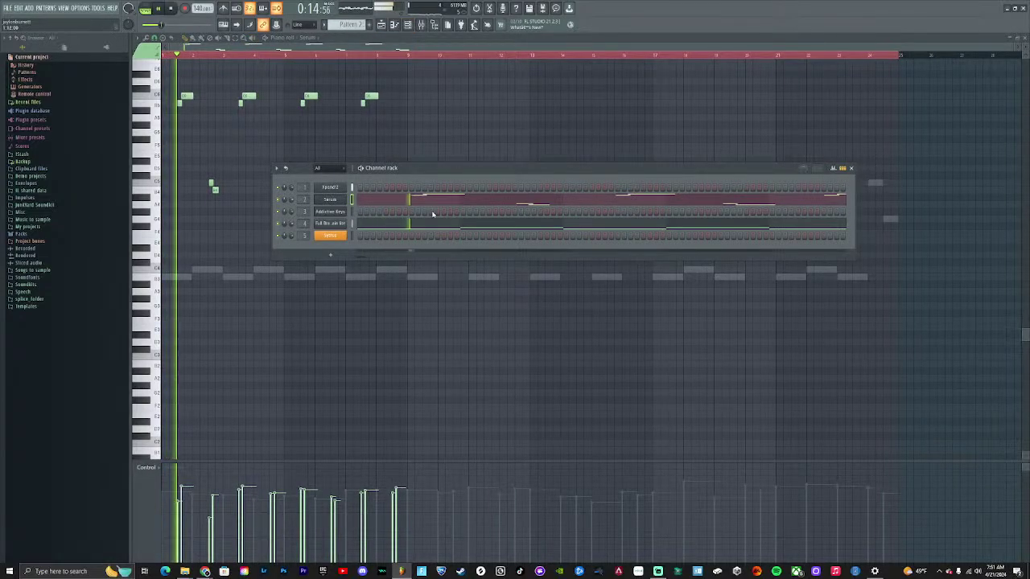
pyautogui.press('F6')
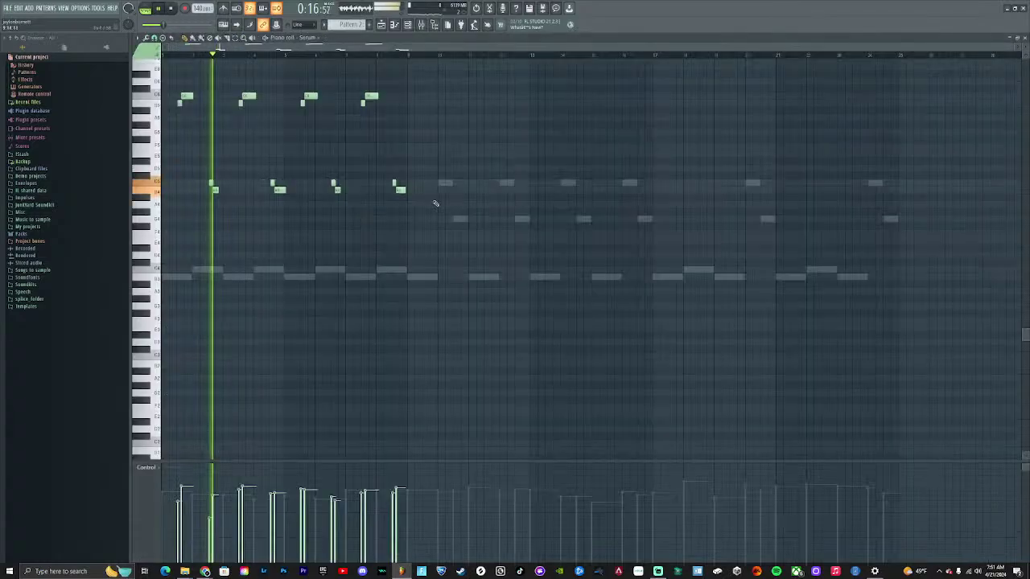
pyautogui.press('F6')
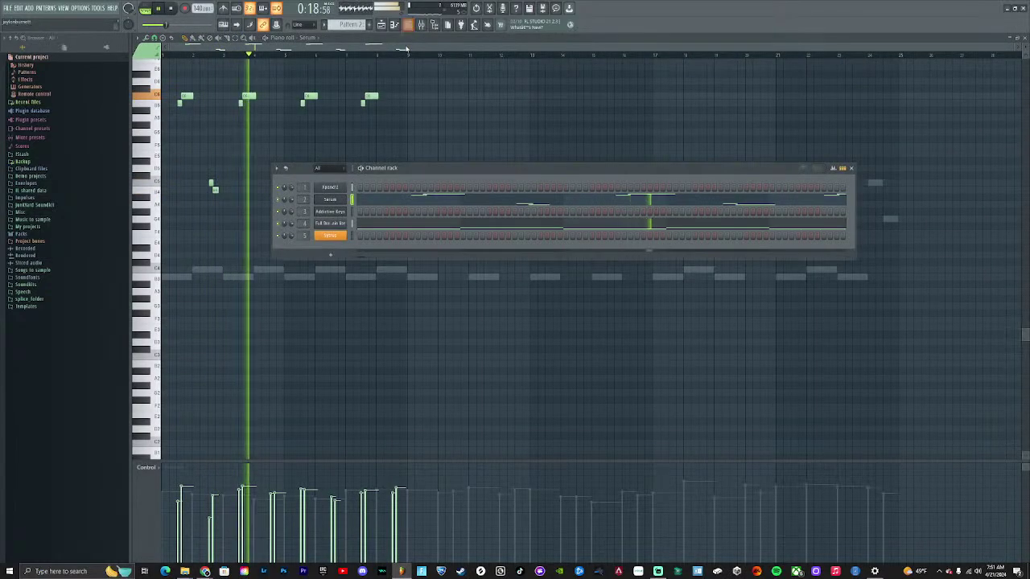
# Split Pattern 2 by channel in the playlist so the brass and Serum parts become separate patterns
pyautogui.click(380, 25)
pyautogui.click(354, 24)
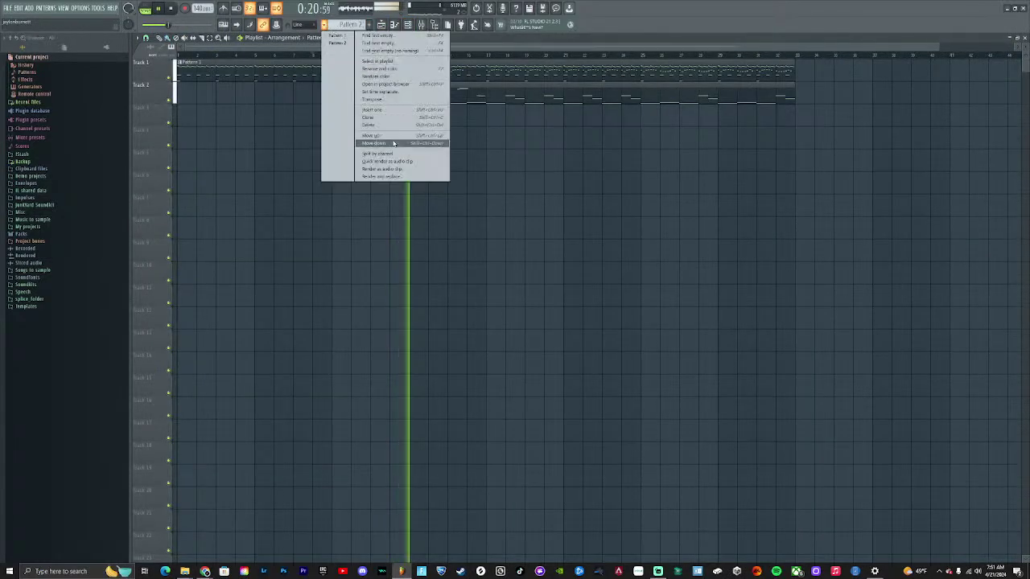
pyautogui.click(401, 152)
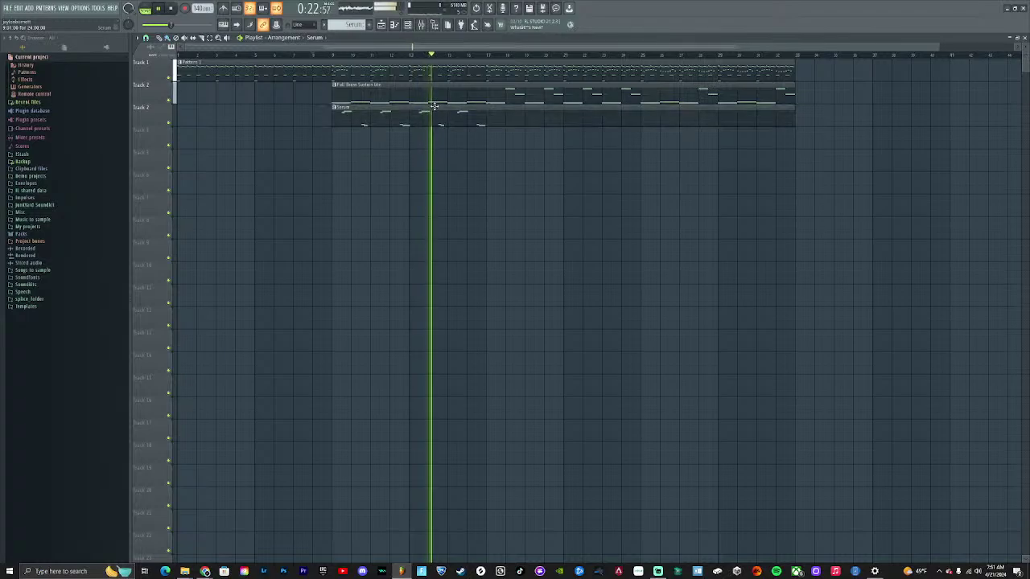
# Shorten the Serum clip on Track 3 to end at bar 17, leaving the rest of the track empty
pyautogui.moveTo(757, 121); pyautogui.dragTo(483, 114)
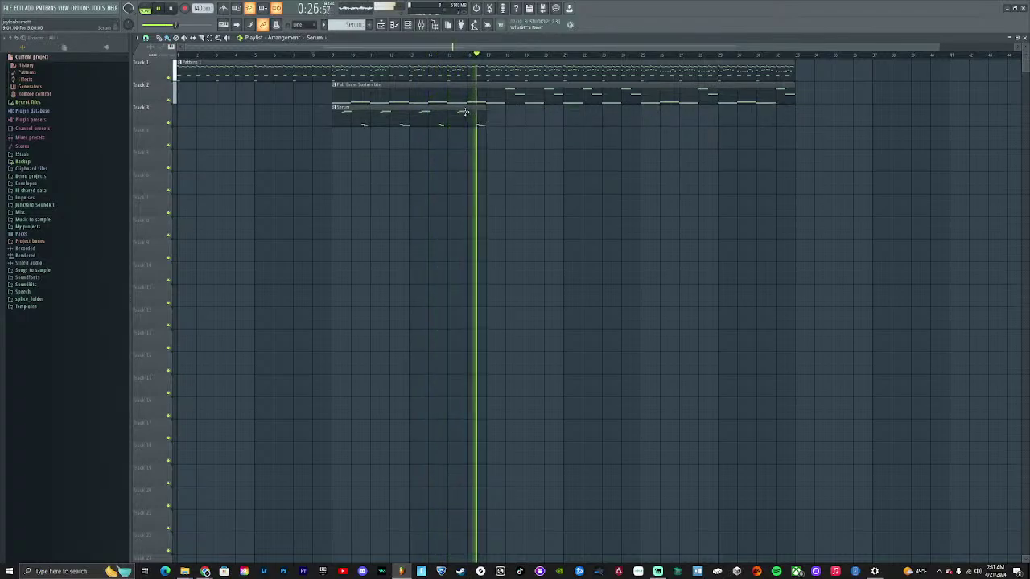
pyautogui.click(677, 118)
pyautogui.moveTo(677, 118); pyautogui.dragTo(577, 126)
pyautogui.rightClick(577, 126)
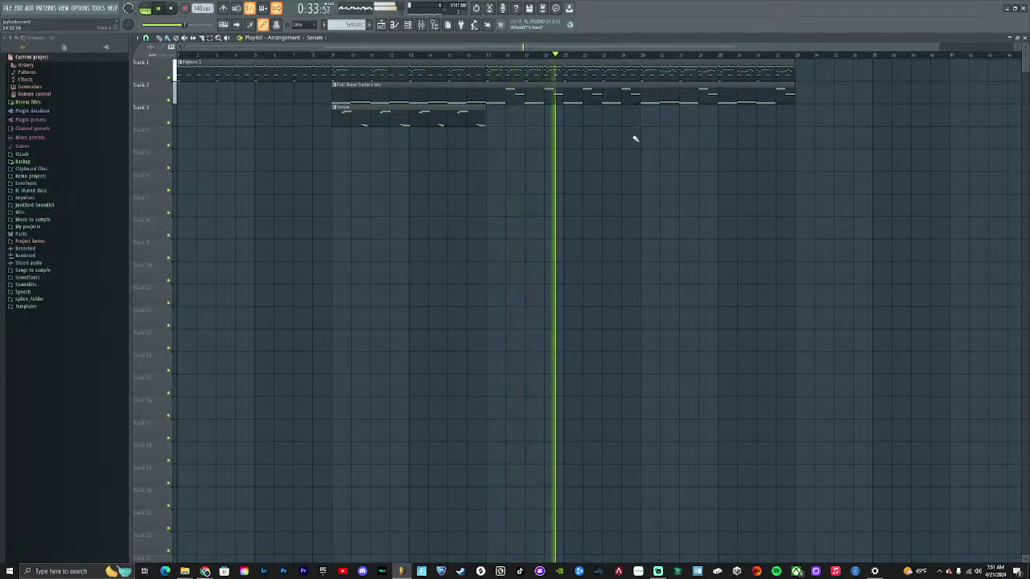
# Lower the Serum lead's volume on mixer Insert 2 while the loop plays and check it against the channel rack
pyautogui.click(427, 26)
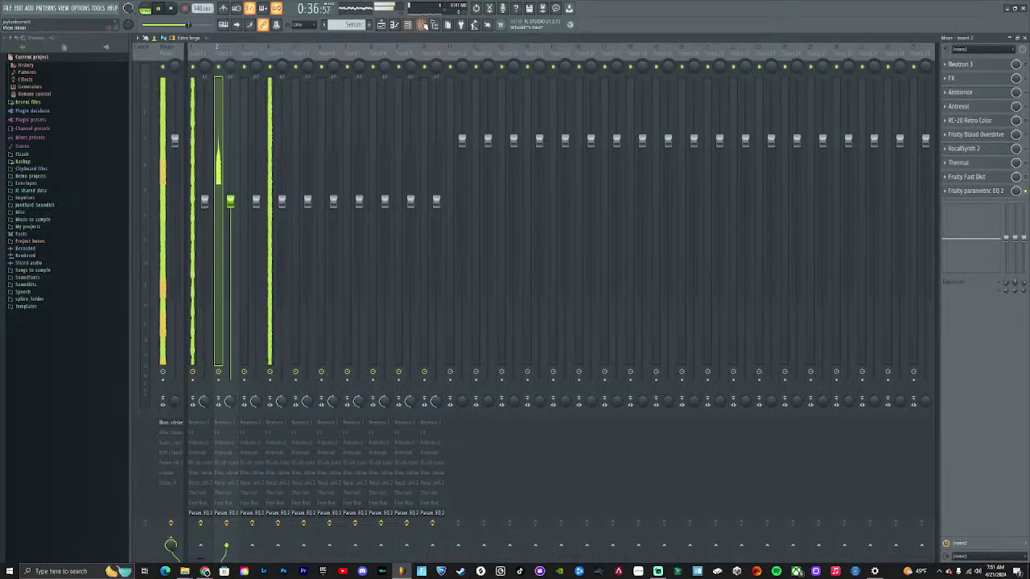
pyautogui.click(411, 27)
pyautogui.click(410, 26)
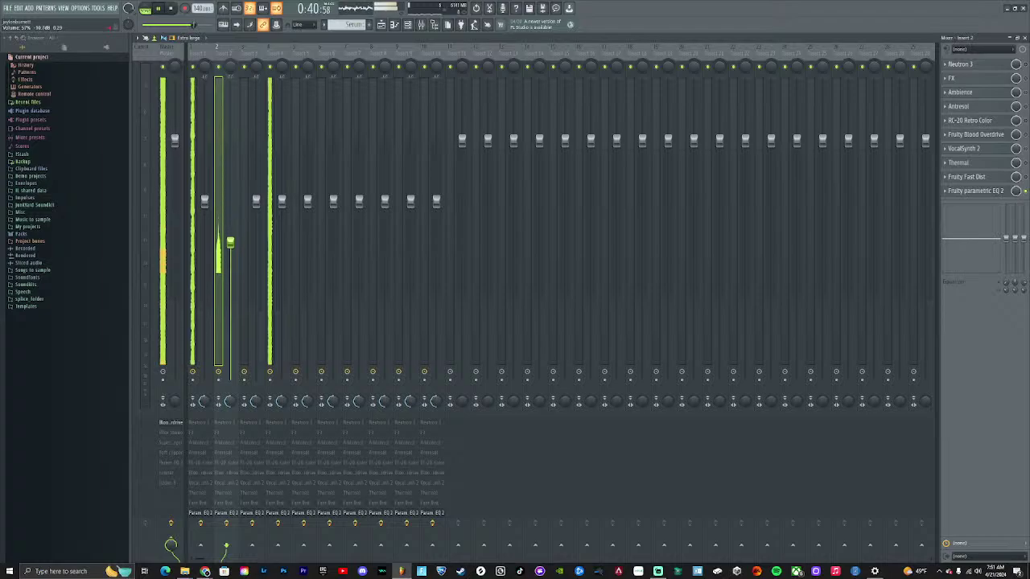
pyautogui.click(408, 27)
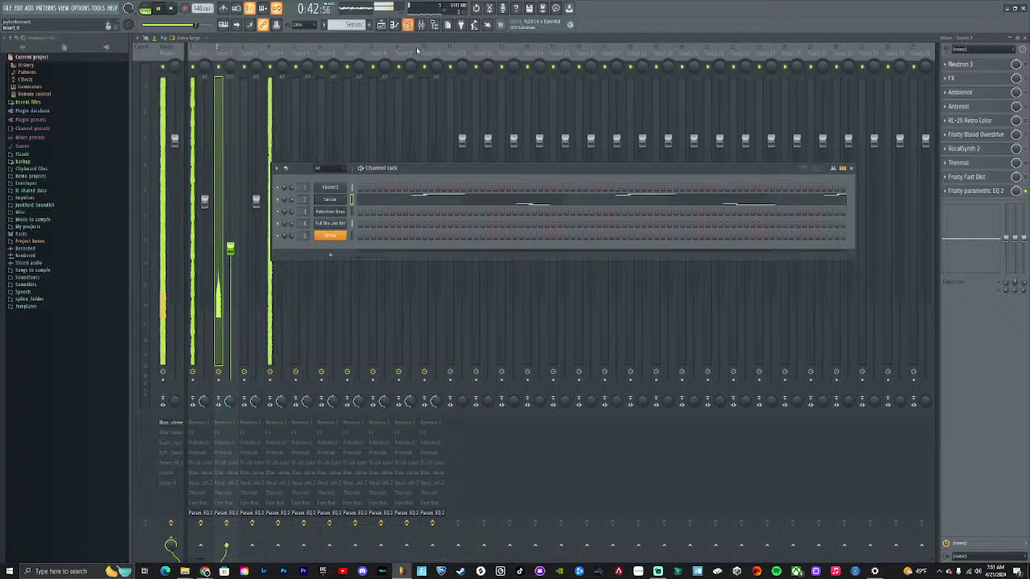
pyautogui.click(424, 25)
pyautogui.click(427, 26)
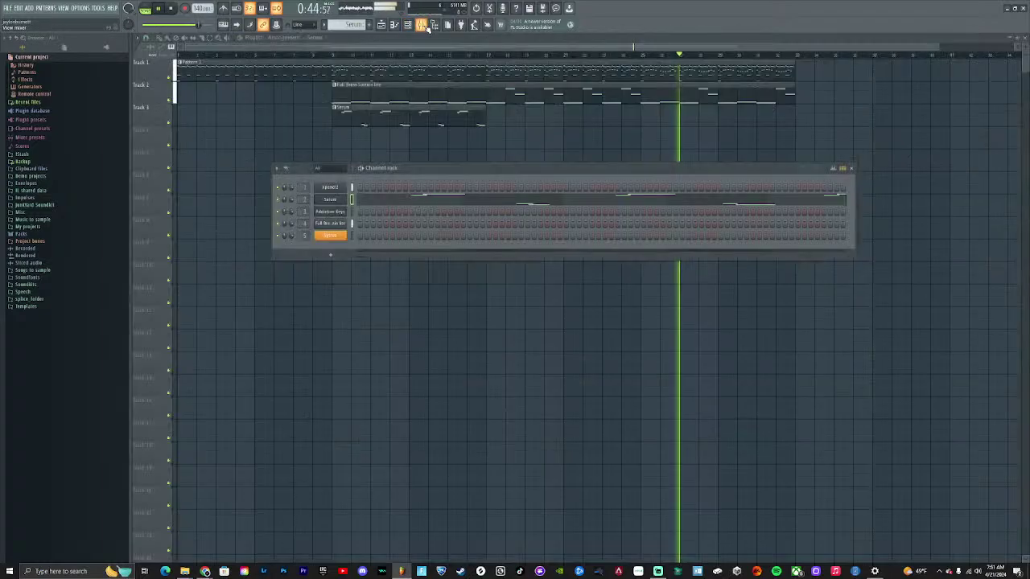
# Clone the Xpand!2 channel and route the clone to mixer Insert 6
pyautogui.click(316, 250)
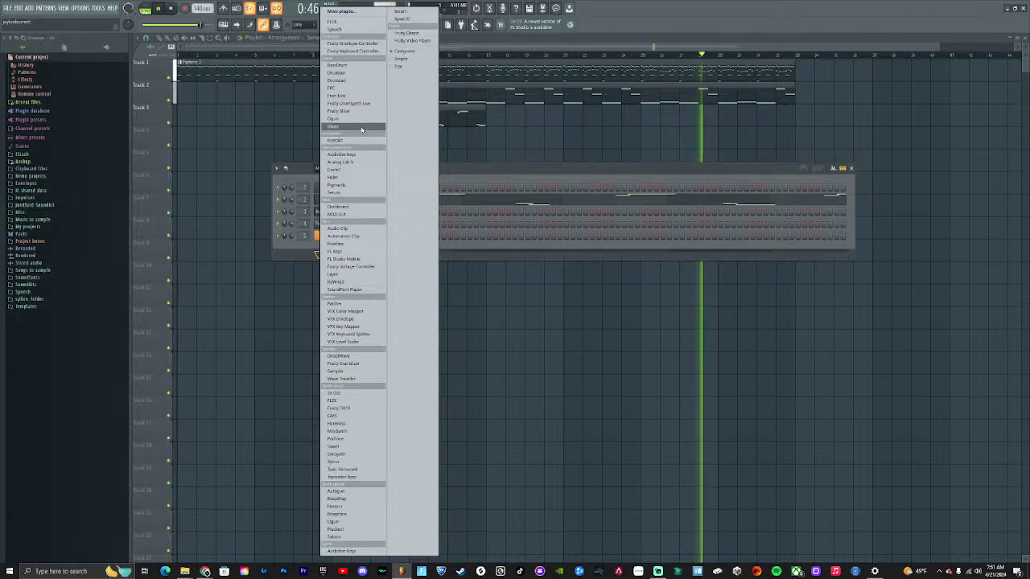
pyautogui.press('Escape')
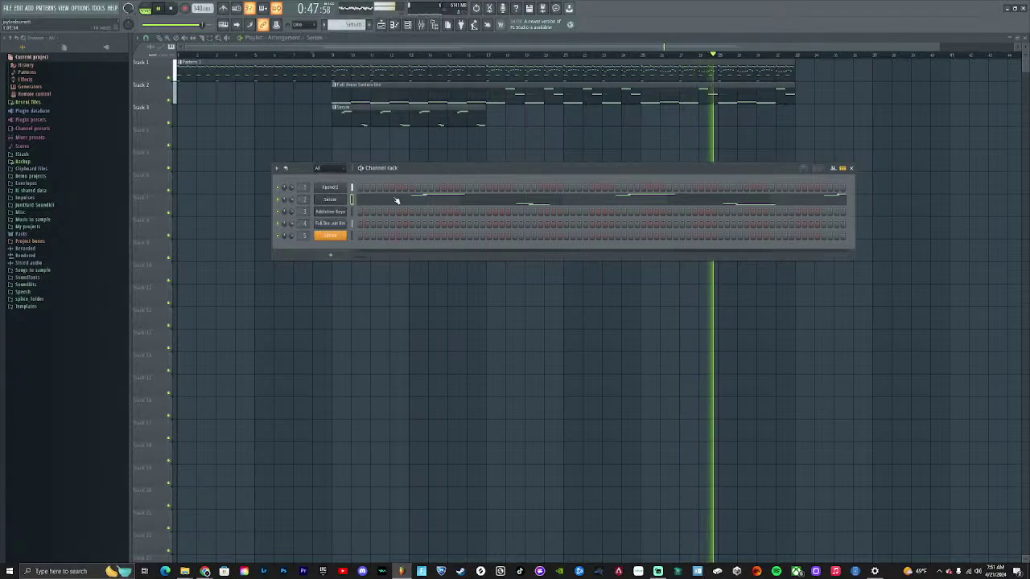
pyautogui.rightClick(338, 237)
pyautogui.click(336, 226)
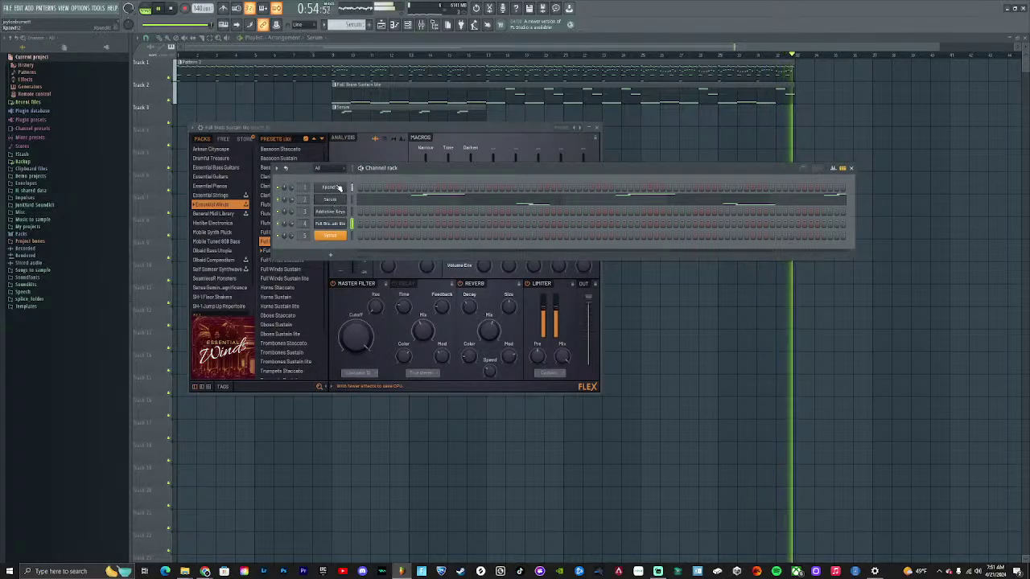
pyautogui.rightClick(340, 191)
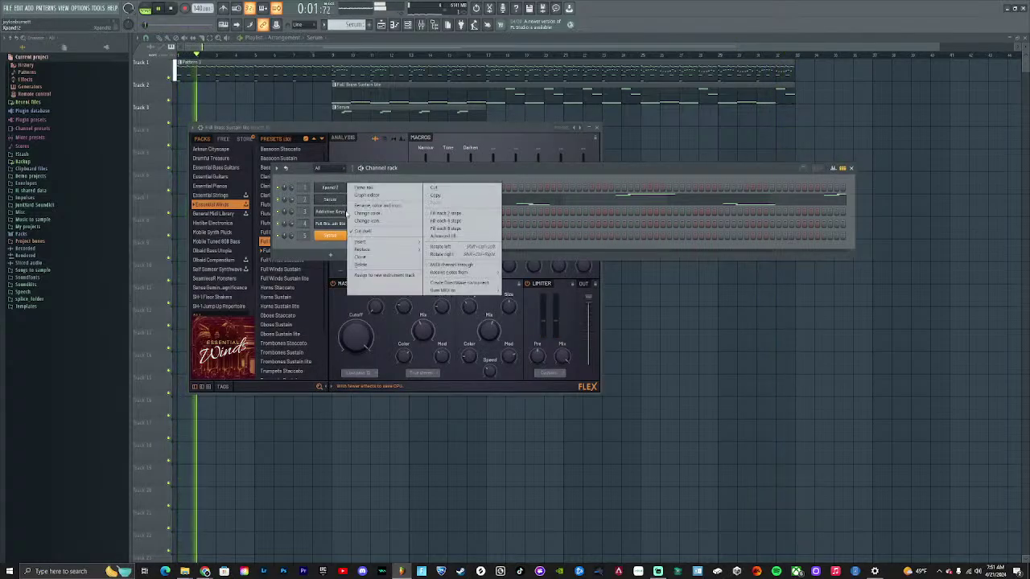
pyautogui.click(371, 258)
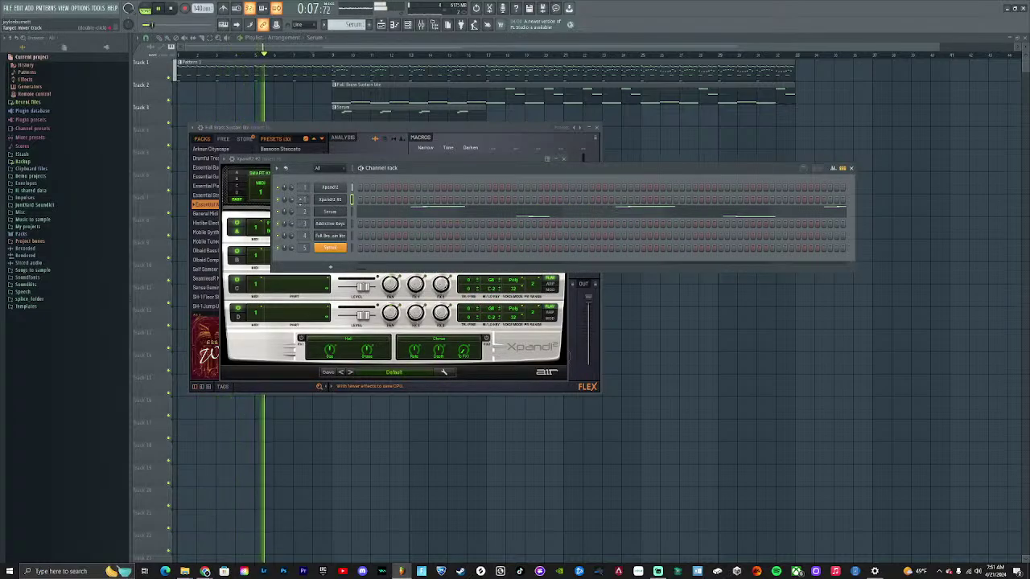
pyautogui.scroll(1, 304, 199)
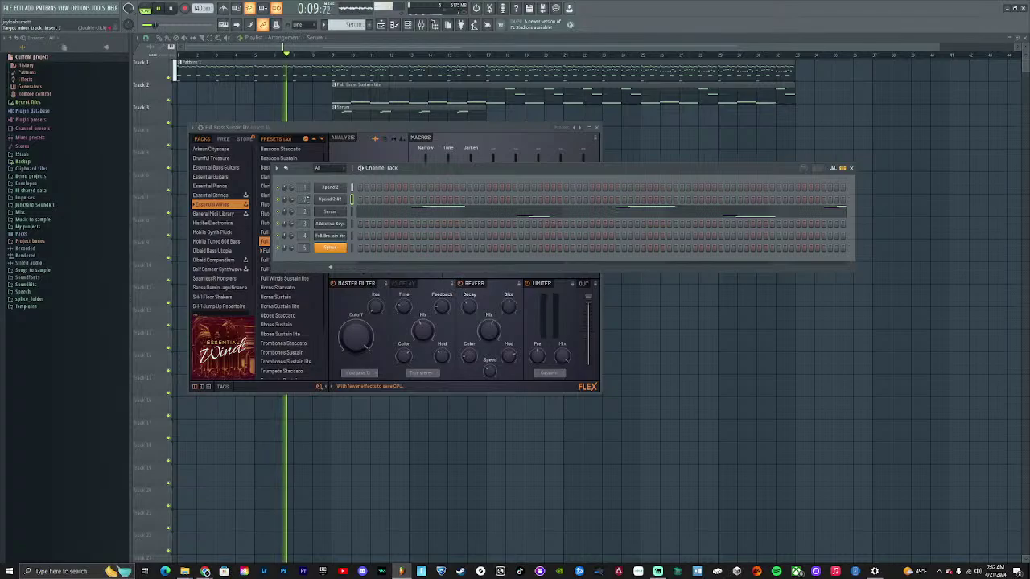
# Load the Detuned Bells sound from the 018 Bells category into part A of the cloned Xpand!2
pyautogui.click(330, 198)
pyautogui.click(288, 226)
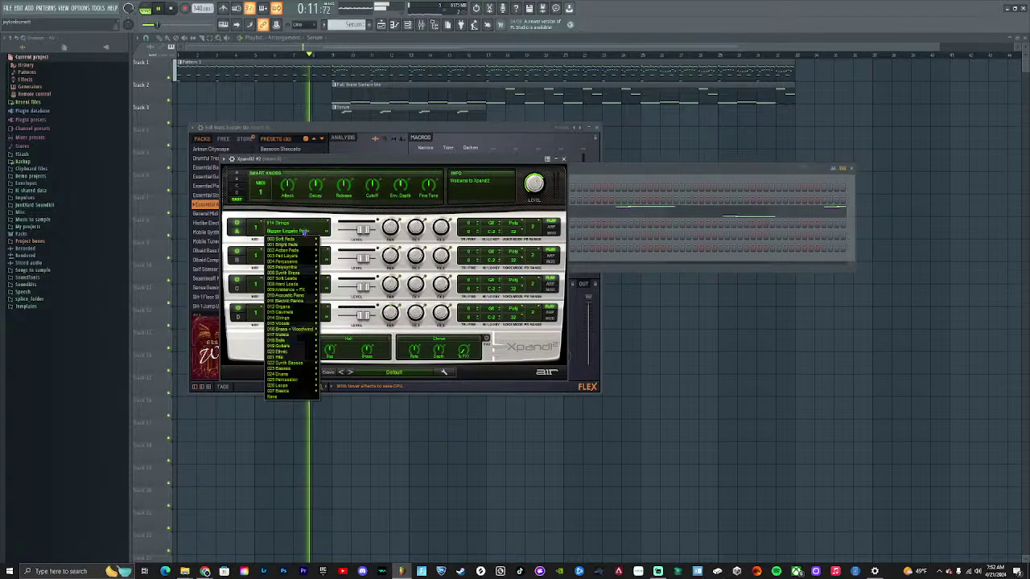
pyautogui.moveTo(313, 325)
pyautogui.moveTo(294, 342)
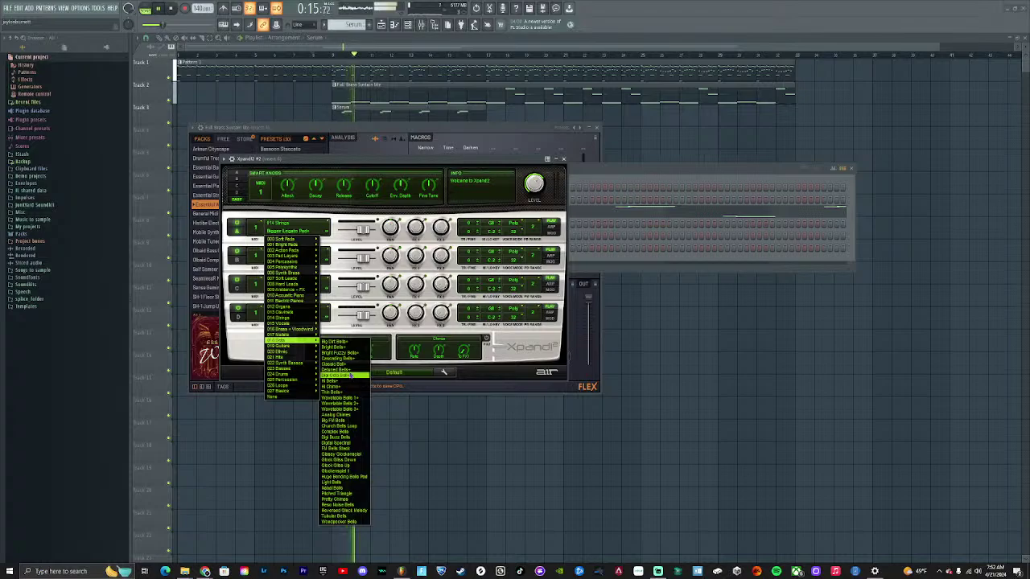
pyautogui.click(351, 375)
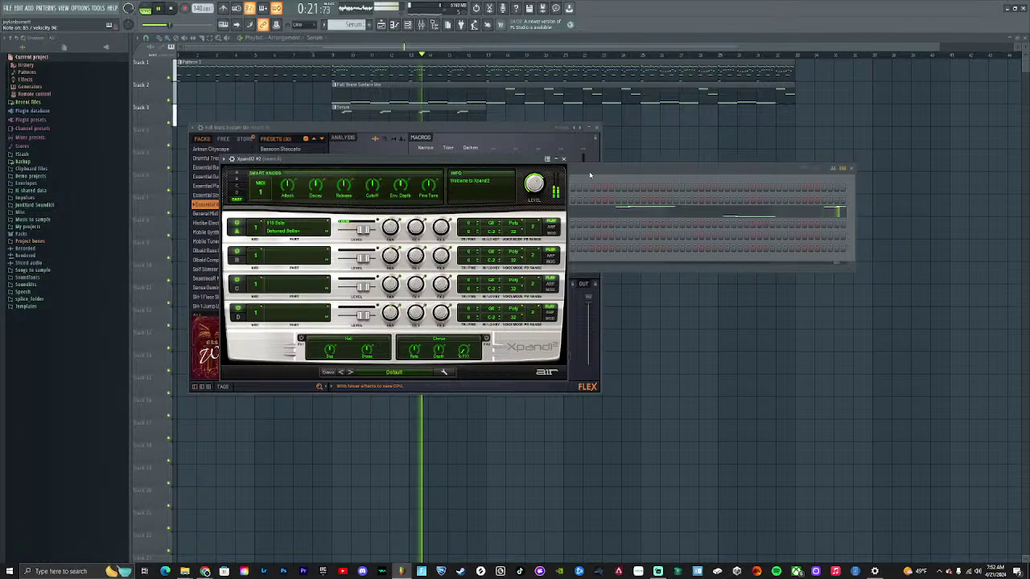
# Turn the Serum lead on mixer Insert 2 down further to make room for the bells
pyautogui.click(690, 187)
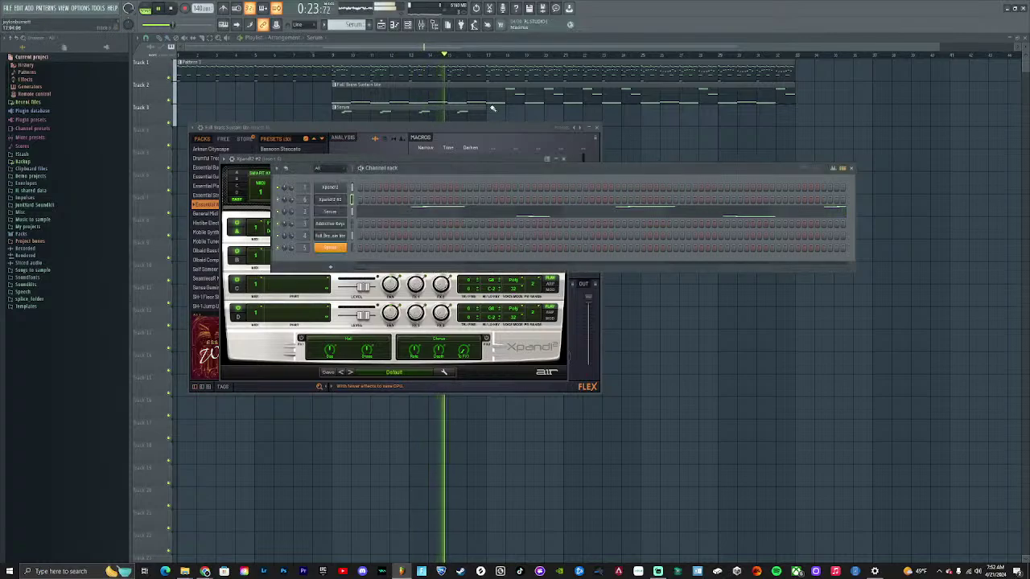
pyautogui.click(421, 26)
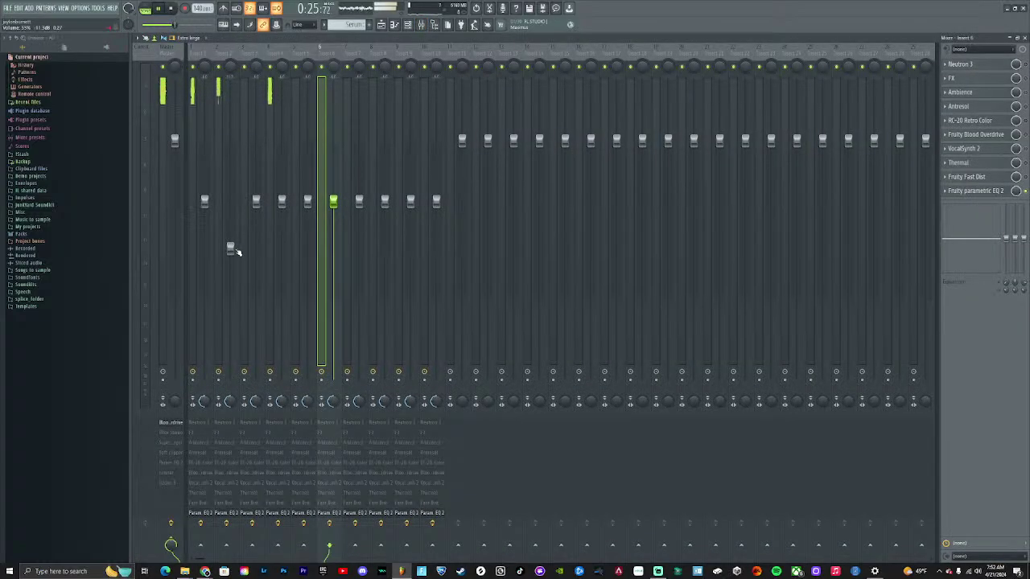
pyautogui.moveTo(235, 251); pyautogui.dragTo(231, 285)
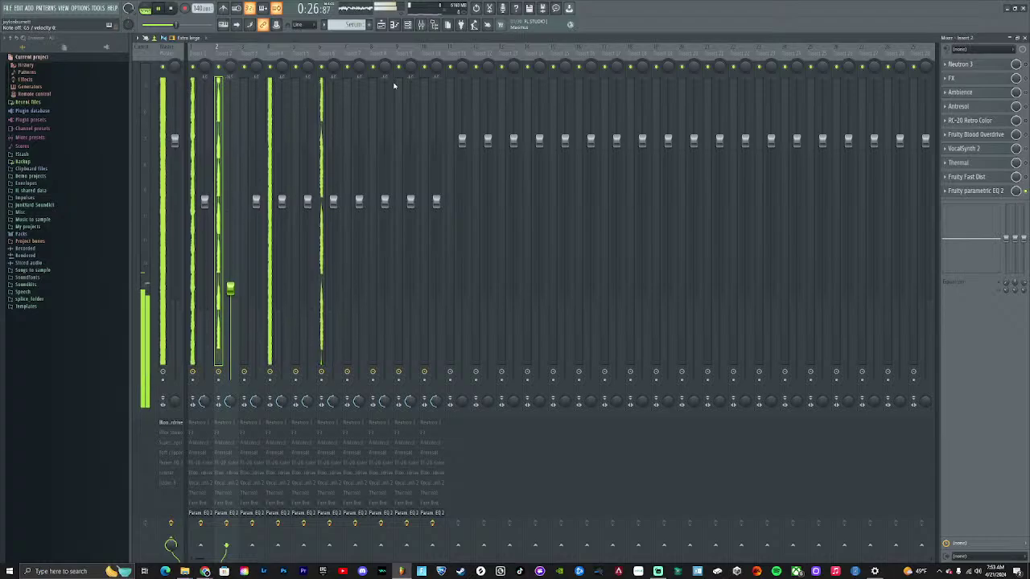
# Record a repeating Xpand!2 bell melody into the Serum pattern from bar 9 to about bar 25 of the playlist
pyautogui.press('F5')
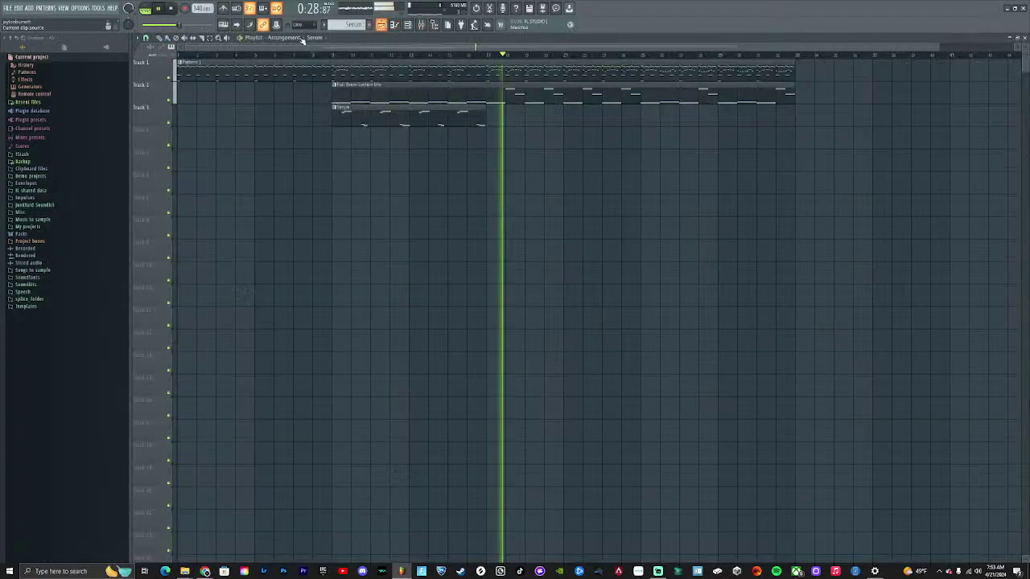
pyautogui.press('space')
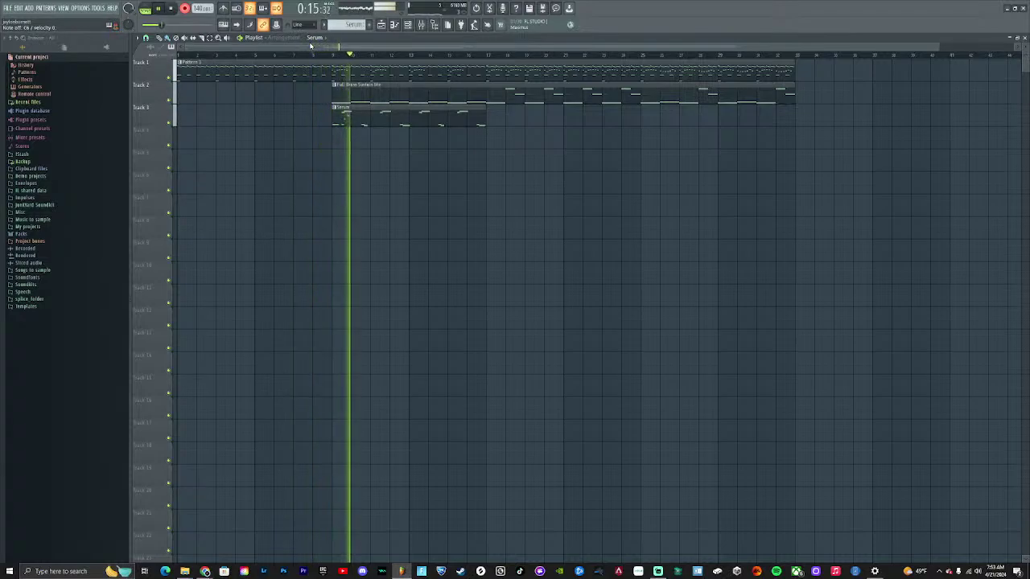
pyautogui.press('space')
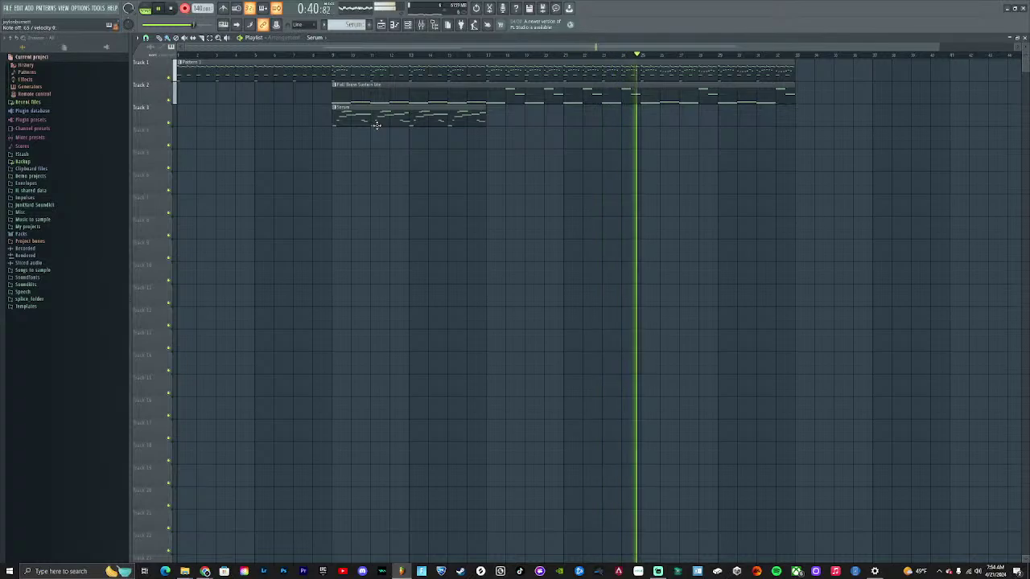
pyautogui.press('space')
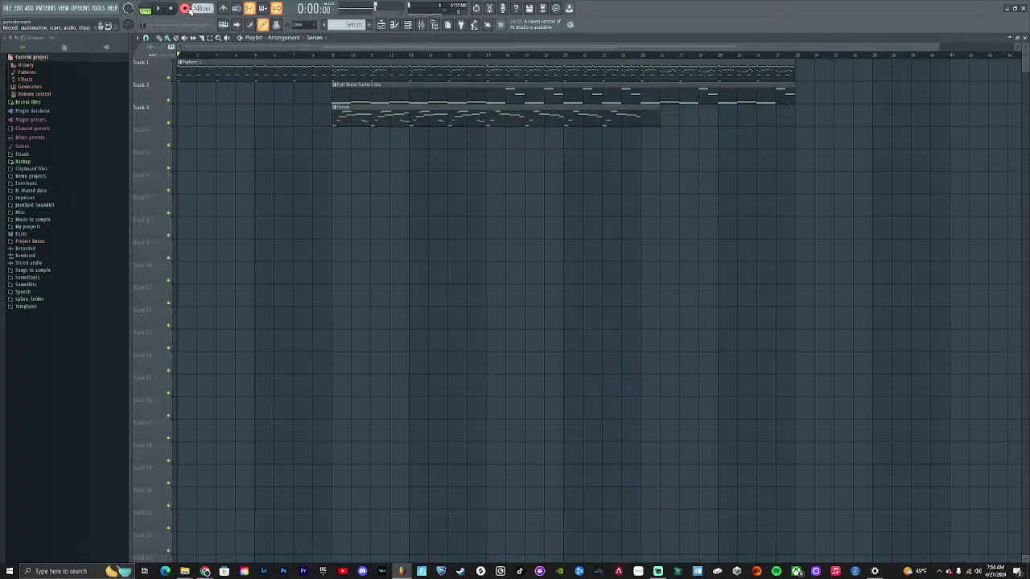
# Play back the recorded Xpand!2 bell melody and examine its notes in the piano roll
pyautogui.doubleClick(557, 119)
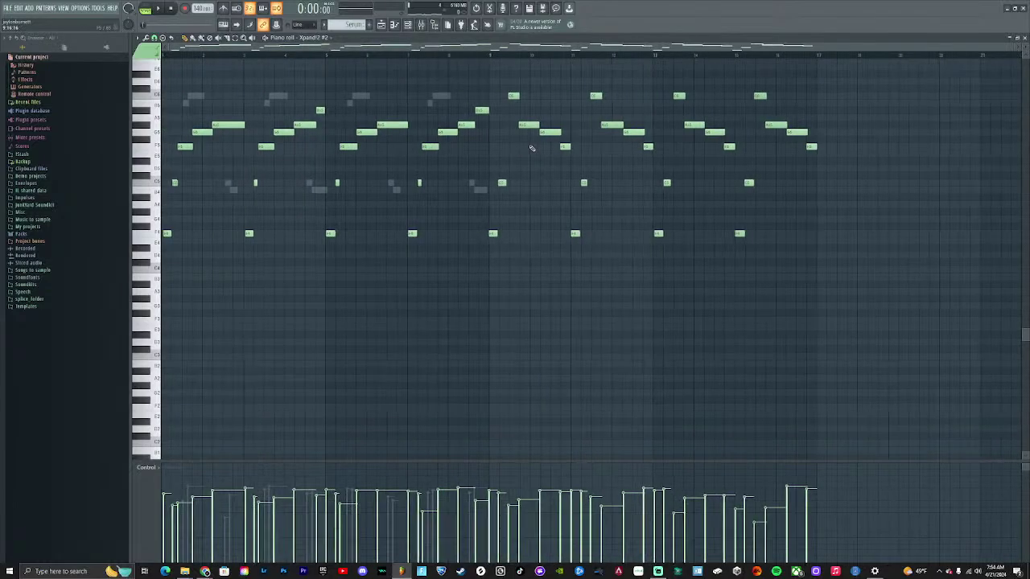
pyautogui.click(381, 25)
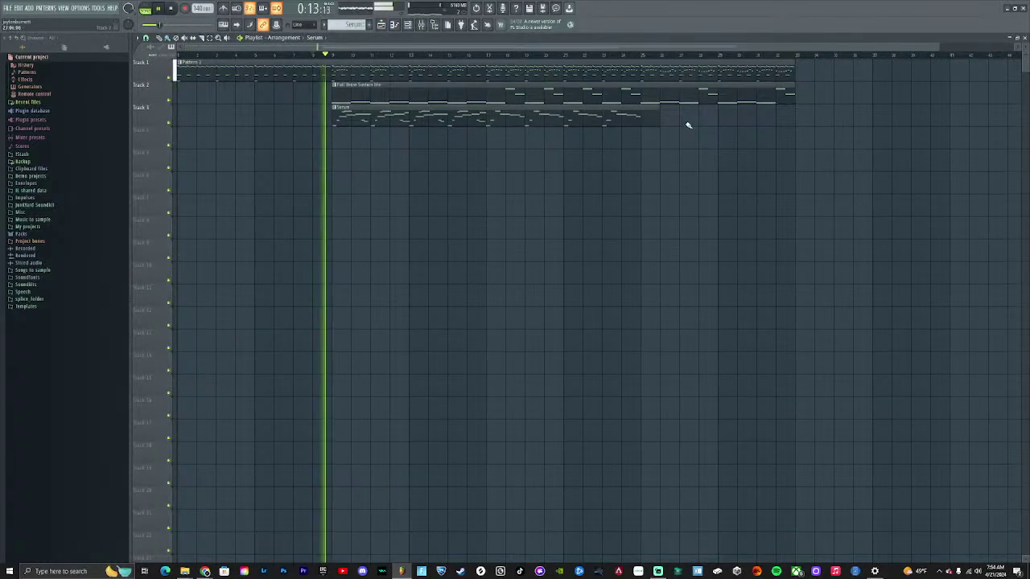
pyautogui.doubleClick(589, 120)
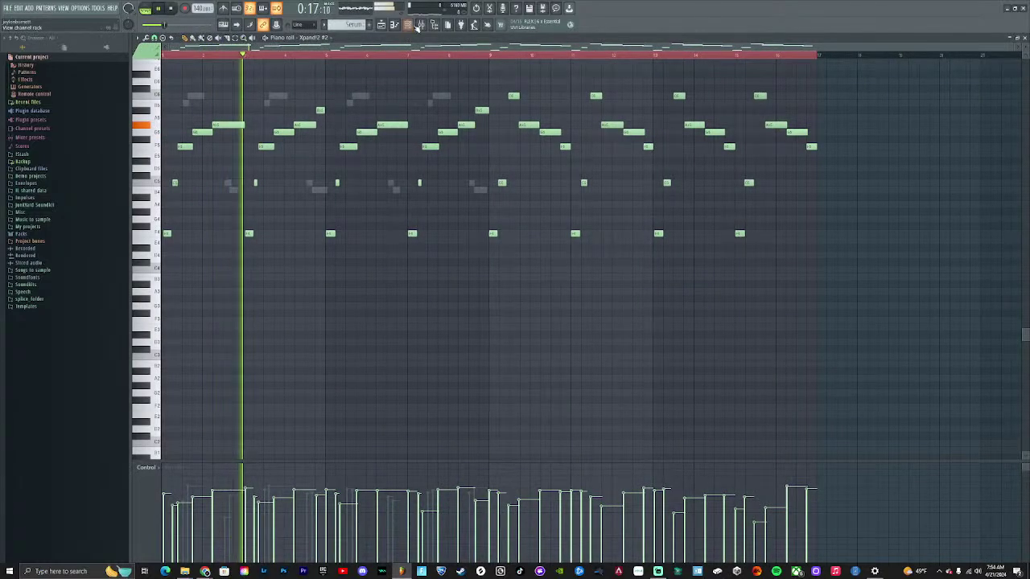
# Quantize all of the Serum lead's notes in the piano roll using a snap setting finer than one beat
pyautogui.press('F6')
pyautogui.click(437, 209)
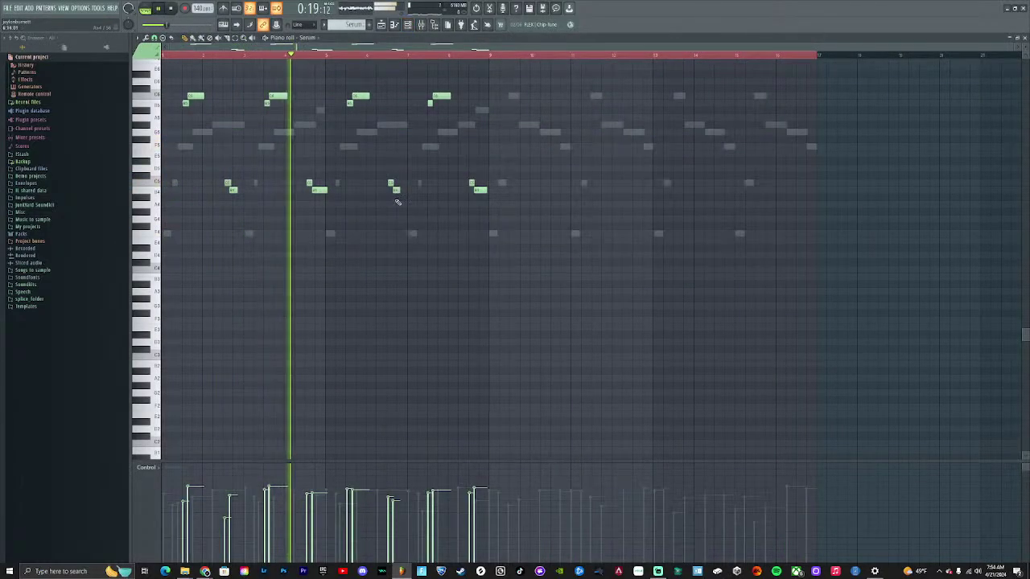
pyautogui.keyDown('ctrl'); pyautogui.scroll(2, 328, 196); pyautogui.keyUp('ctrl')
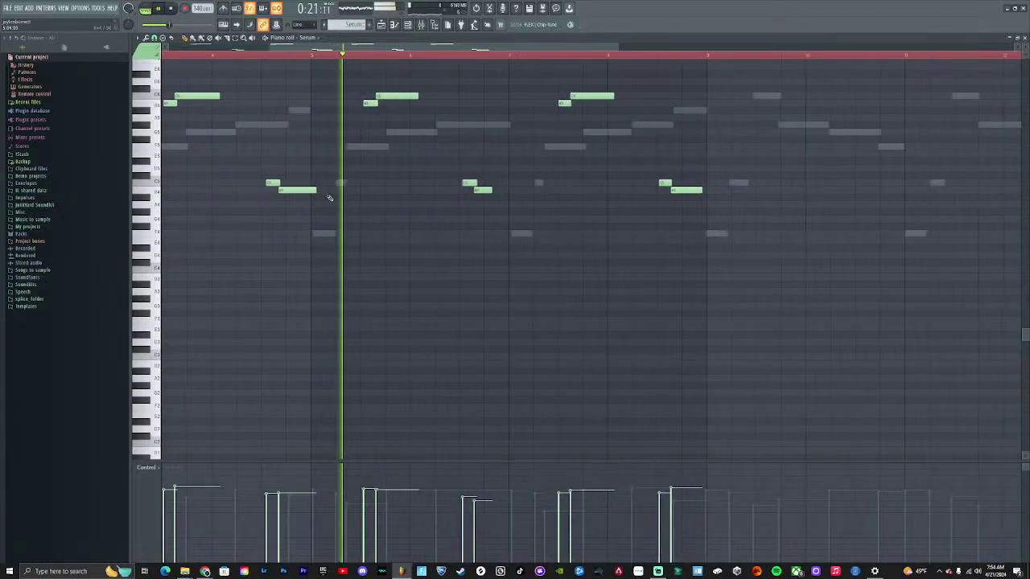
pyautogui.keyDown('ctrl'); pyautogui.scroll(-2, 330, 87); pyautogui.keyUp('ctrl')
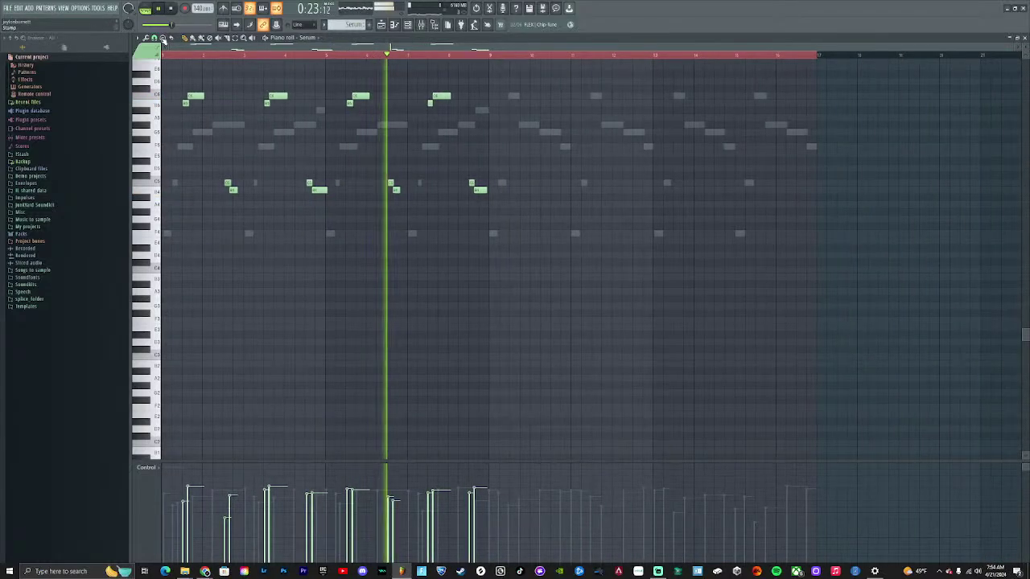
pyautogui.click(154, 38)
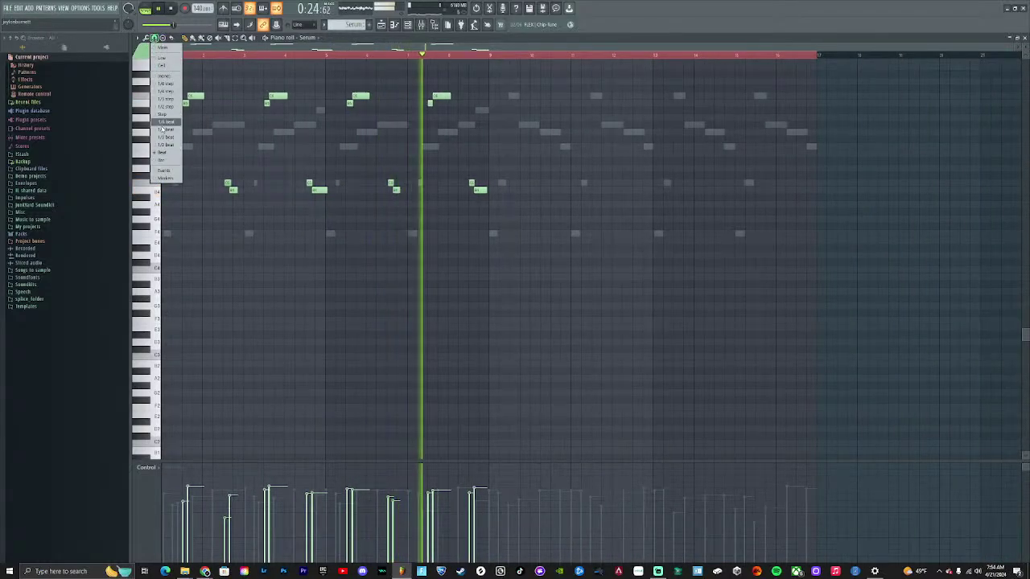
pyautogui.click(162, 123)
pyautogui.moveTo(552, 288); pyautogui.dragTo(158, 50)
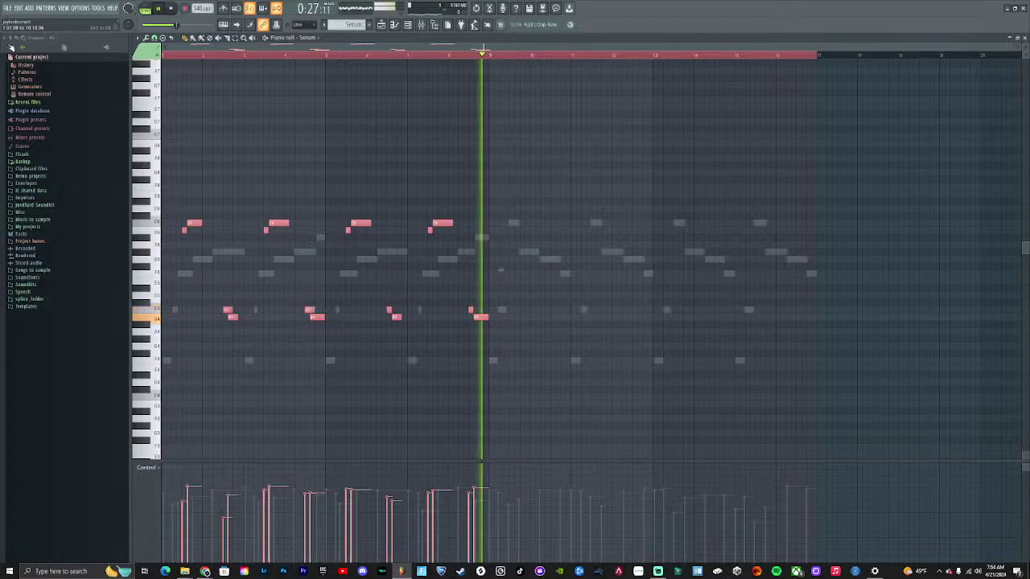
pyautogui.keyDown('ctrl'); pyautogui.scroll(4, 298, 167); pyautogui.keyUp('ctrl')
pyautogui.keyDown('ctrl'); pyautogui.scroll(-3, 301, 163); pyautogui.keyUp('ctrl')
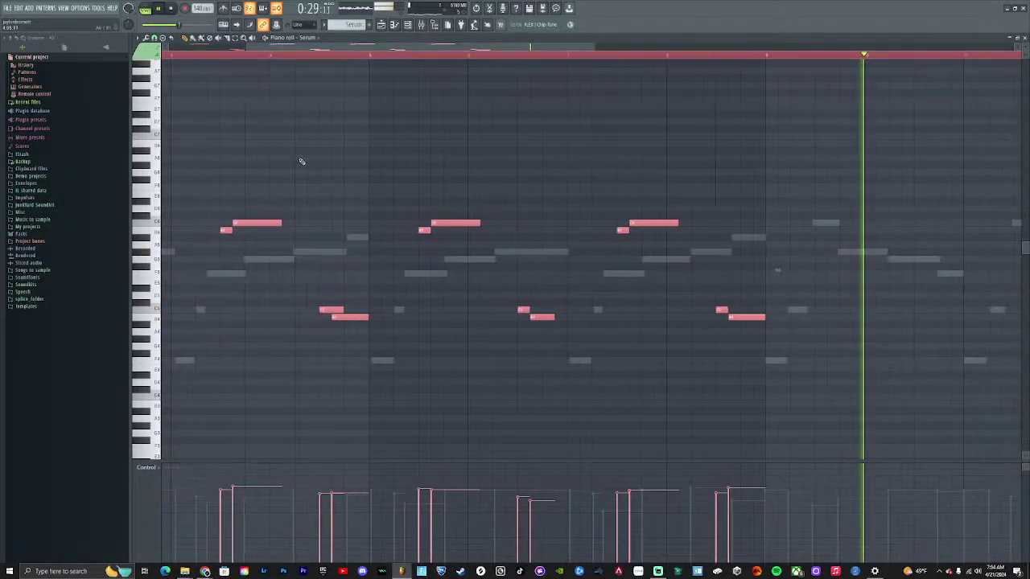
pyautogui.keyDown('ctrl'); pyautogui.scroll(-3, 198, 101); pyautogui.keyUp('ctrl')
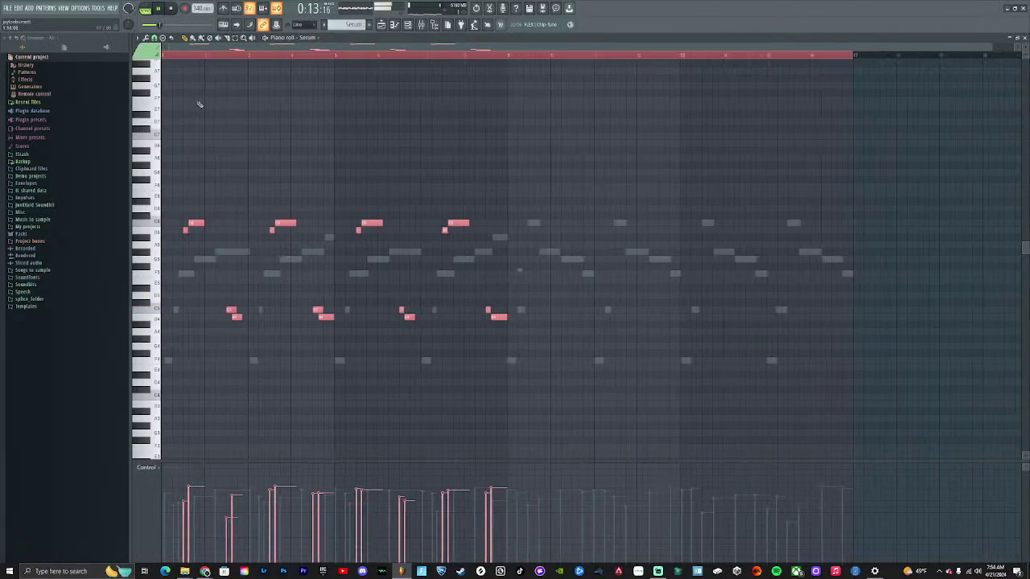
# Examine the notes of the Full Brass Sustain pattern on Track 2 in the piano roll
pyautogui.click(382, 25)
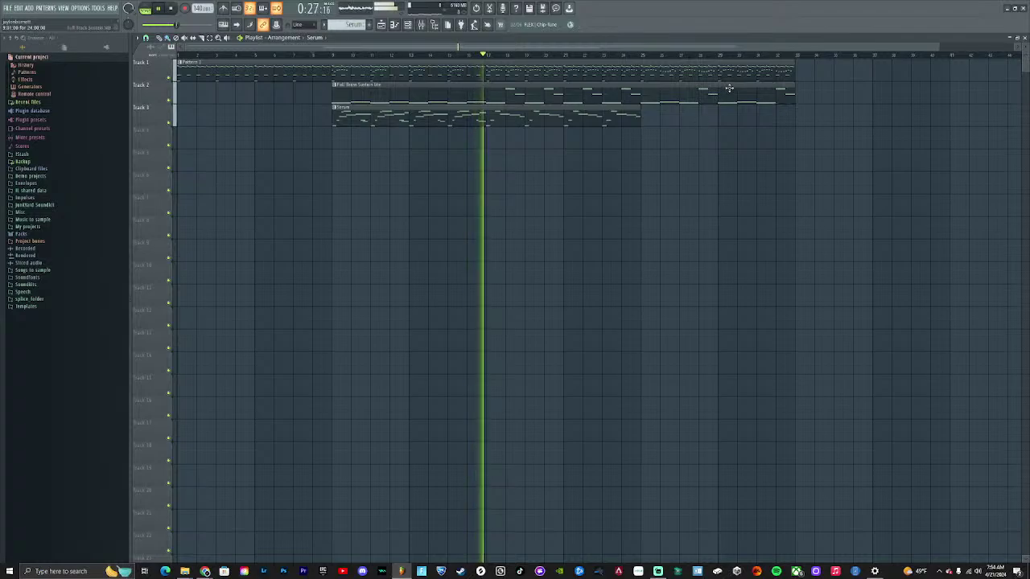
pyautogui.doubleClick(495, 96)
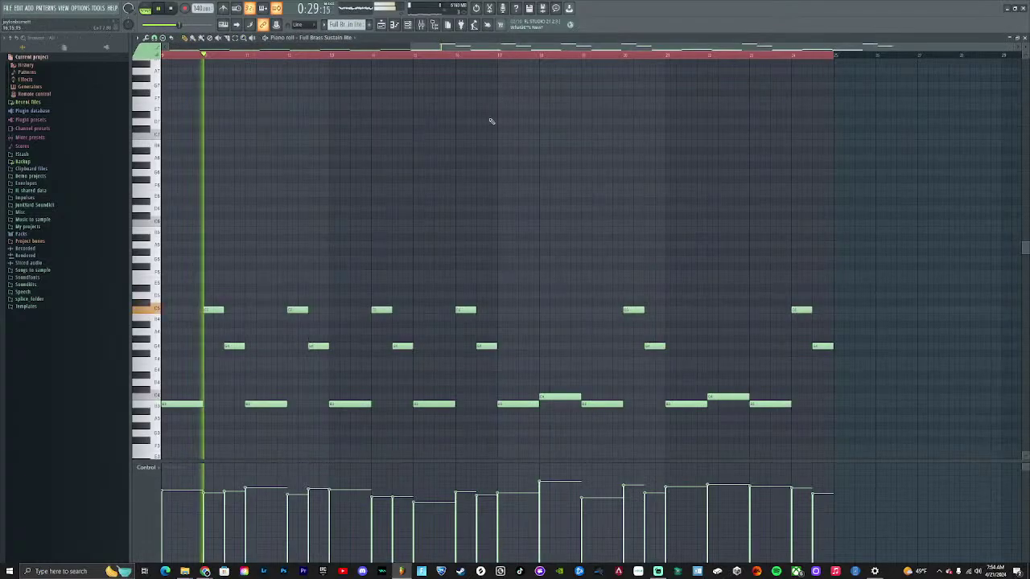
pyautogui.click(460, 25)
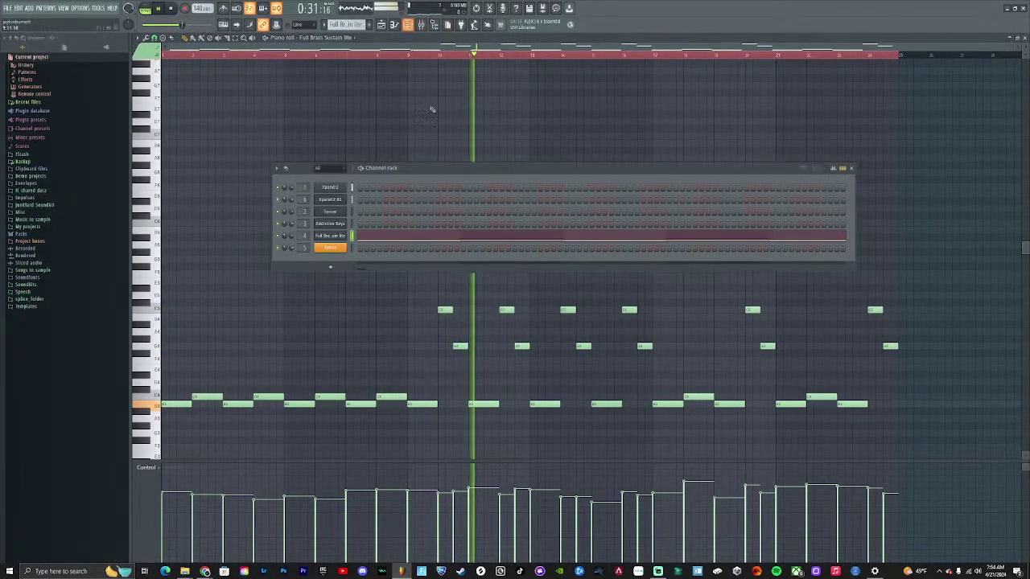
# Quantize all of the Xpand!2 #2 bell notes in the Serum pattern and check the result in the piano roll
pyautogui.click(329, 211)
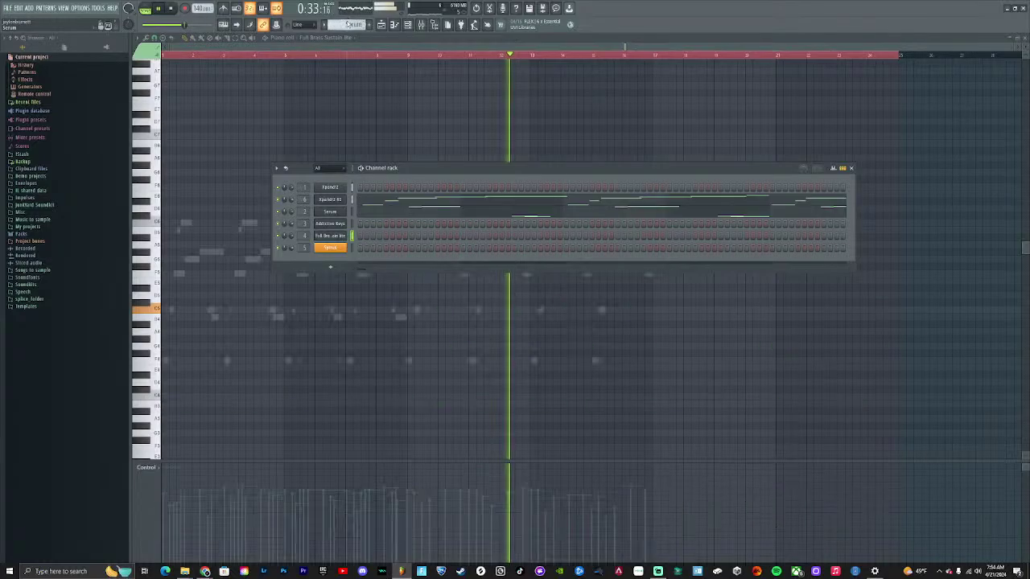
pyautogui.click(505, 205)
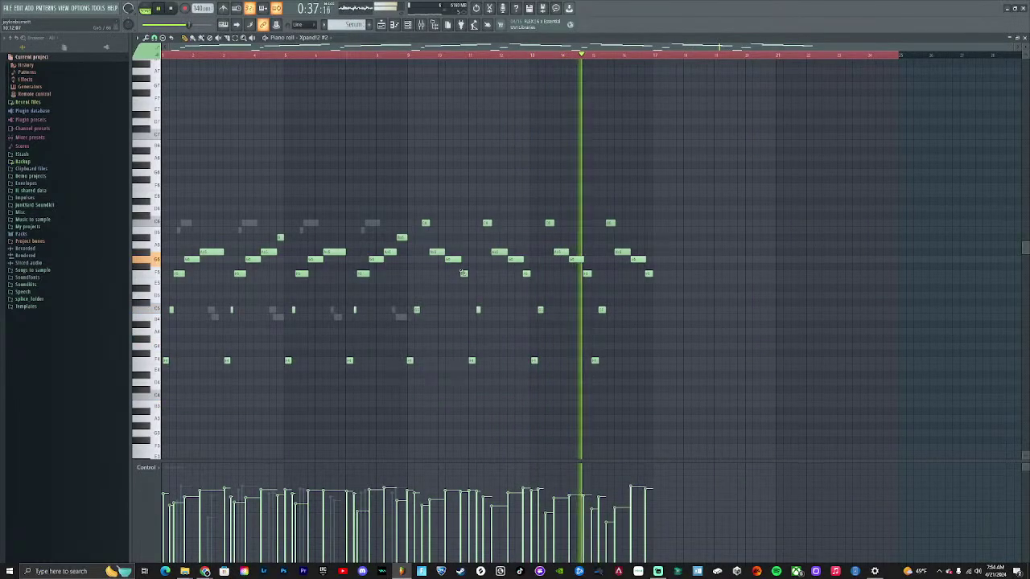
pyautogui.scroll(3, 433, 267)
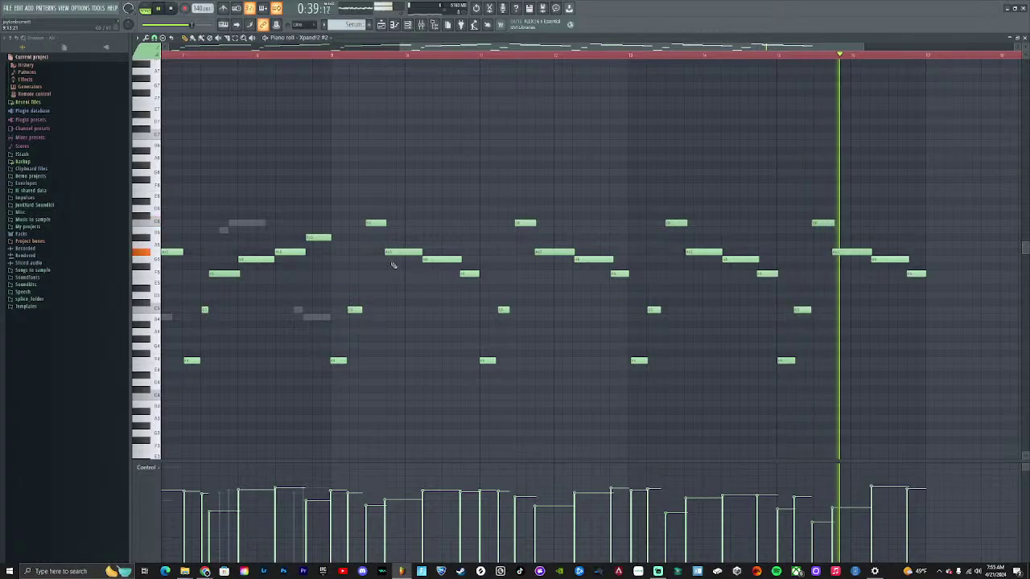
pyautogui.scroll(-3, 391, 266)
pyautogui.moveTo(873, 412); pyautogui.dragTo(121, 205)
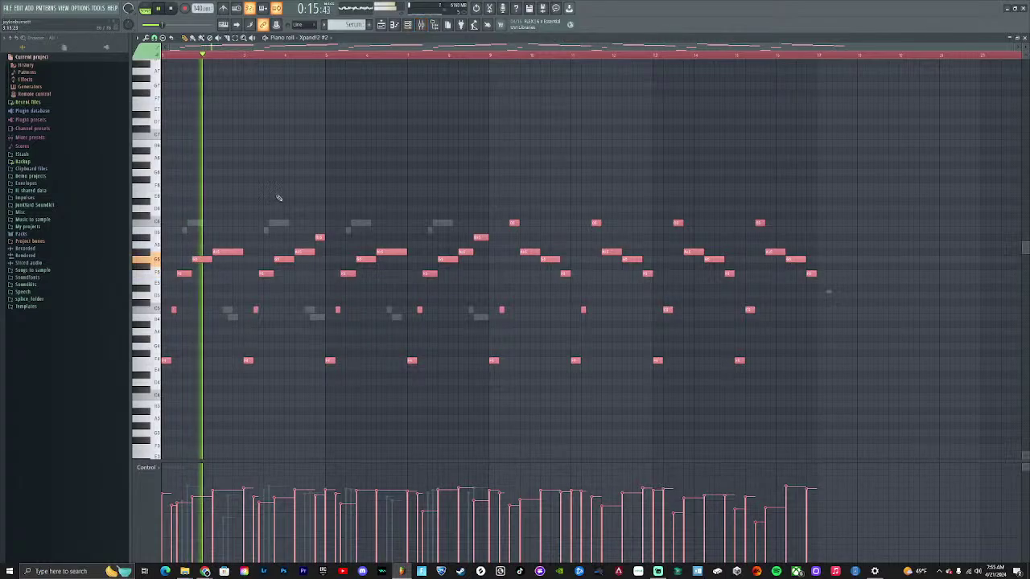
pyautogui.scroll(3, 270, 186)
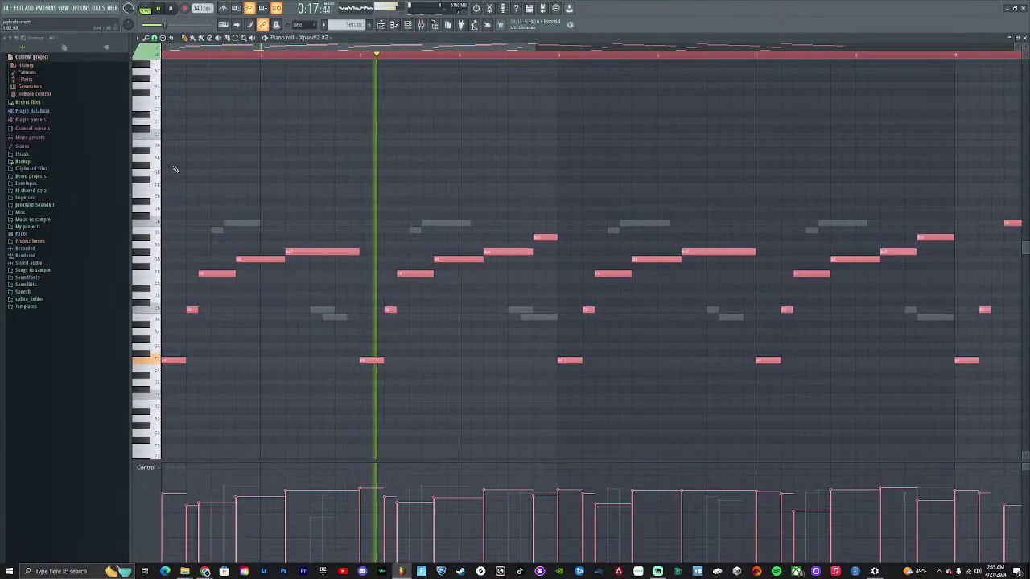
# Find the HalfTime effect and load it into slot 9 of the Master mixer track
pyautogui.click(421, 25)
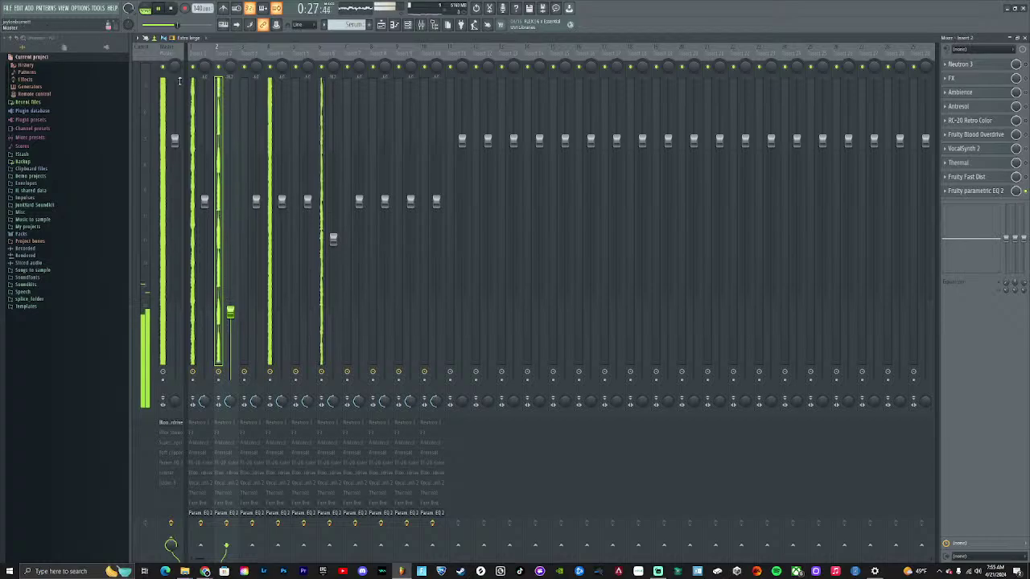
pyautogui.click(169, 58)
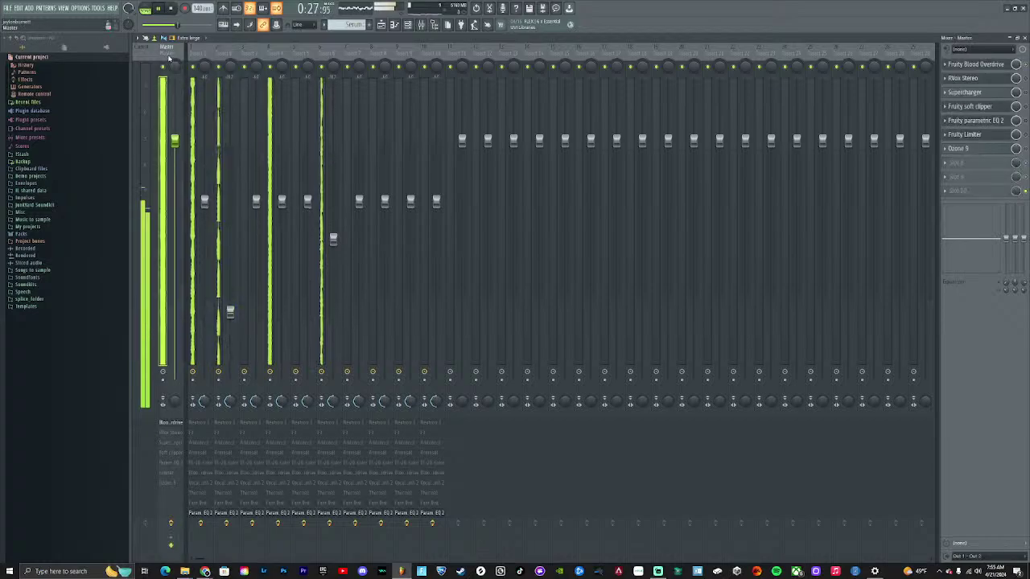
pyautogui.click(984, 177)
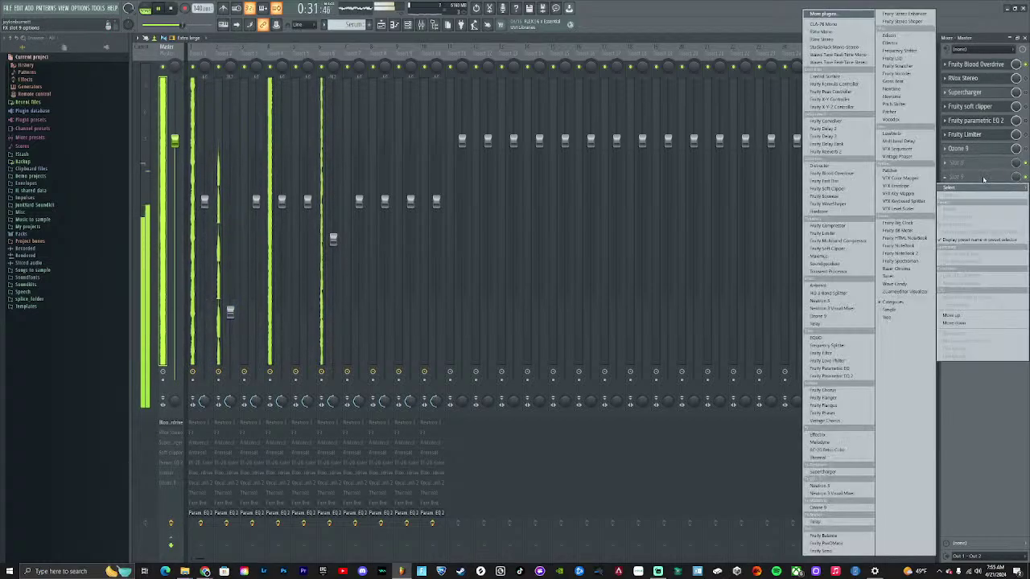
pyautogui.click(851, 16)
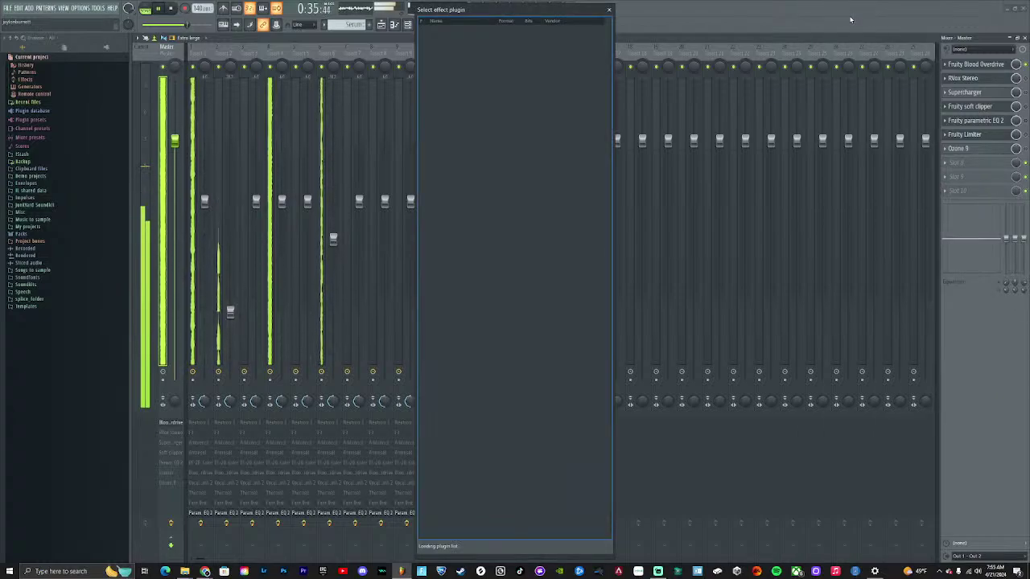
pyautogui.write('half')
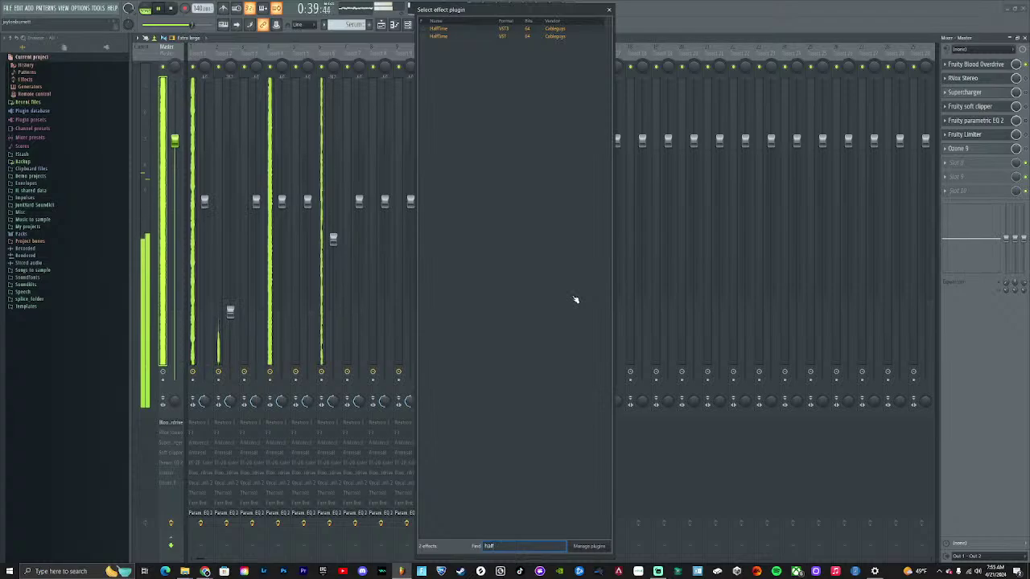
pyautogui.doubleClick(472, 32)
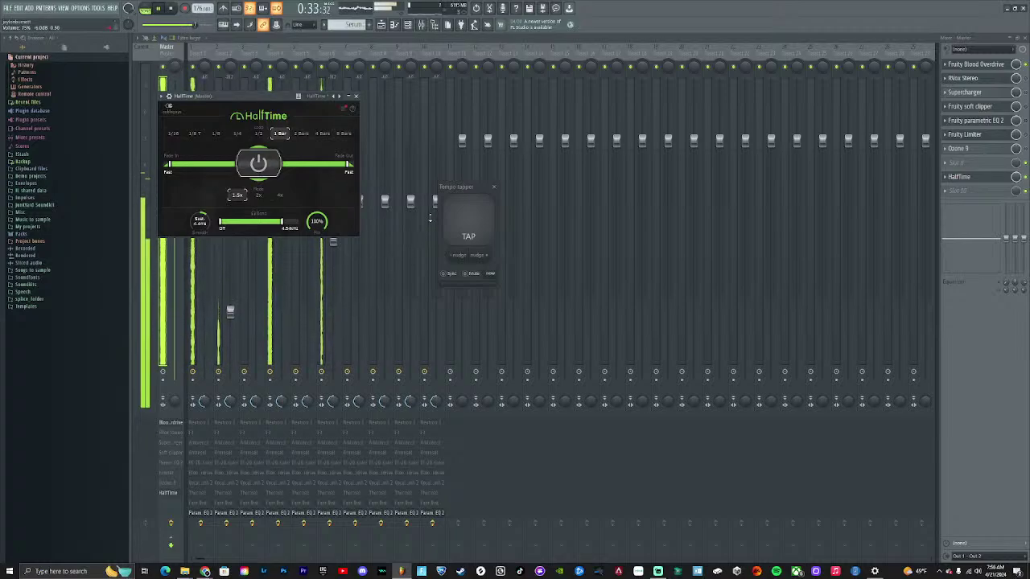
# Play back the arrangement with HalfTime on the Master while checking the playlist and mixer
pyautogui.click(384, 26)
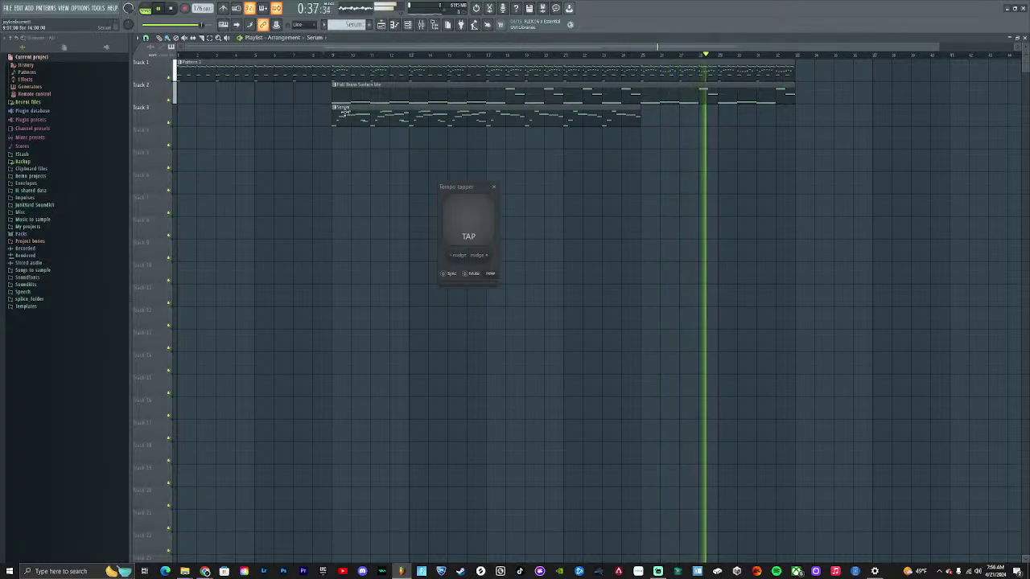
pyautogui.click(421, 25)
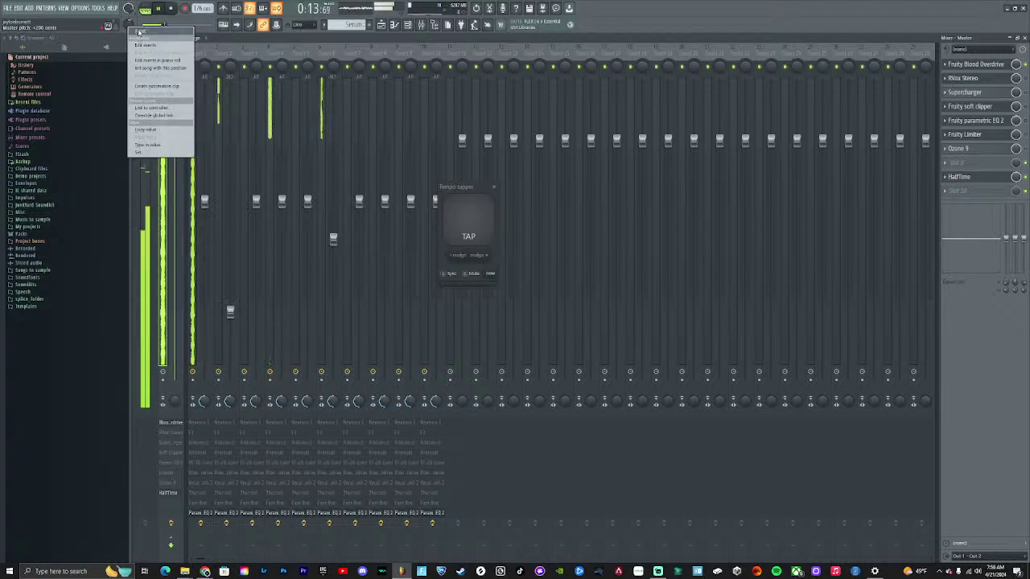
pyautogui.click(382, 25)
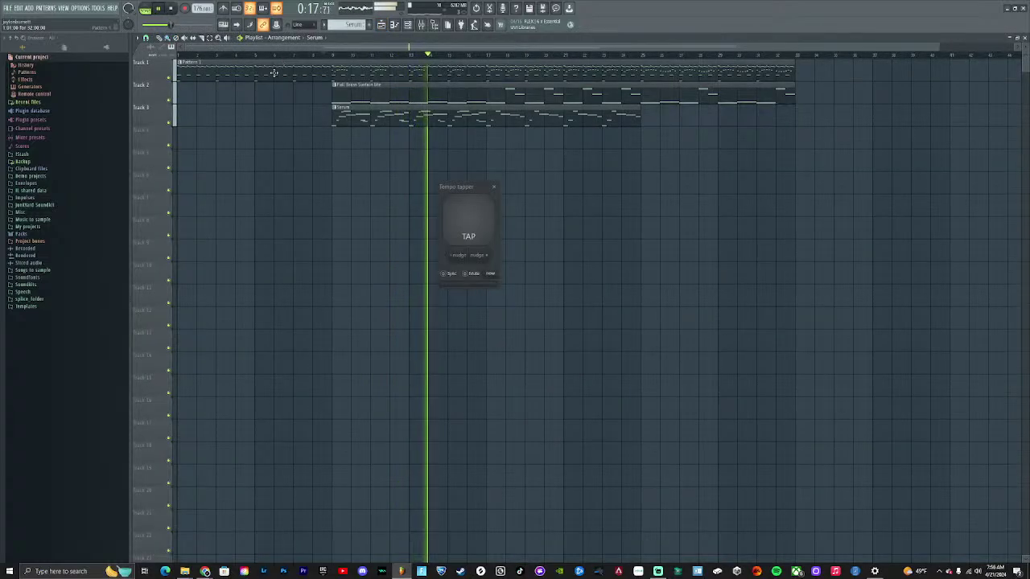
# Create Pattern 4 and fill Track 4 with eight back-to-back clips of it from bar 9 to bar 41
pyautogui.click(394, 25)
pyautogui.click(383, 25)
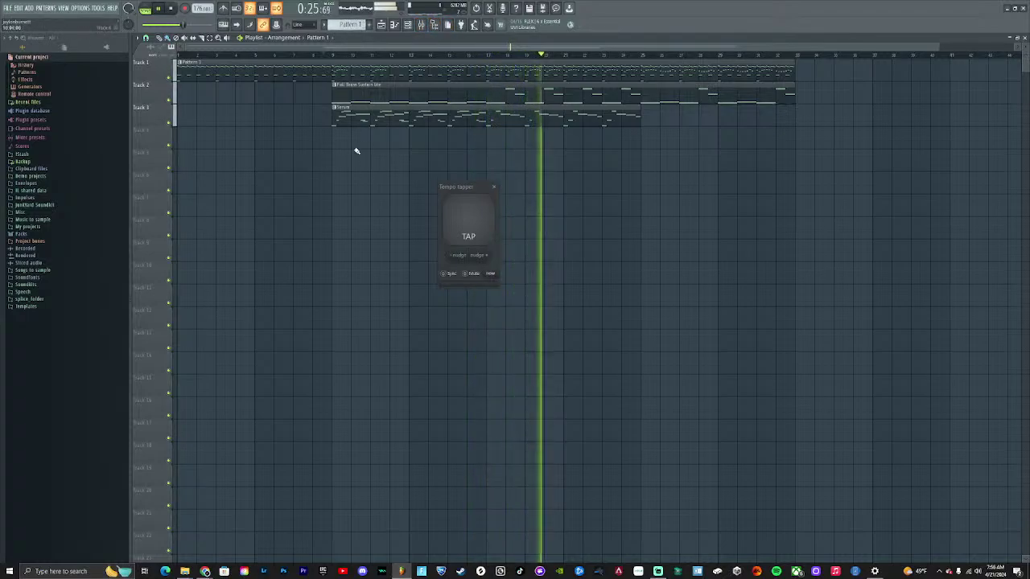
pyautogui.click(371, 28)
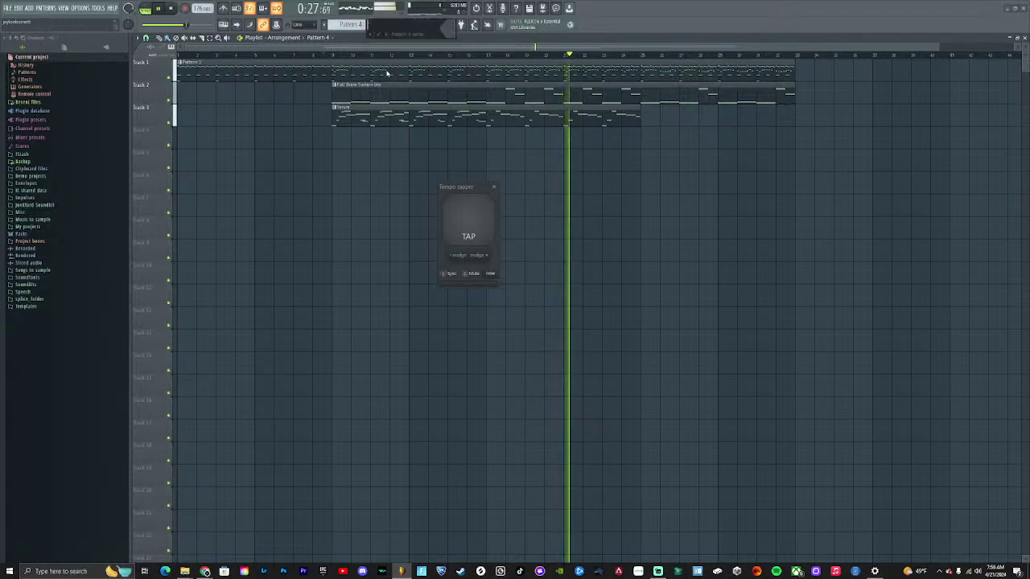
pyautogui.moveTo(336, 138); pyautogui.dragTo(424, 138)
pyautogui.moveTo(462, 171); pyautogui.dragTo(524, 131)
pyautogui.scroll(-1, 572, 173)
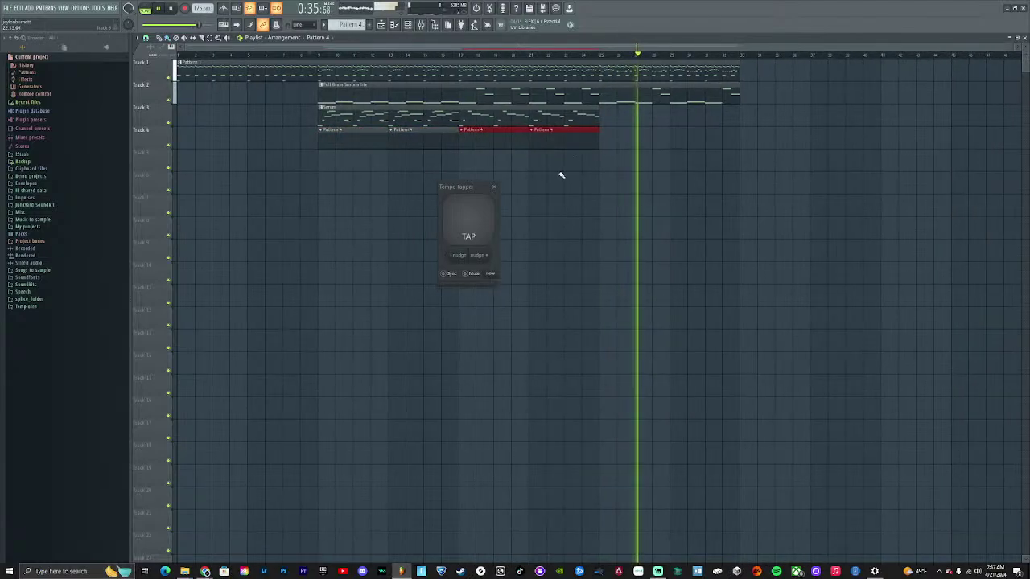
pyautogui.moveTo(600, 174); pyautogui.dragTo(643, 141)
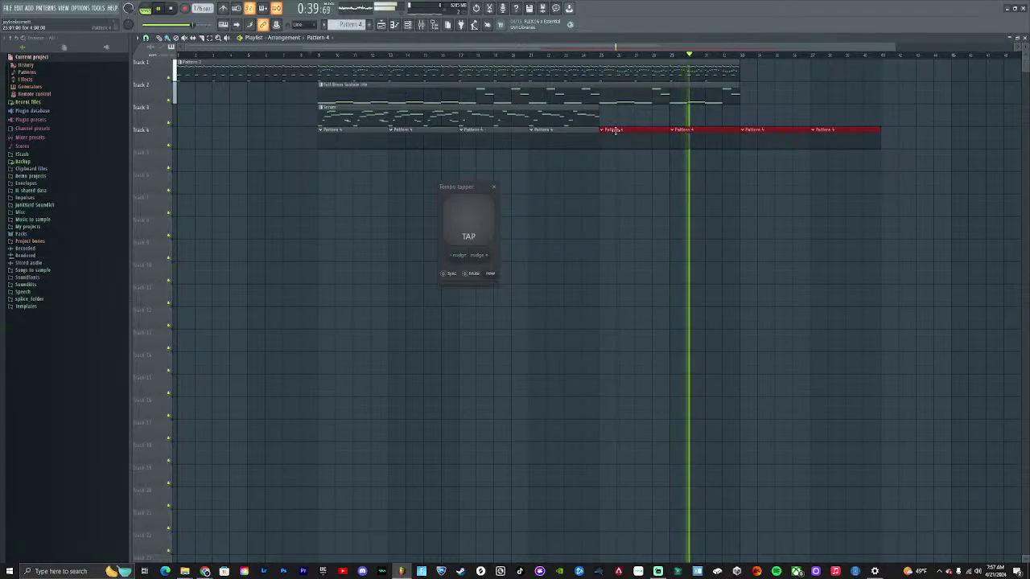
pyautogui.scroll(-1, 603, 105)
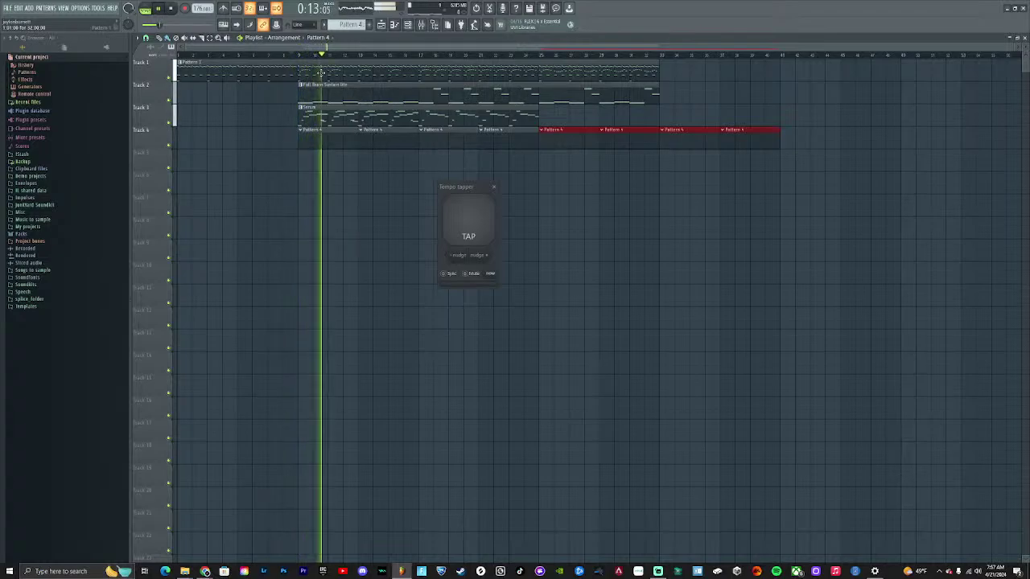
pyautogui.moveTo(320, 72); pyautogui.dragTo(441, 80)
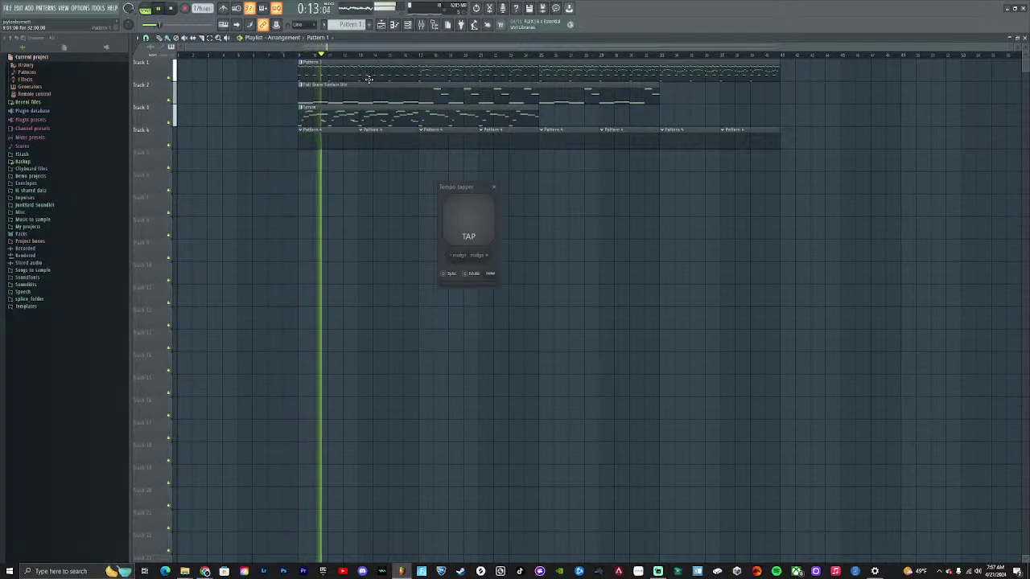
pyautogui.doubleClick(423, 81)
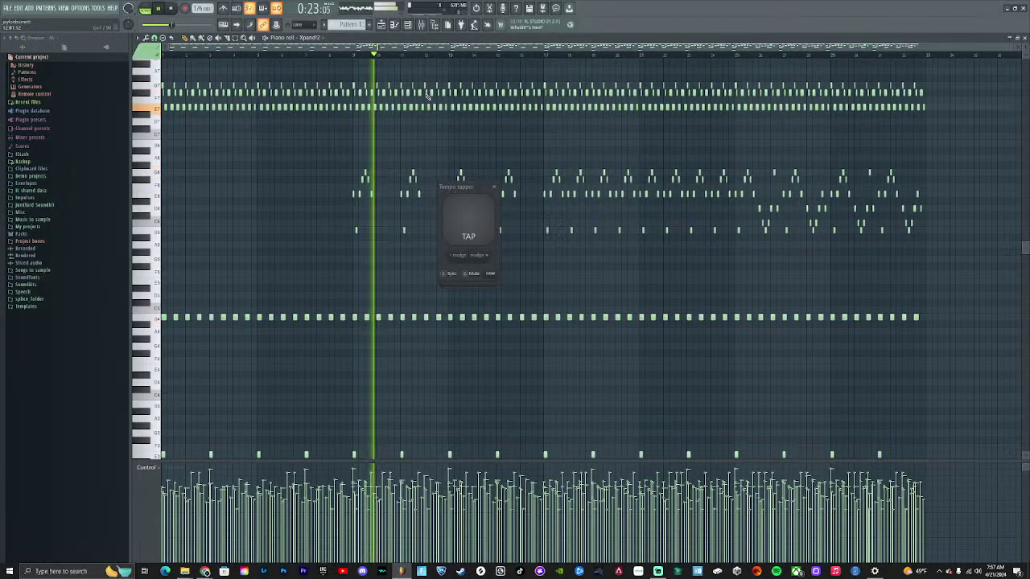
pyautogui.click(390, 26)
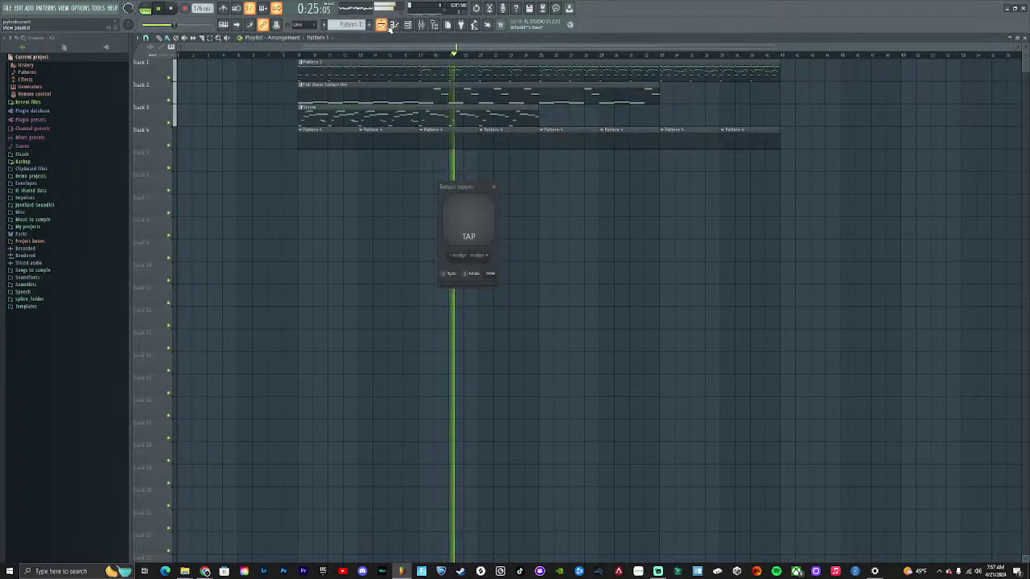
pyautogui.doubleClick(419, 78)
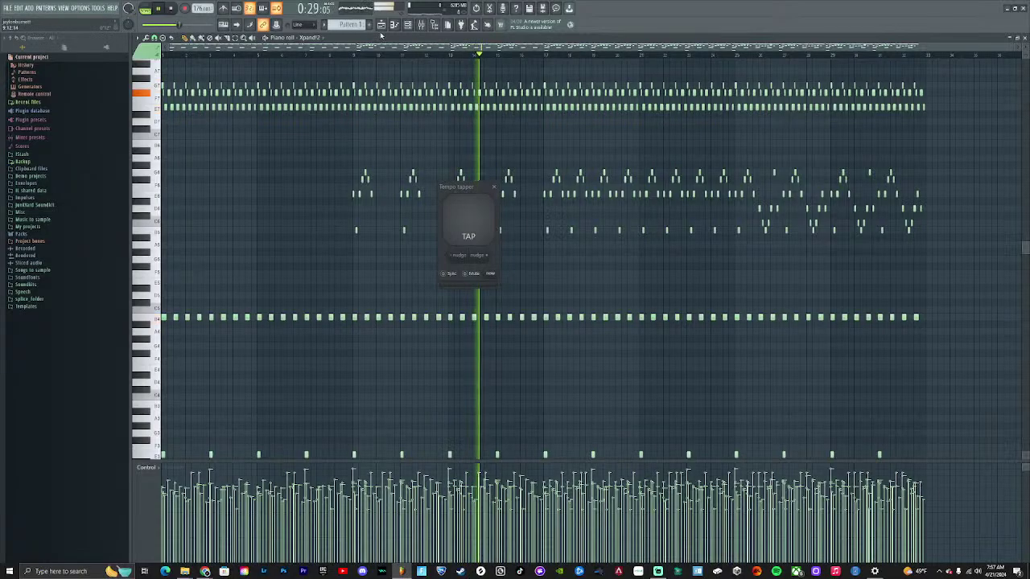
pyautogui.press('F5')
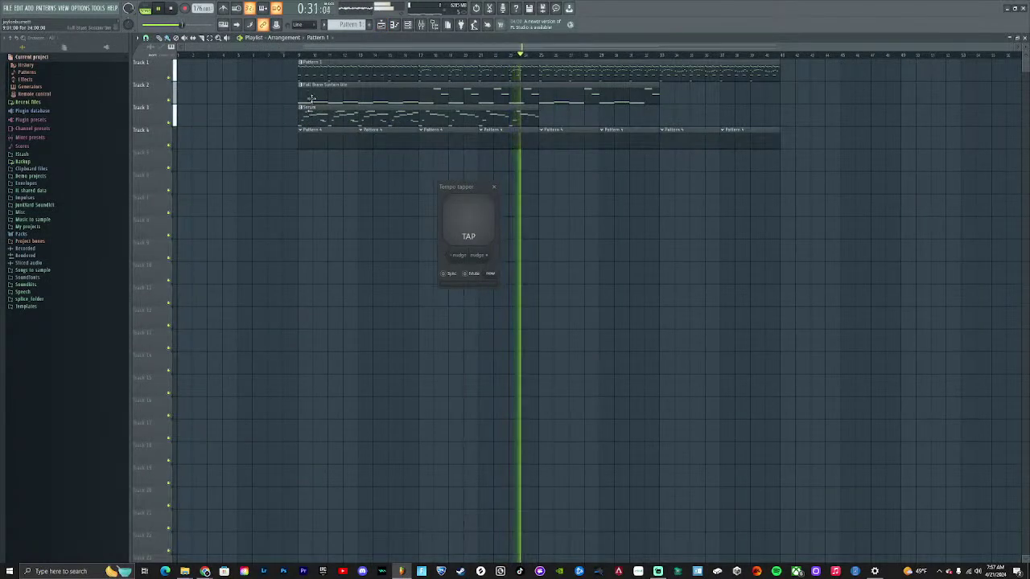
pyautogui.moveTo(327, 75); pyautogui.dragTo(204, 78)
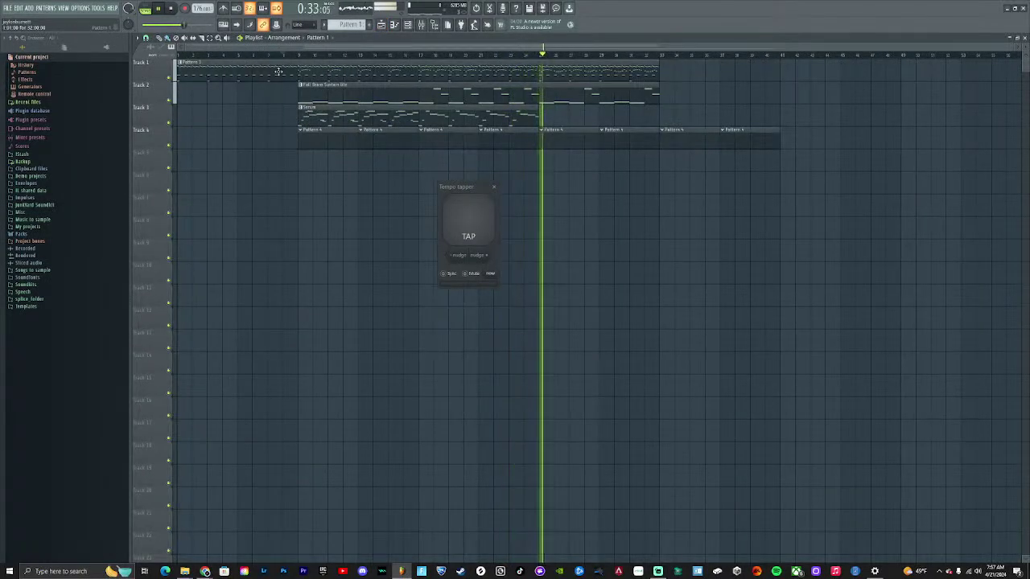
# Copy Pattern 1's Xpand!2 notes from bars 9 to 16 to start at bar 33, keeping their pitch
pyautogui.doubleClick(204, 77)
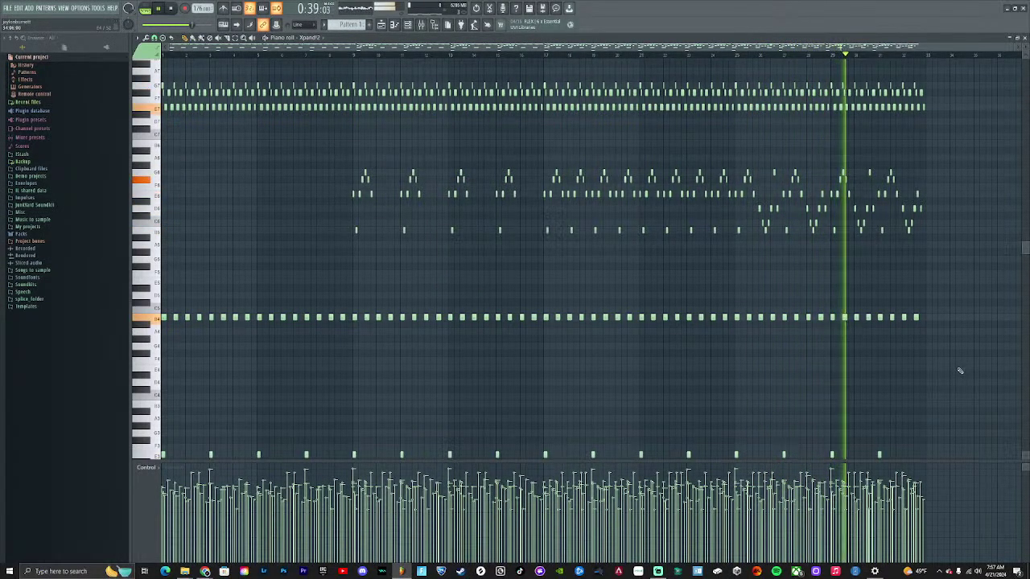
pyautogui.moveTo(957, 371); pyautogui.dragTo(353, 61)
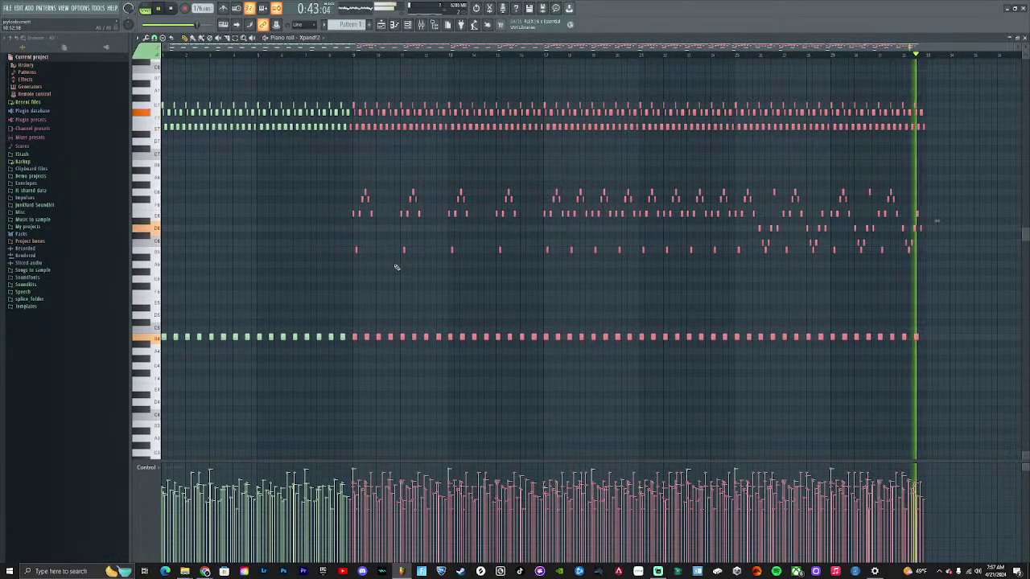
pyautogui.scroll(3, 352, 268)
pyautogui.click(324, 198)
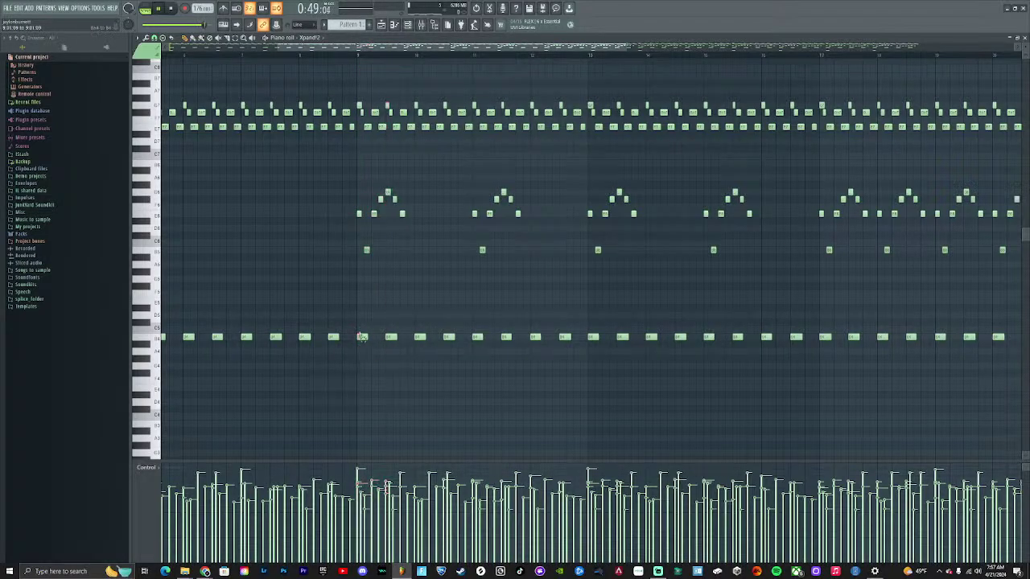
pyautogui.moveTo(368, 139); pyautogui.dragTo(817, 75)
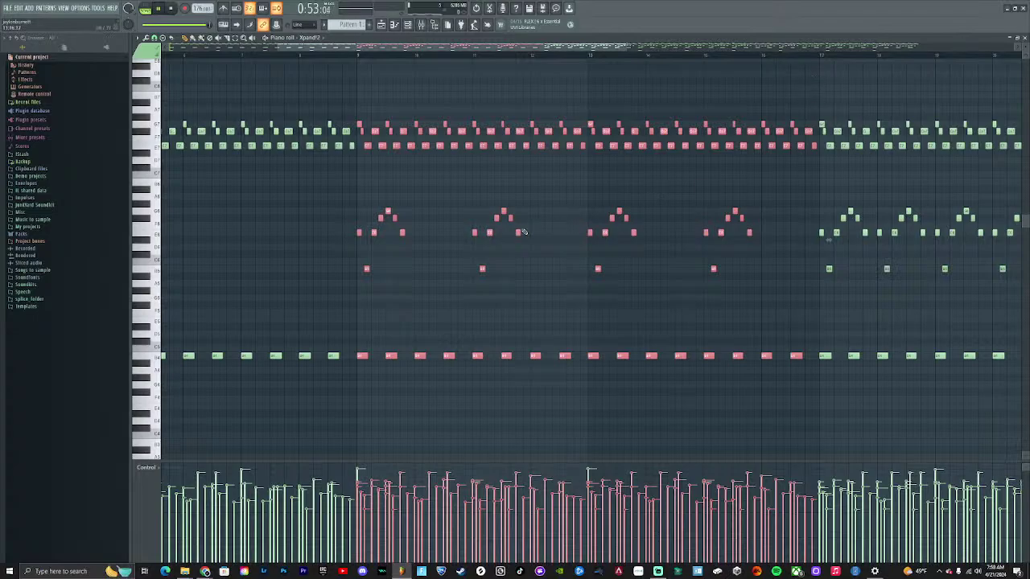
pyautogui.scroll(-3, 523, 233)
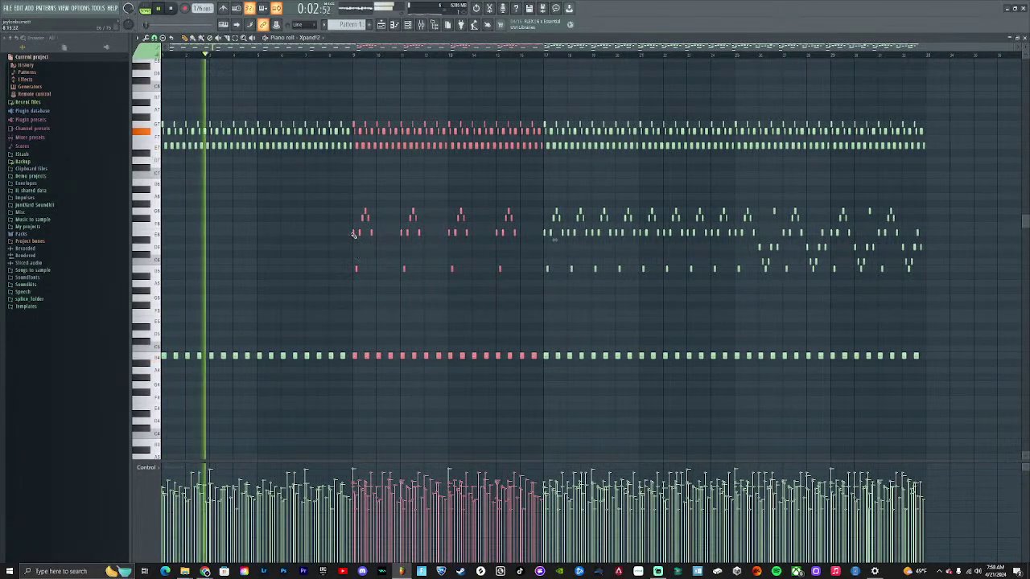
pyautogui.moveTo(353, 233); pyautogui.dragTo(932, 238)
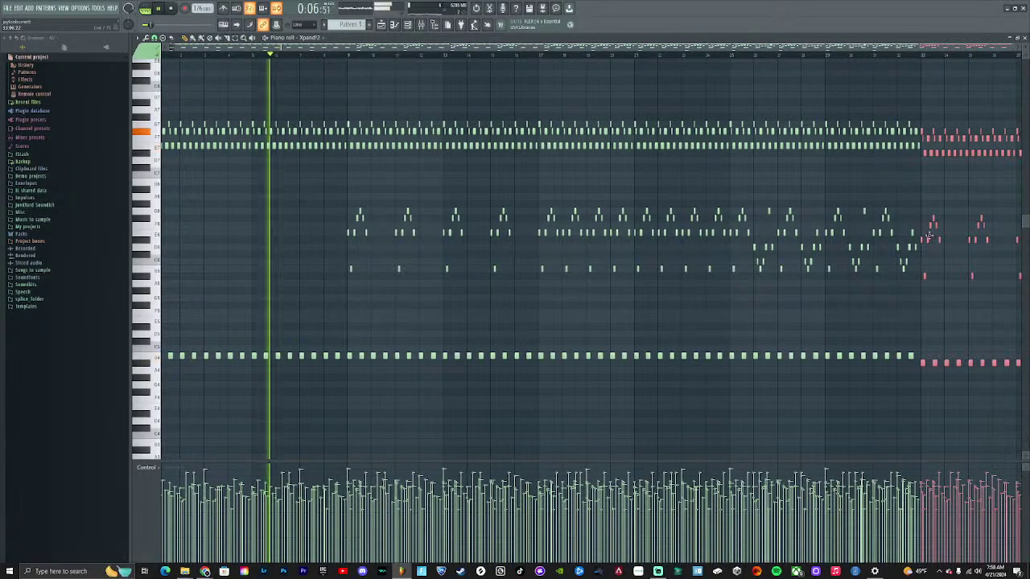
pyautogui.scroll(3, 950, 232)
pyautogui.scroll(-5, 950, 231)
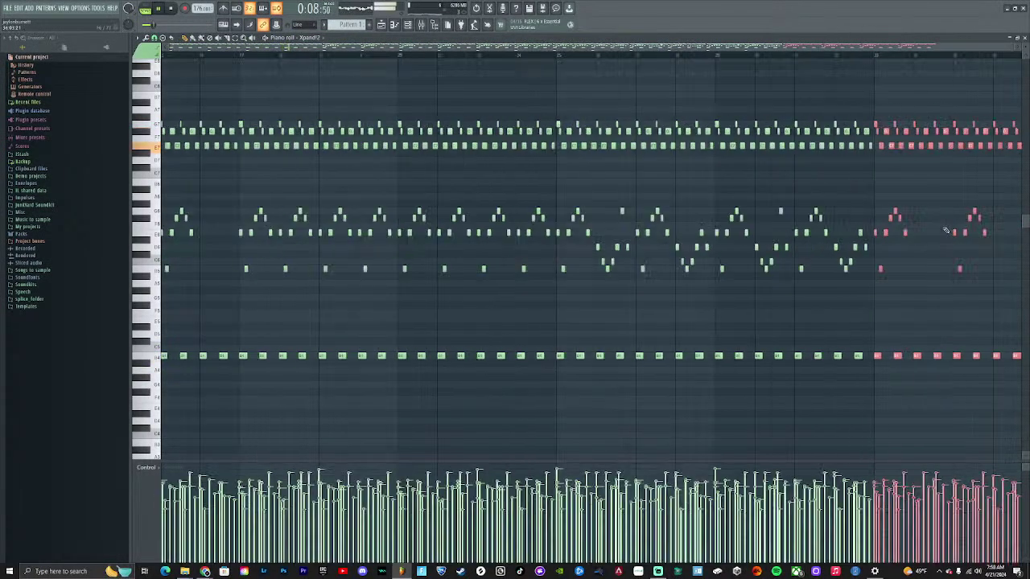
# Open the Full Brass Sustain pattern's notes and move everything from bar 9 onward to start at bar 17, keeping the pitch
pyautogui.click(380, 25)
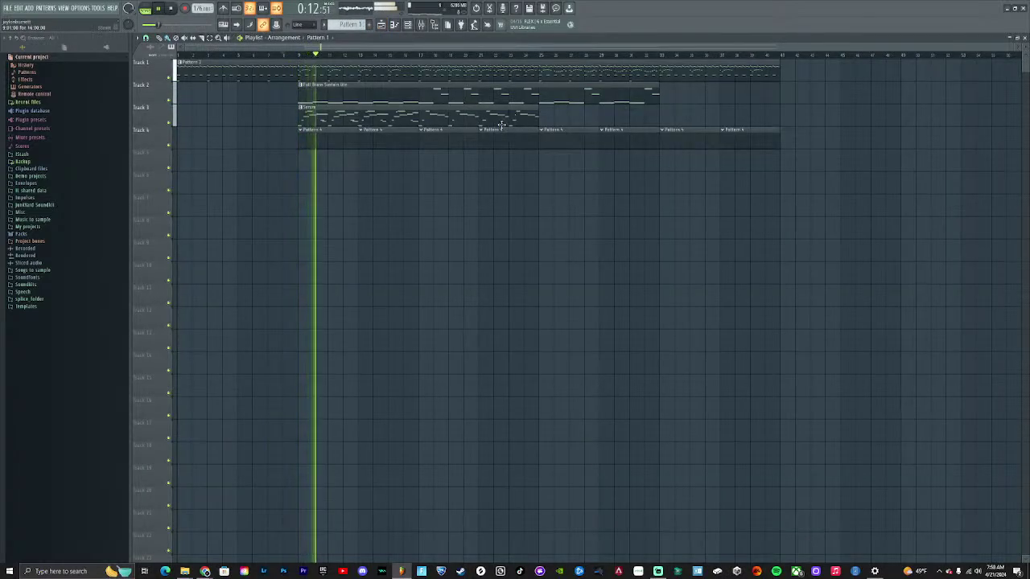
pyautogui.doubleClick(594, 98)
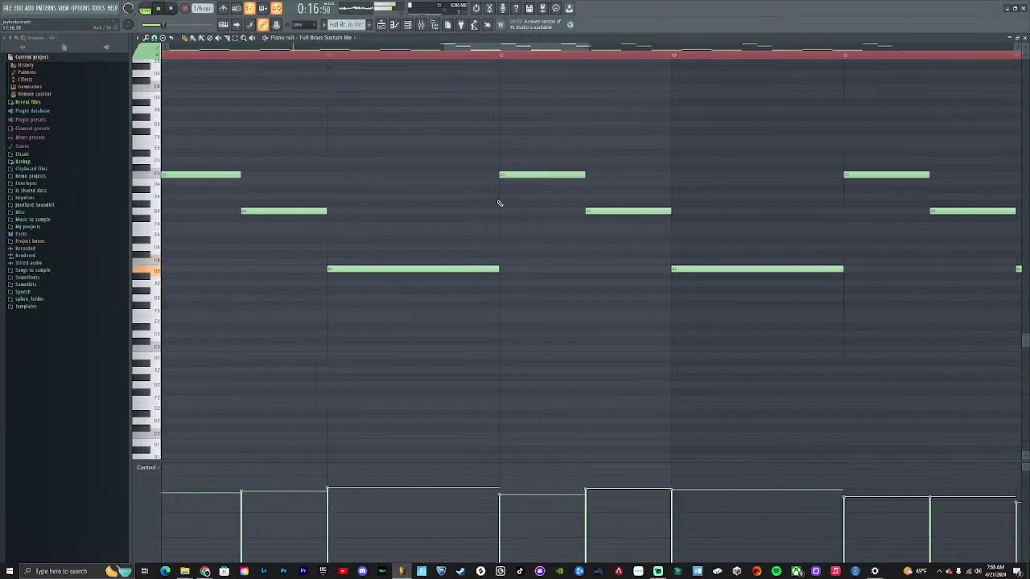
pyautogui.moveTo(988, 346); pyautogui.dragTo(416, 143)
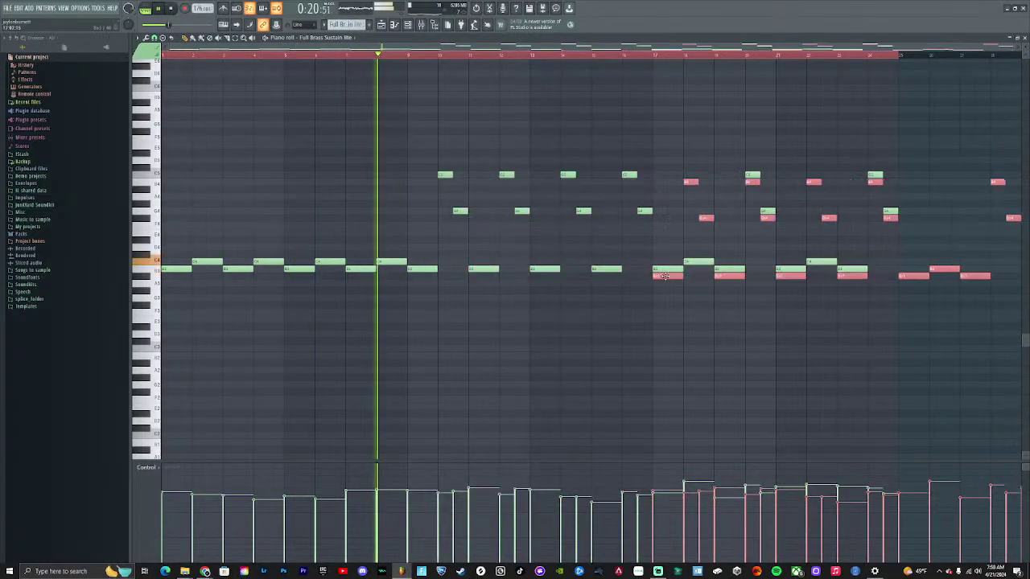
pyautogui.moveTo(420, 270); pyautogui.dragTo(676, 267)
pyautogui.scroll(-2, 676, 267)
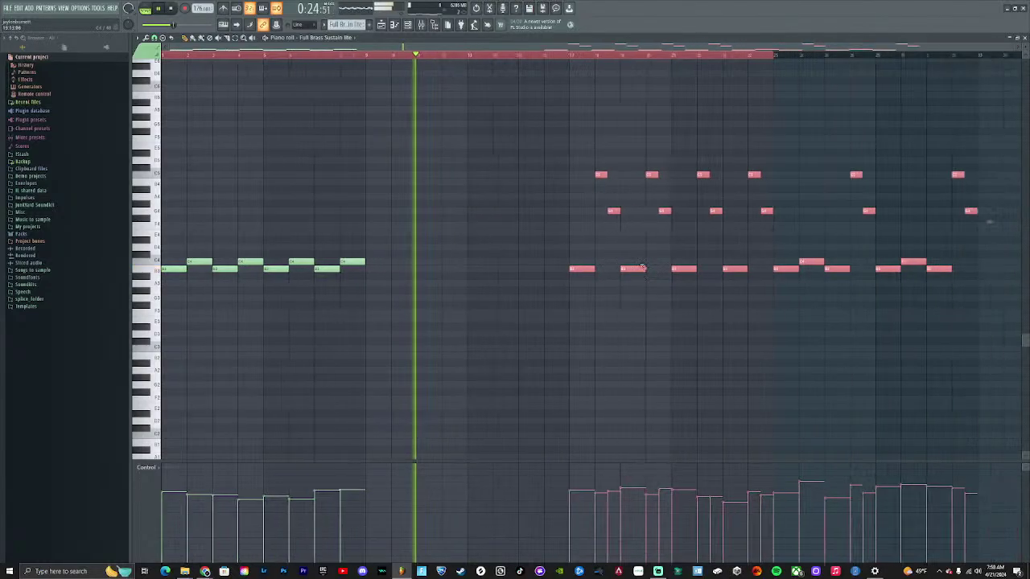
# Duplicate the first eight bars of brass notes into bars 9 to 16 and play back the arrangement
pyautogui.click(442, 290)
pyautogui.moveTo(339, 277); pyautogui.dragTo(165, 256)
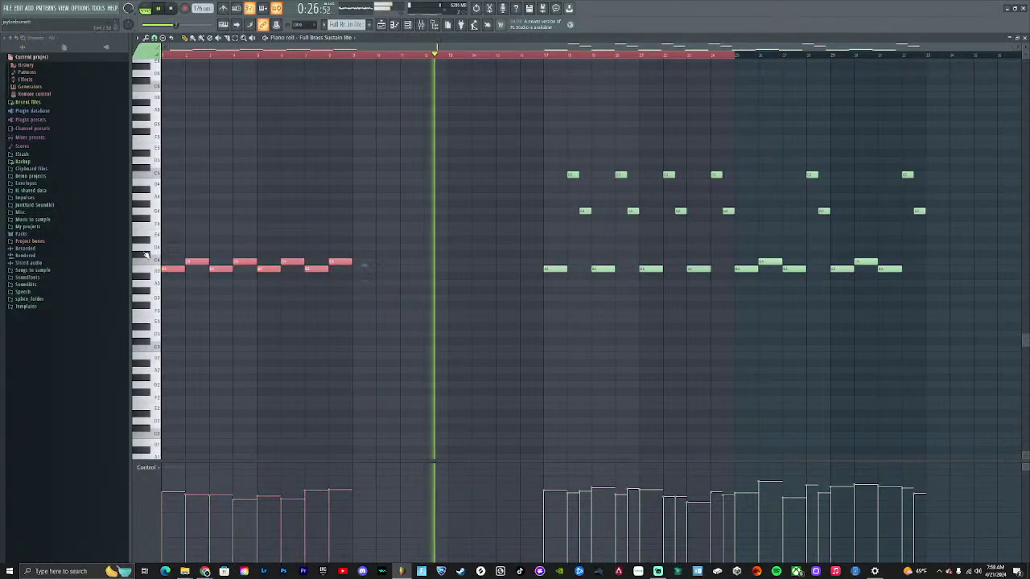
pyautogui.hotkey('ctrl', 'b')
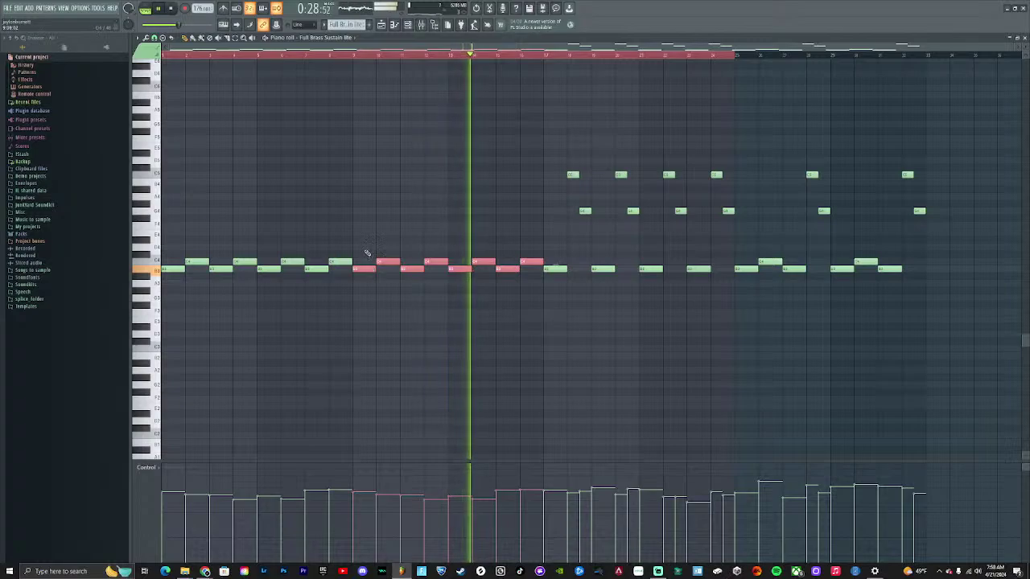
pyautogui.press('space')
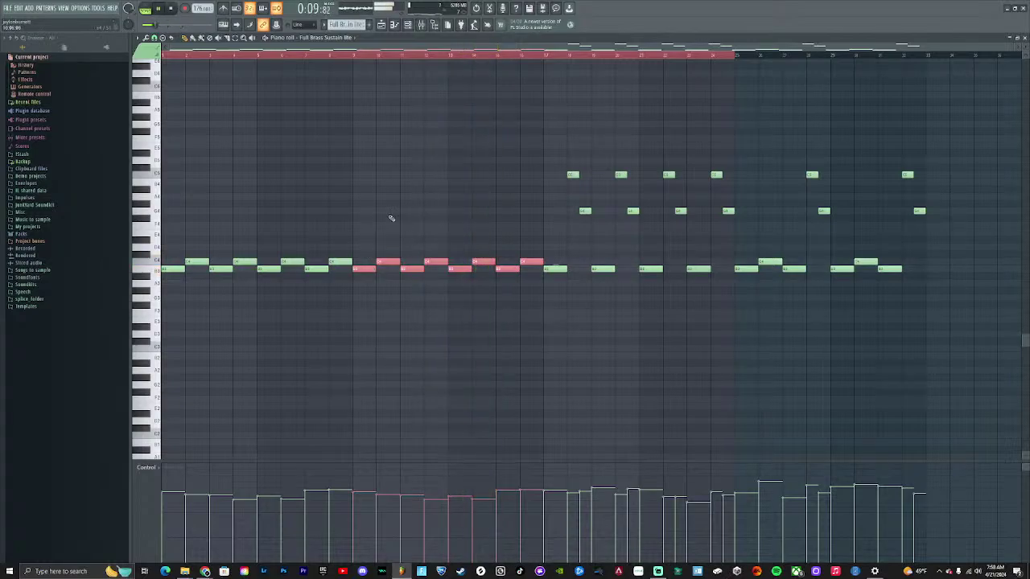
pyautogui.press('space')
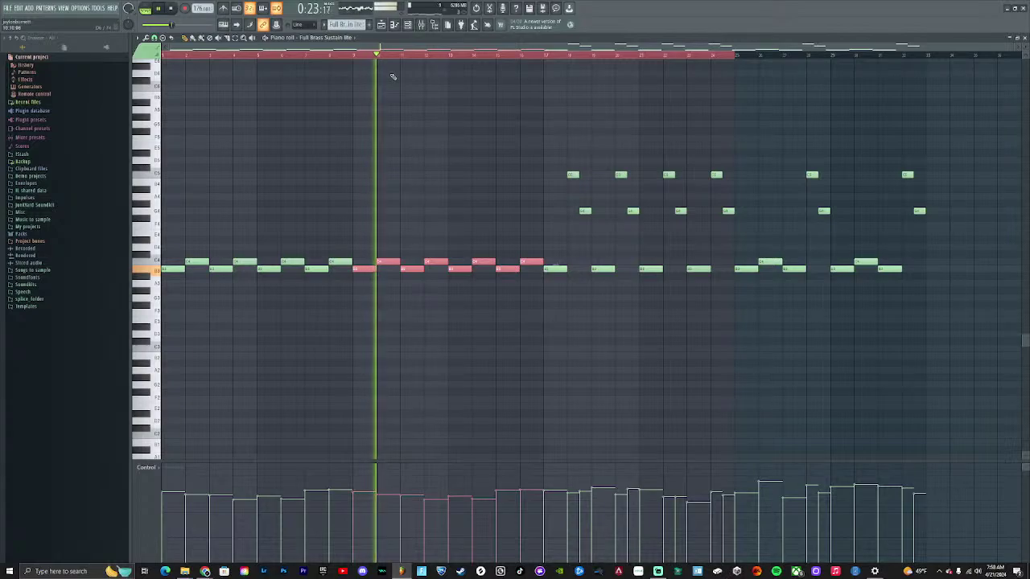
# Undo the duplication and shifting of the brass notes
pyautogui.hotkey('ctrl', 'z')
pyautogui.hotkey('ctrl', 'z')
pyautogui.hotkey('ctrl', 'z')
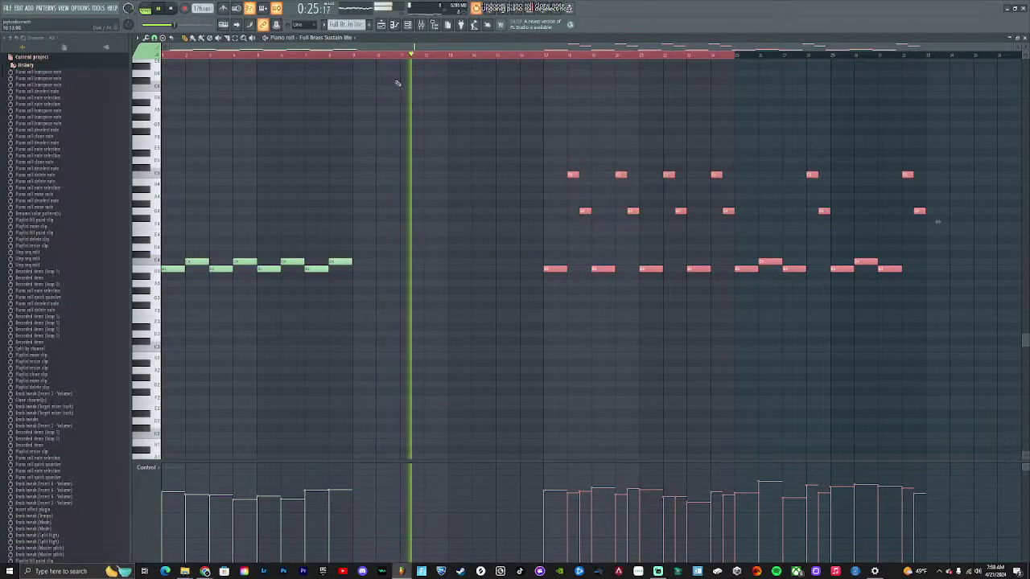
# Copy the first eight bars of brass notes to pattern bar 25 and extend the brass clip on Track 2 to bar 41
pyautogui.moveTo(346, 285); pyautogui.dragTo(742, 268)
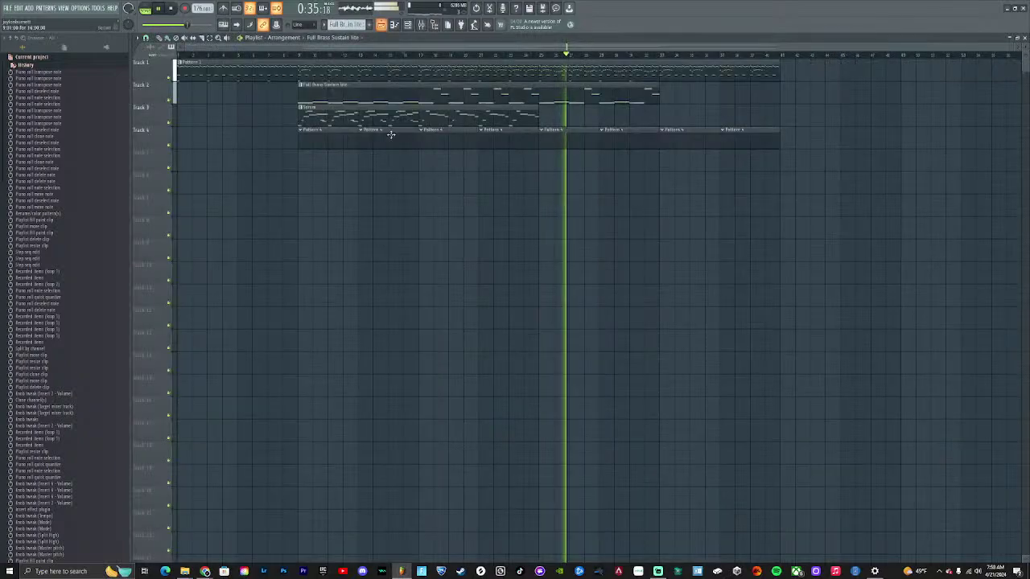
pyautogui.click(393, 25)
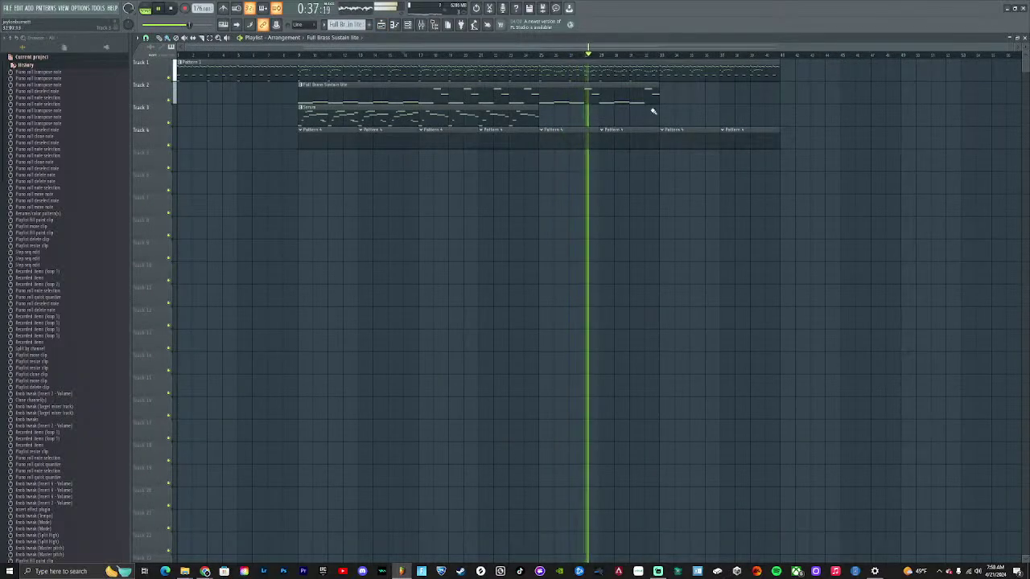
pyautogui.moveTo(657, 101); pyautogui.dragTo(779, 102)
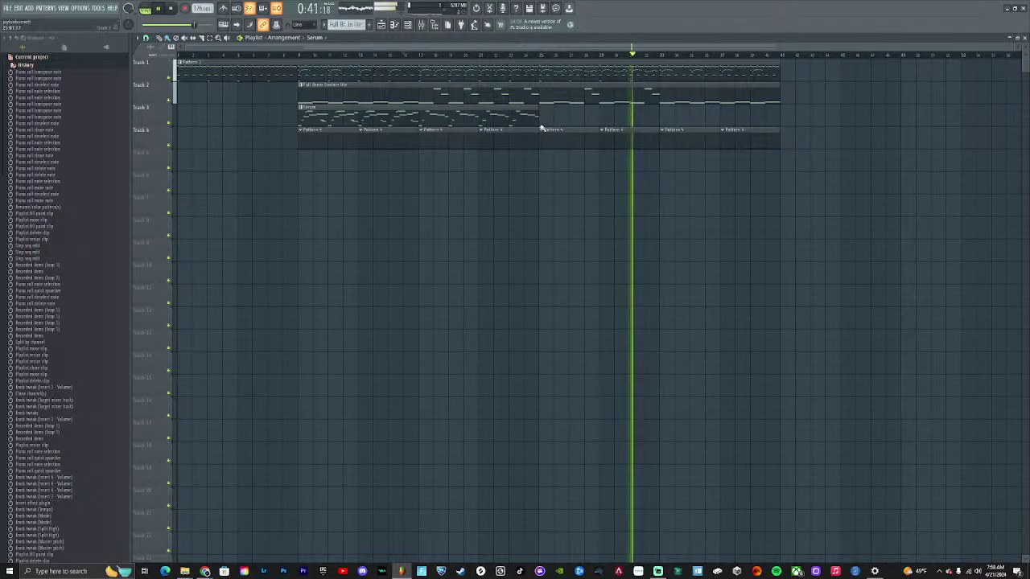
# Place a second Serum clip on Track 3 from bar 25 to bar 41 and restart playback
pyautogui.moveTo(542, 120); pyautogui.dragTo(751, 120)
pyautogui.press('space')
pyautogui.press('space')
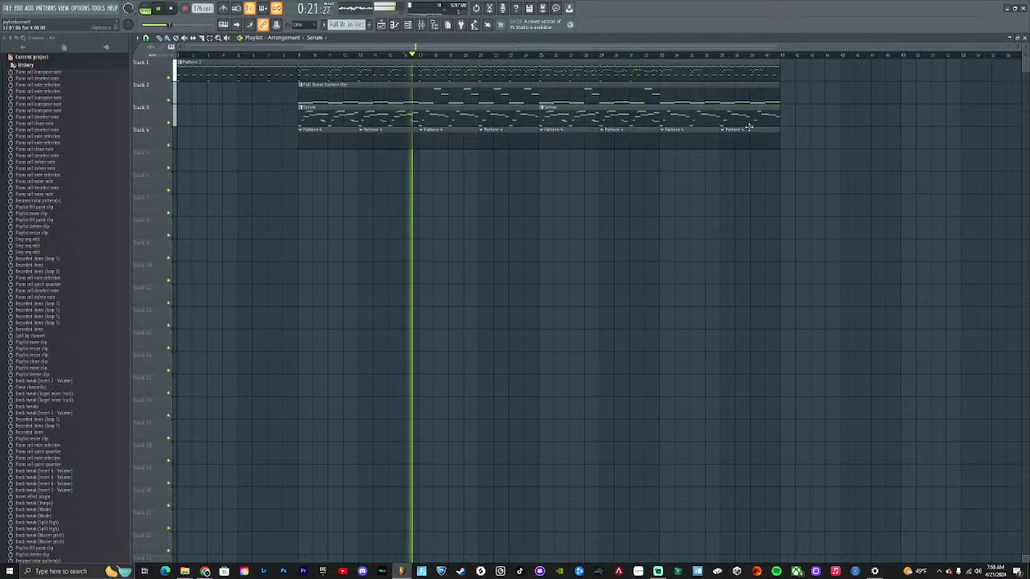
# Audition the arrangement, restart playback from where the second track's clip begins, and show the mixer
pyautogui.click(533, 58)
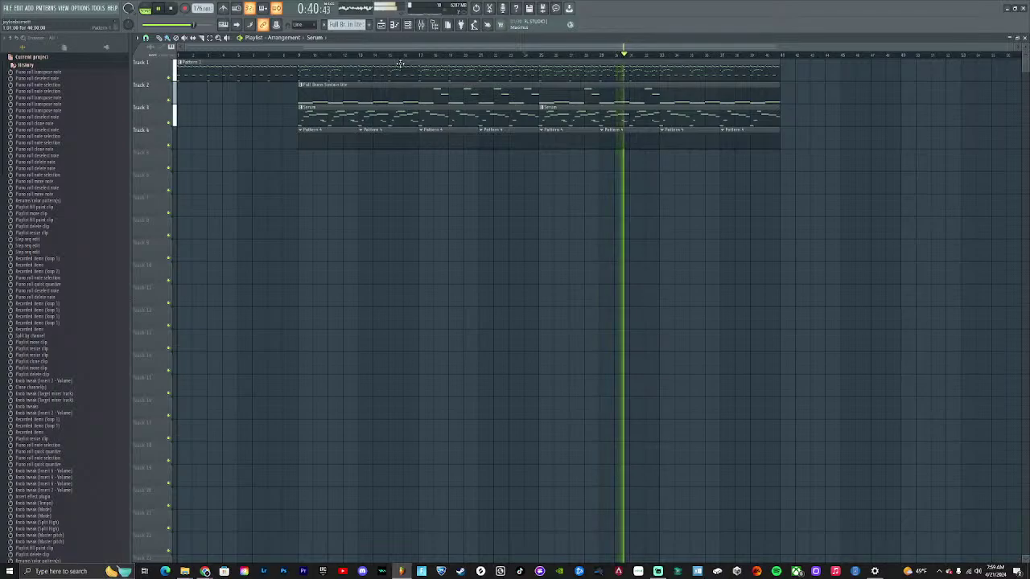
pyautogui.click(421, 26)
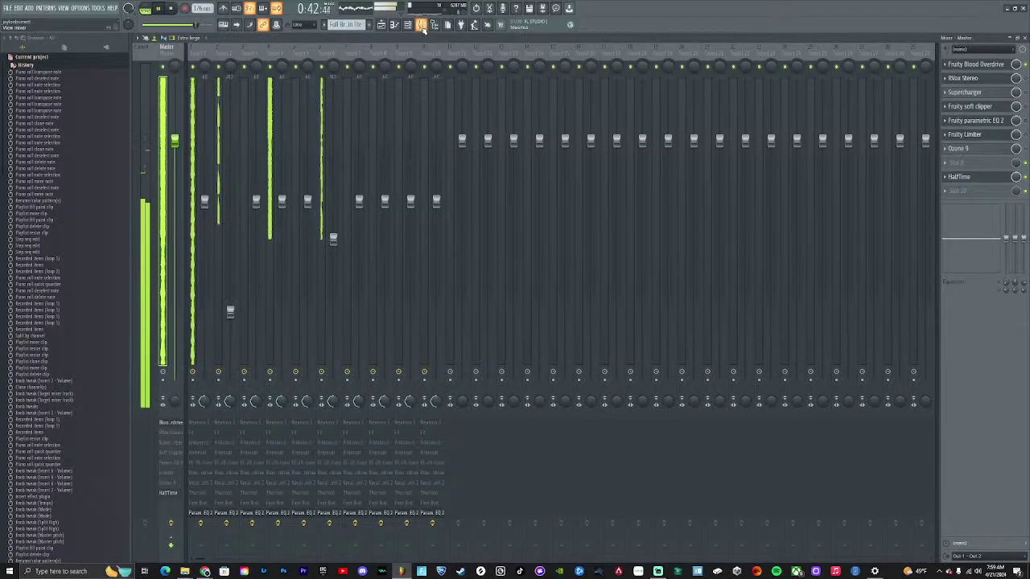
pyautogui.click(421, 26)
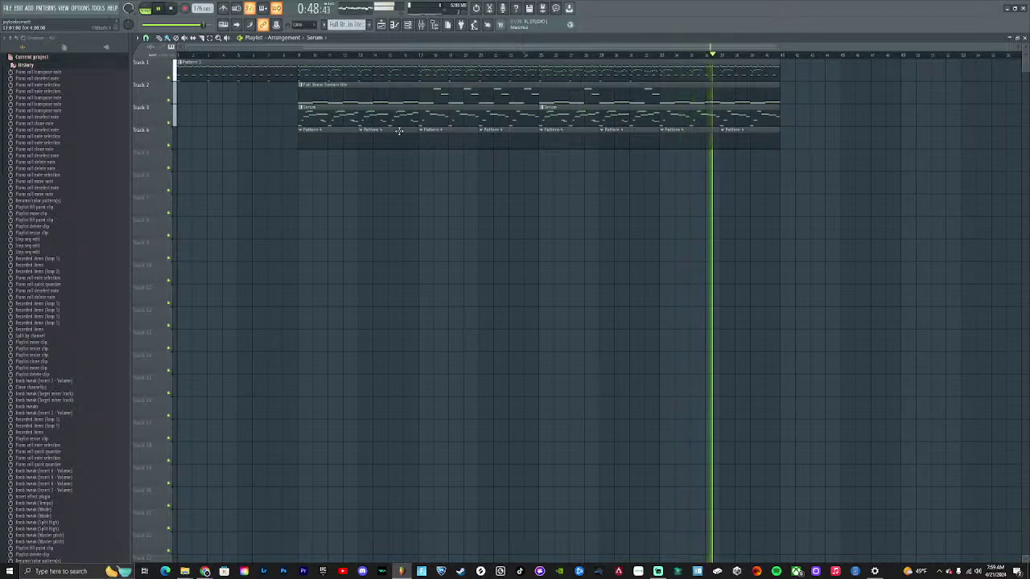
pyautogui.click(299, 54)
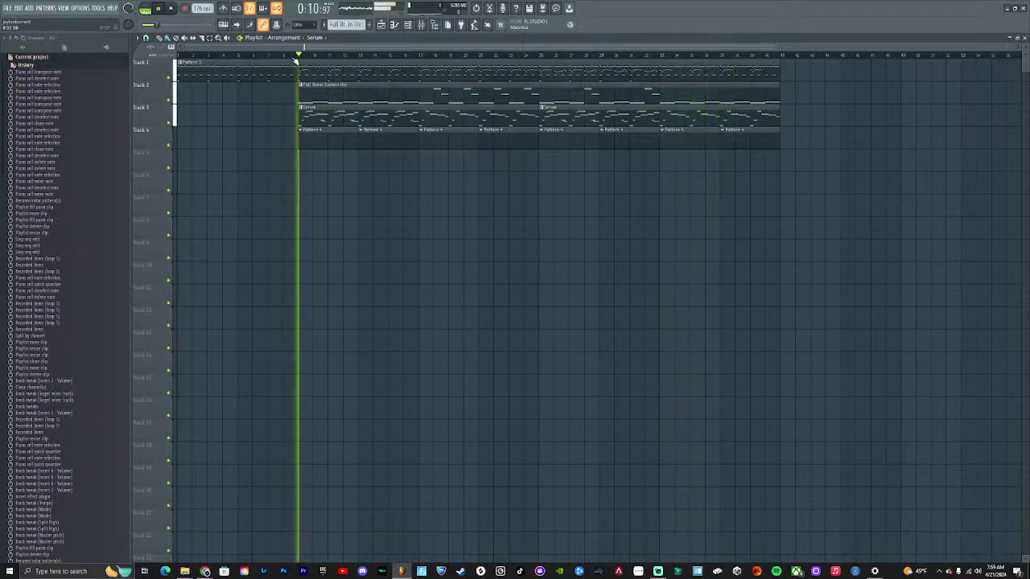
pyautogui.click(422, 25)
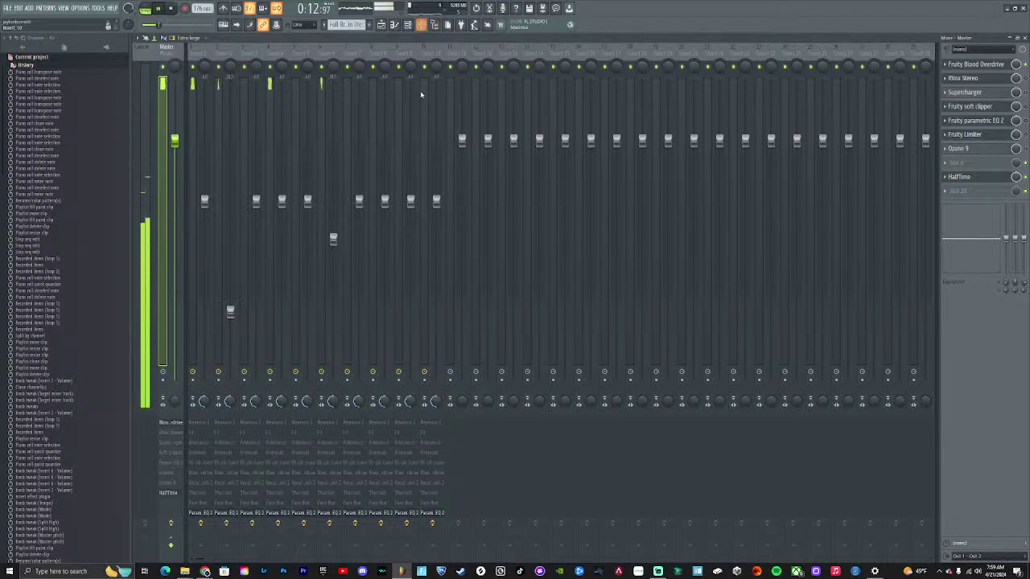
# Browse the soundkits for the Yung Faygo Hyperpop kit inside Q's Sauce and expand its Hi-Hats folder
pyautogui.scroll(-8, 108, 316)
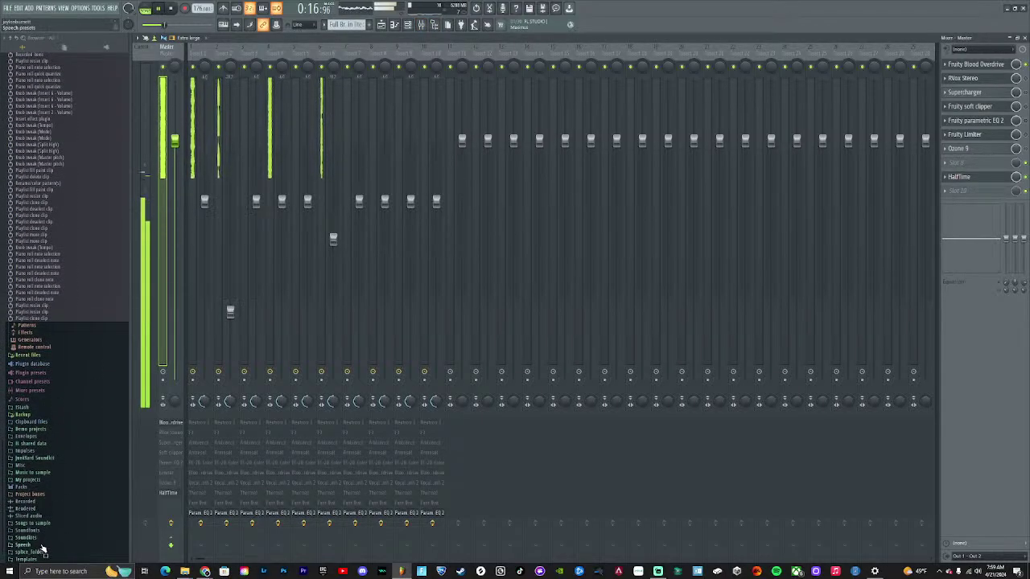
pyautogui.click(42, 538)
pyautogui.scroll(-5, 46, 486)
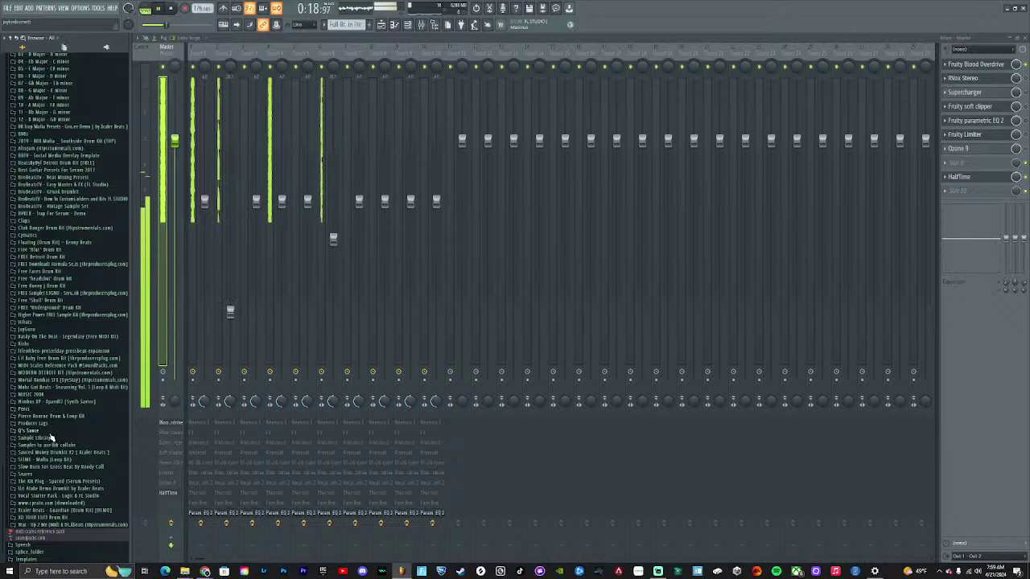
pyautogui.click(48, 434)
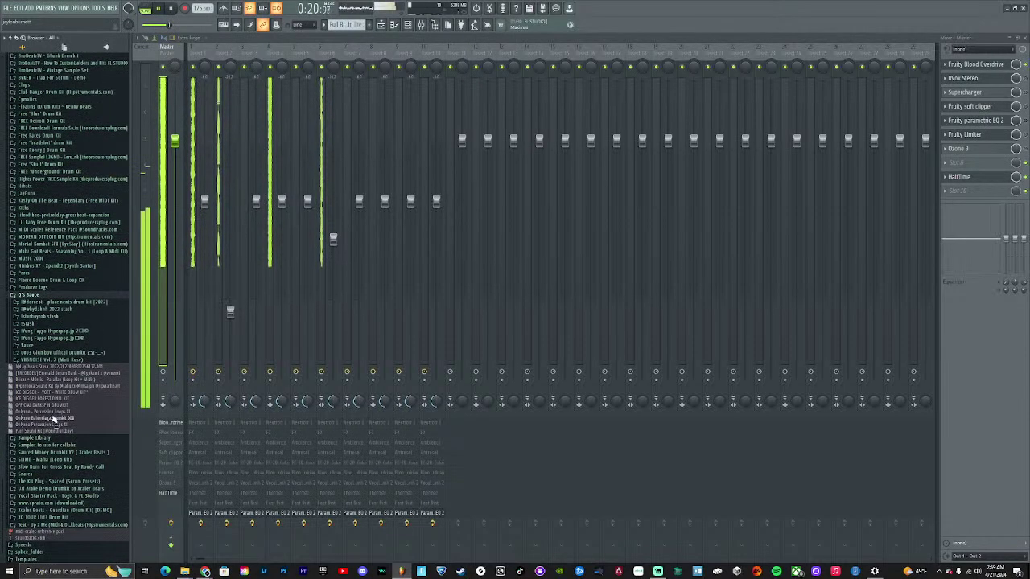
pyautogui.click(56, 339)
pyautogui.click(45, 369)
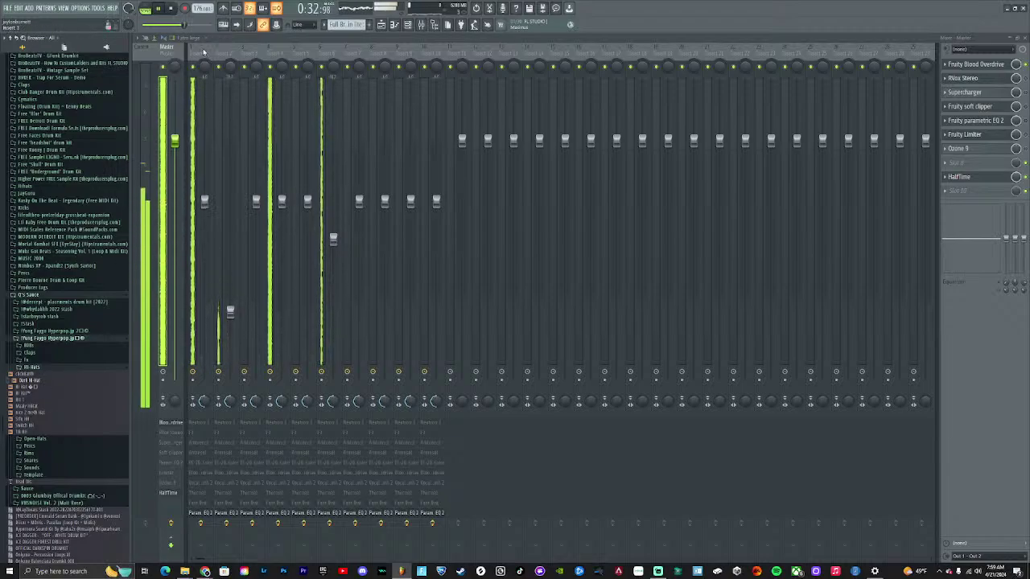
# Rename the empty mixer track Insert 12 as halftime and give it a pink colour
pyautogui.click(352, 52)
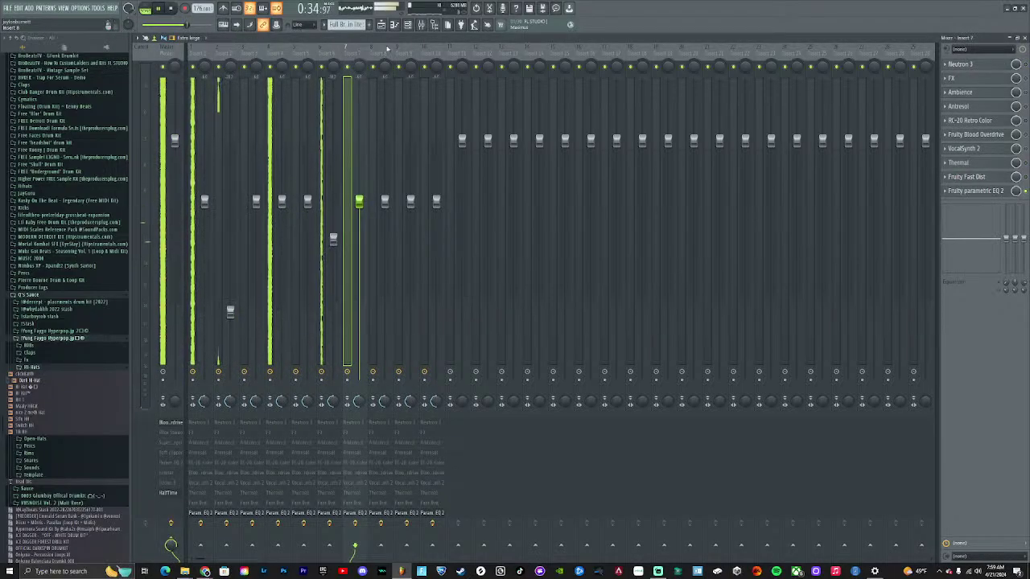
pyautogui.click(383, 51)
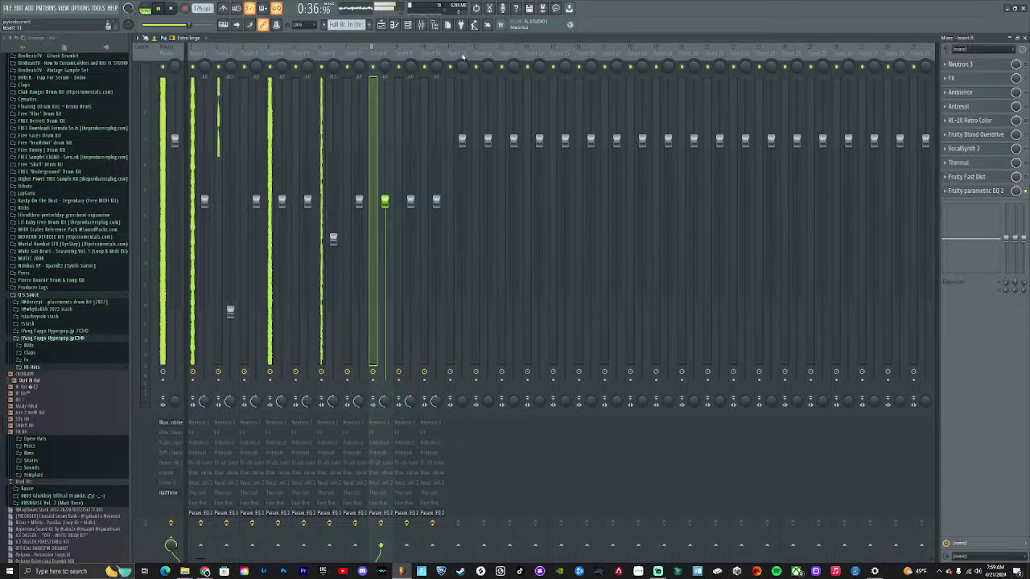
pyautogui.click(487, 52)
pyautogui.rightClick(488, 52)
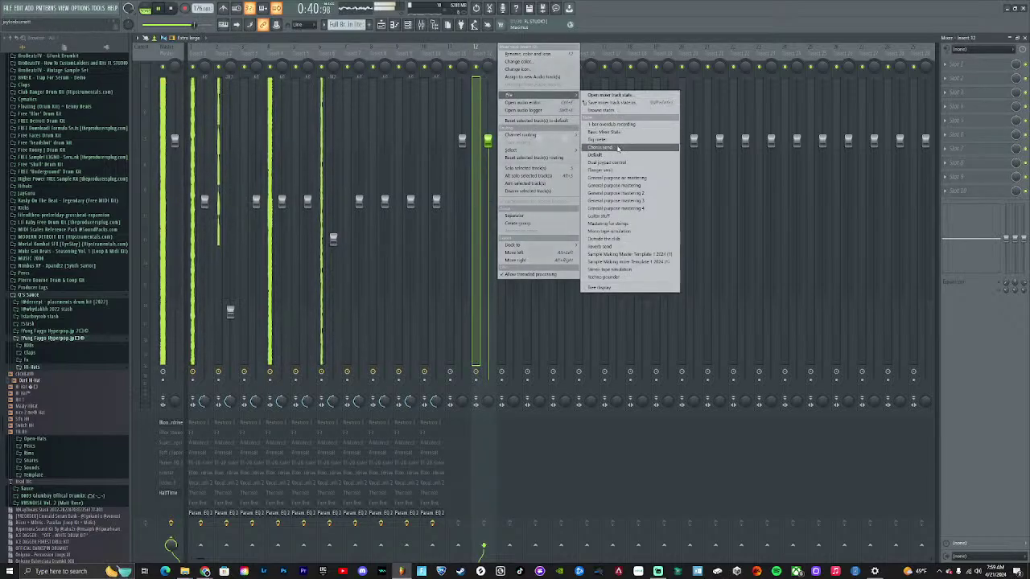
pyautogui.click(519, 54)
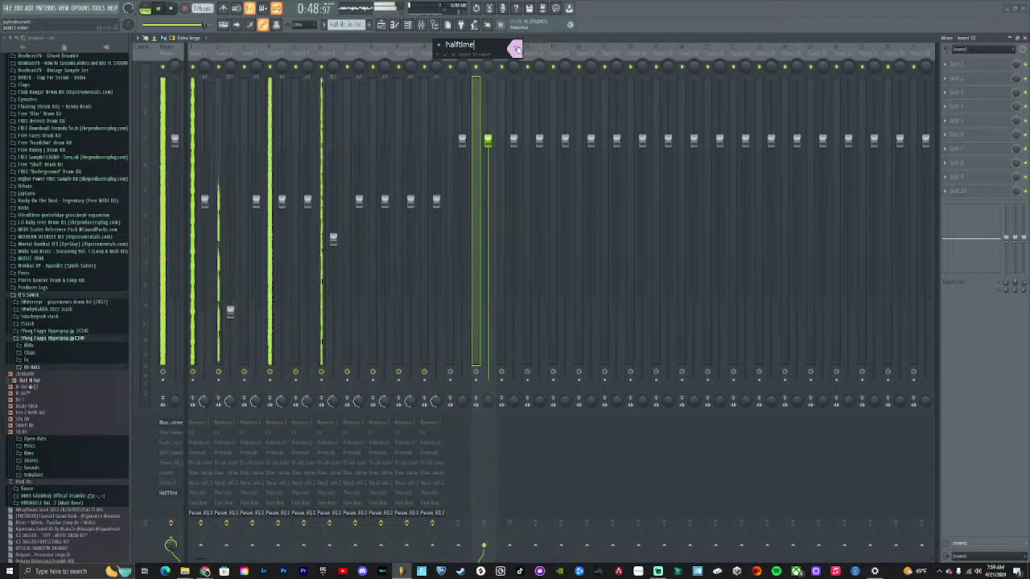
pyautogui.write('halftime')
pyautogui.press('Return')
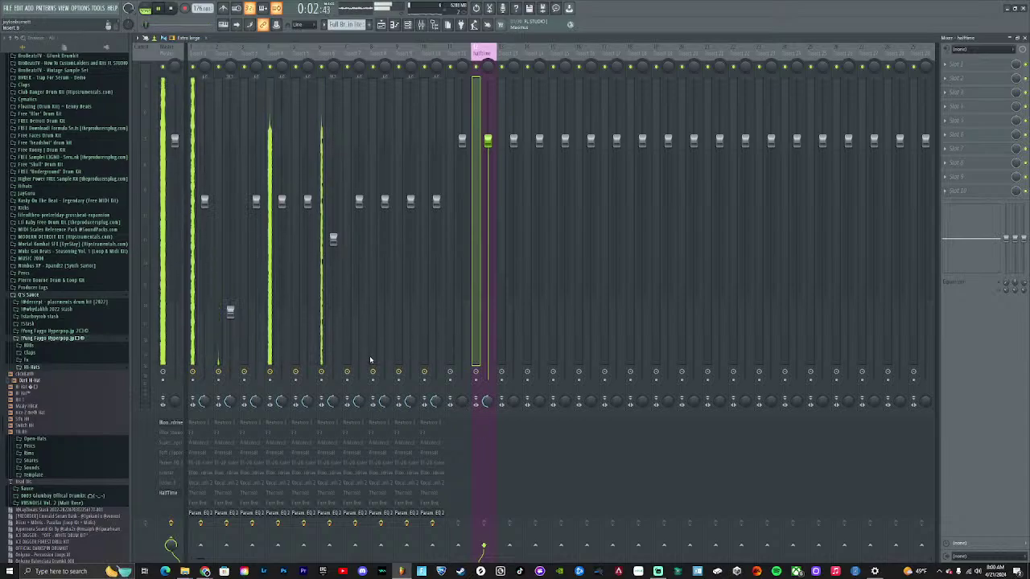
# Route mixer inserts 1 and 2 to the halftime track only
pyautogui.click(199, 55)
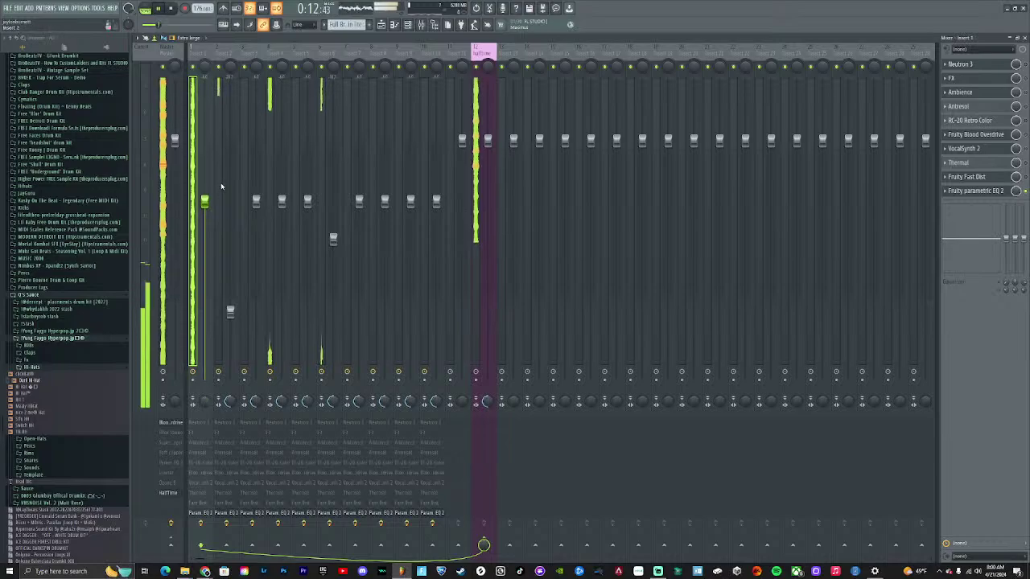
pyautogui.click(219, 55)
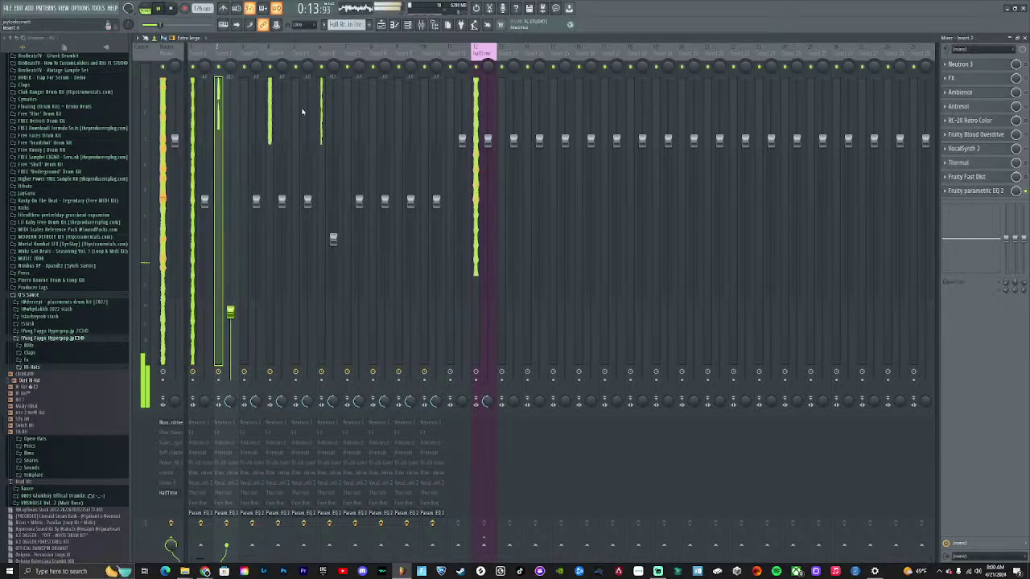
pyautogui.rightClick(491, 545)
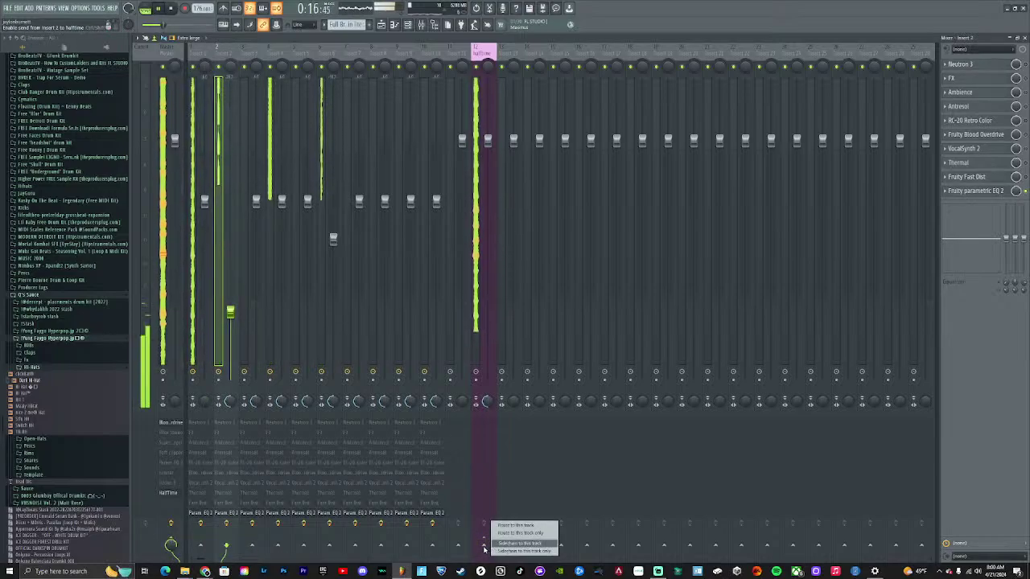
pyautogui.click(533, 533)
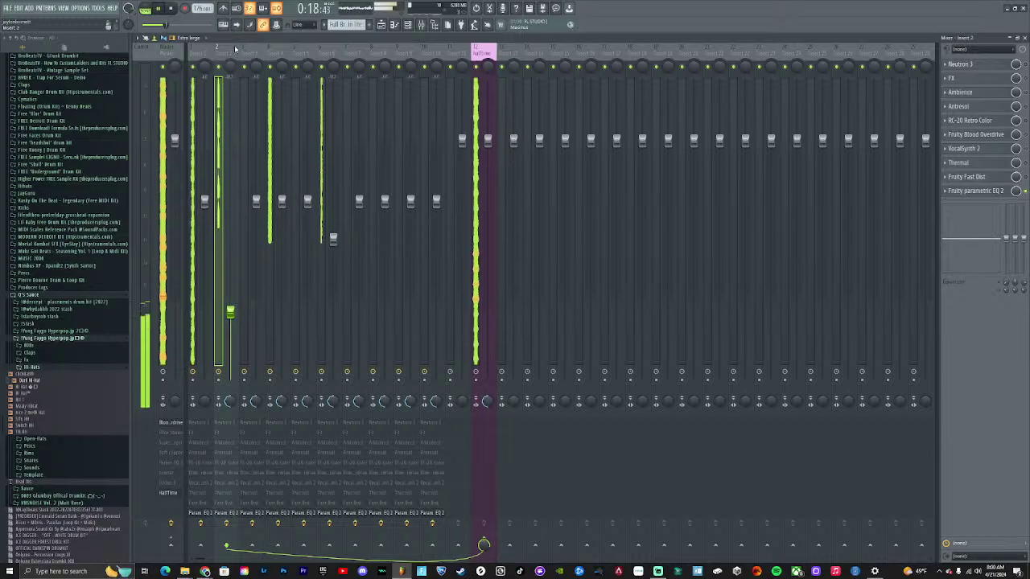
pyautogui.click(192, 54)
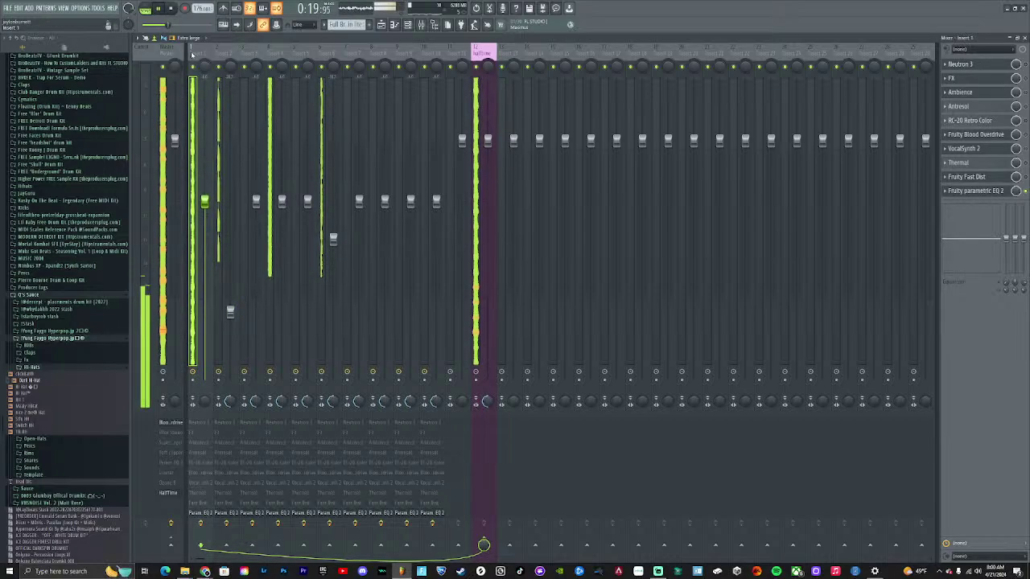
pyautogui.click(484, 545)
pyautogui.rightClick(483, 545)
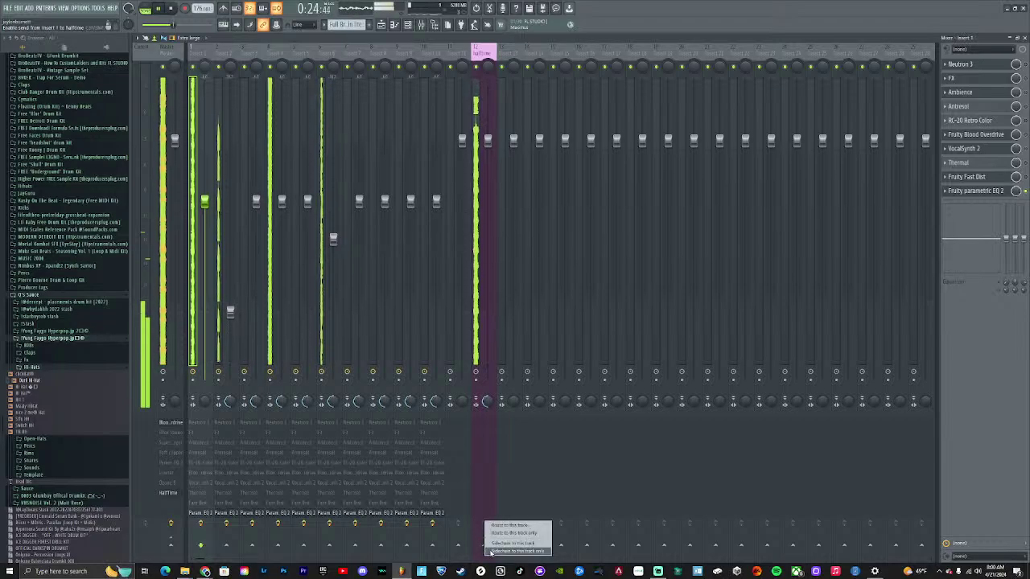
pyautogui.click(510, 534)
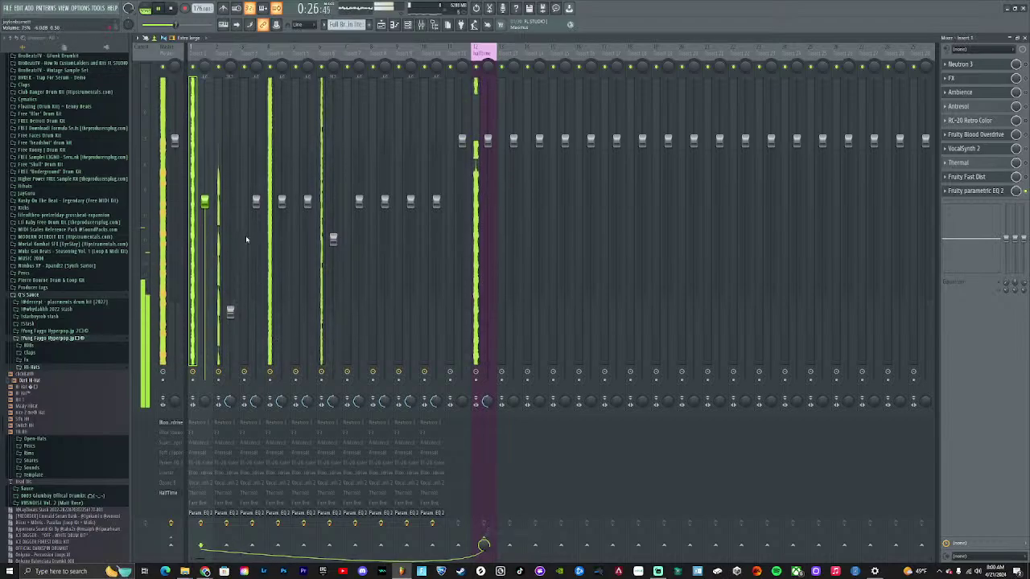
# Route mixer inserts 3 and 4 to the halftime track only
pyautogui.click(249, 54)
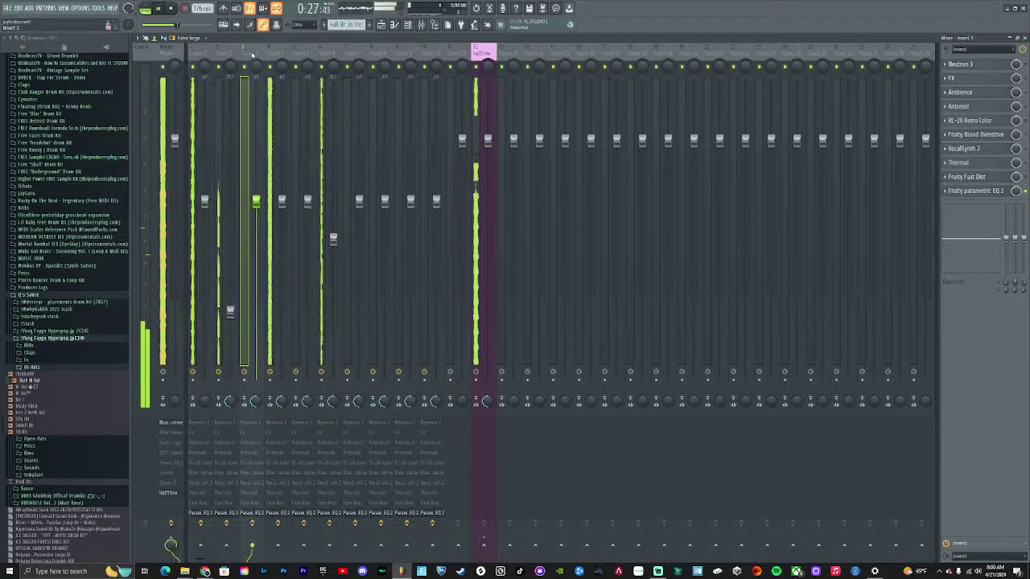
pyautogui.rightClick(486, 546)
pyautogui.click(533, 534)
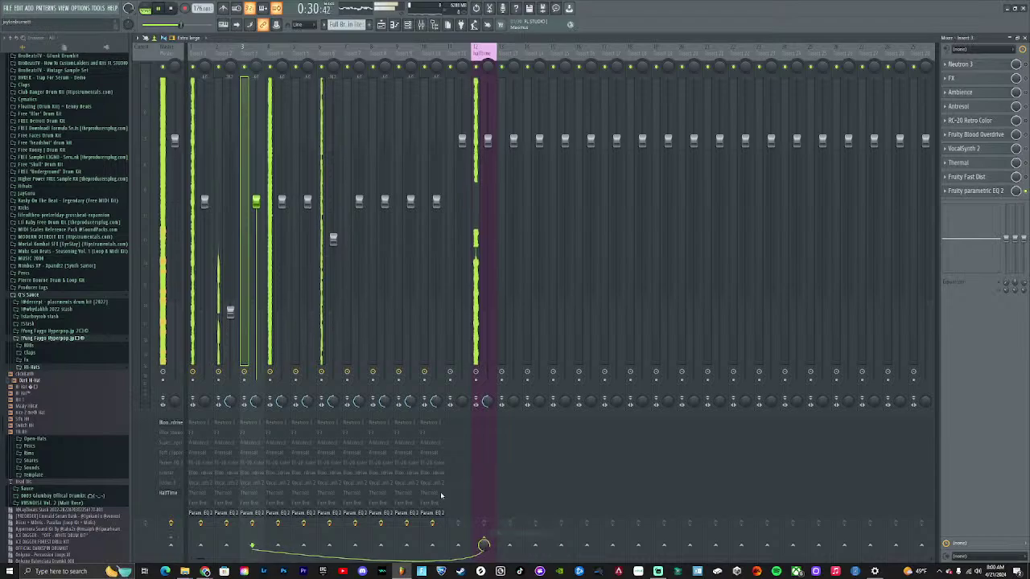
pyautogui.click(270, 57)
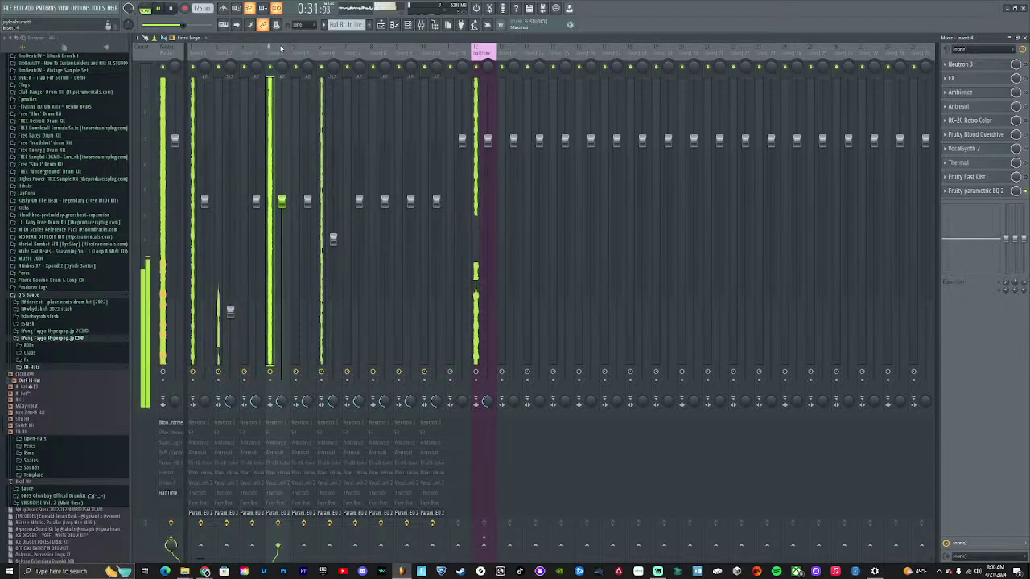
pyautogui.rightClick(486, 546)
pyautogui.click(524, 533)
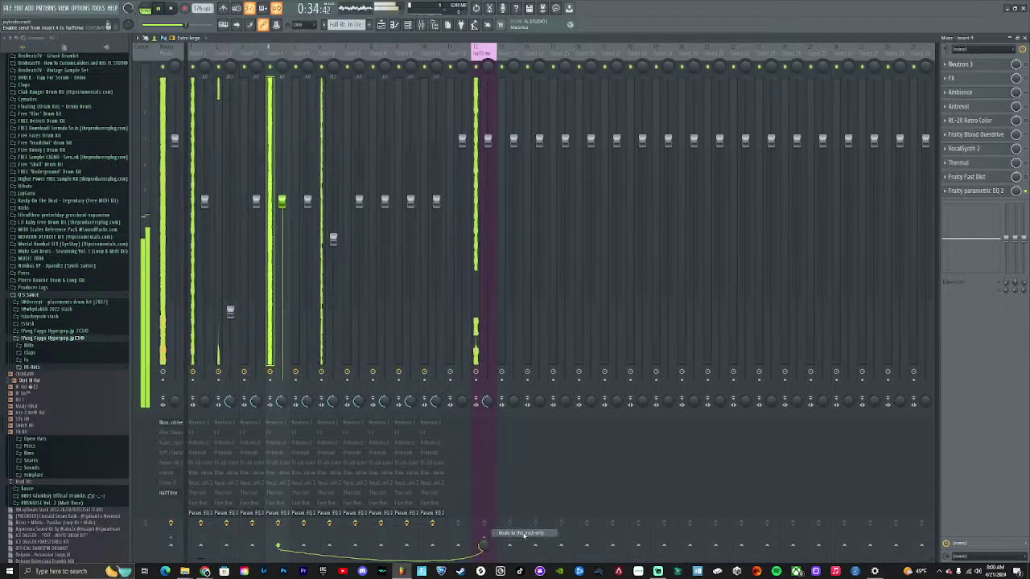
# Route mixer inserts 5 and 6 to the halftime track only and check the neighbouring inserts' routing
pyautogui.click(306, 54)
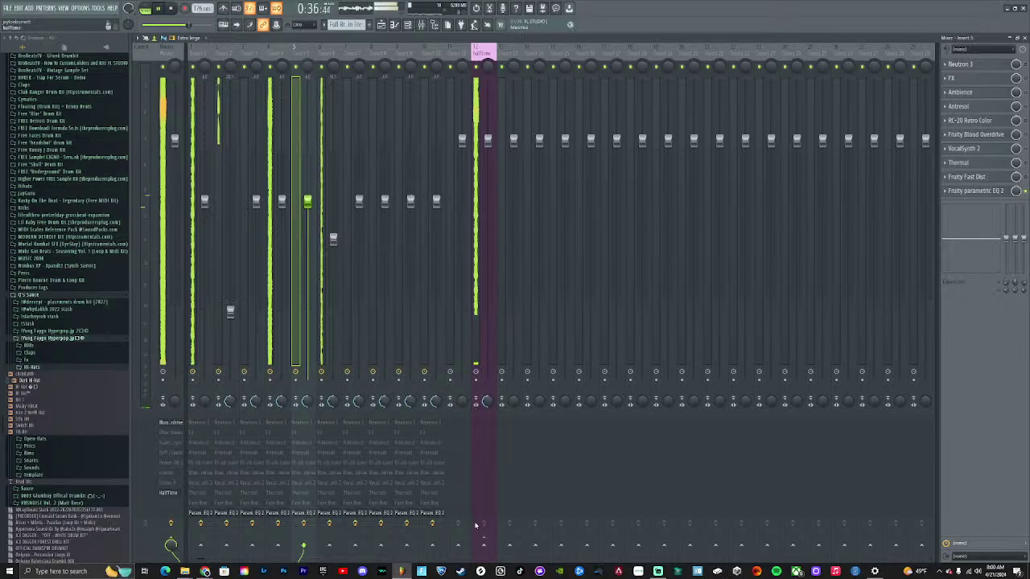
pyautogui.click(485, 547)
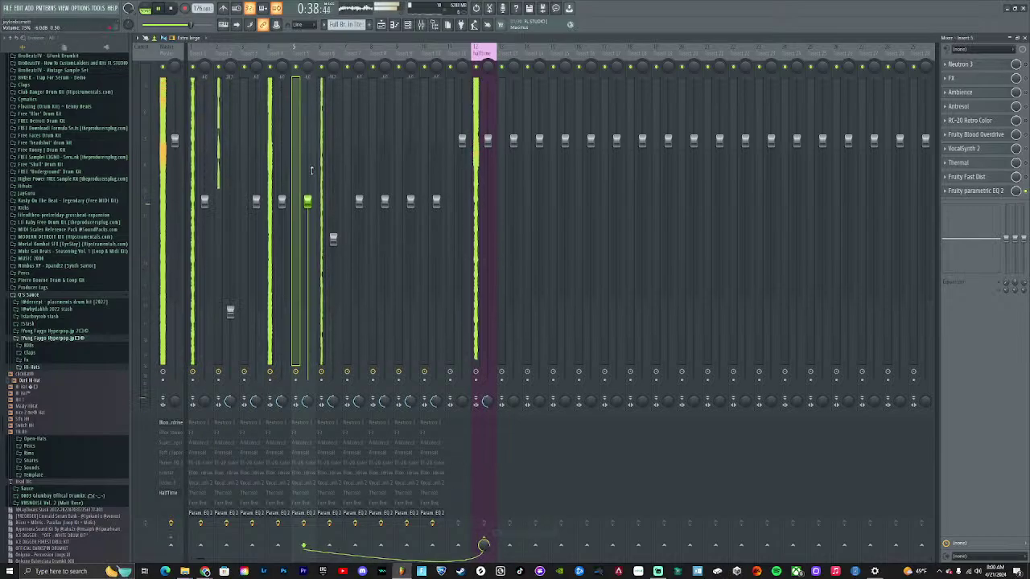
pyautogui.click(325, 55)
pyautogui.rightClick(483, 535)
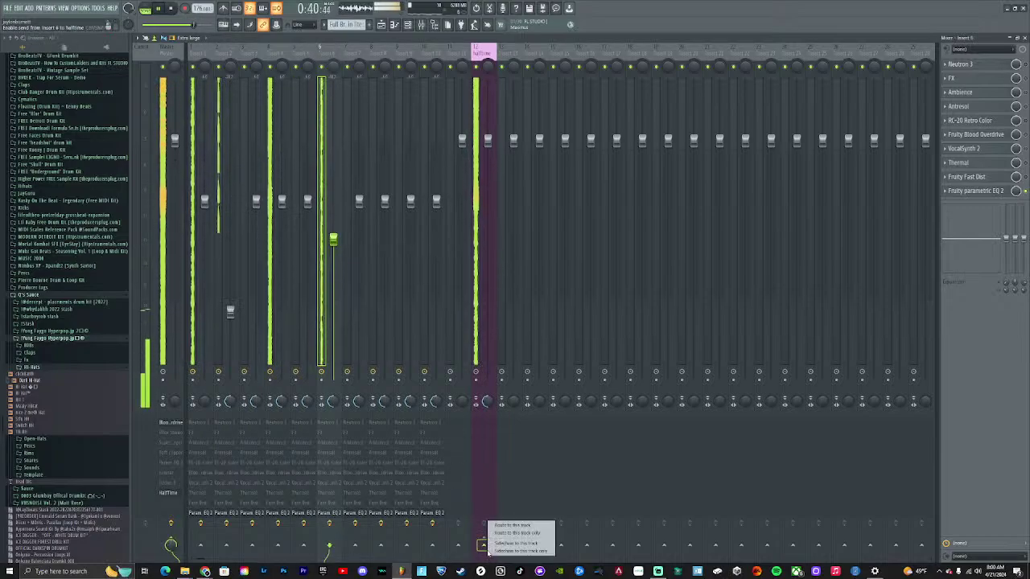
pyautogui.click(528, 533)
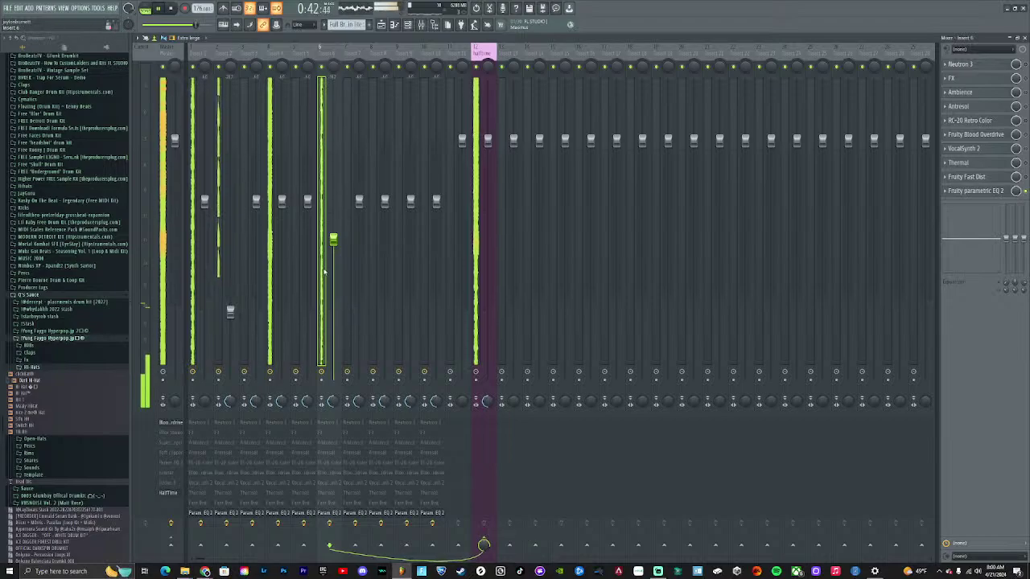
pyautogui.press('Left')
pyautogui.press('Left')
pyautogui.press('Left')
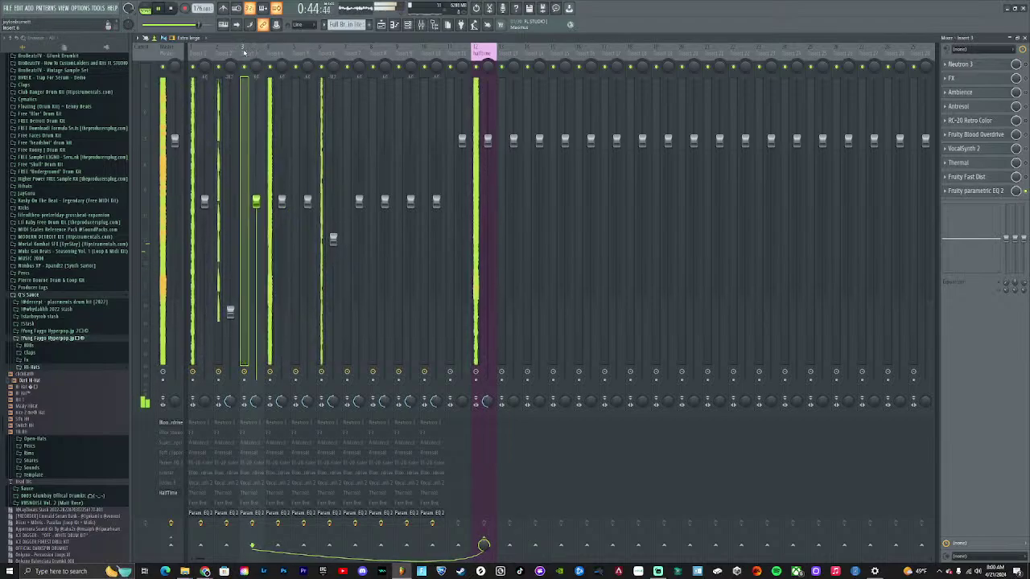
pyautogui.press('Right')
pyautogui.click(321, 58)
pyautogui.click(348, 61)
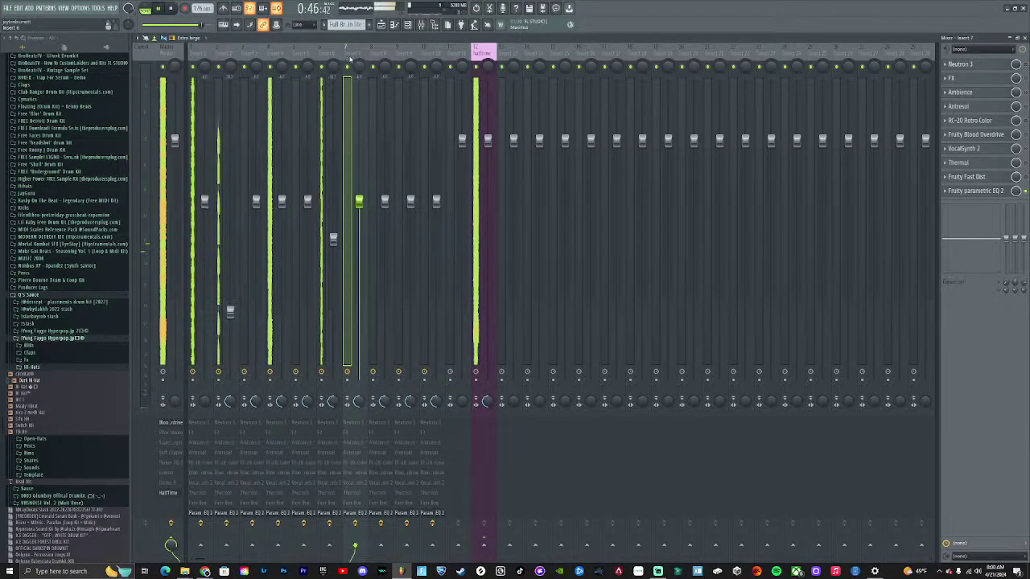
# Copy the HalfTime effect from the Master track onto the halftime mixer track, then reselect the Master
pyautogui.click(162, 59)
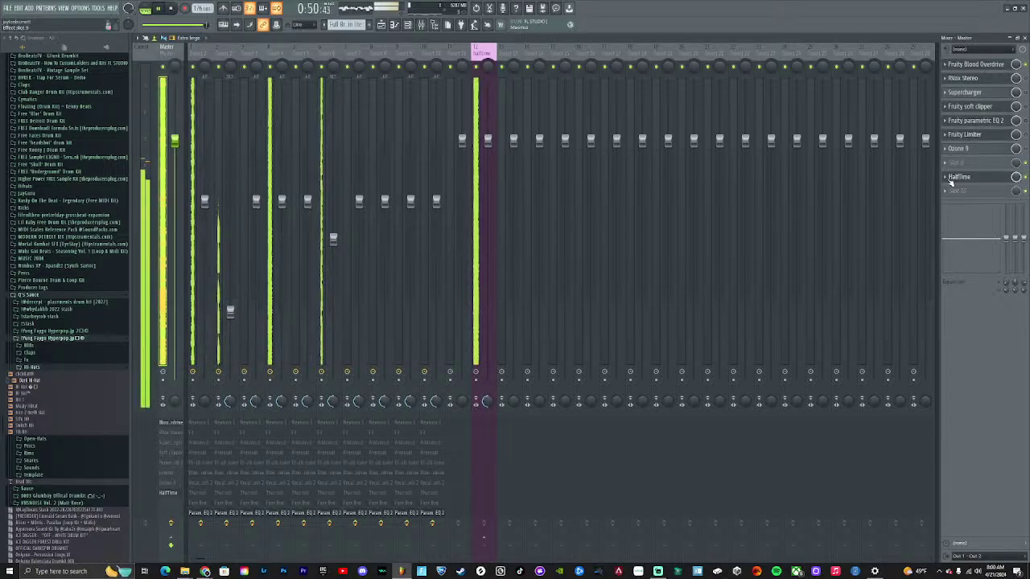
pyautogui.click(947, 177)
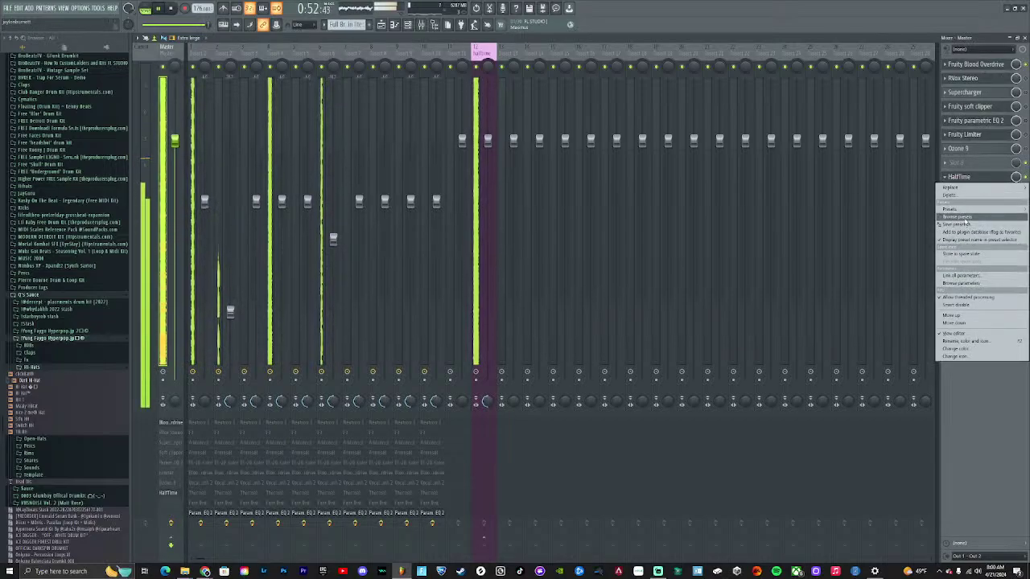
pyautogui.moveTo(967, 226); pyautogui.dragTo(649, 148)
pyautogui.moveTo(485, 53); pyautogui.dragTo(483, 53)
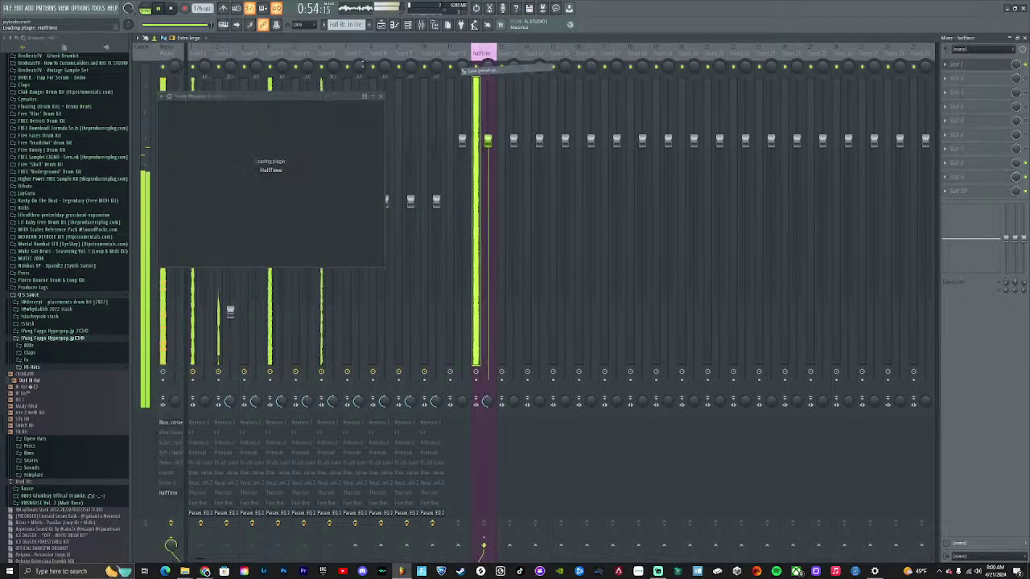
pyautogui.click(180, 54)
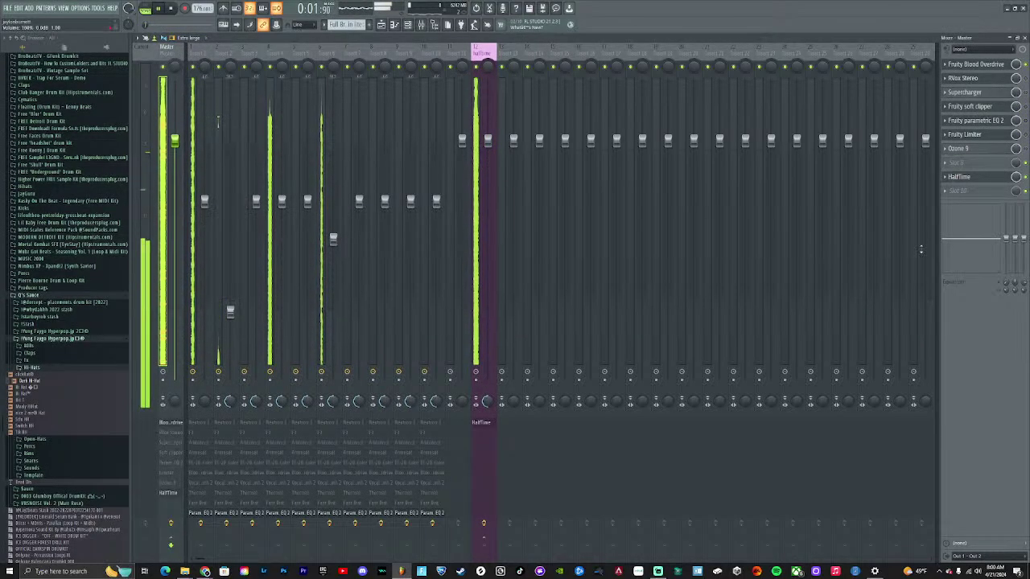
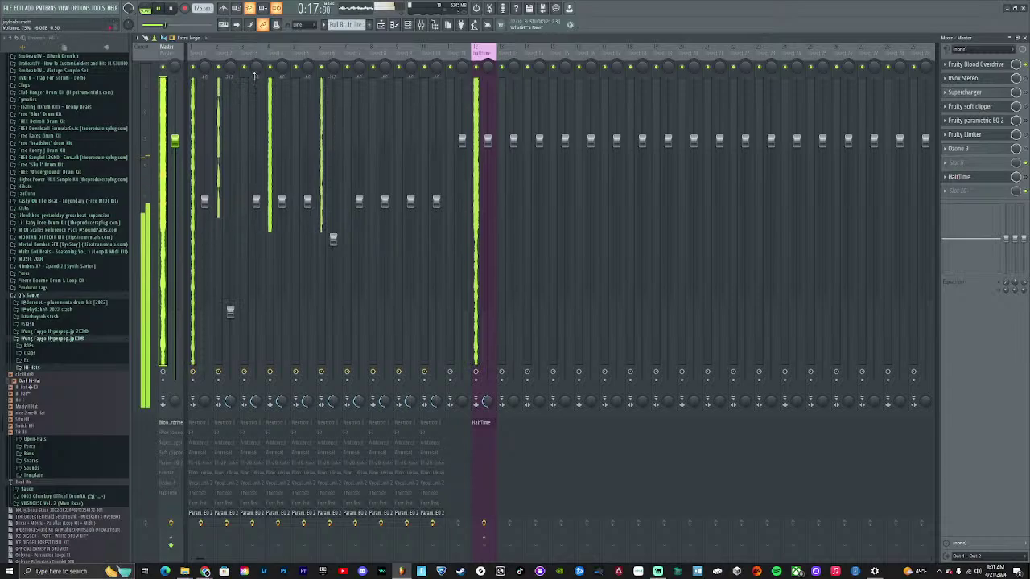
# Compare the effect slots and routing of the halftime track, the Master and insert 1 during playback
pyautogui.click(484, 53)
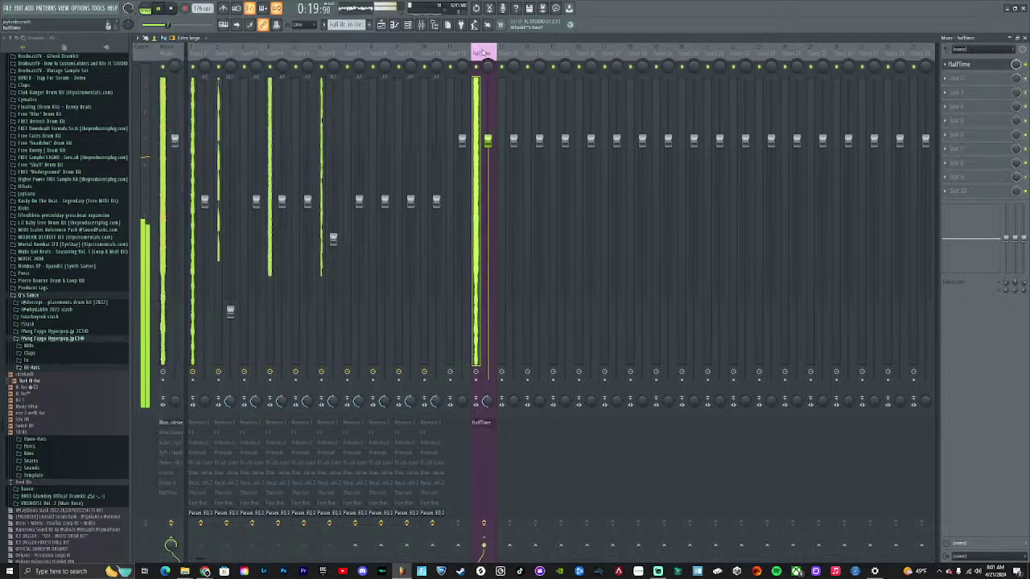
pyautogui.click(167, 57)
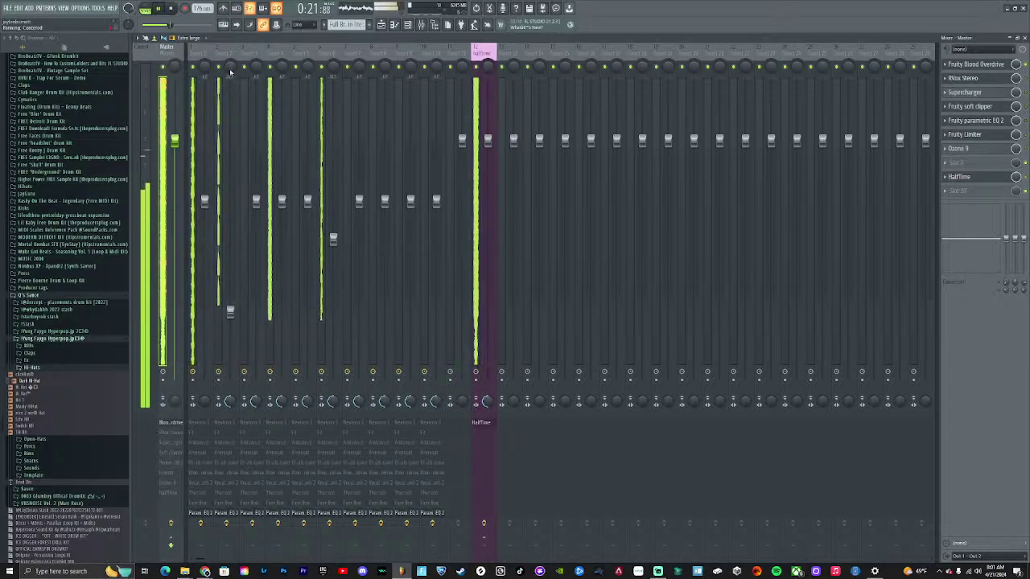
pyautogui.click(480, 53)
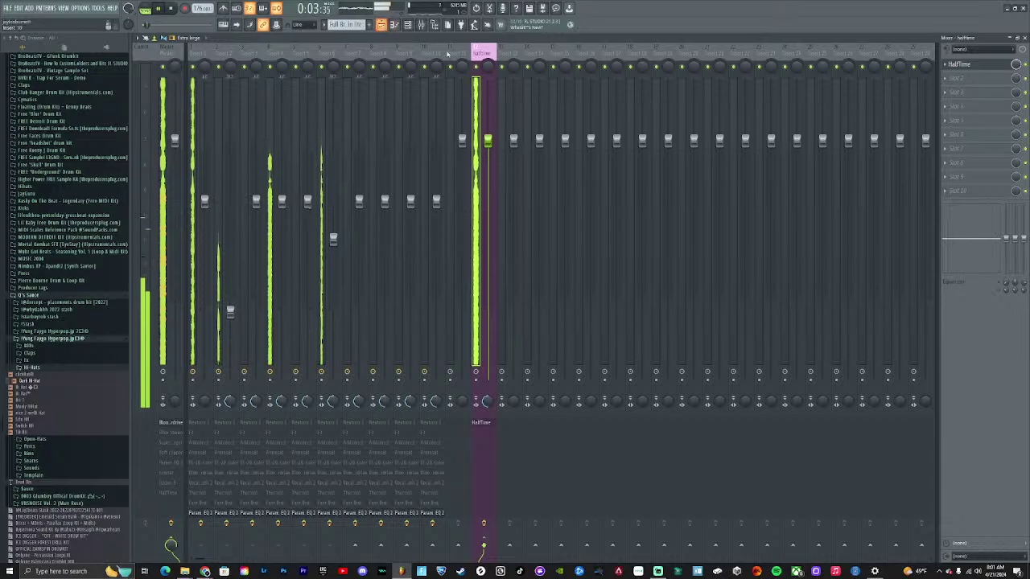
pyautogui.click(212, 64)
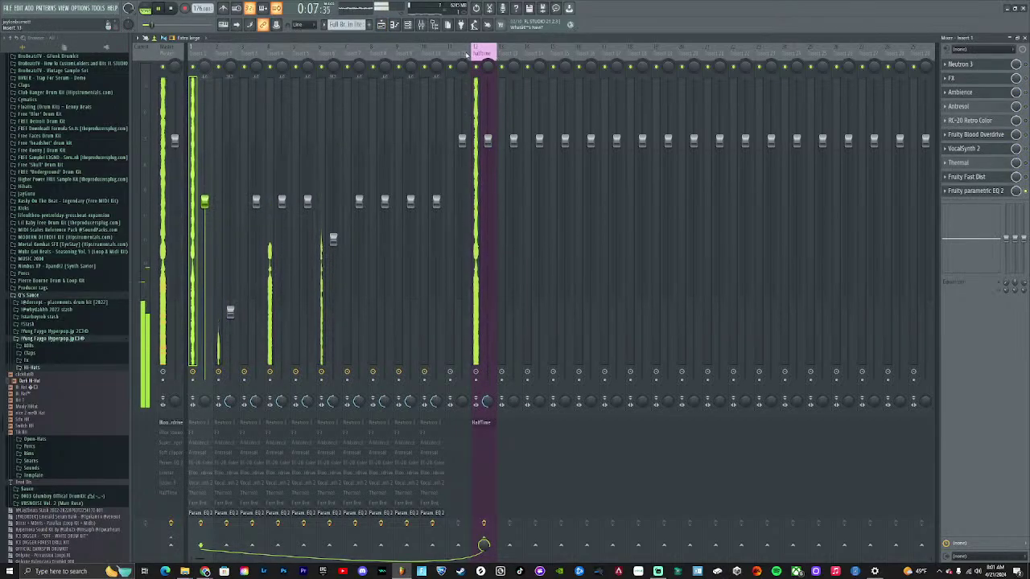
pyautogui.click(482, 55)
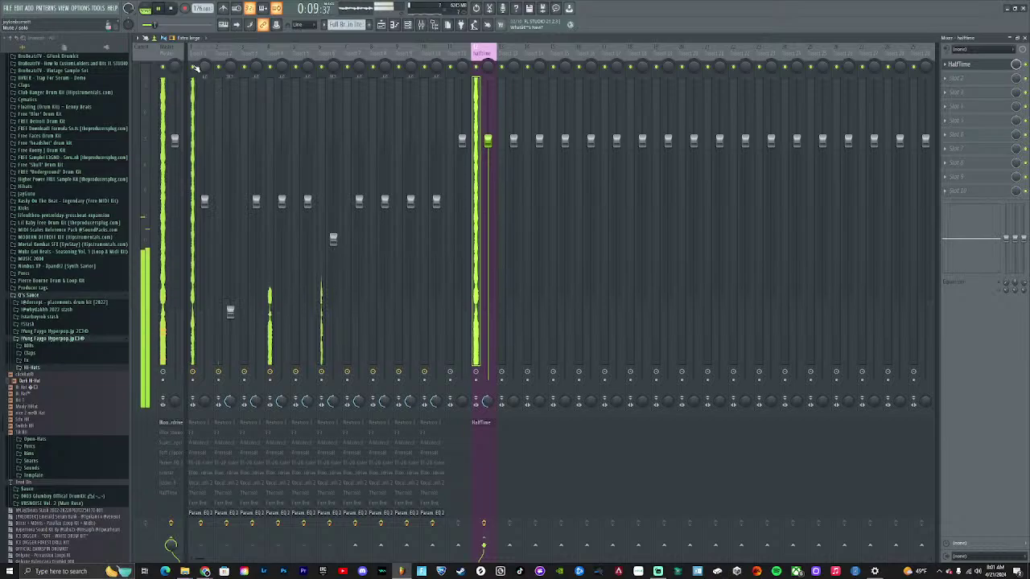
pyautogui.click(169, 70)
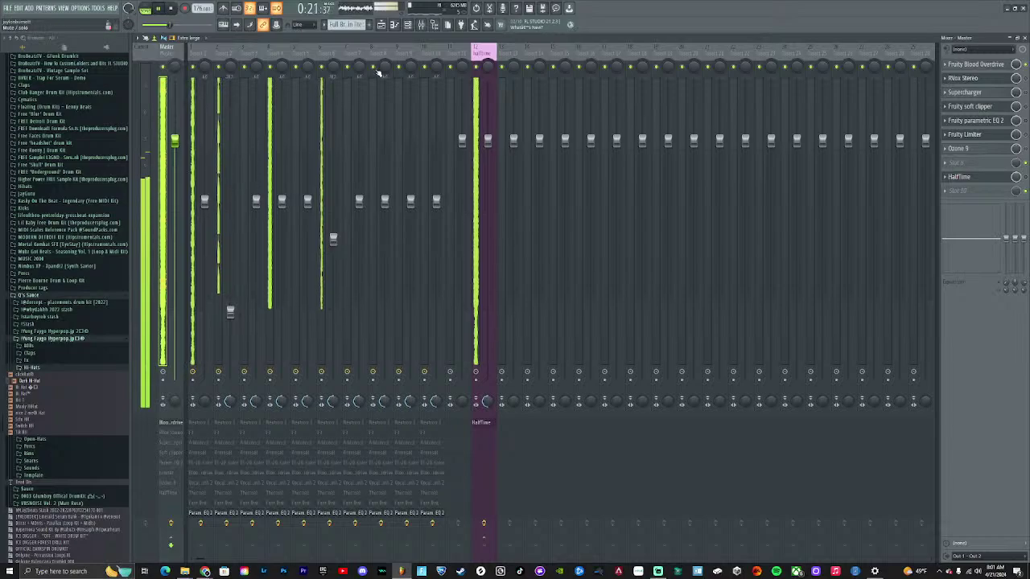
# Audition mixer inserts 4, 6 and 1 in solo, unsolo them, and lower insert 4's volume to about -11 dB
pyautogui.click(275, 52)
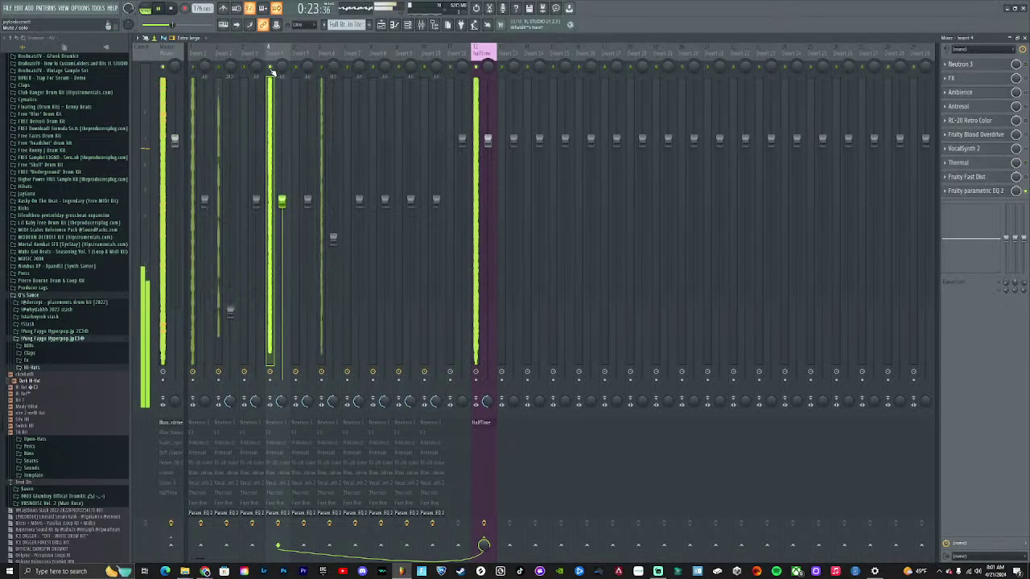
pyautogui.rightClick(272, 69)
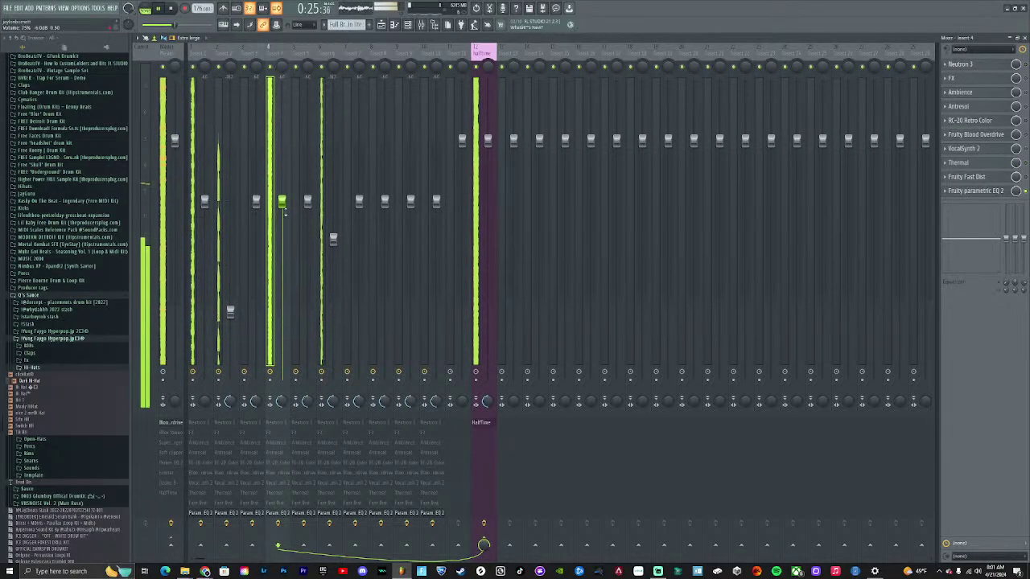
pyautogui.rightClick(322, 70)
pyautogui.rightClick(322, 70)
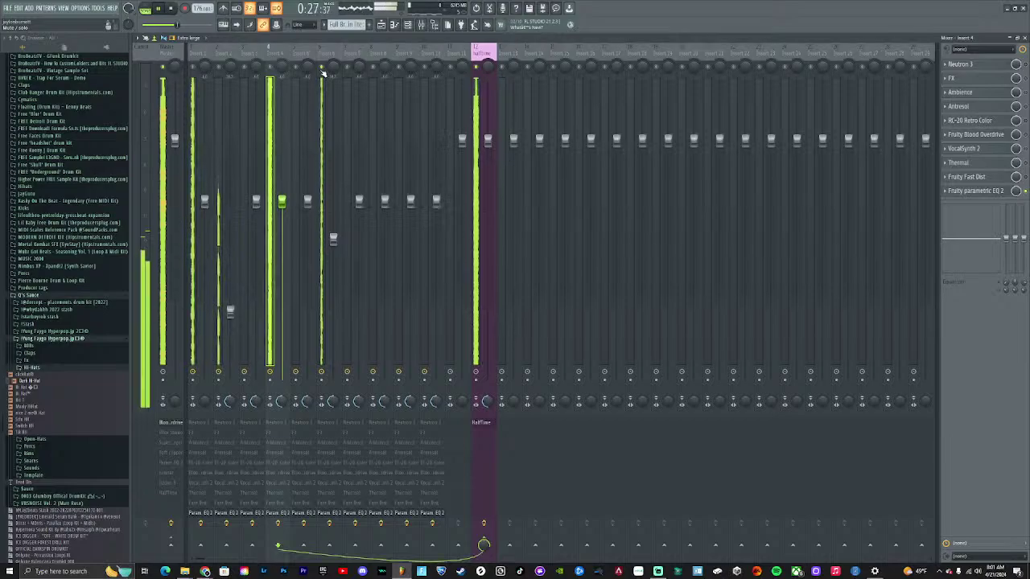
pyautogui.rightClick(194, 69)
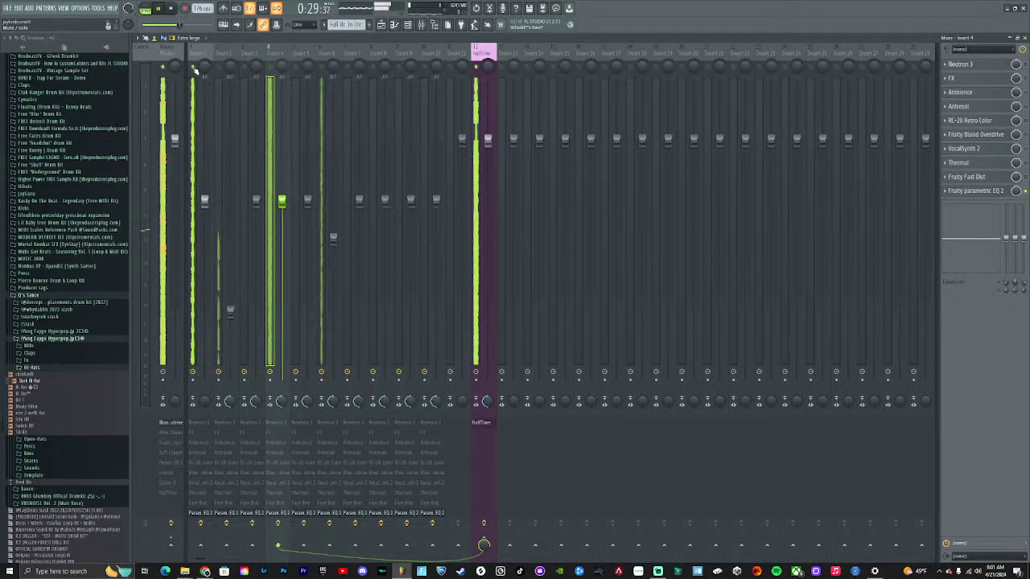
pyautogui.rightClick(193, 69)
pyautogui.moveTo(281, 200); pyautogui.dragTo(287, 248)
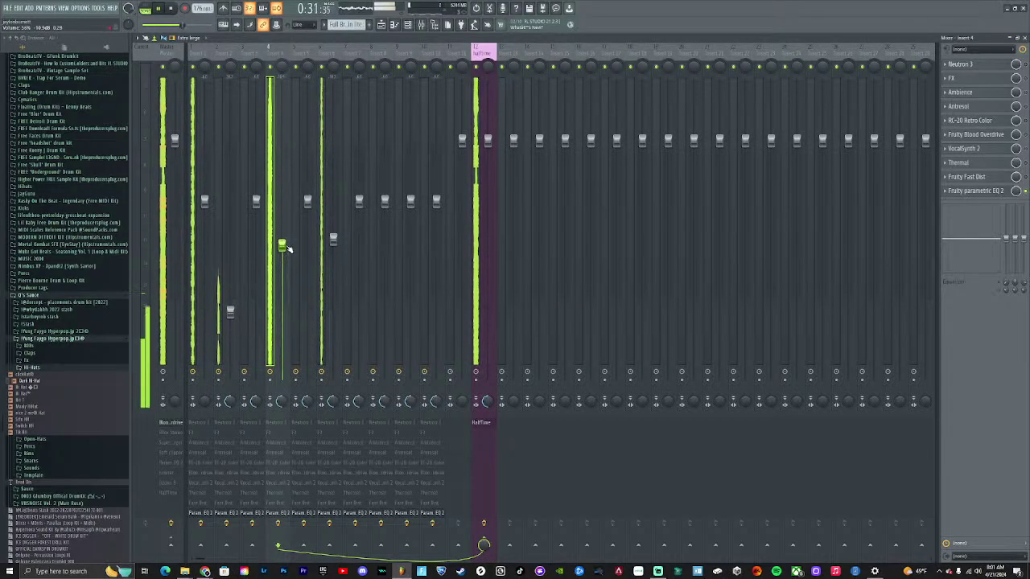
# Check that inserts 1, 2, 4 and 6 are routed to the halftime track
pyautogui.click(194, 88)
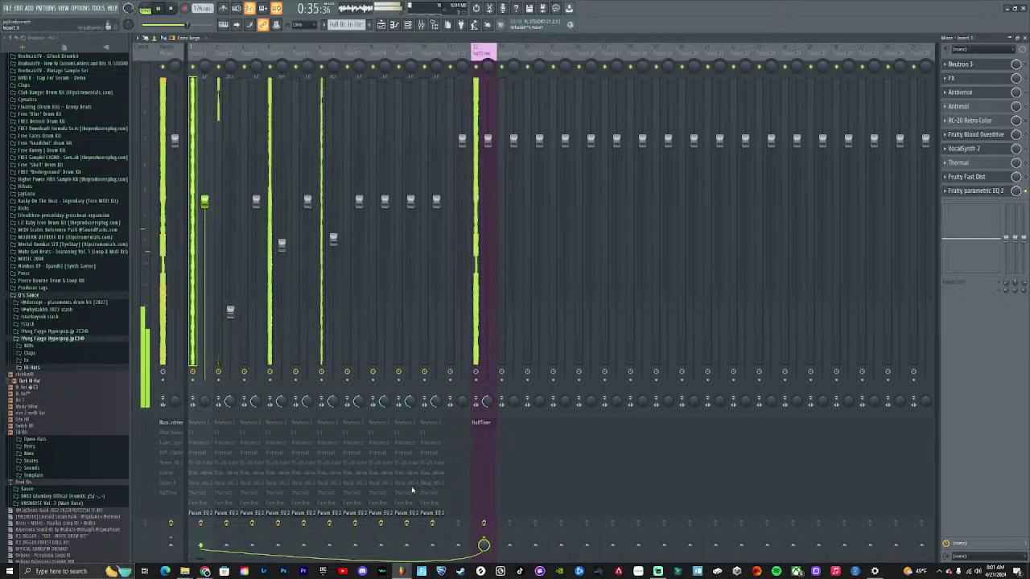
pyautogui.click(235, 233)
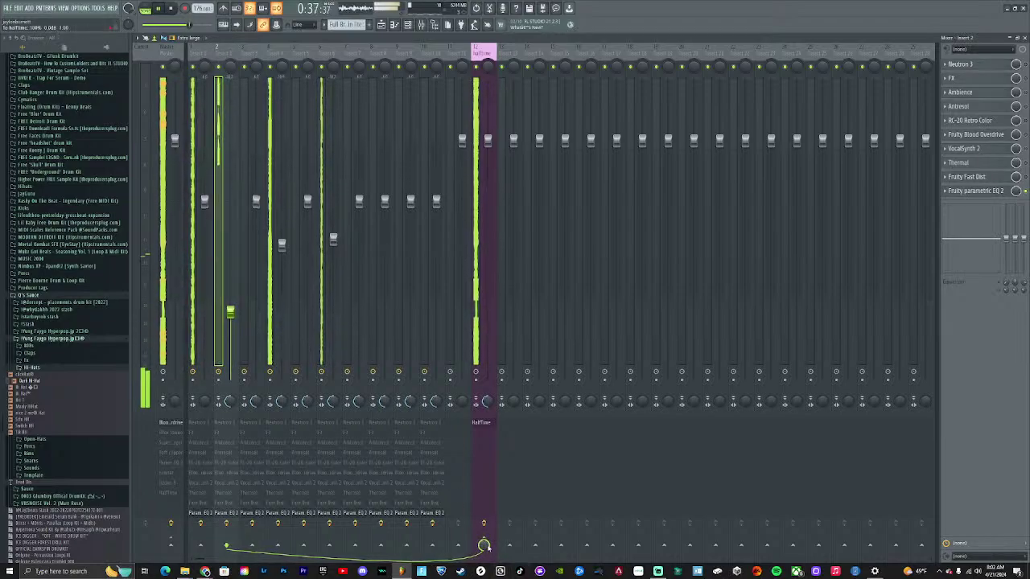
pyautogui.press('Right')
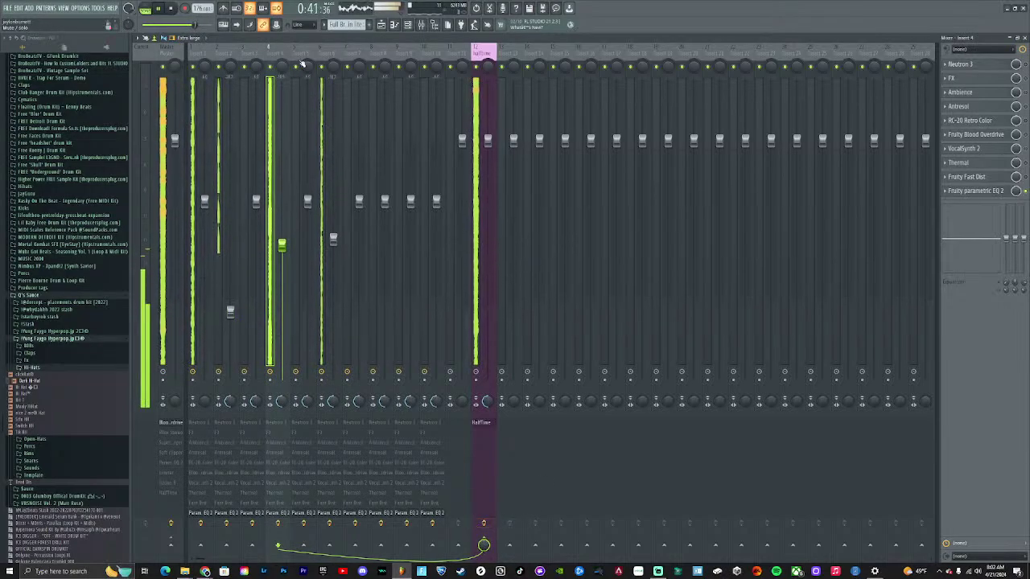
pyautogui.press('Right')
pyautogui.press('Right')
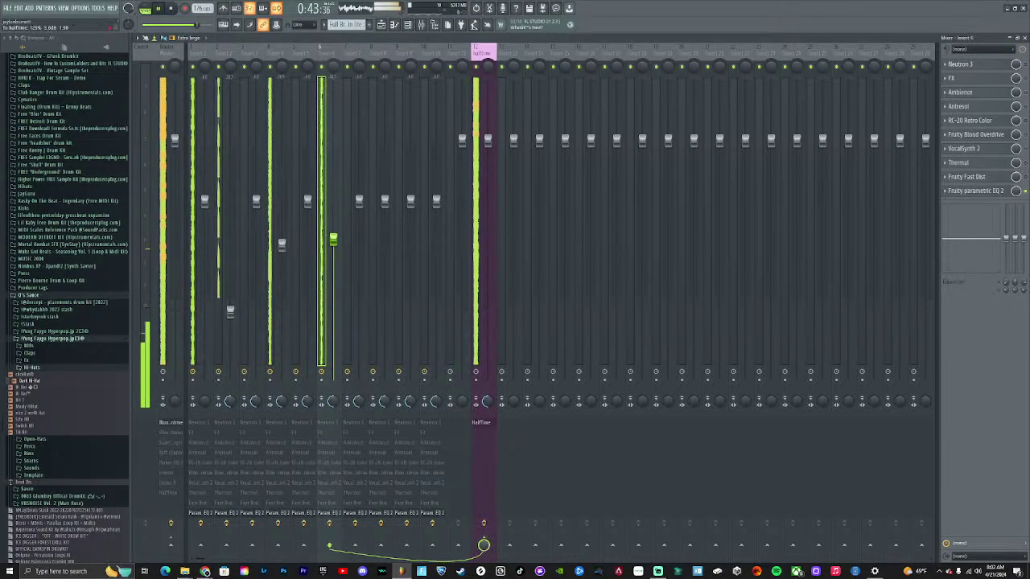
# Lower the halftime track's volume slightly below its default level and return to the Playlist
pyautogui.moveTo(488, 139); pyautogui.dragTo(488, 191)
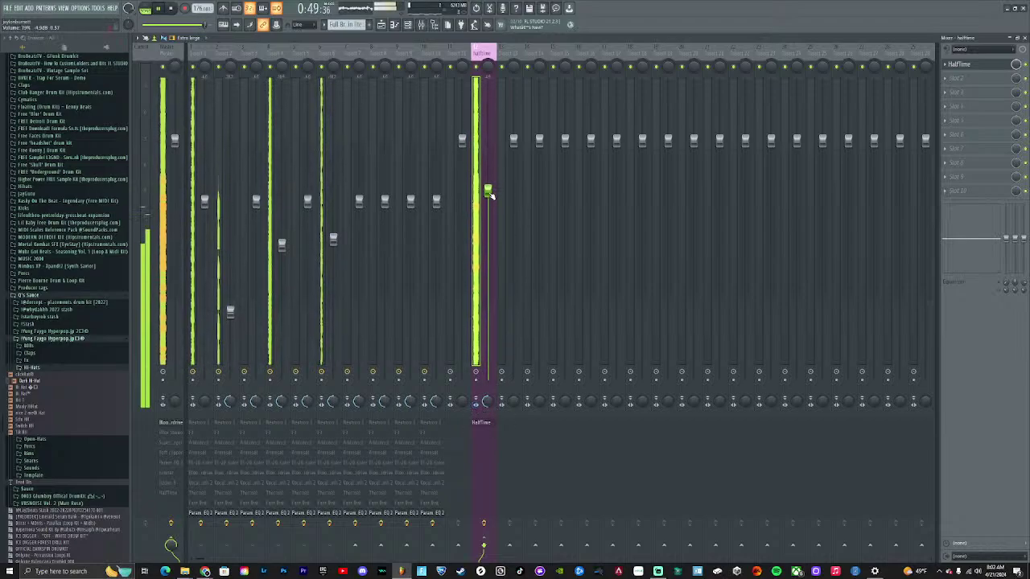
pyautogui.moveTo(487, 191); pyautogui.dragTo(488, 169)
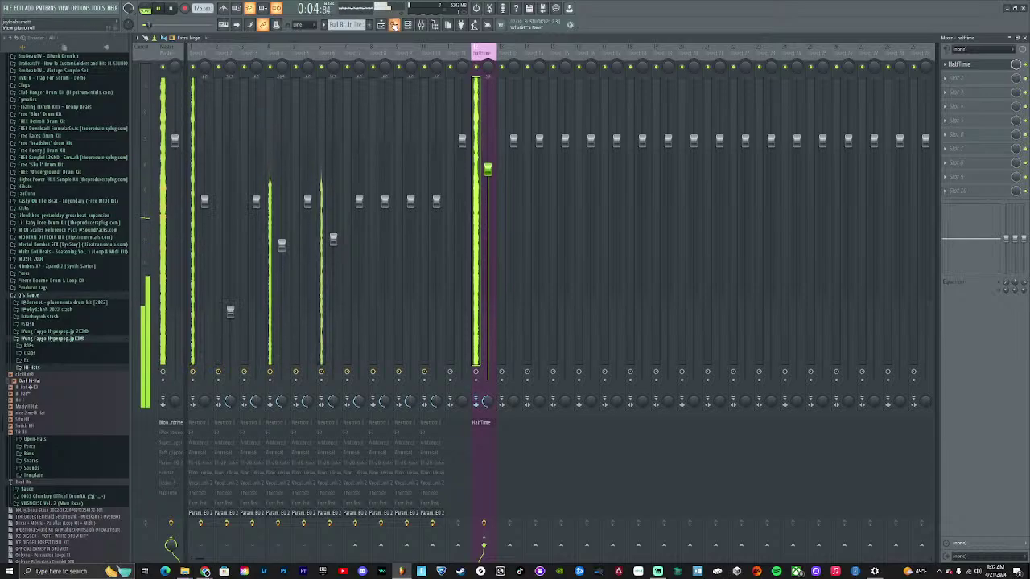
pyautogui.click(382, 25)
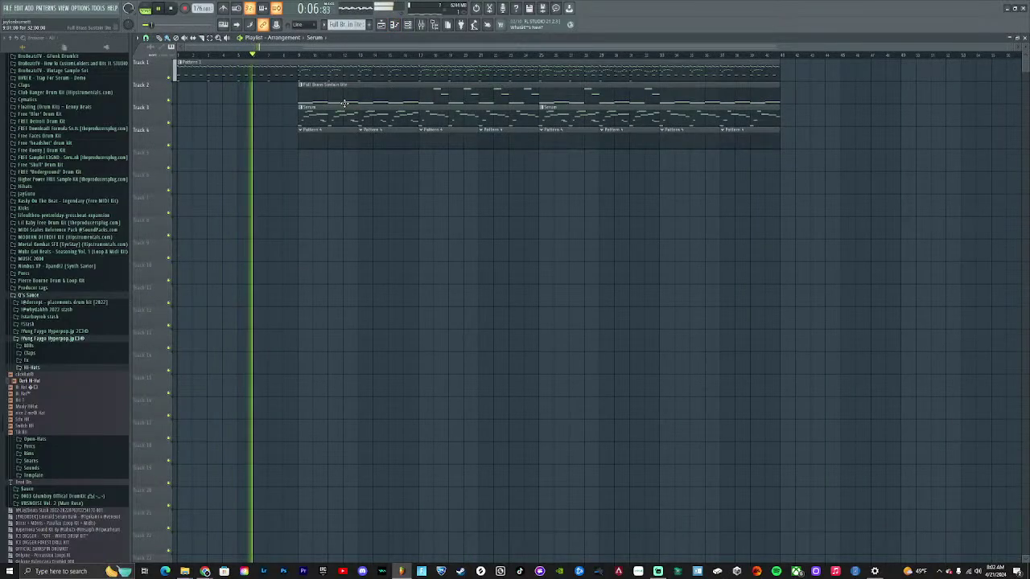
# Save the project as "coach phil" in the JayGuru Beats folder
pyautogui.hotkey('ctrl', 's')
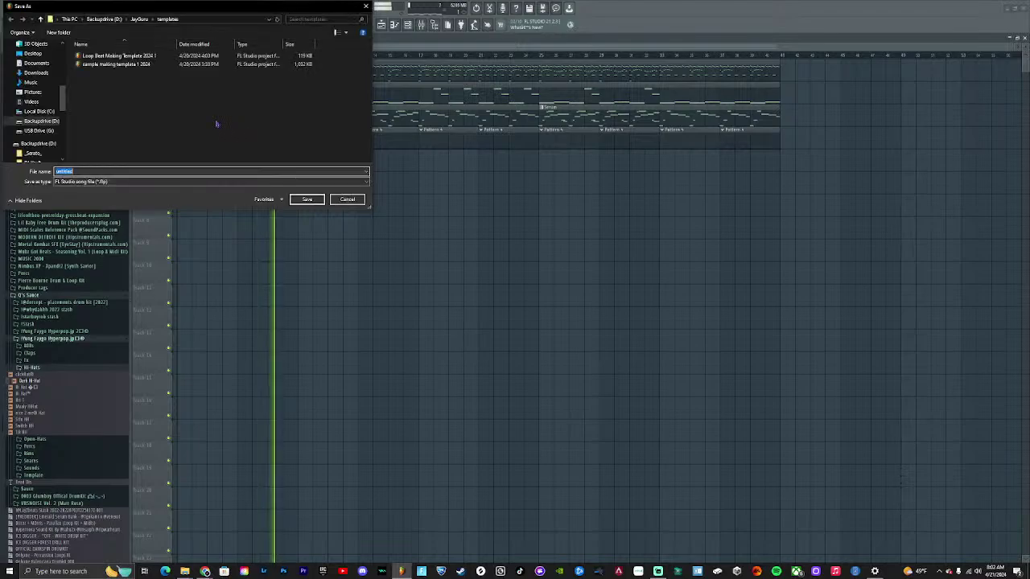
pyautogui.click(139, 19)
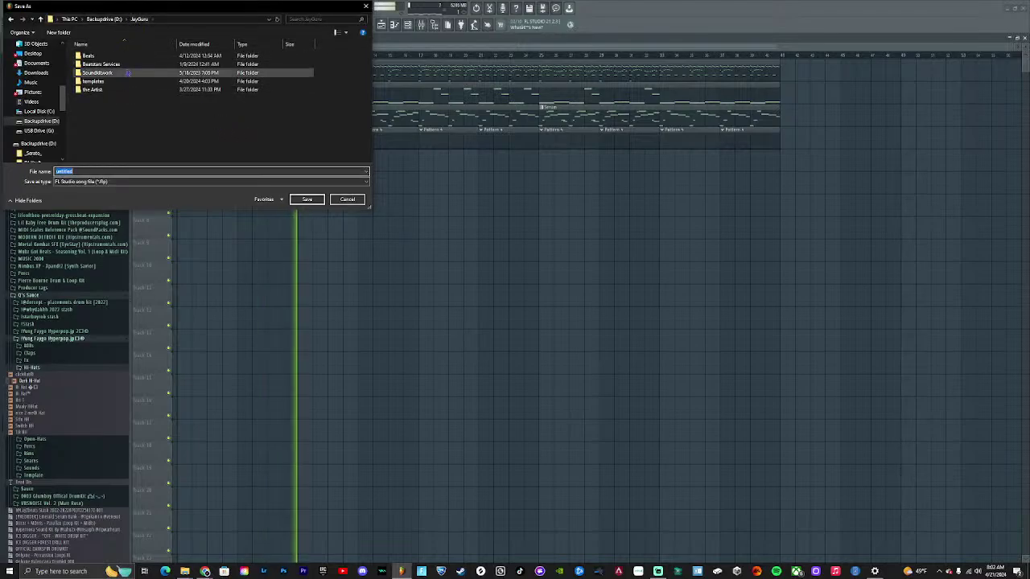
pyautogui.doubleClick(125, 55)
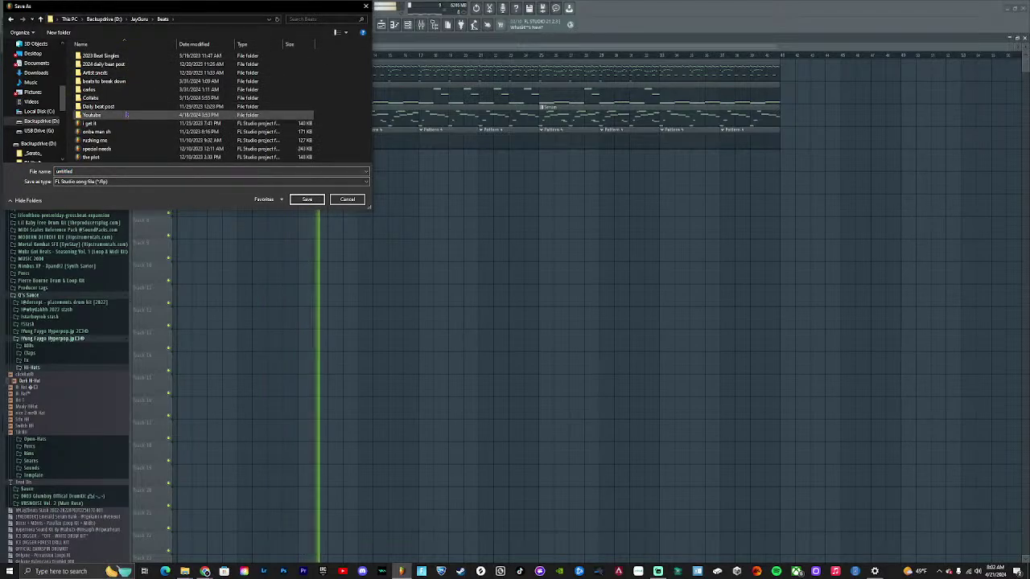
pyautogui.doubleClick(122, 169)
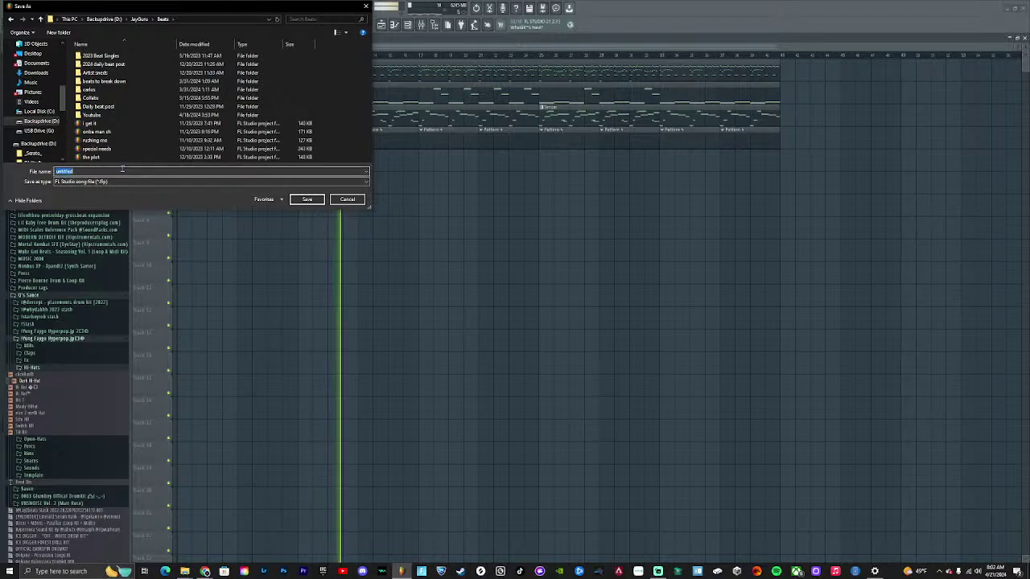
pyautogui.write('coo')
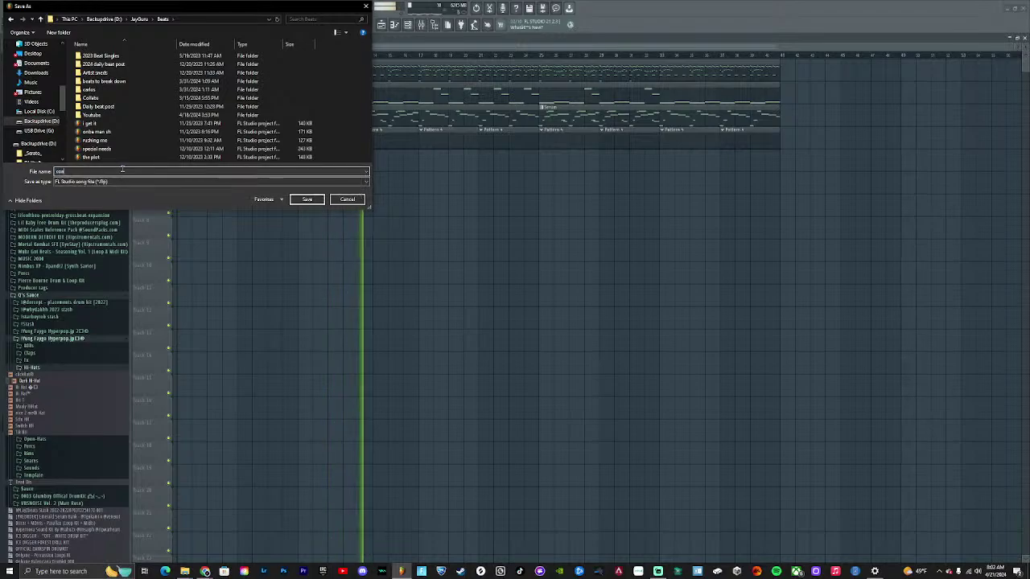
pyautogui.write('ch phil')
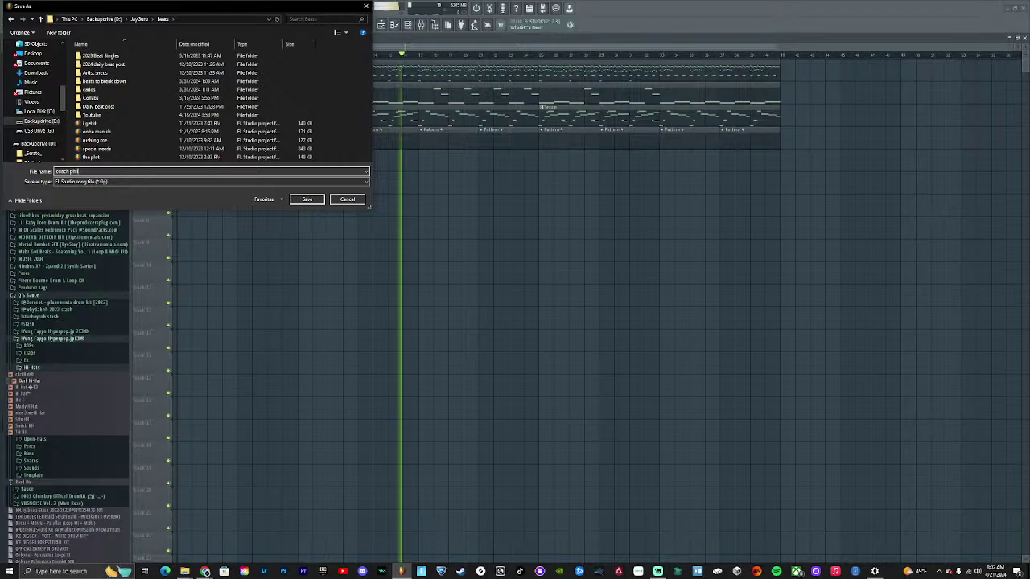
pyautogui.press('Return')
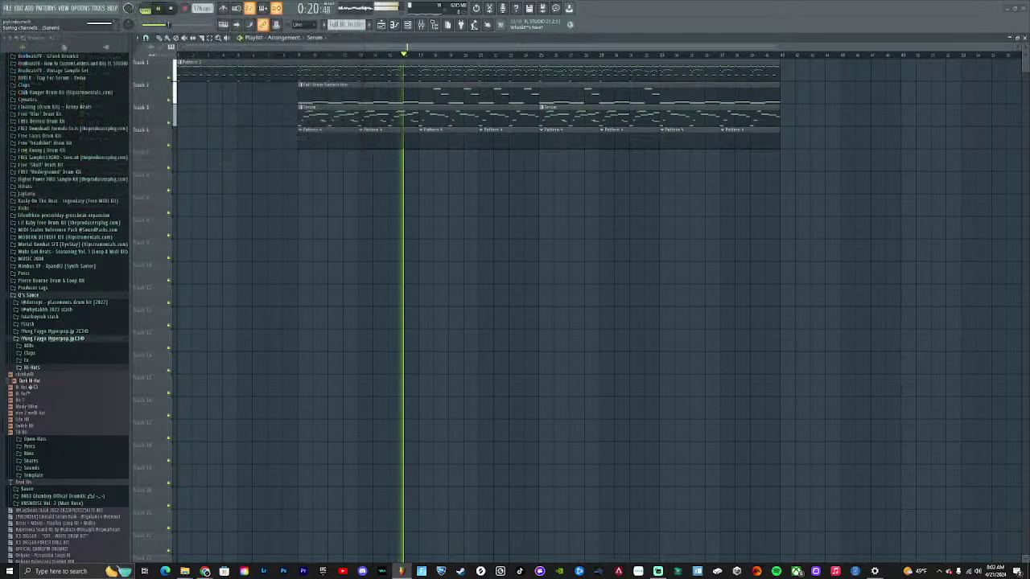
# Audition samples in the Hyperpop kit's Hi-Hats folder and add one hi-hat to the channel rack
pyautogui.press('F9')
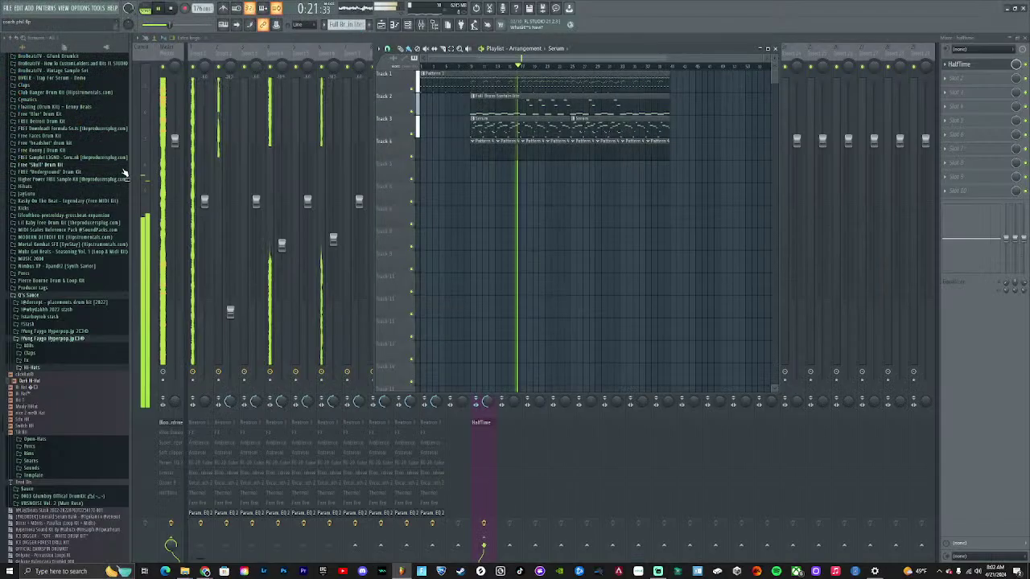
pyautogui.doubleClick(604, 46)
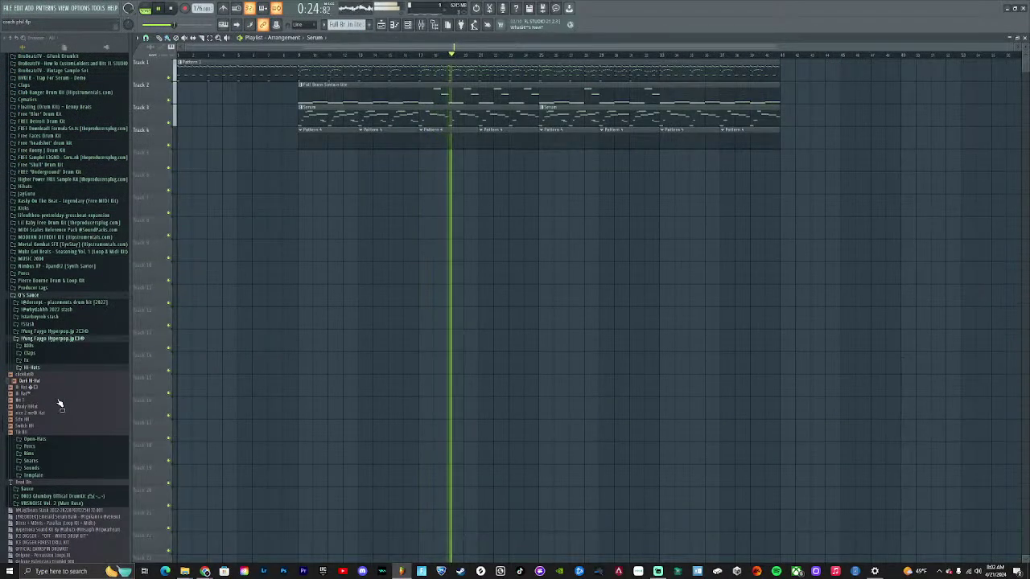
pyautogui.click(46, 388)
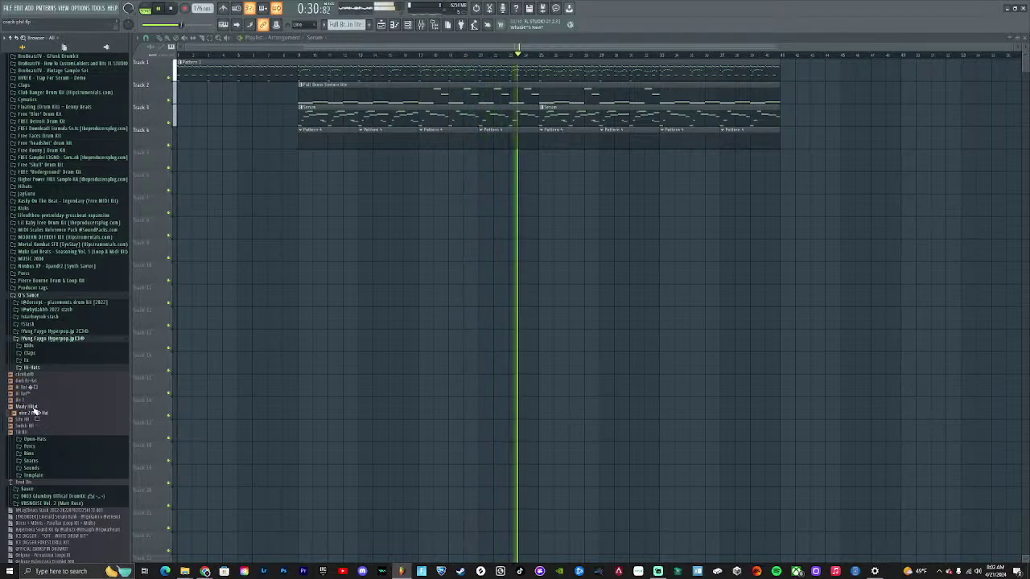
pyautogui.moveTo(35, 412); pyautogui.dragTo(344, 255)
pyautogui.press('F9')
pyautogui.press('F6')
# Try filling the new hi-hat channel on every 2 steps, then clear its steps
pyautogui.click(383, 269)
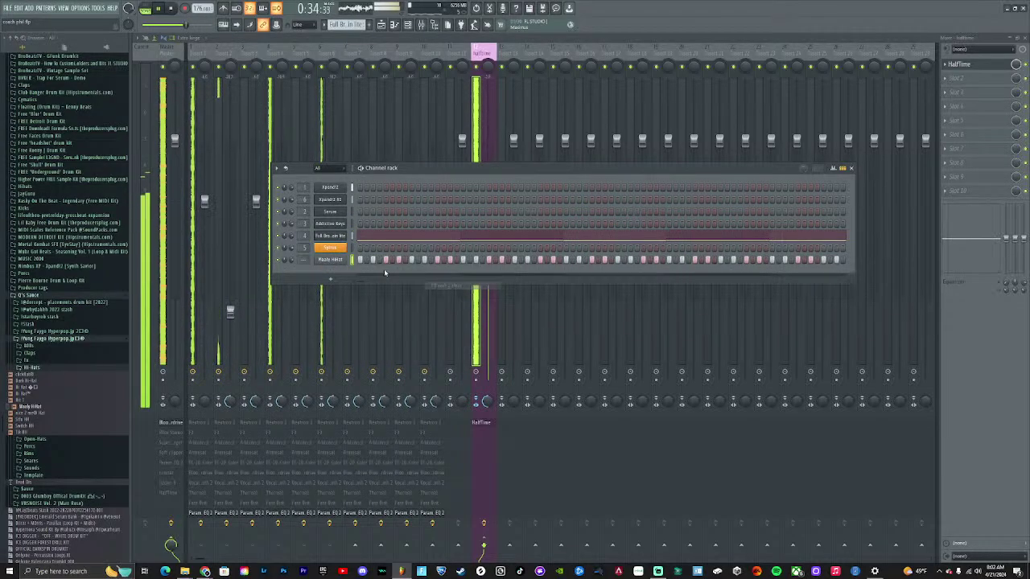
pyautogui.rightClick(326, 263)
pyautogui.click(447, 265)
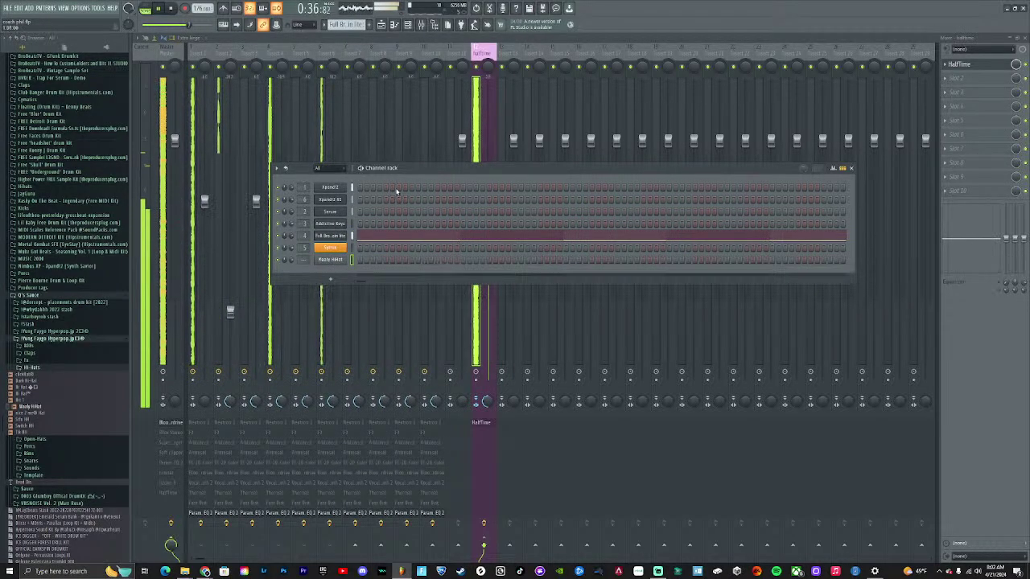
# Lower the volumes of mixer inserts 1, 2 and 4, bringing insert 1 down in two stages
pyautogui.click(407, 51)
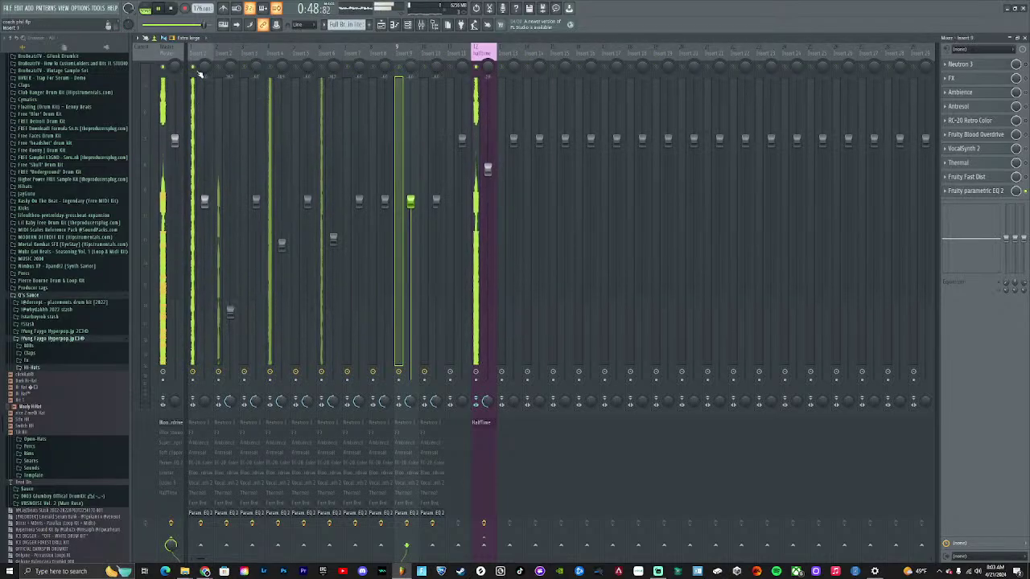
pyautogui.moveTo(206, 201); pyautogui.dragTo(205, 218)
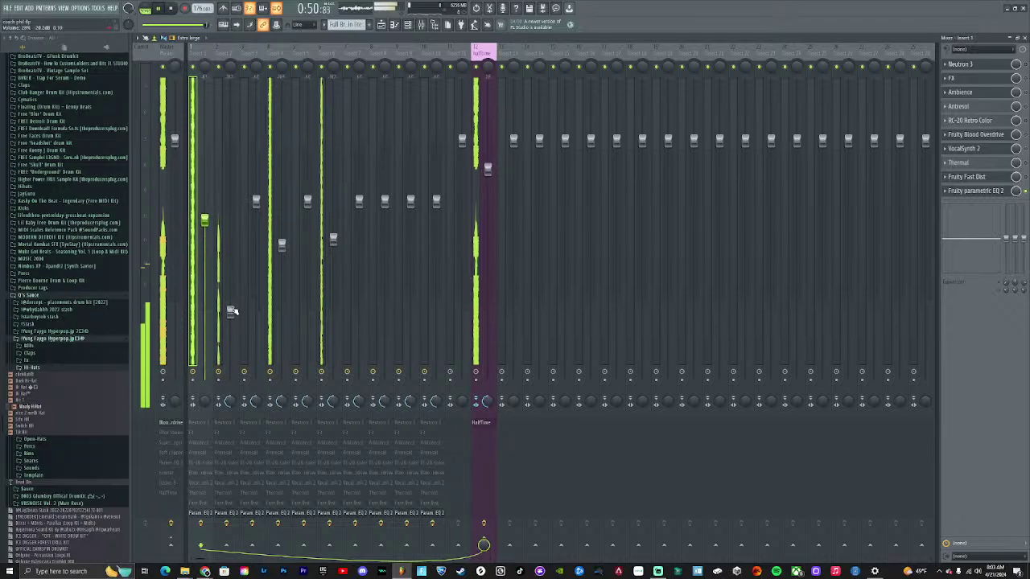
pyautogui.moveTo(230, 312); pyautogui.dragTo(230, 317)
pyautogui.moveTo(283, 252); pyautogui.dragTo(281, 284)
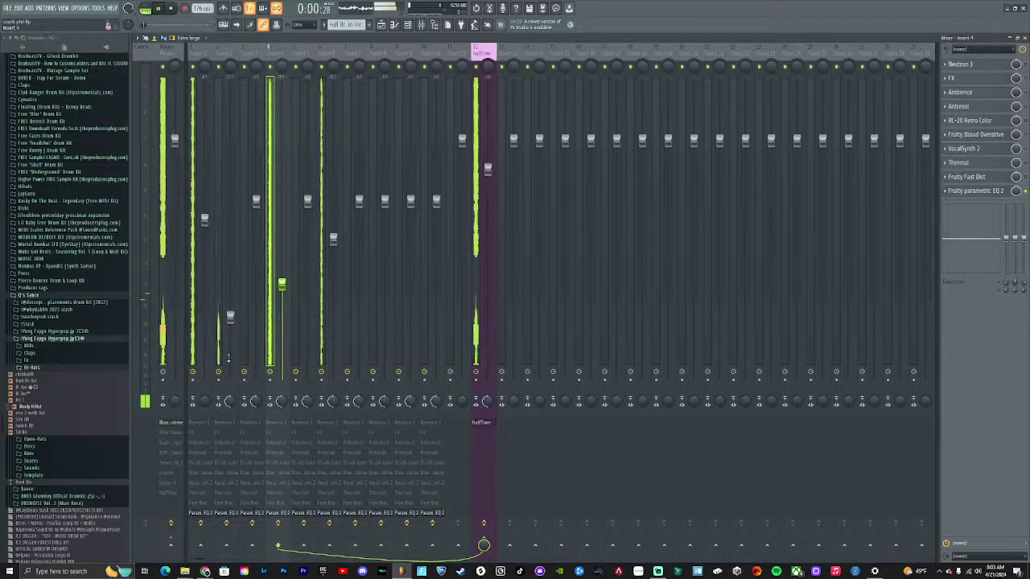
pyautogui.click(204, 218)
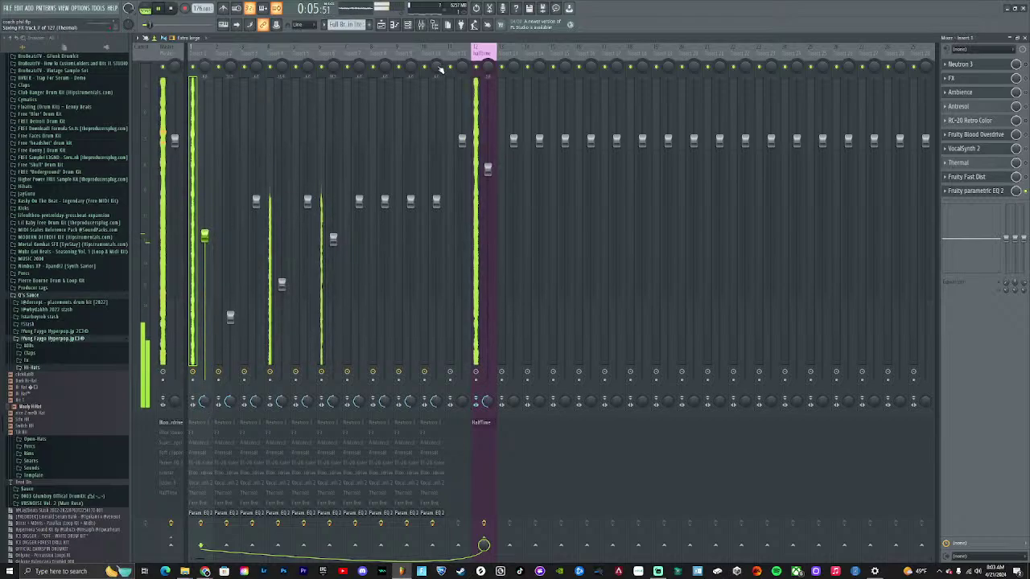
pyautogui.hotkey('alt', 'Tab')
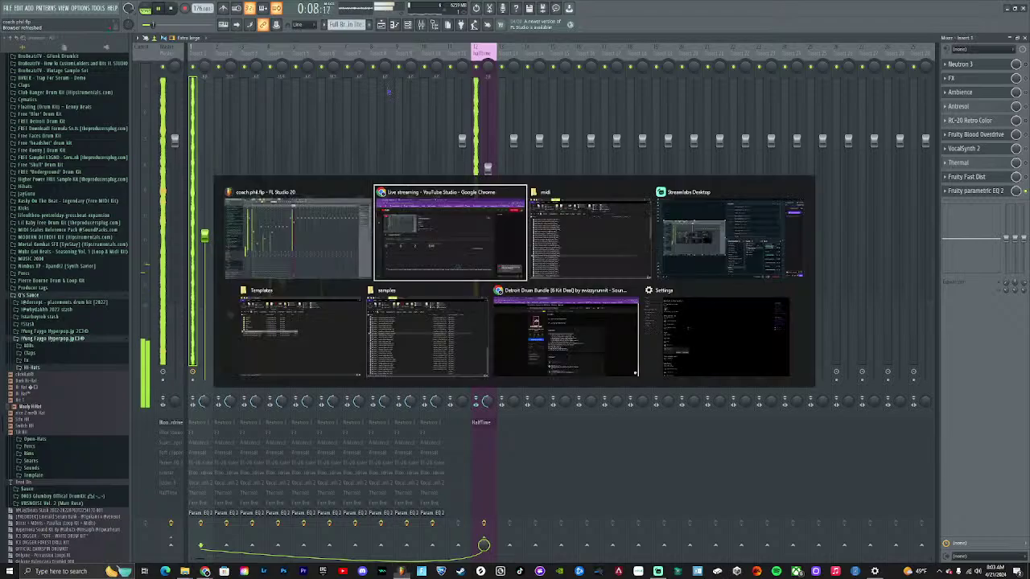
pyautogui.hotkey('alt', 'Tab')
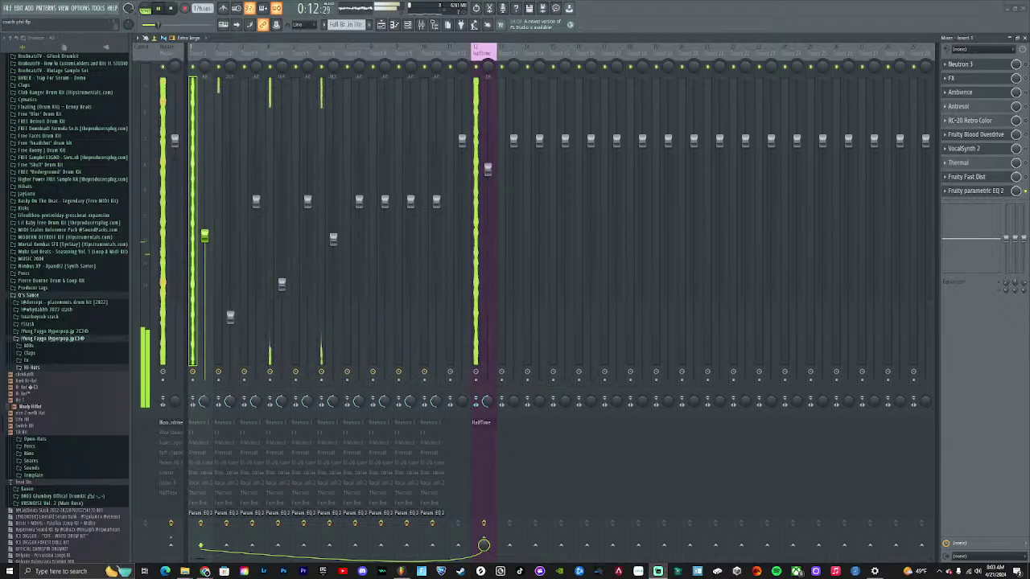
pyautogui.hotkey('alt', 'Tab')
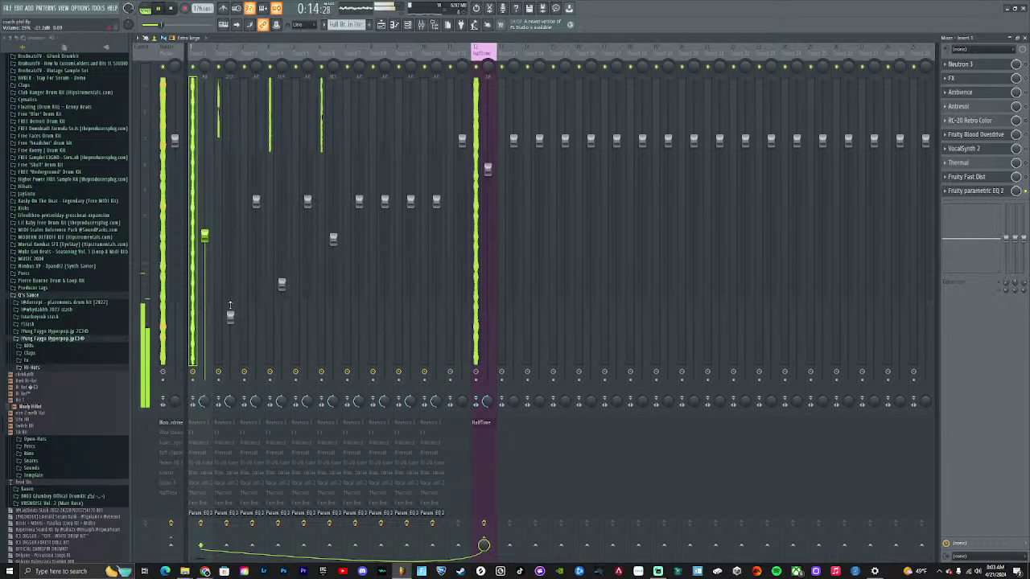
# Lower the volume of mixer insert 2 slightly
pyautogui.rightClick(224, 72)
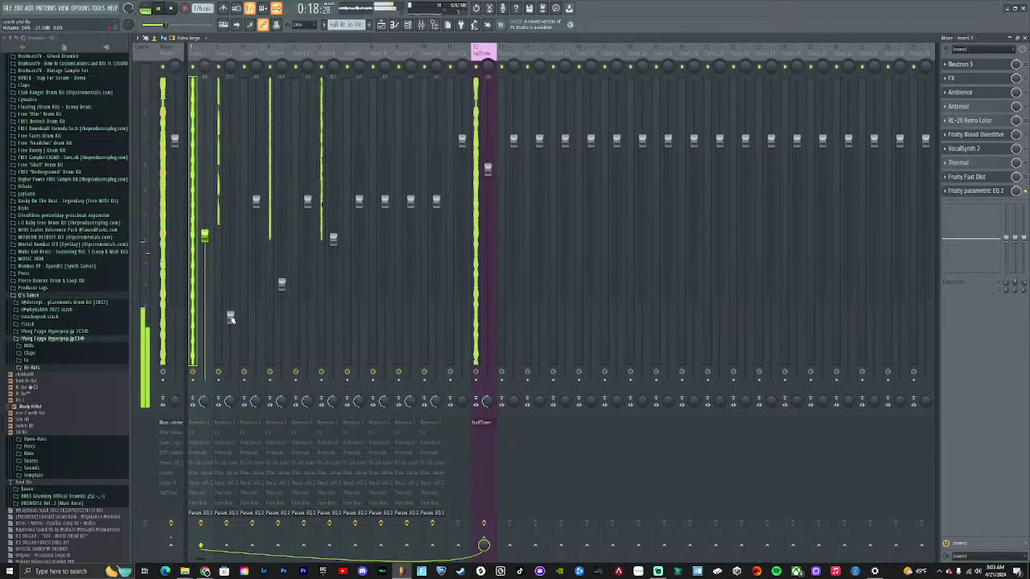
pyautogui.moveTo(230, 319); pyautogui.dragTo(230, 329)
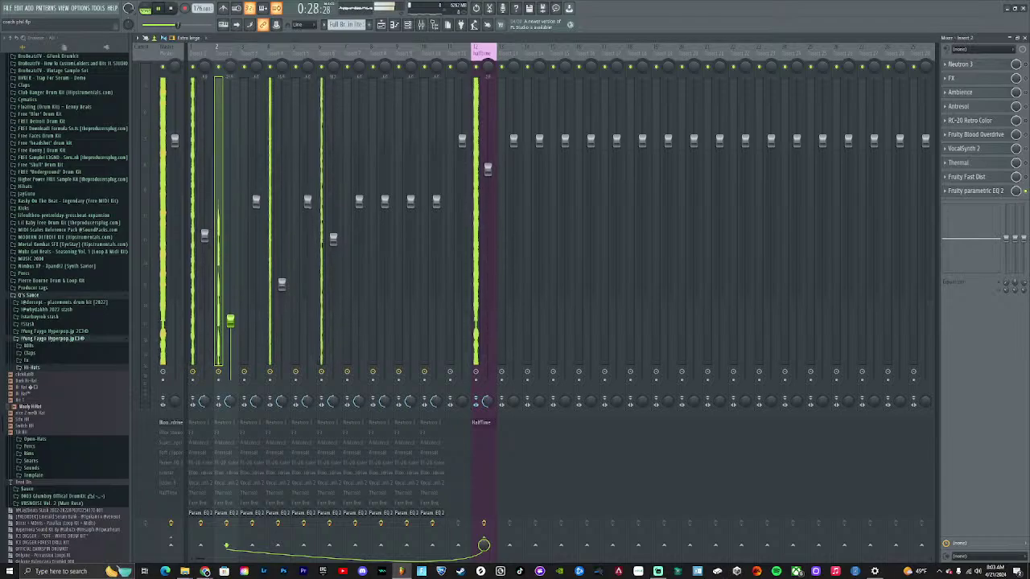
pyautogui.hotkey('alt', 'Tab')
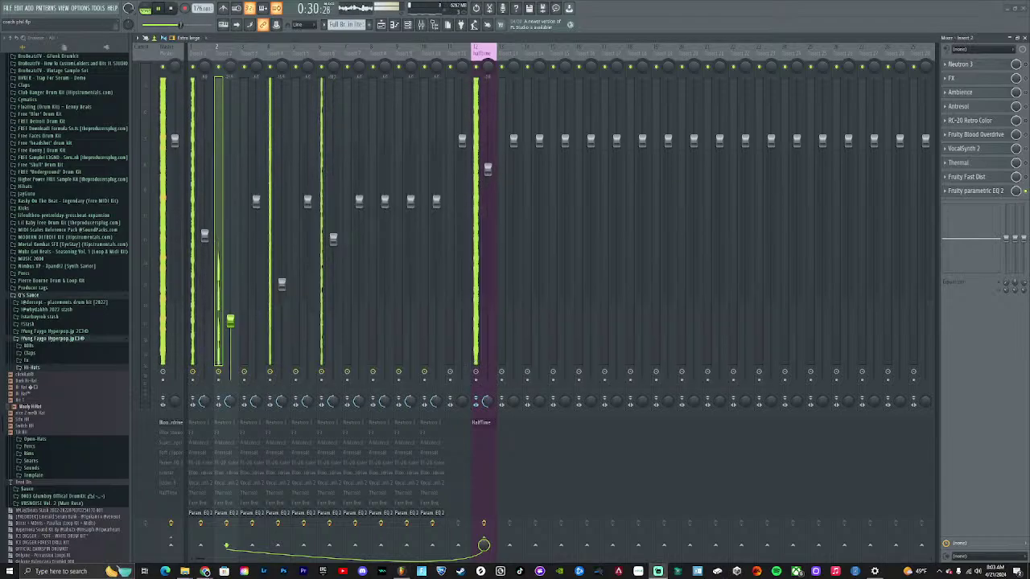
# Add the "nice 2 me" hi-hat sample from the Hyperpop kit's Hi-Hats folder to the channel rack
pyautogui.click(382, 24)
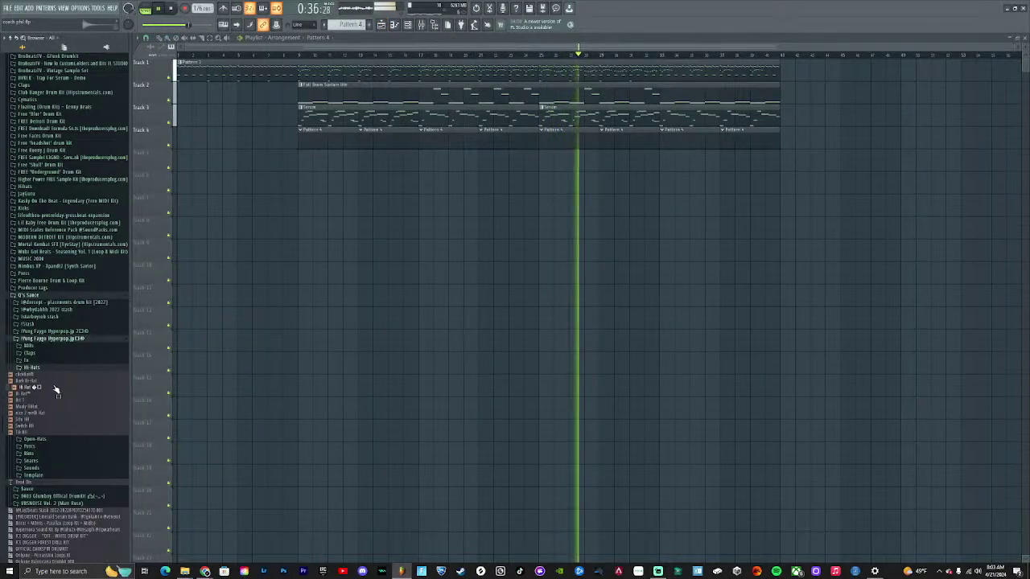
pyautogui.moveTo(36, 413); pyautogui.dragTo(355, 273)
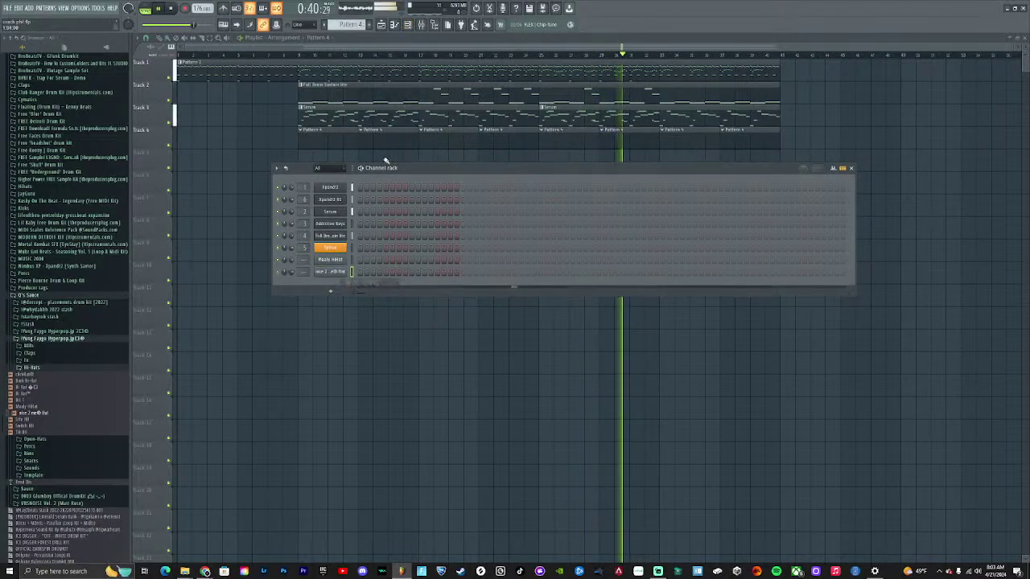
pyautogui.press('F6')
pyautogui.press('F6')
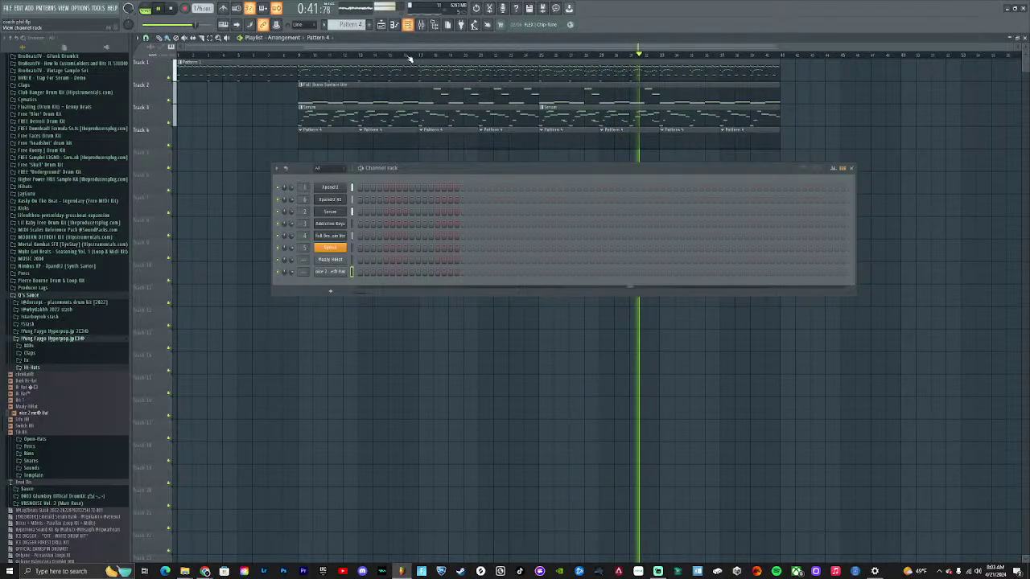
# Extend the pattern to 64 steps and fill the new hi-hat channel on every 2 steps throughout
pyautogui.rightClick(345, 271)
pyautogui.click(445, 297)
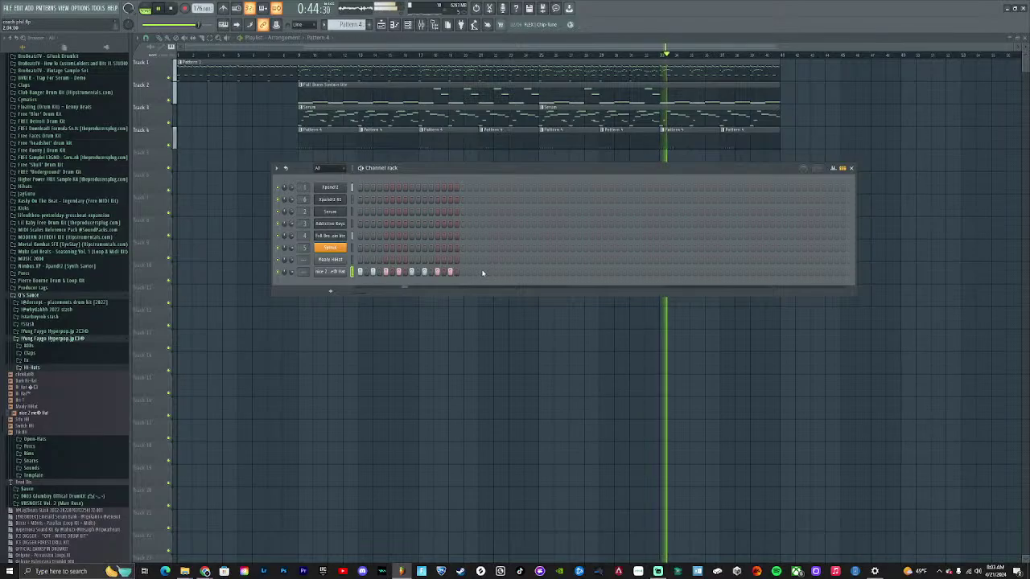
pyautogui.rightClick(344, 271)
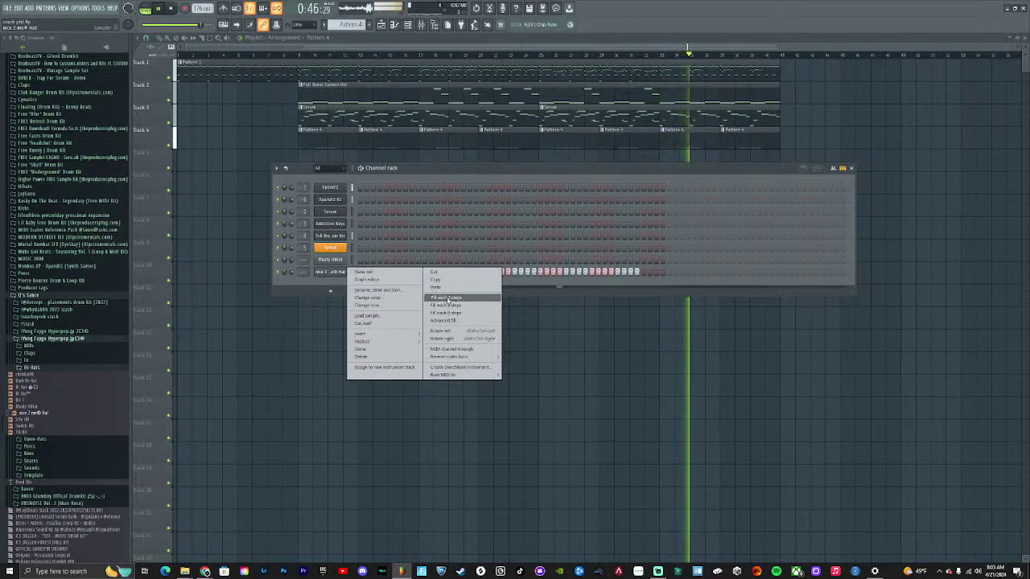
pyautogui.click(445, 298)
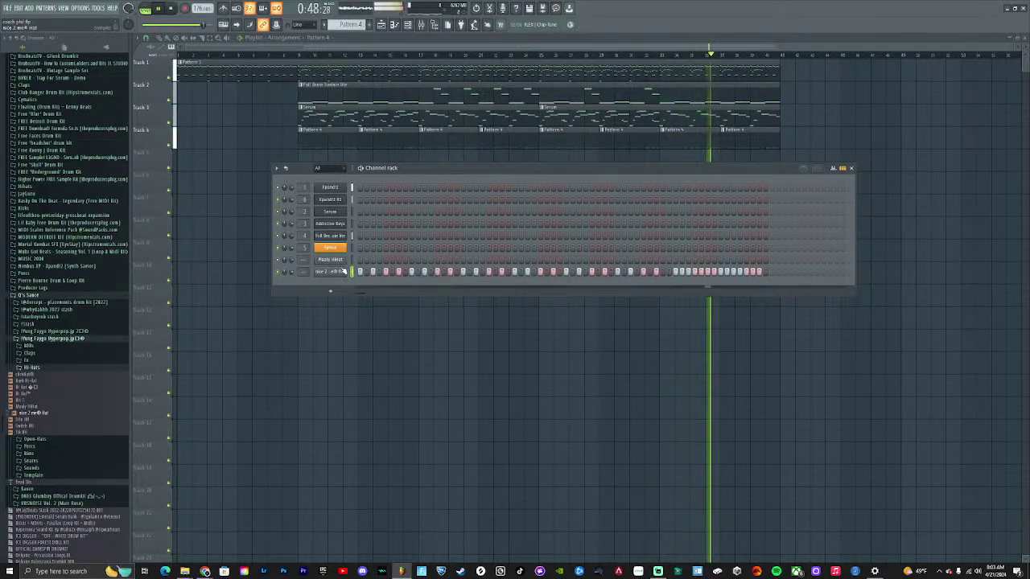
pyautogui.rightClick(344, 271)
pyautogui.click(450, 298)
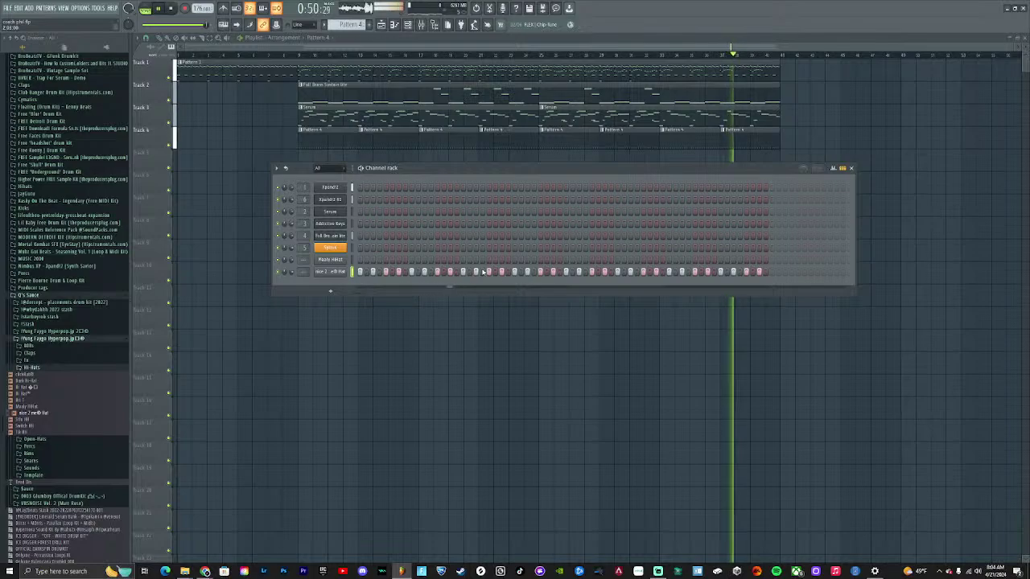
# Paint runs of consecutive hi-hat hits starting at steps 17 and 49 of the hi-hat channel
pyautogui.moveTo(463, 274); pyautogui.dragTo(513, 272)
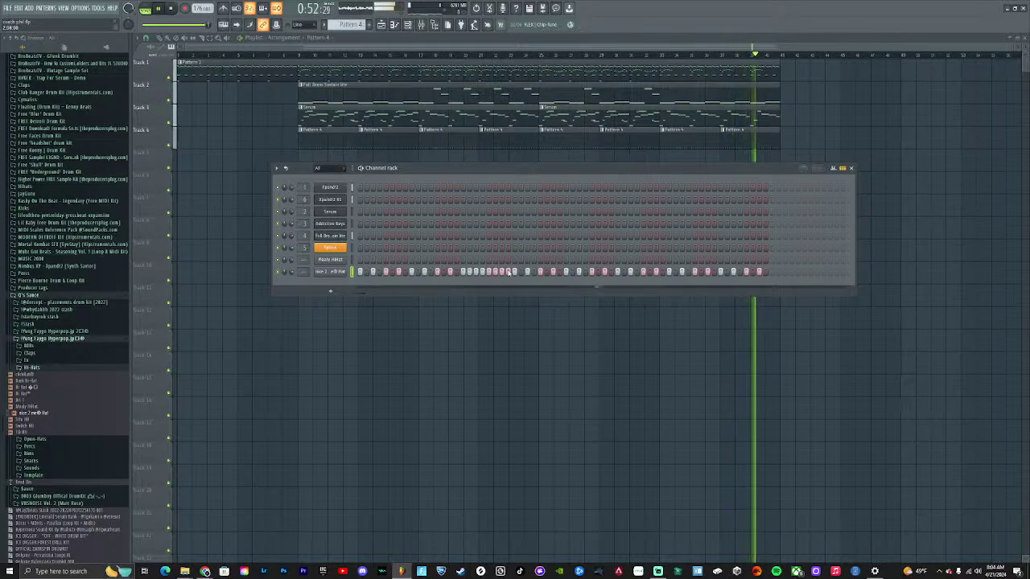
pyautogui.click(406, 25)
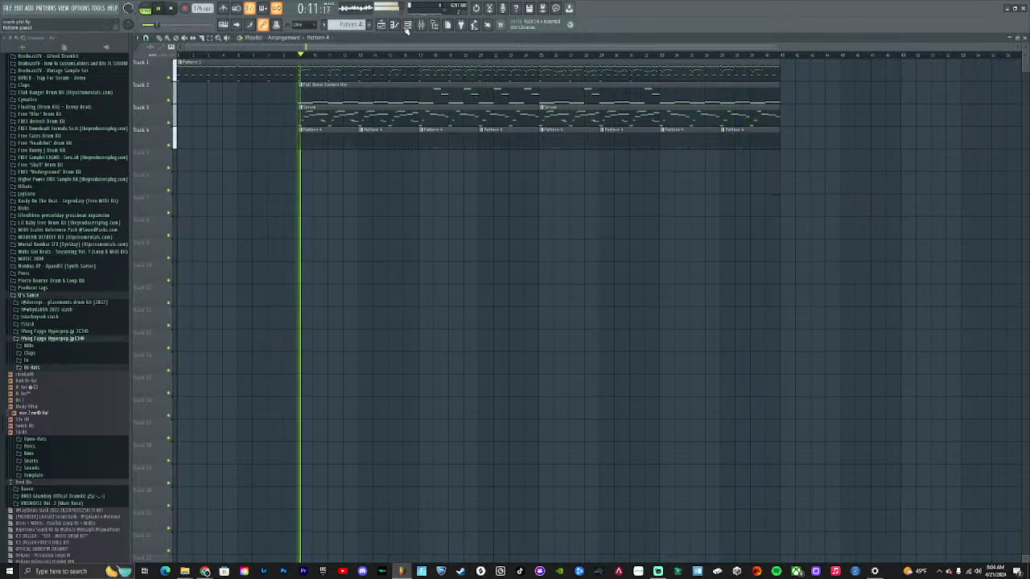
pyautogui.click(407, 24)
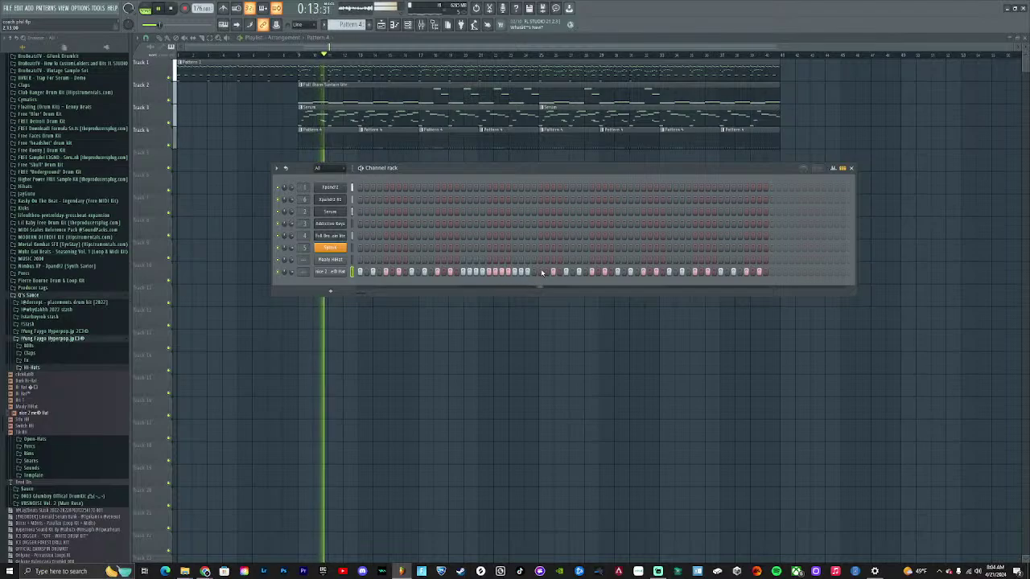
pyautogui.press('space')
pyautogui.press('space')
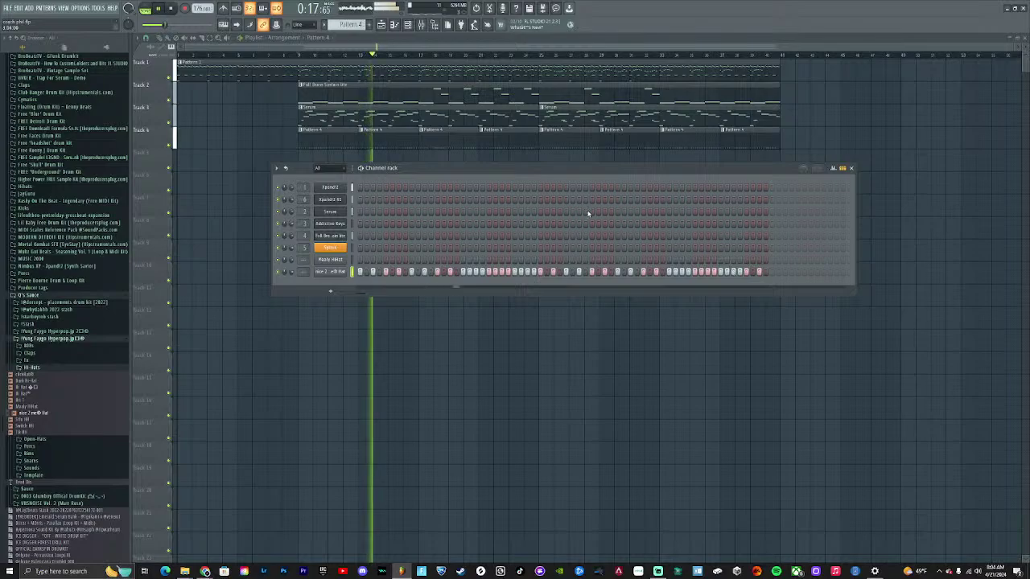
# Set the "nice 2 me" hi-hat channel to cut itself and open its sampler settings
pyautogui.rightClick(346, 271)
pyautogui.click(364, 323)
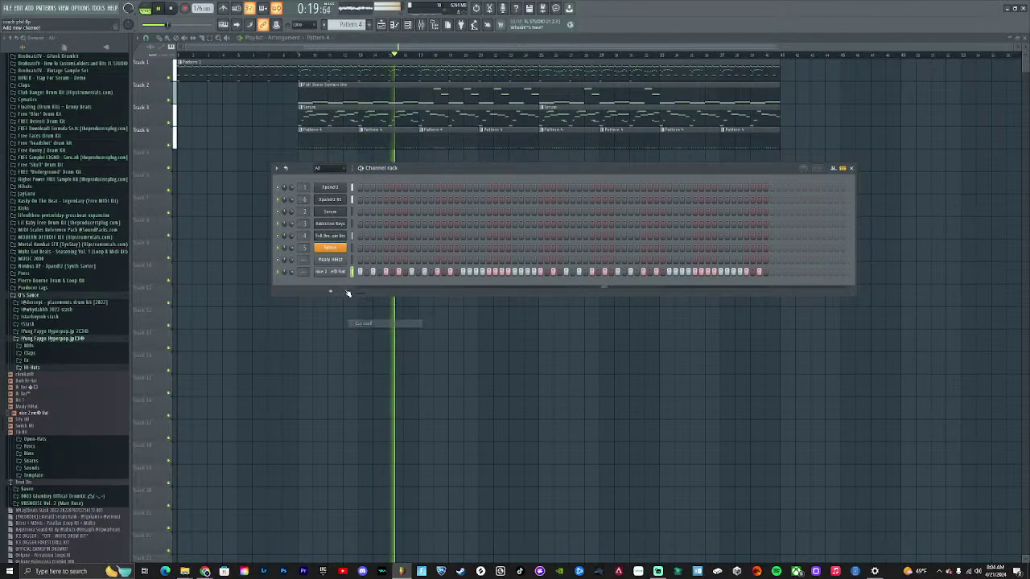
pyautogui.click(334, 272)
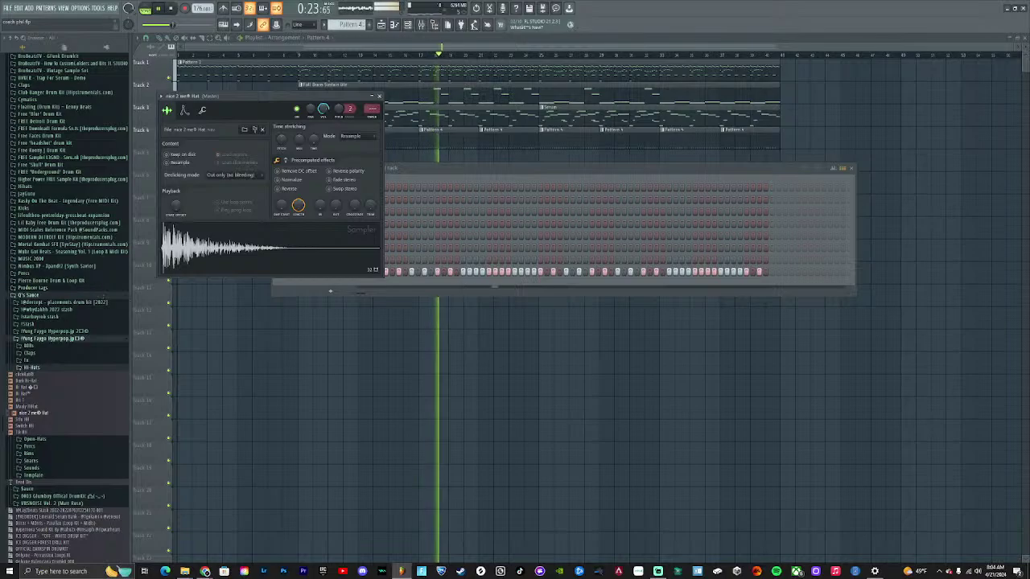
# Audition samples in the Hyperpop kit's Open Hats folder
pyautogui.scroll(-5, 97, 290)
pyautogui.click(36, 297)
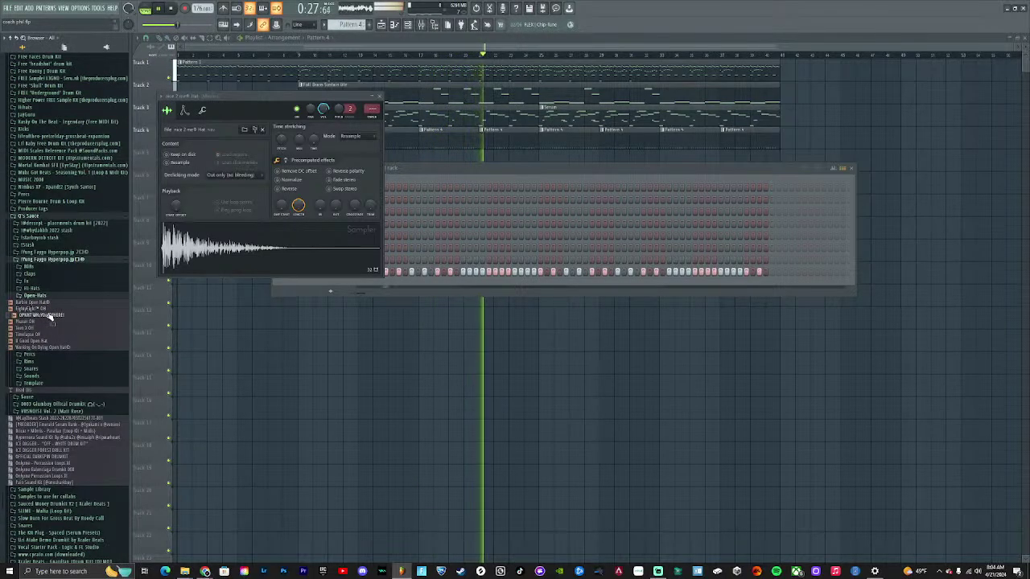
pyautogui.click(45, 340)
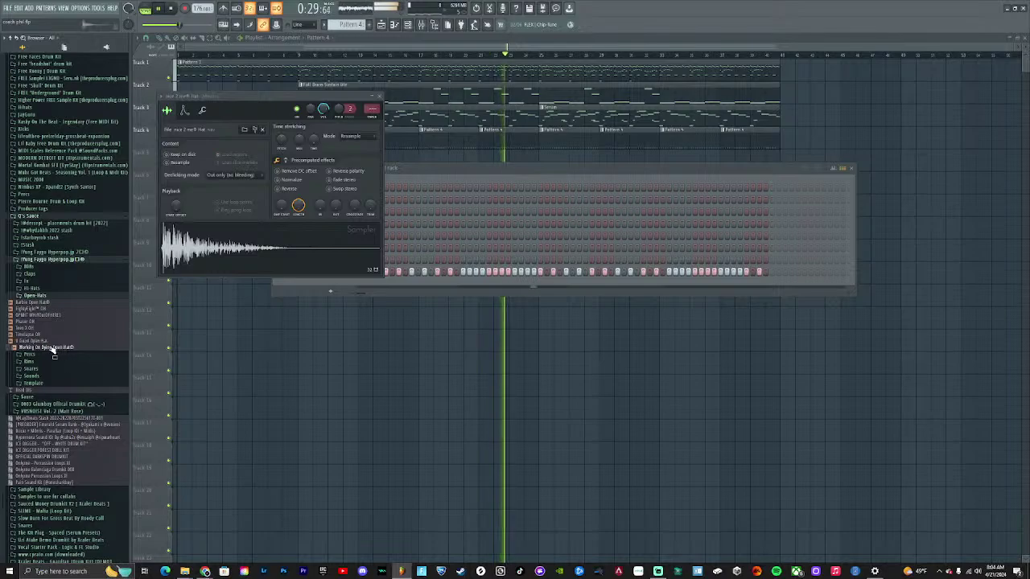
pyautogui.click(34, 302)
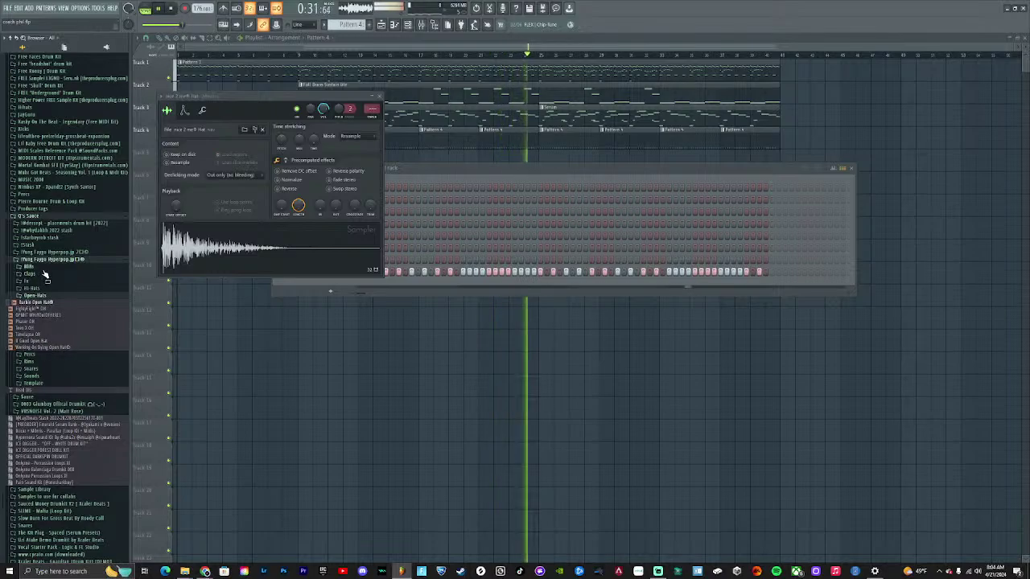
# Audition claps and snaps in the Hyperpop kit's Claps folder and add Southside Clap to the channel rack
pyautogui.click(40, 275)
pyautogui.click(39, 275)
pyautogui.click(37, 275)
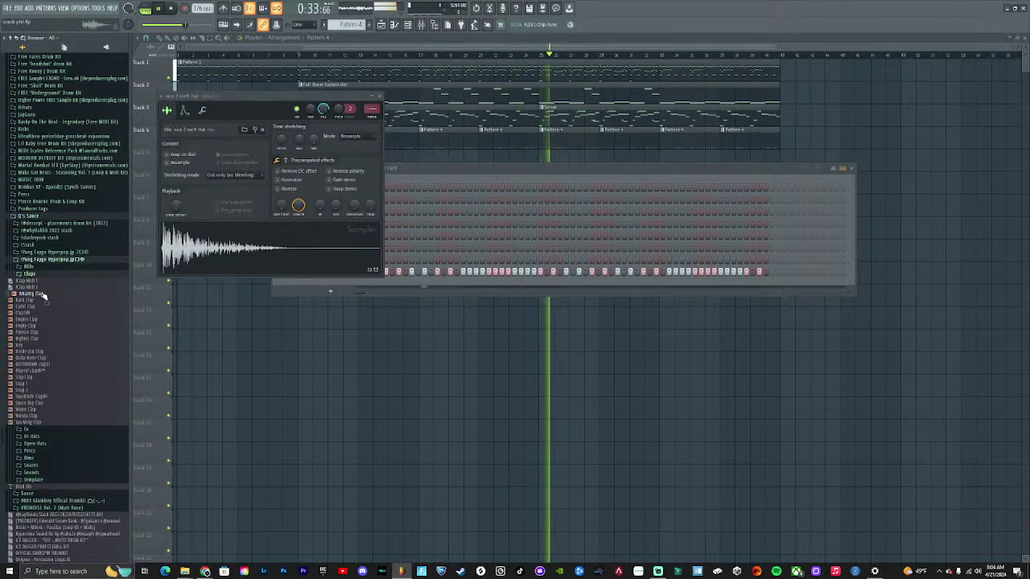
pyautogui.click(46, 365)
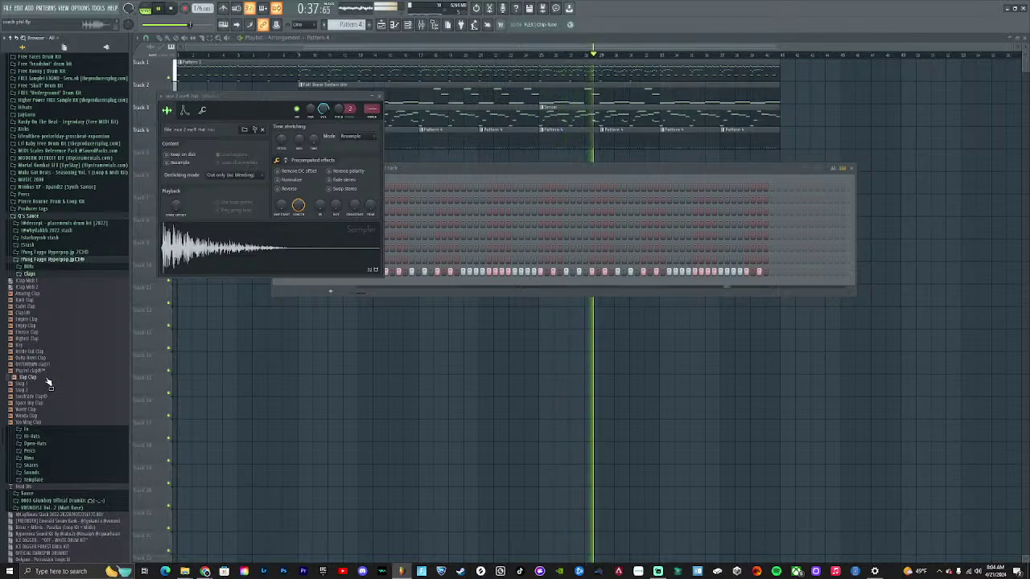
pyautogui.click(45, 386)
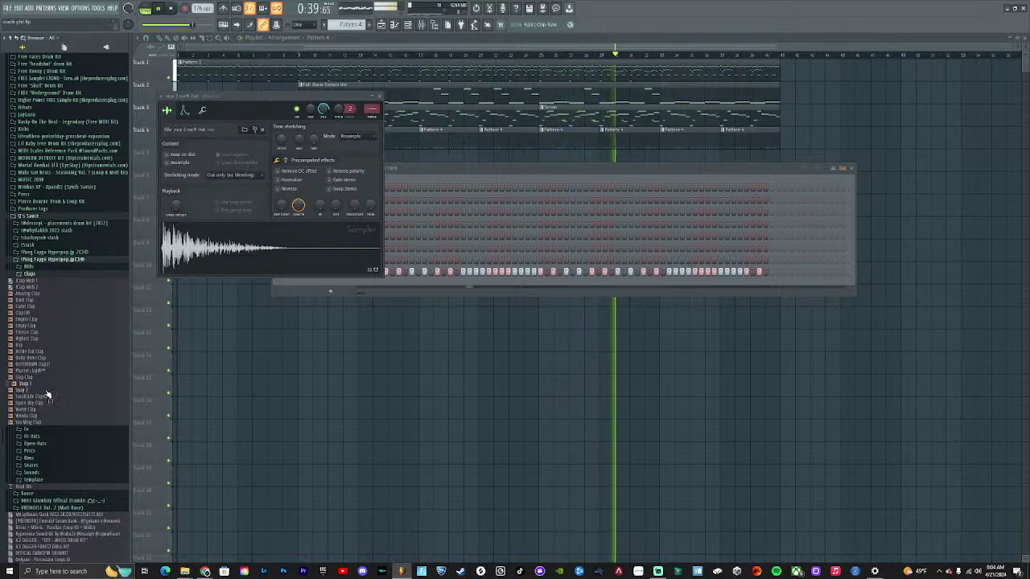
pyautogui.click(46, 391)
pyautogui.click(46, 398)
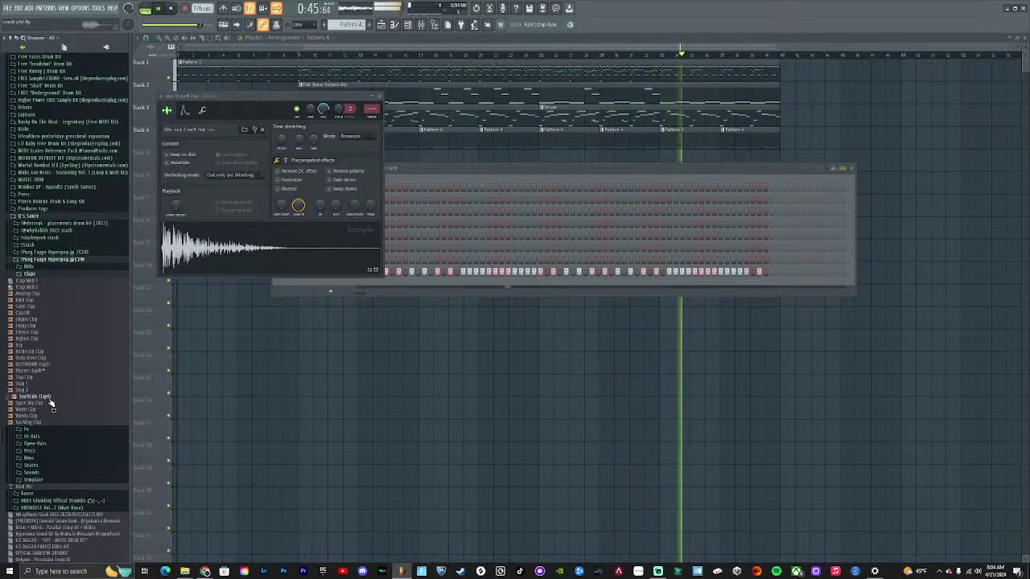
pyautogui.moveTo(50, 405); pyautogui.dragTo(330, 299)
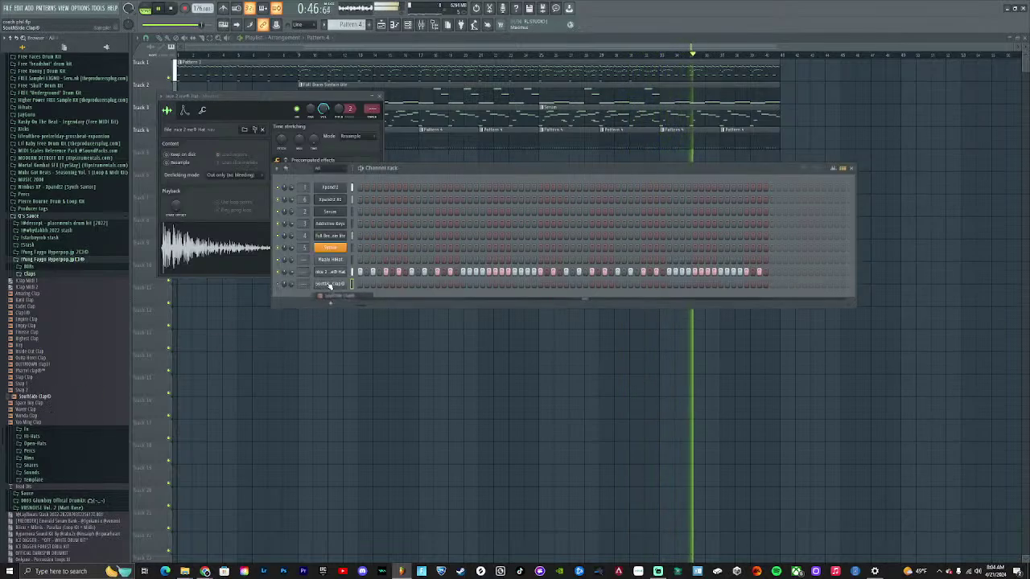
# Add Yao Ming Clap to the channel rack and place clap hits along its row, including one at step 47
pyautogui.click(46, 415)
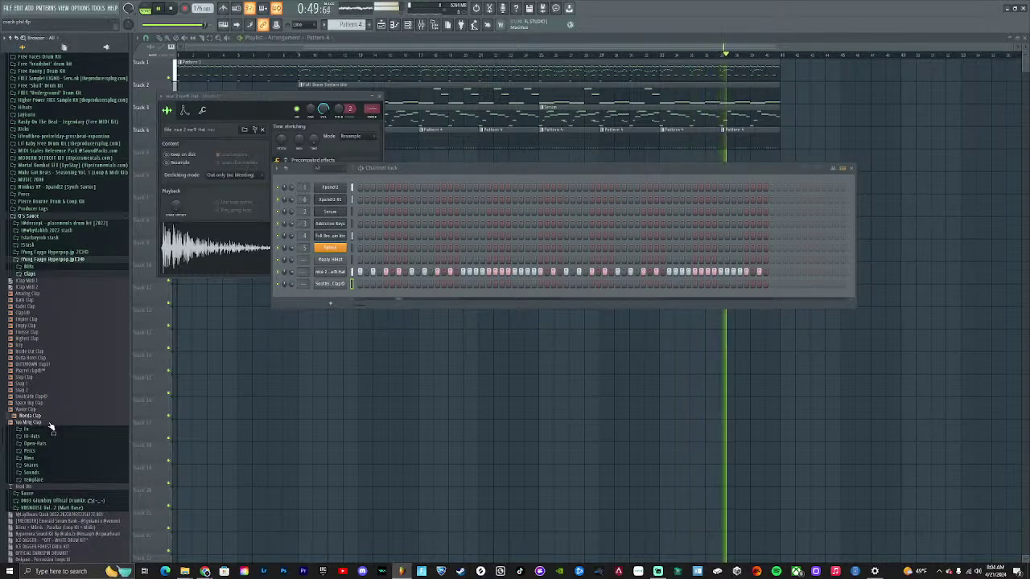
pyautogui.click(48, 423)
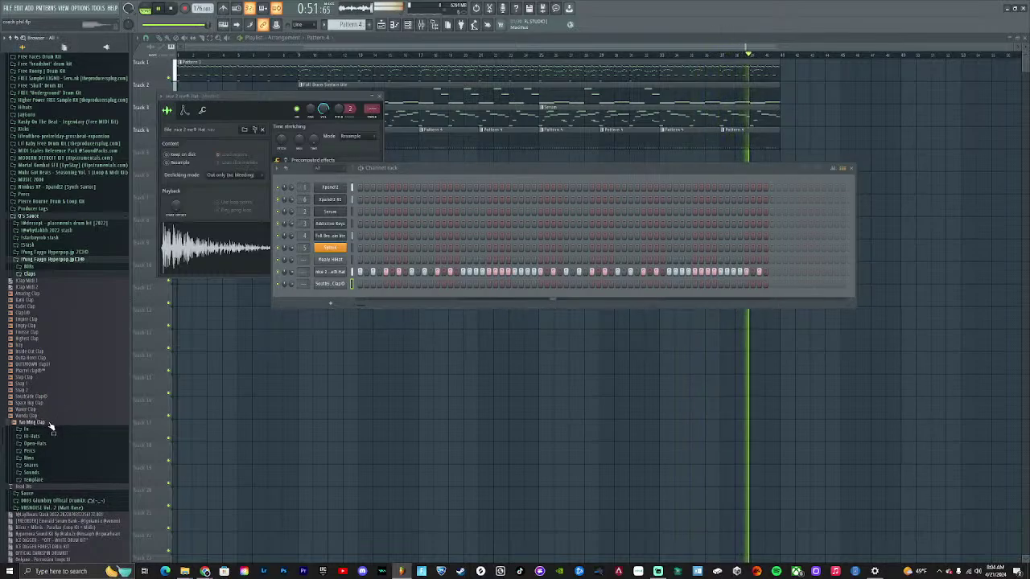
pyautogui.moveTo(51, 427); pyautogui.dragTo(341, 298)
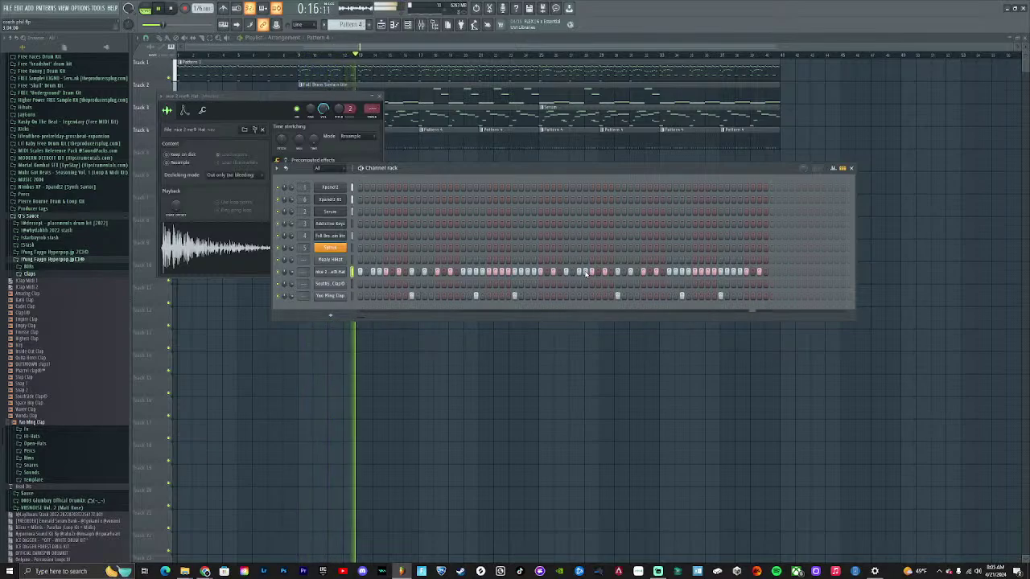
pyautogui.click(656, 295)
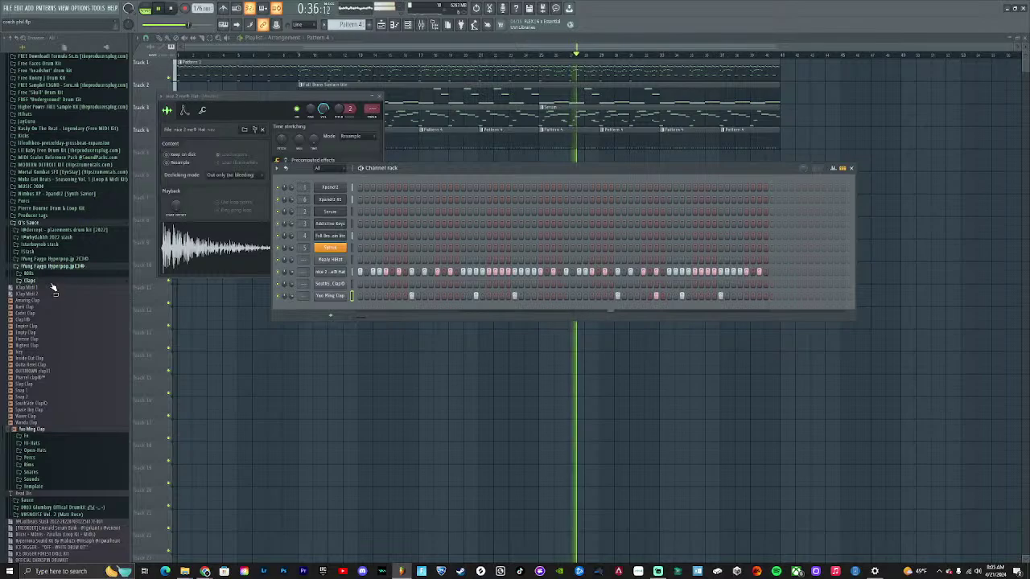
# Audition a sample in the Glumboy Official Drumkit's Percs folder and add the Fling Perc to the channel rack
pyautogui.scroll(-2, 64, 327)
pyautogui.scroll(-5, 60, 322)
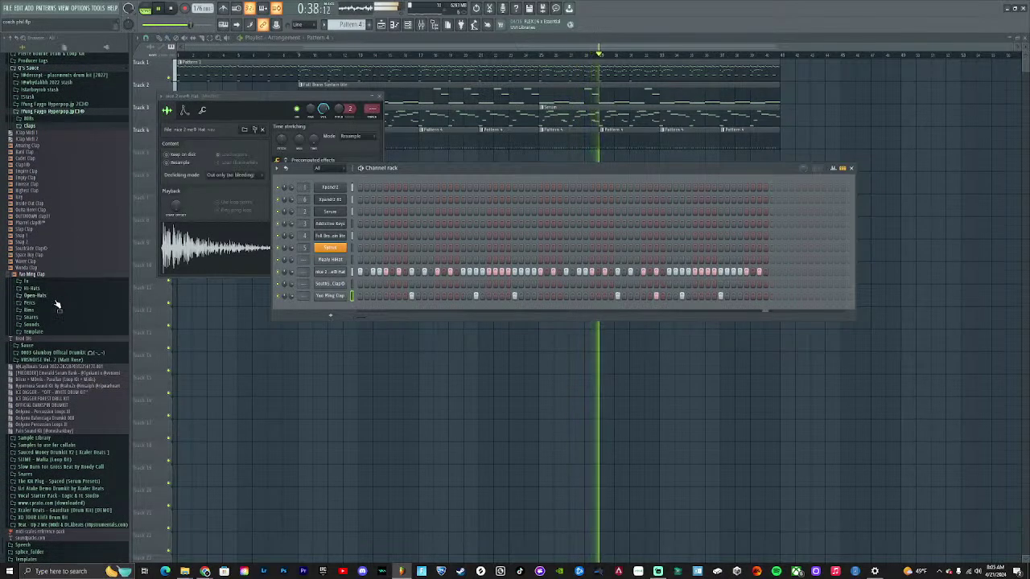
pyautogui.click(60, 354)
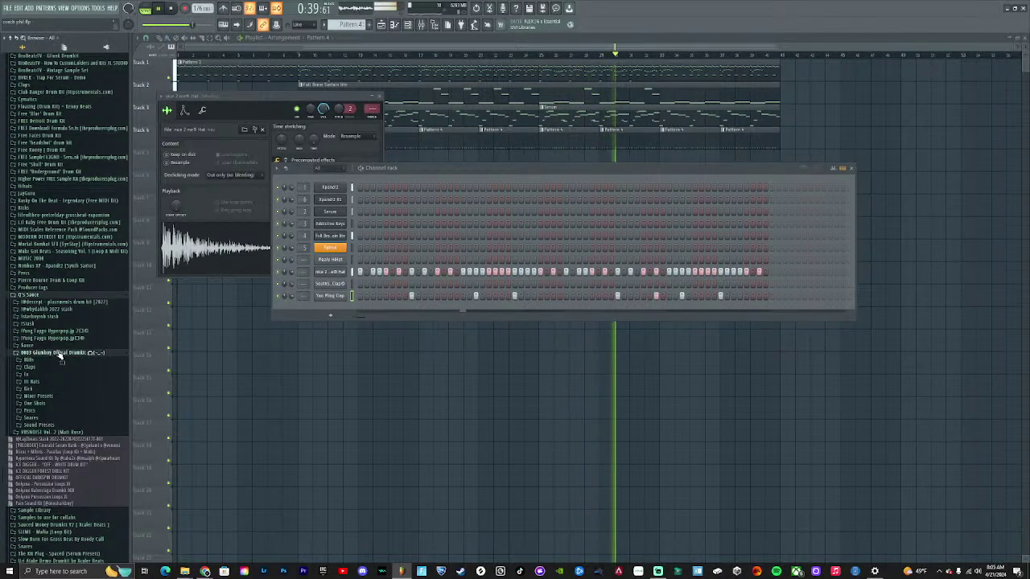
pyautogui.click(36, 411)
pyautogui.click(49, 423)
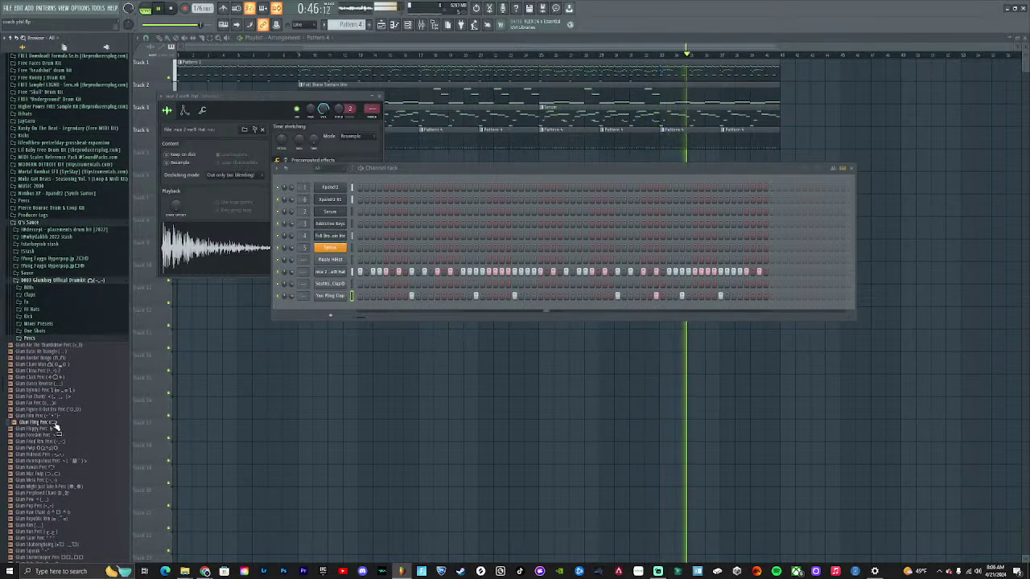
pyautogui.moveTo(55, 426); pyautogui.dragTo(344, 316)
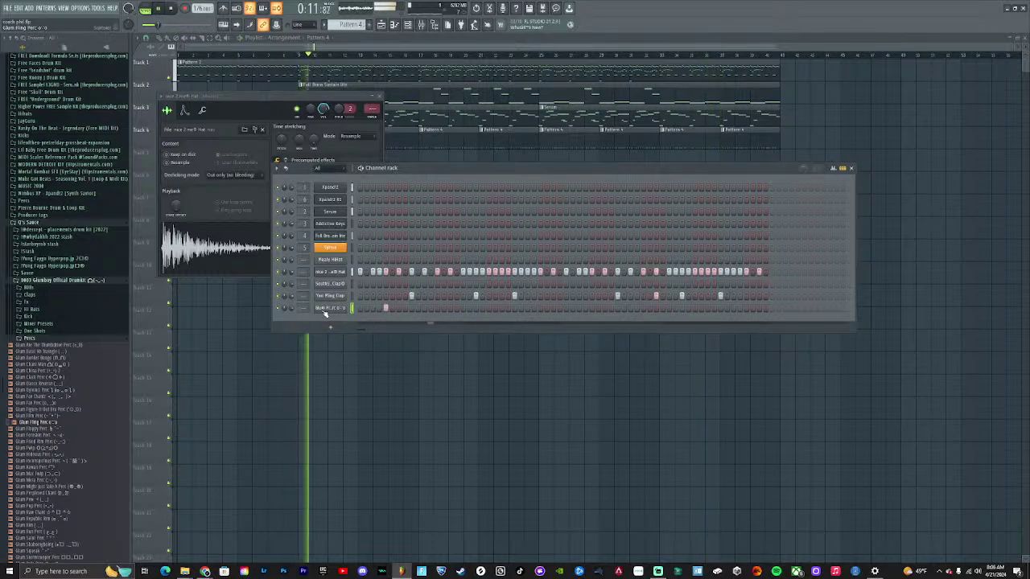
# Add a second Fling Perc hit at step 37 and set the channel to cut itself
pyautogui.click(327, 309)
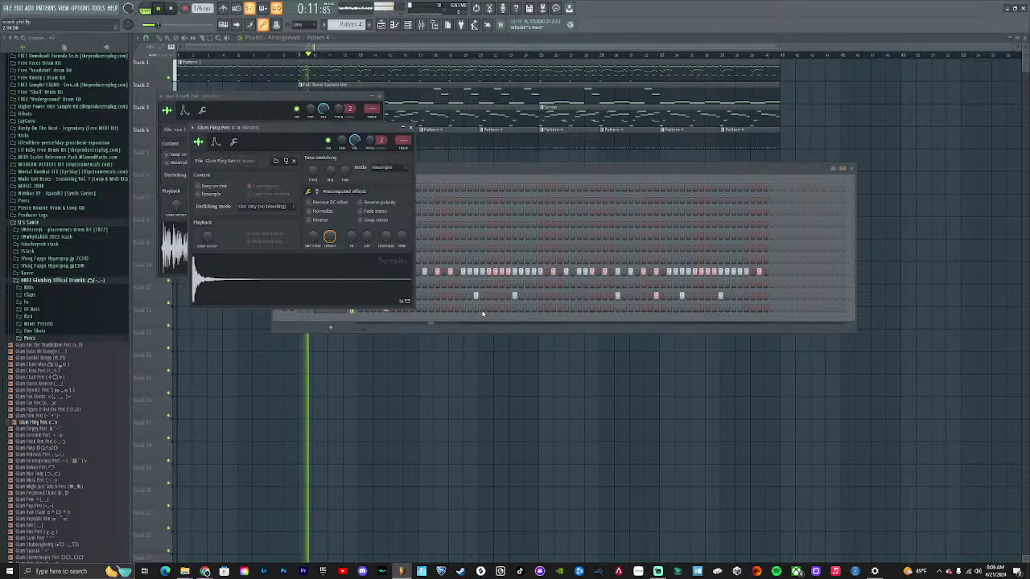
pyautogui.click(590, 310)
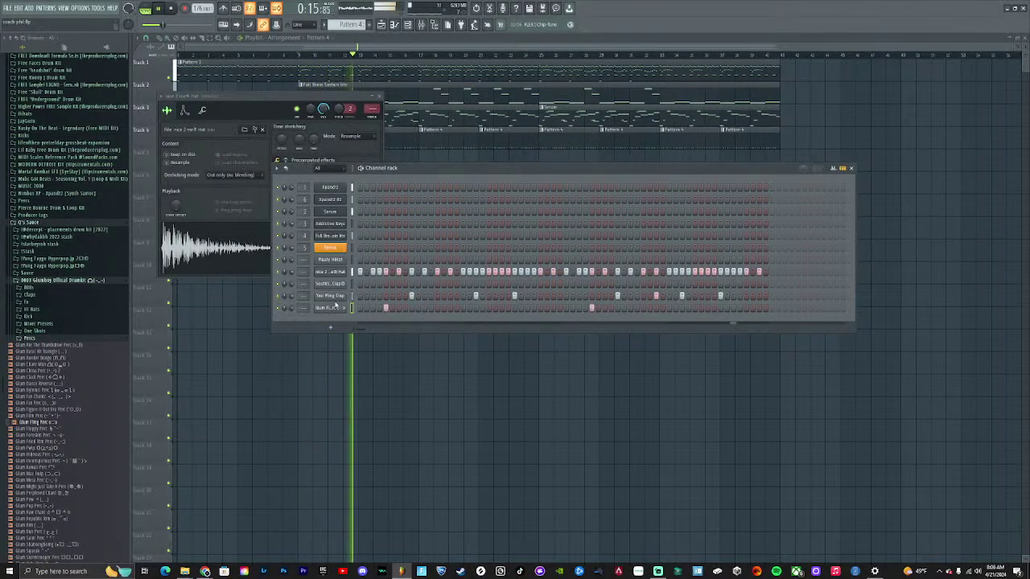
pyautogui.rightClick(338, 309)
pyautogui.click(370, 360)
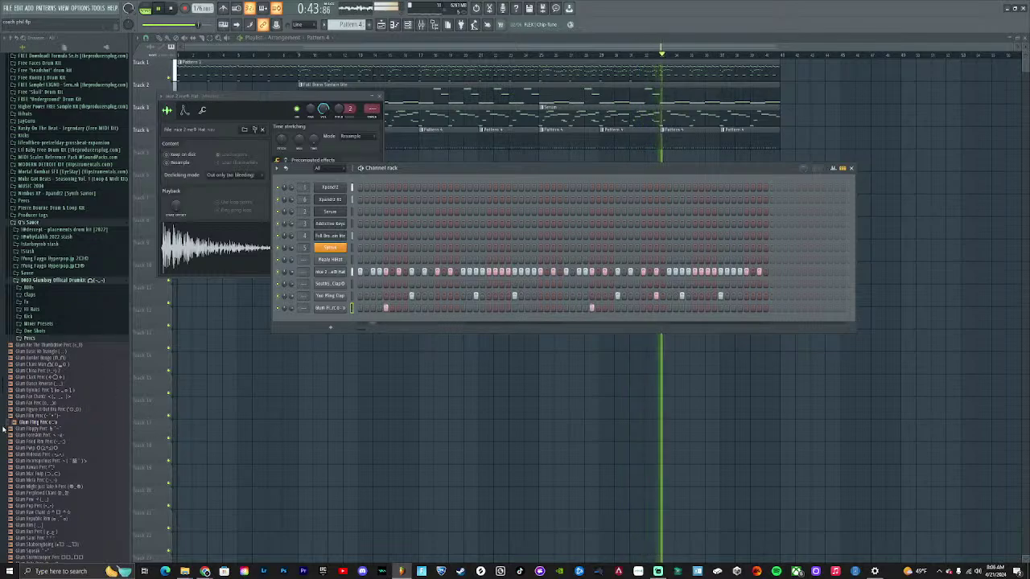
# Add the favorite perc from the VRSNOISE Vol. 2 Percs folder, place its hit at step 33 and make it cut itself
pyautogui.scroll(-10, 58, 371)
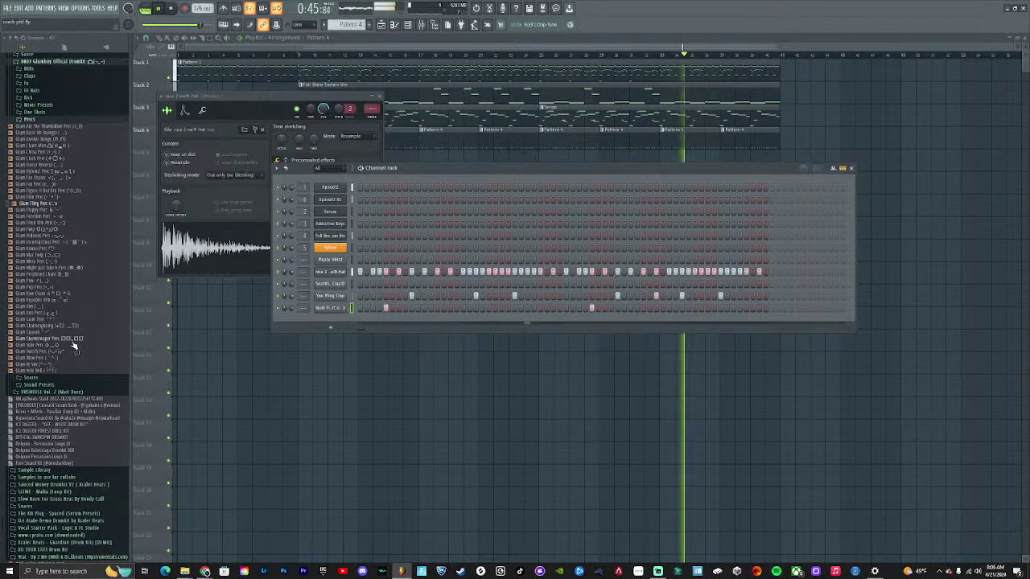
pyautogui.click(64, 394)
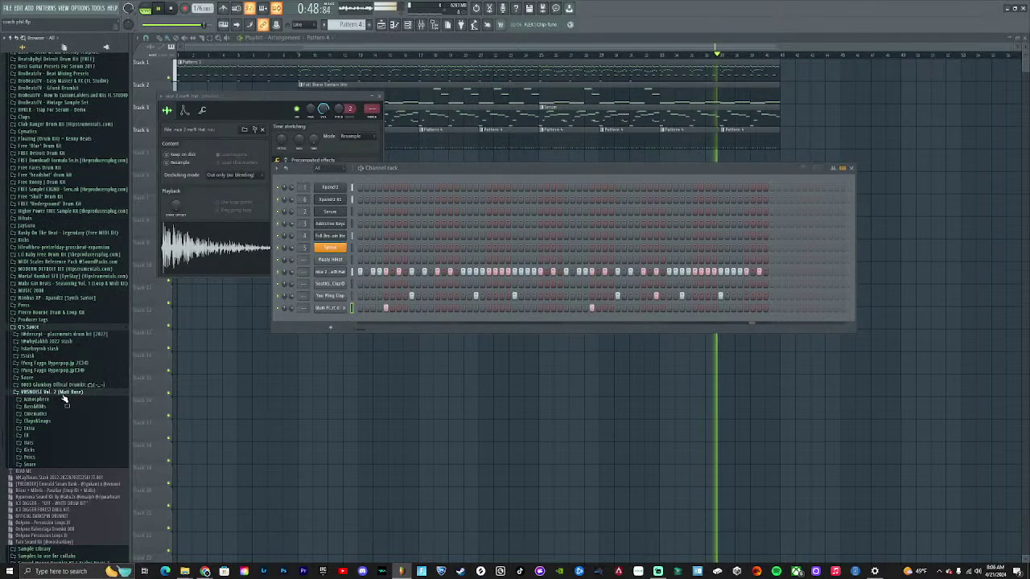
pyautogui.click(39, 458)
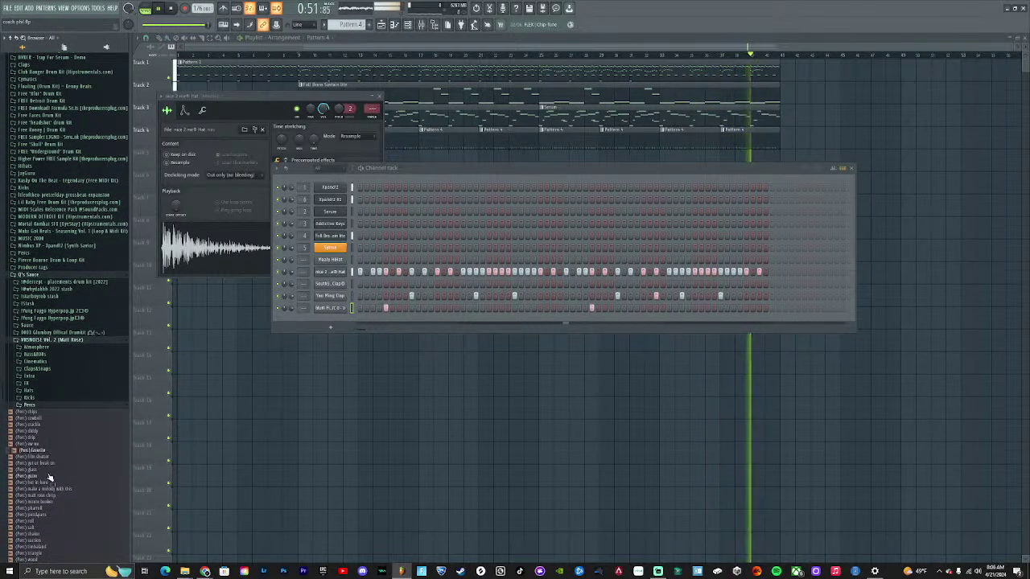
pyautogui.moveTo(48, 457); pyautogui.dragTo(374, 330)
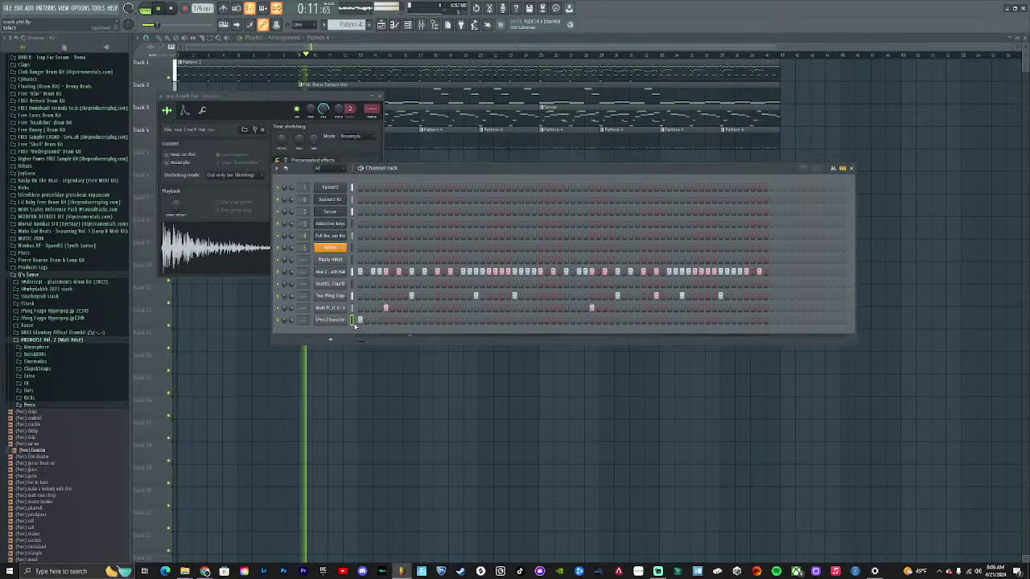
pyautogui.rightClick(343, 321)
pyautogui.click(374, 372)
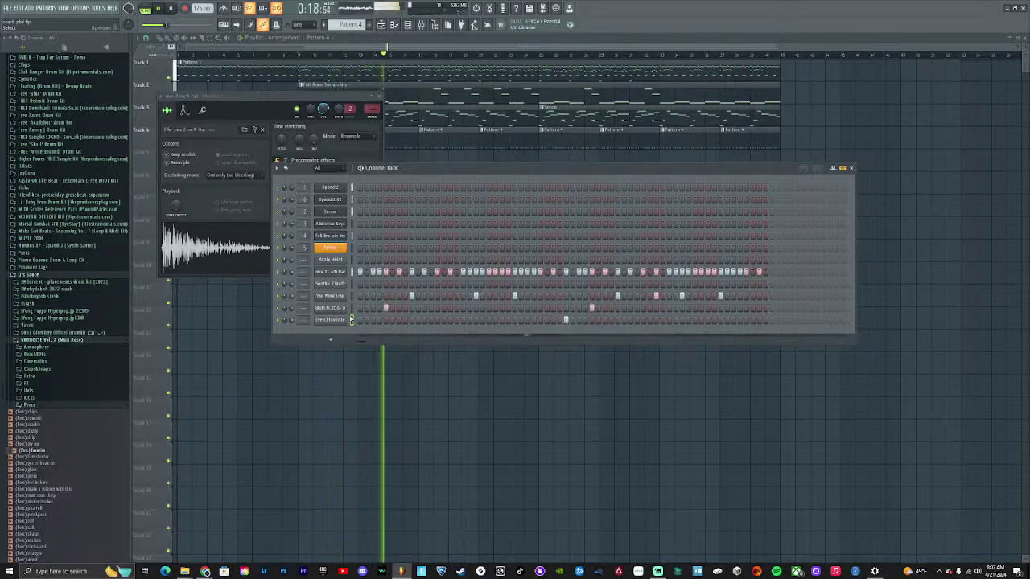
# Check the favorite perc's sampler settings and add the wya 808 from the VRSNOISE Vol. 2 Bass&808s folder to the channel rack
pyautogui.click(347, 319)
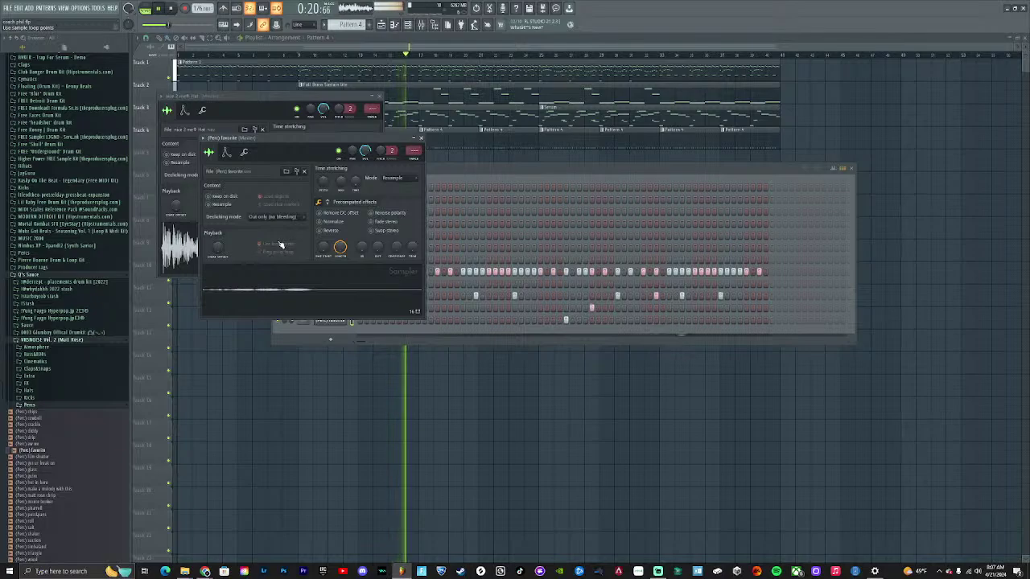
pyautogui.scroll(-10, 54, 426)
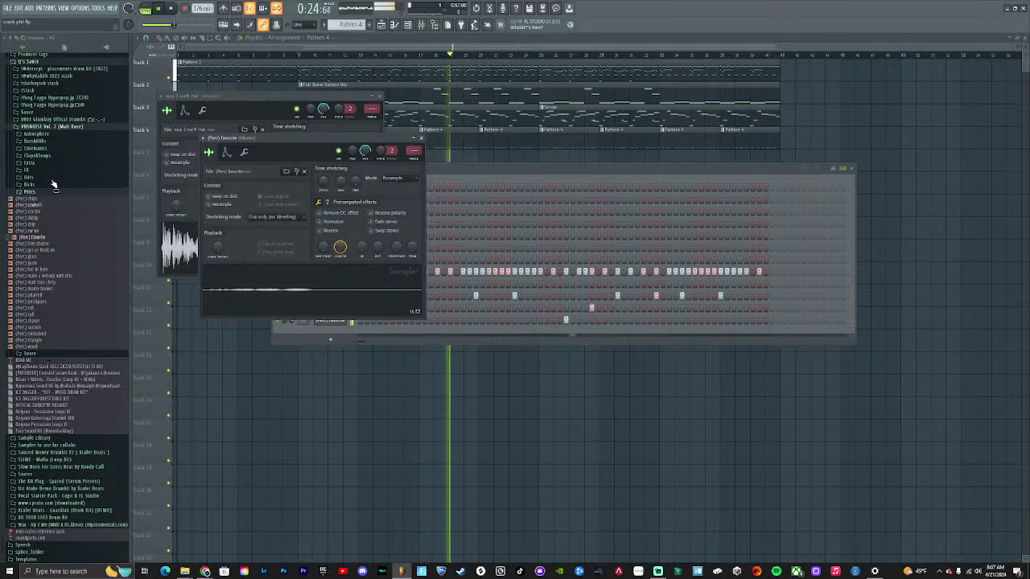
pyautogui.click(35, 141)
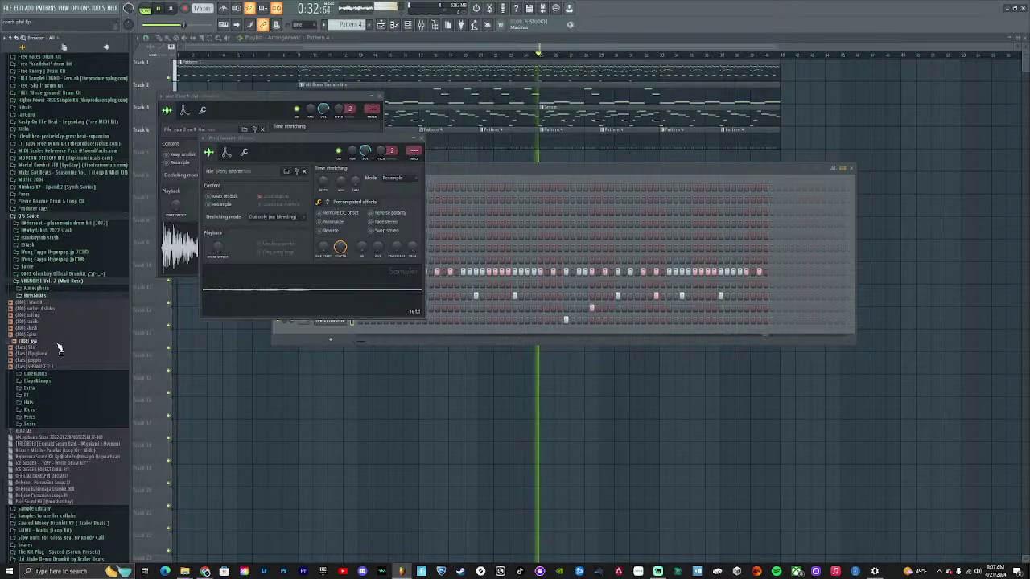
pyautogui.click(345, 347)
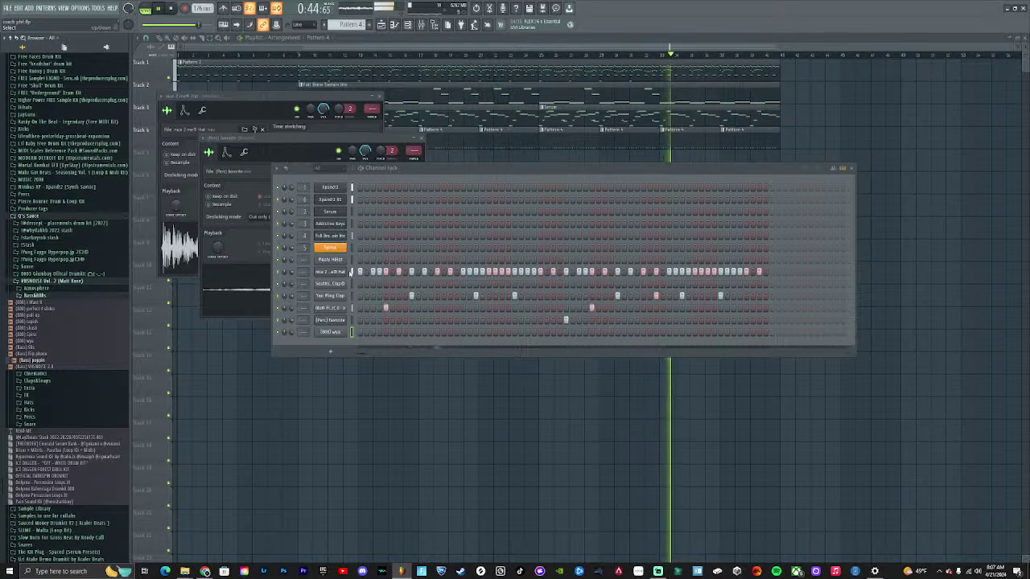
# Delete the empty hi-hat channel and the Southside Clap channel from the channel rack
pyautogui.rightClick(348, 260)
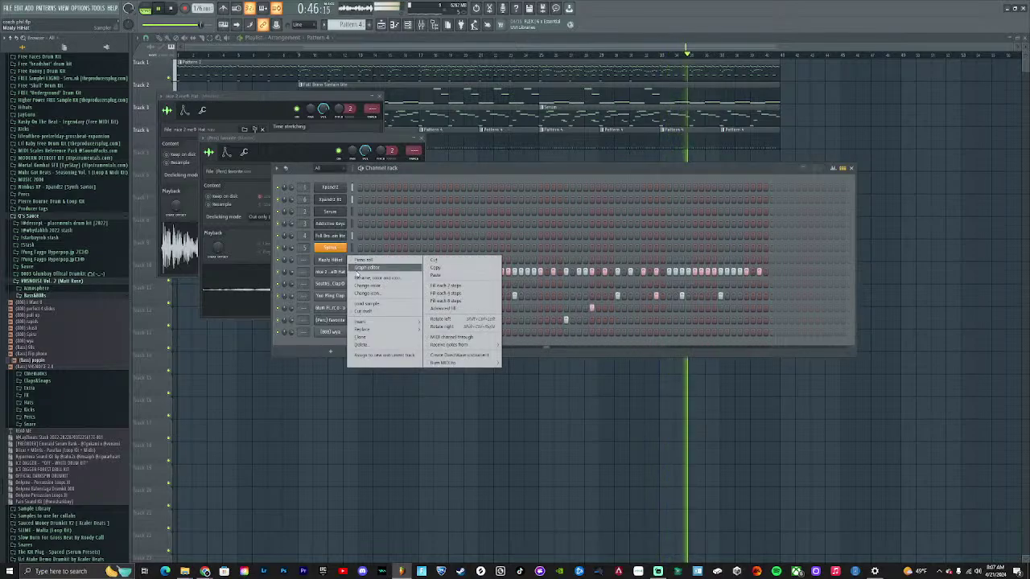
pyautogui.click(368, 344)
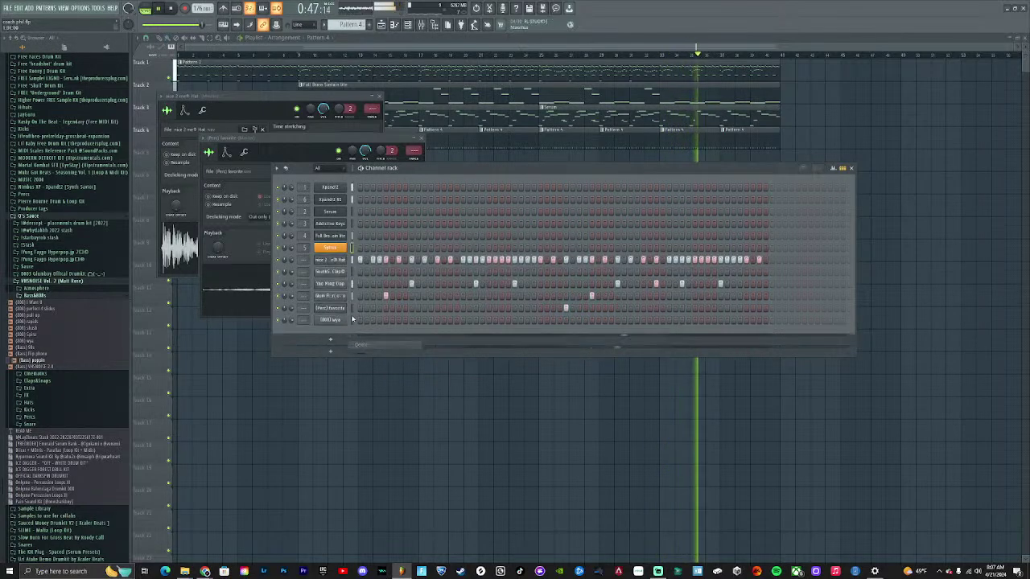
pyautogui.rightClick(342, 274)
pyautogui.click(370, 356)
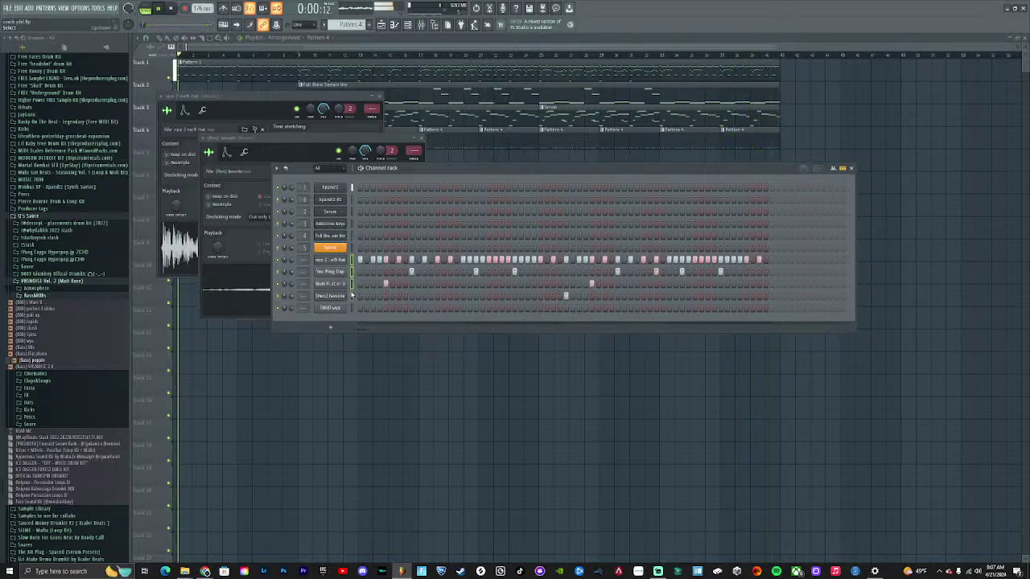
# Route the selected hat, clap and perc channels to consecutive mixer tracks starting from insert 13
pyautogui.click(422, 24)
pyautogui.rightClick(508, 55)
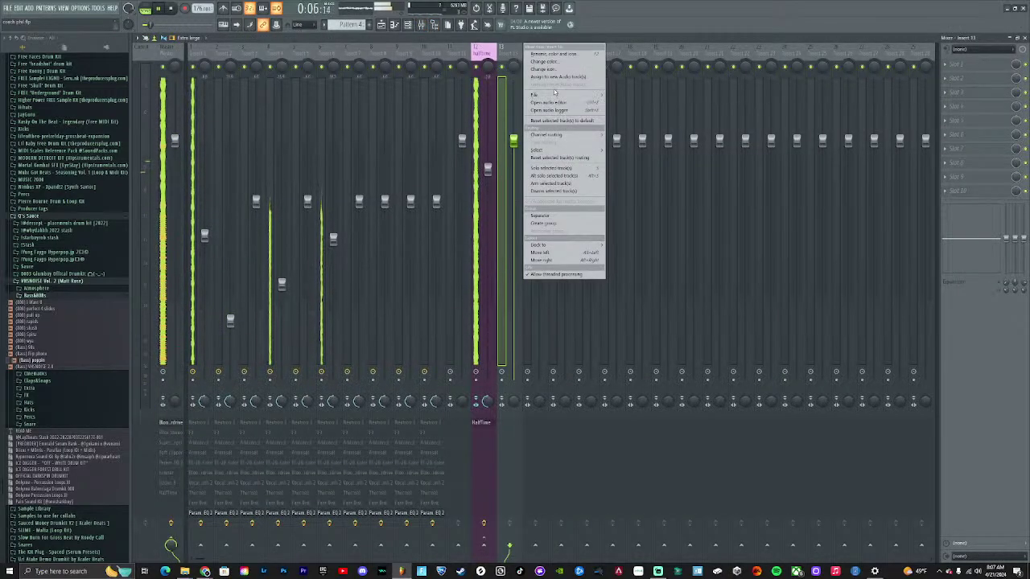
pyautogui.moveTo(556, 134)
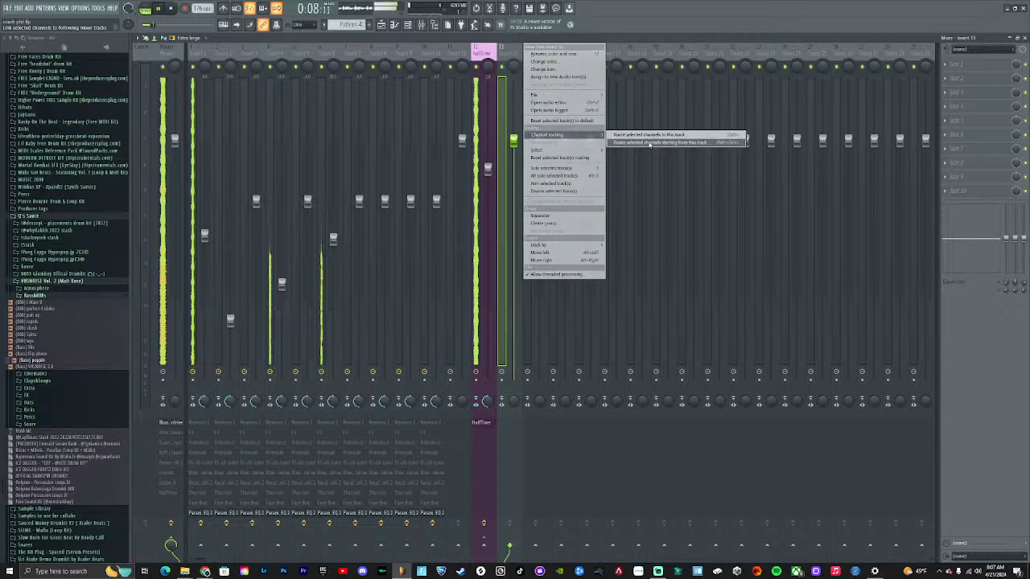
pyautogui.click(644, 143)
pyautogui.hotkey('alt', 'Tab')
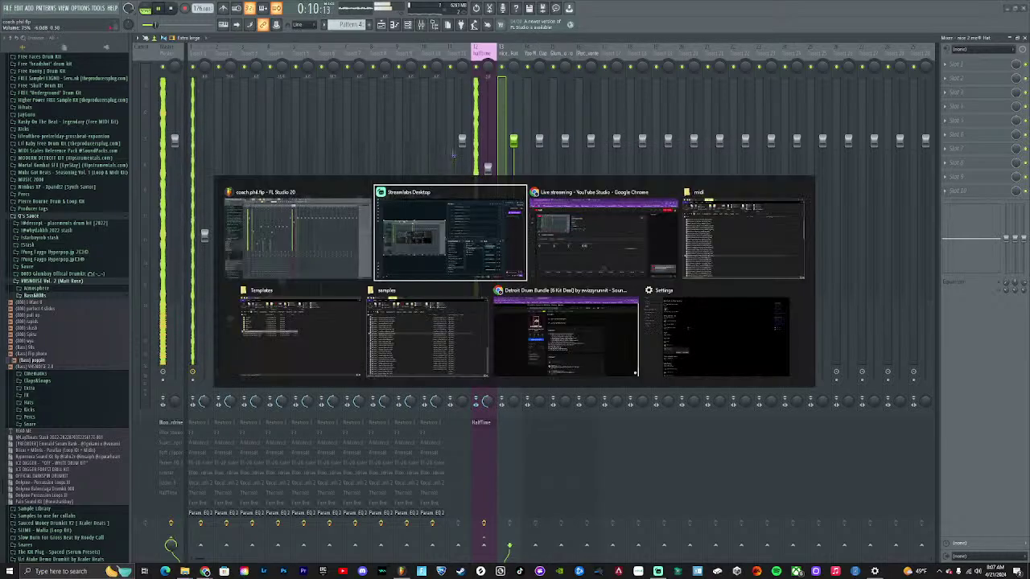
# Lower the mixer faders of the hat, Yao Ming Clap, Fling Perc and favorite perc inserts to balance the drums
pyautogui.moveTo(513, 141); pyautogui.dragTo(513, 185)
pyautogui.moveTo(540, 141); pyautogui.dragTo(539, 184)
pyautogui.moveTo(565, 140); pyautogui.dragTo(565, 190)
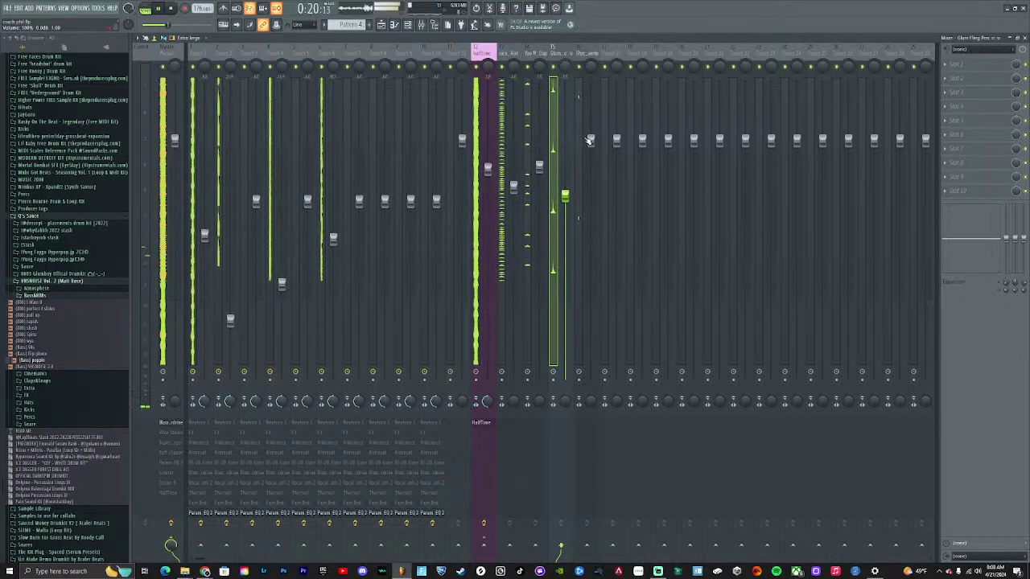
pyautogui.moveTo(590, 140); pyautogui.dragTo(591, 174)
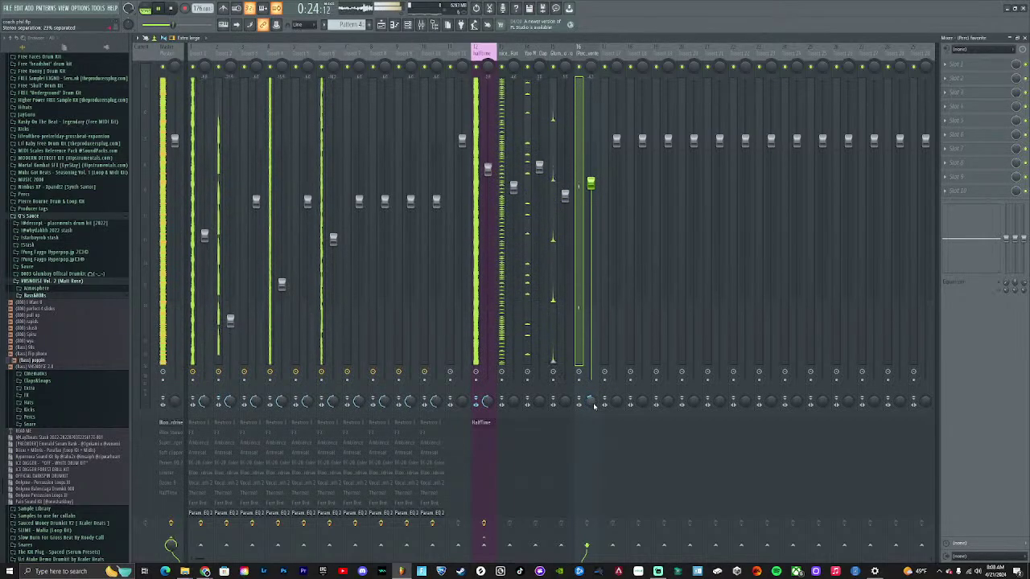
pyautogui.rightClick(594, 404)
pyautogui.click(518, 188)
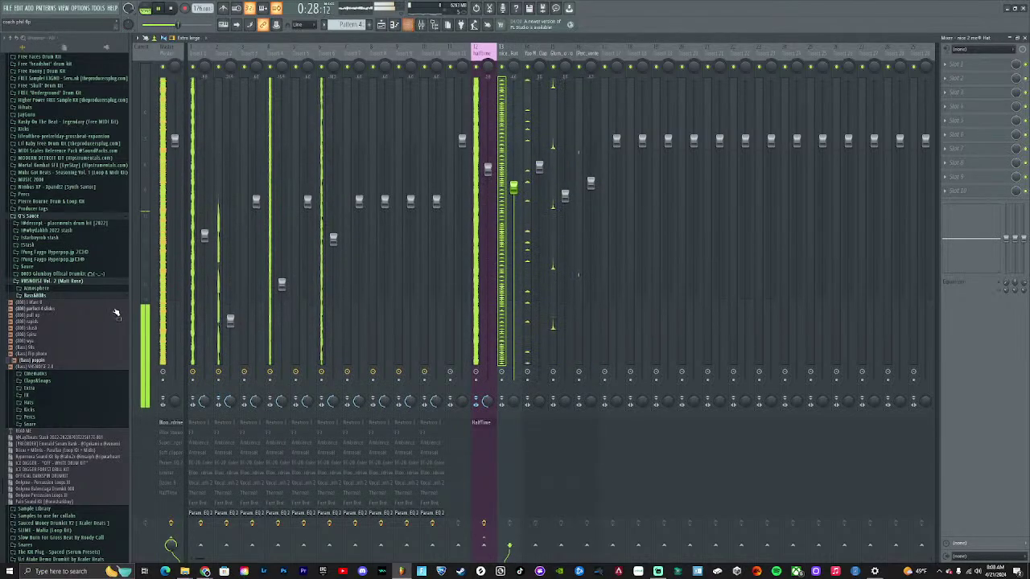
# Audition the 808 samples in the 2022 stash kit's 808 folder, from Business through Zay Short
pyautogui.scroll(1, 61, 241)
pyautogui.click(61, 238)
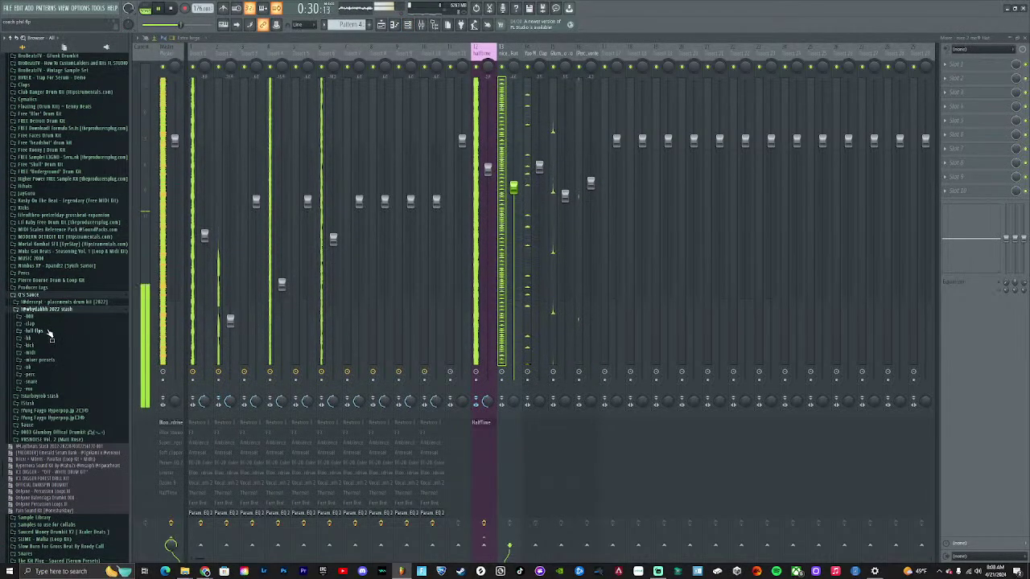
pyautogui.click(46, 318)
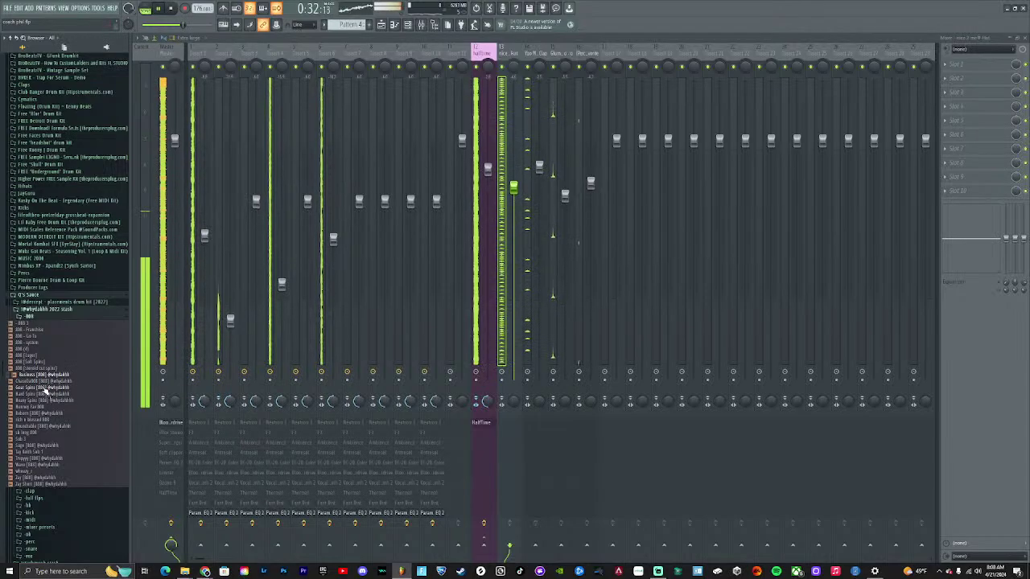
pyautogui.click(46, 376)
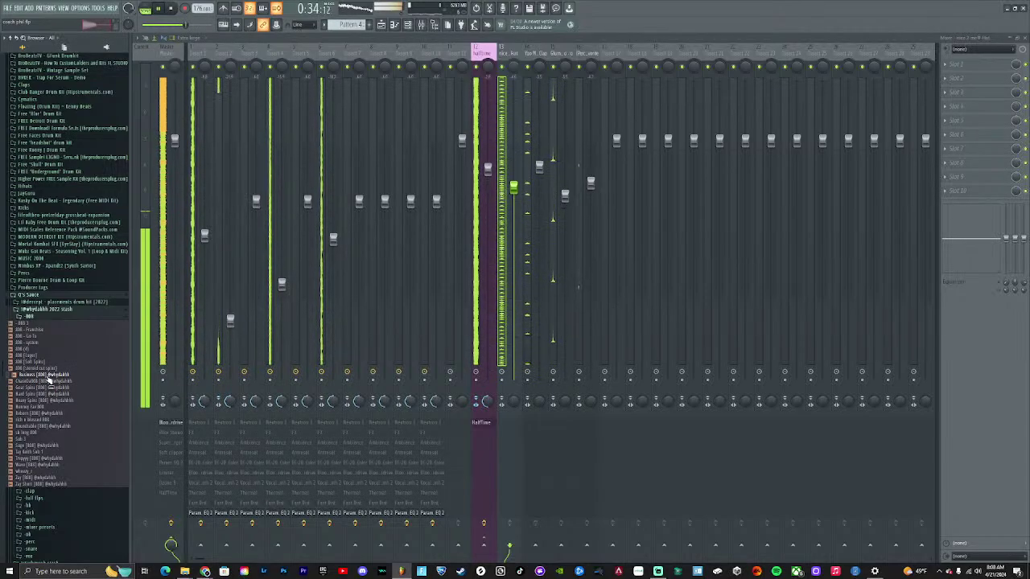
pyautogui.click(48, 382)
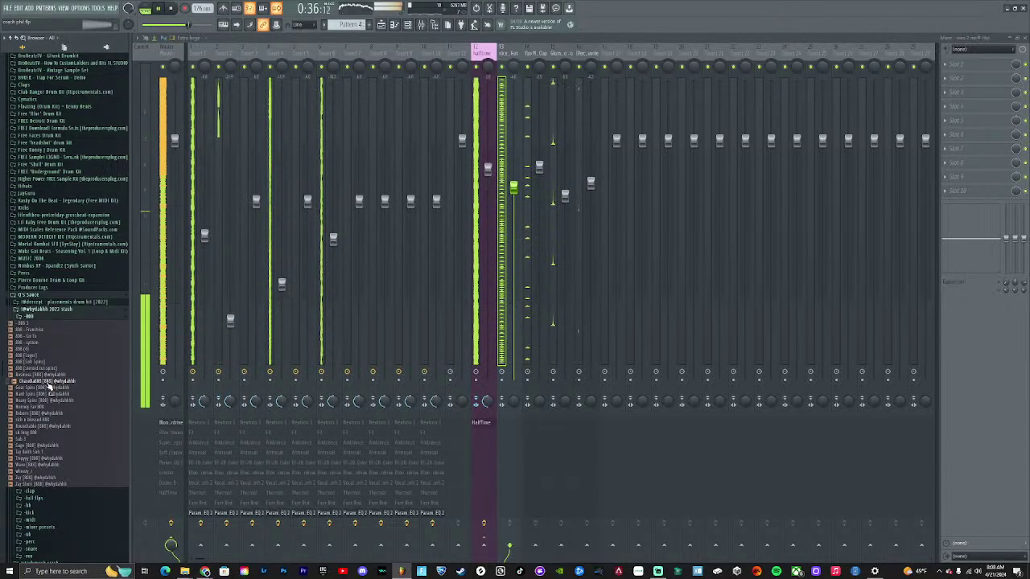
pyautogui.click(49, 388)
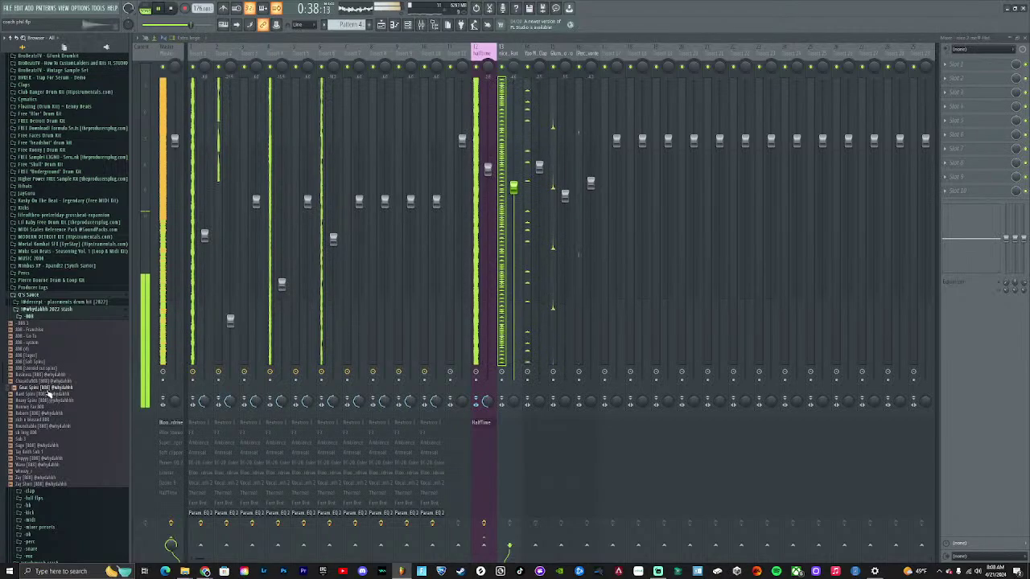
pyautogui.click(48, 413)
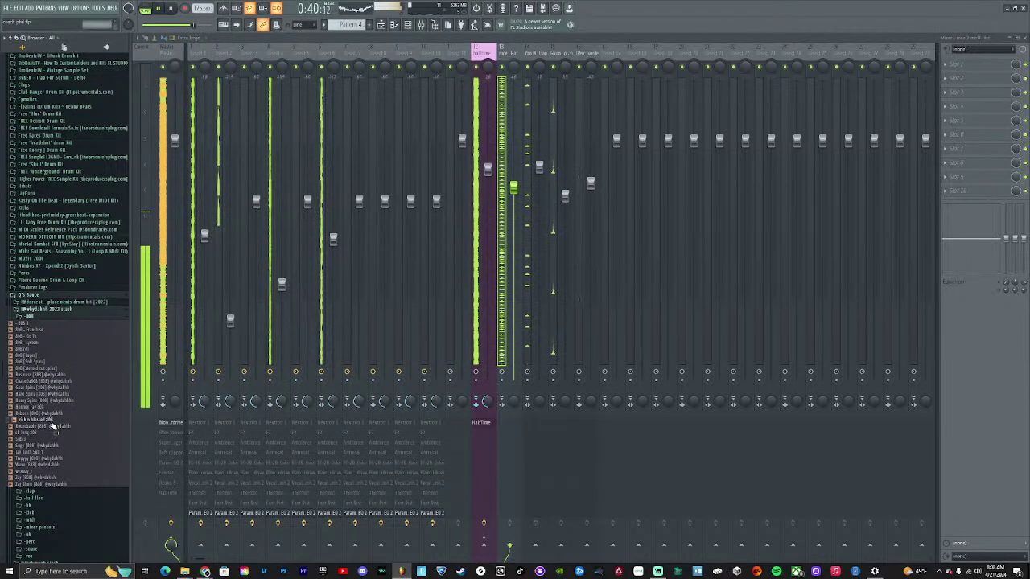
pyautogui.click(48, 414)
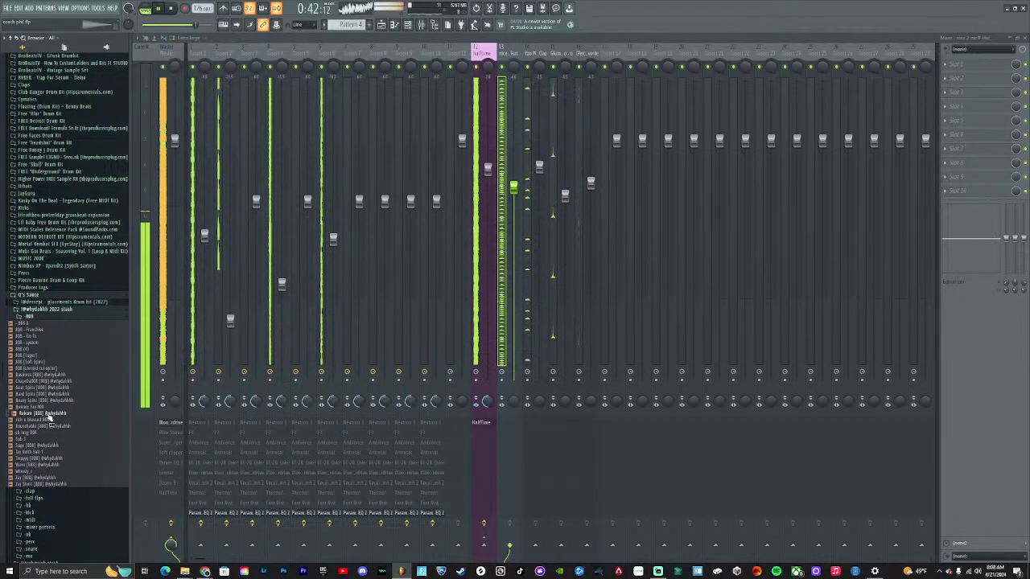
pyautogui.click(48, 427)
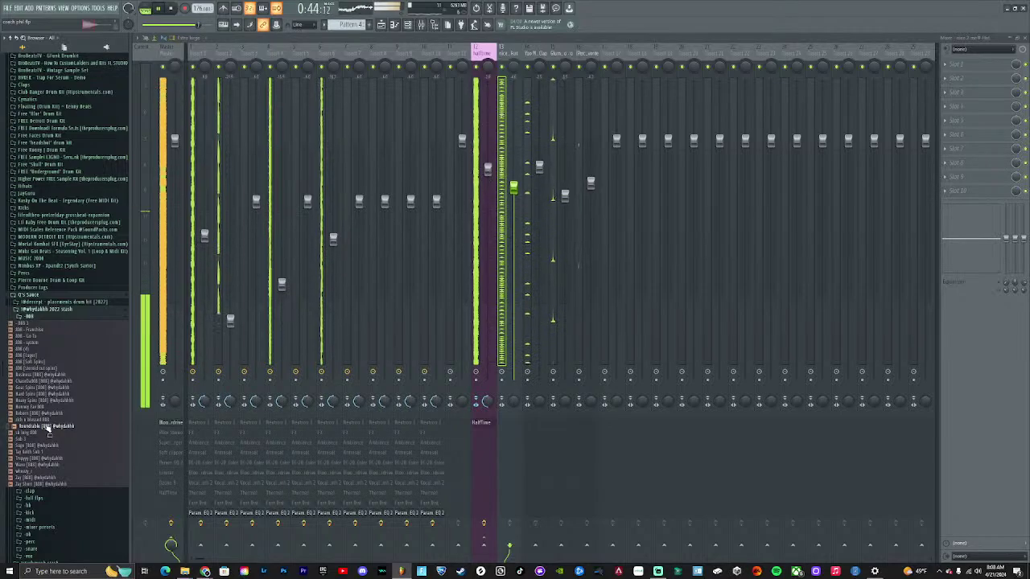
pyautogui.click(51, 434)
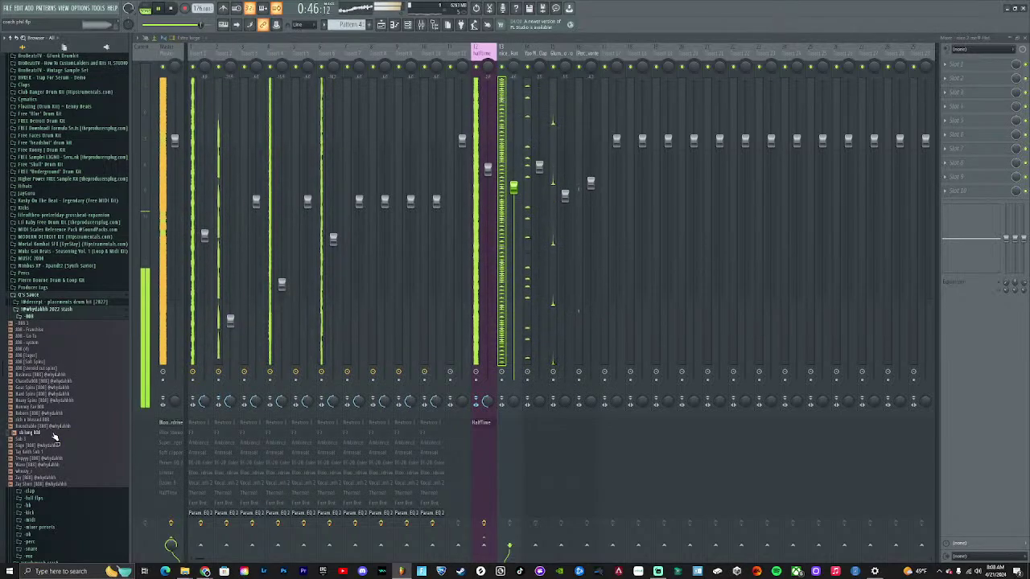
pyautogui.press('Down')
pyautogui.press('Down')
pyautogui.press('Down')
pyautogui.press('Down')
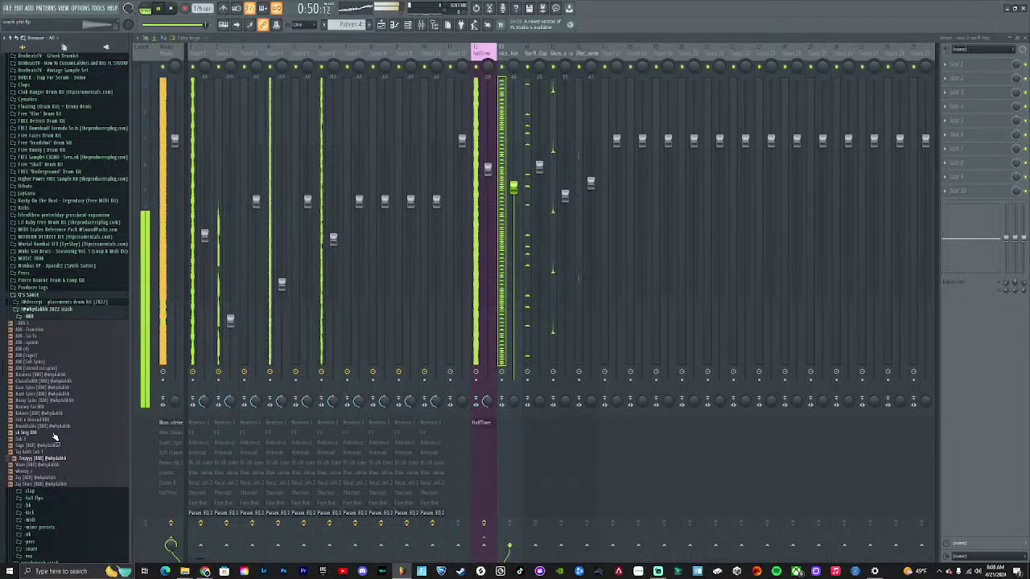
pyautogui.click(48, 465)
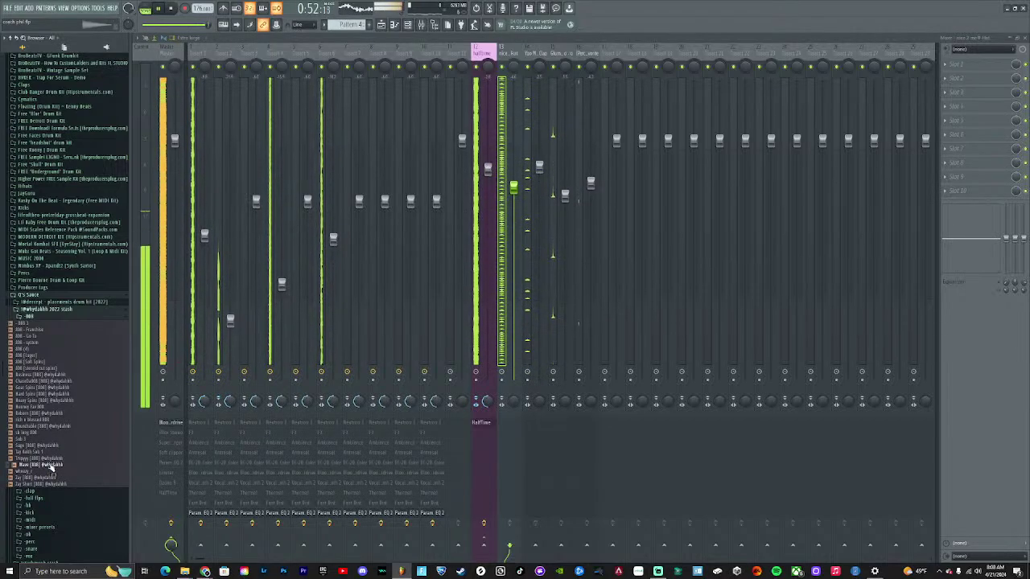
pyautogui.press('Down')
pyautogui.press('Down')
pyautogui.press('Down')
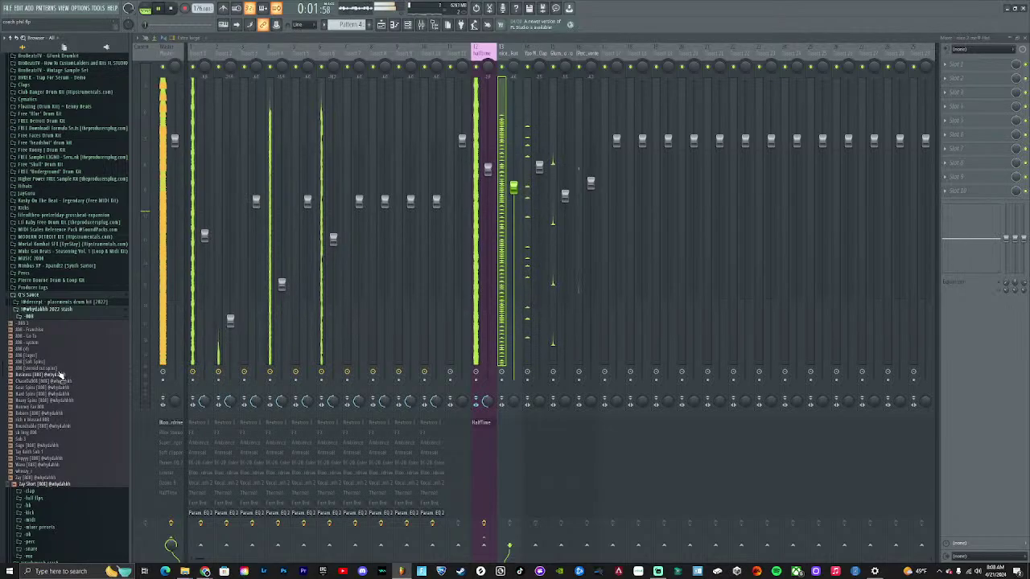
# Add the 808 3 sample from the 2022 stash kit to the channel rack and open its sampler settings
pyautogui.click(41, 325)
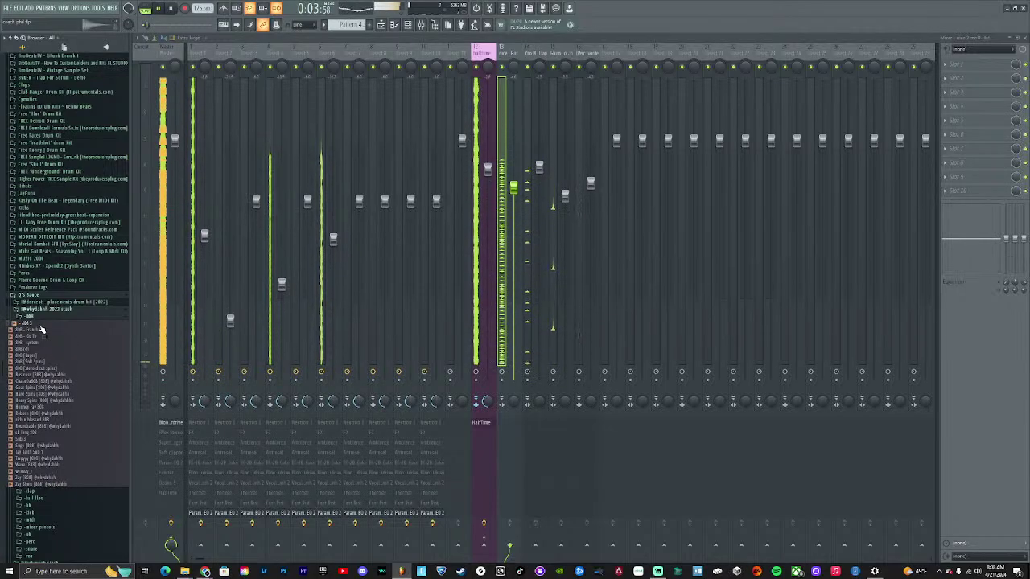
pyautogui.moveTo(40, 330); pyautogui.dragTo(343, 322)
pyautogui.press('F5')
pyautogui.press('F6')
pyautogui.click(341, 321)
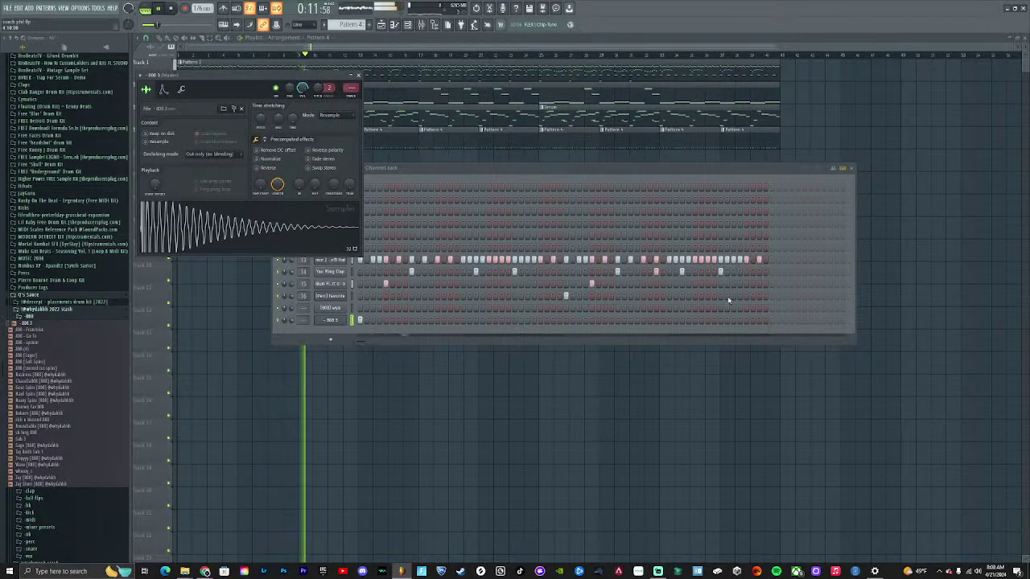
# Place 808 3 hits on steps 7 and 13 and set the channel to cut itself
pyautogui.click(373, 321)
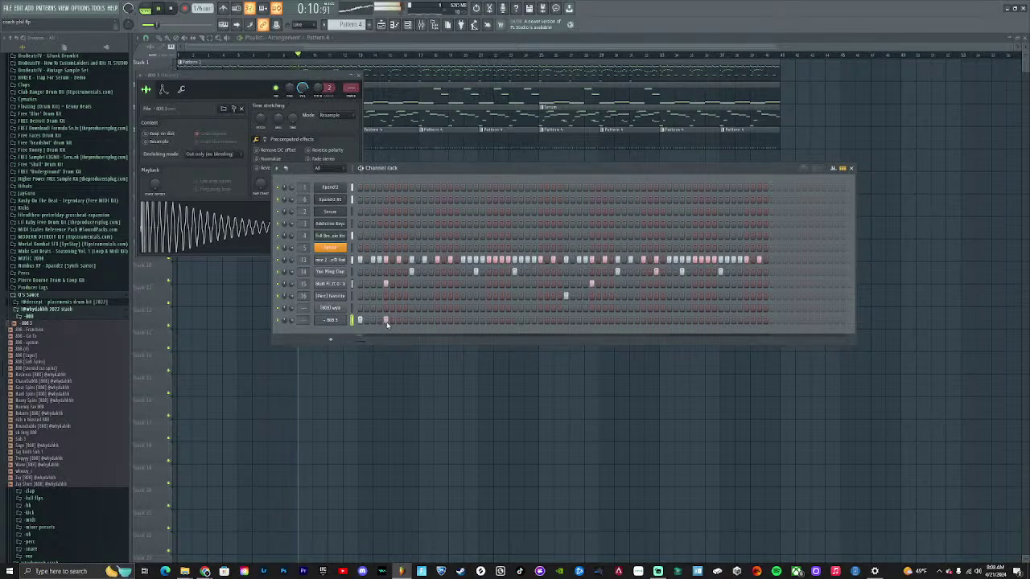
pyautogui.click(341, 321)
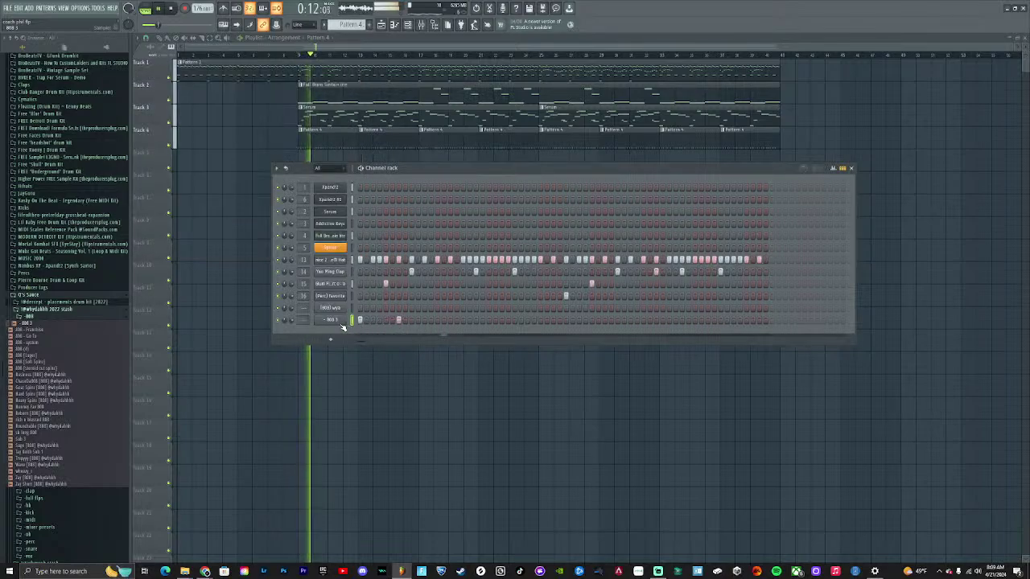
pyautogui.click(341, 321)
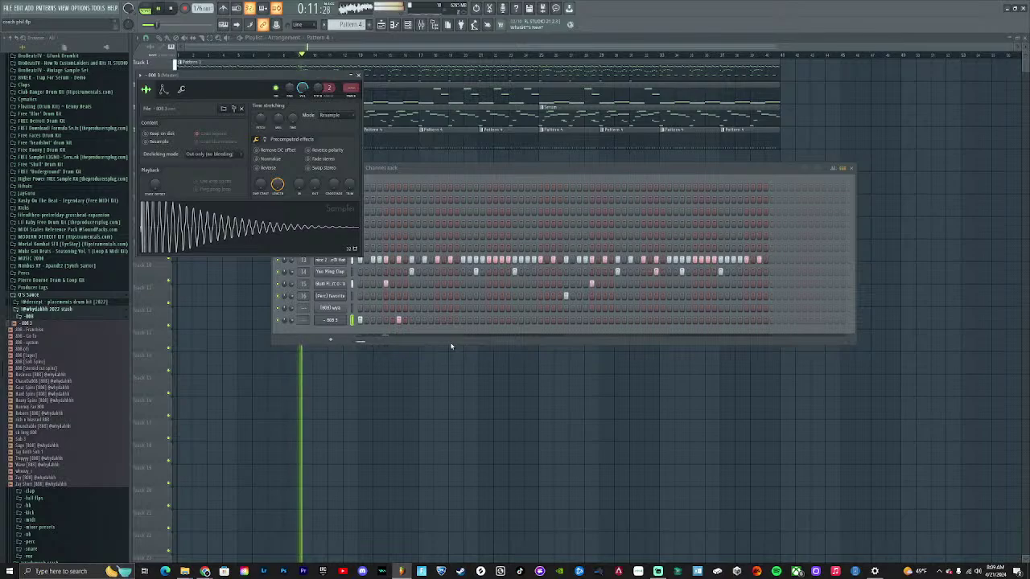
pyautogui.click(438, 321)
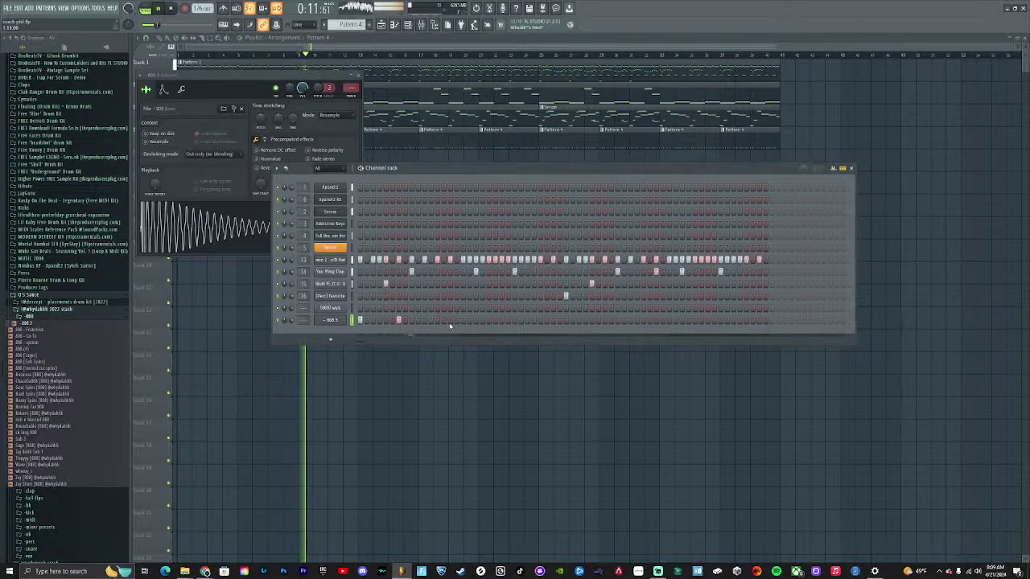
pyautogui.moveTo(439, 320); pyautogui.dragTo(456, 321)
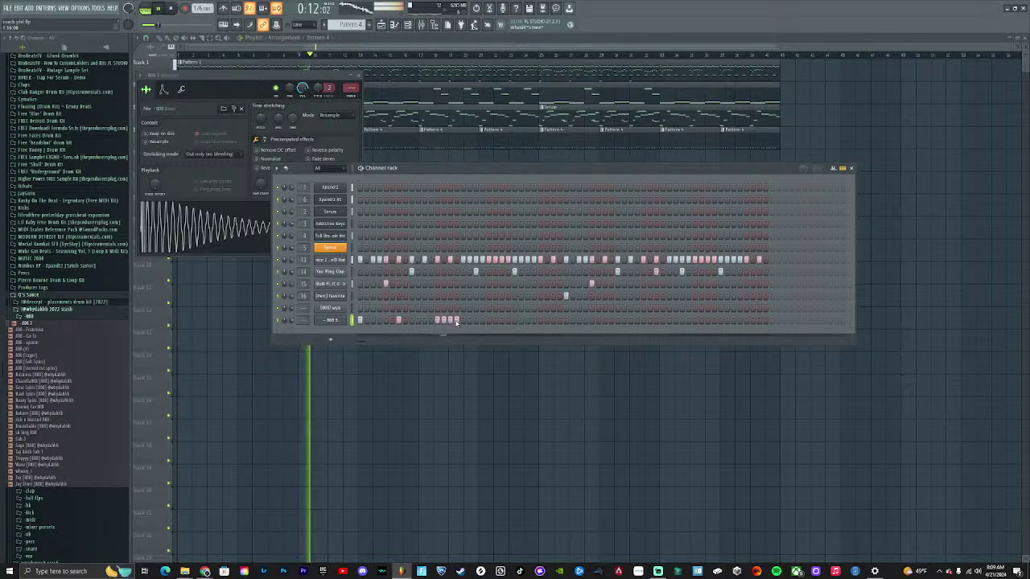
pyautogui.rightClick(349, 320)
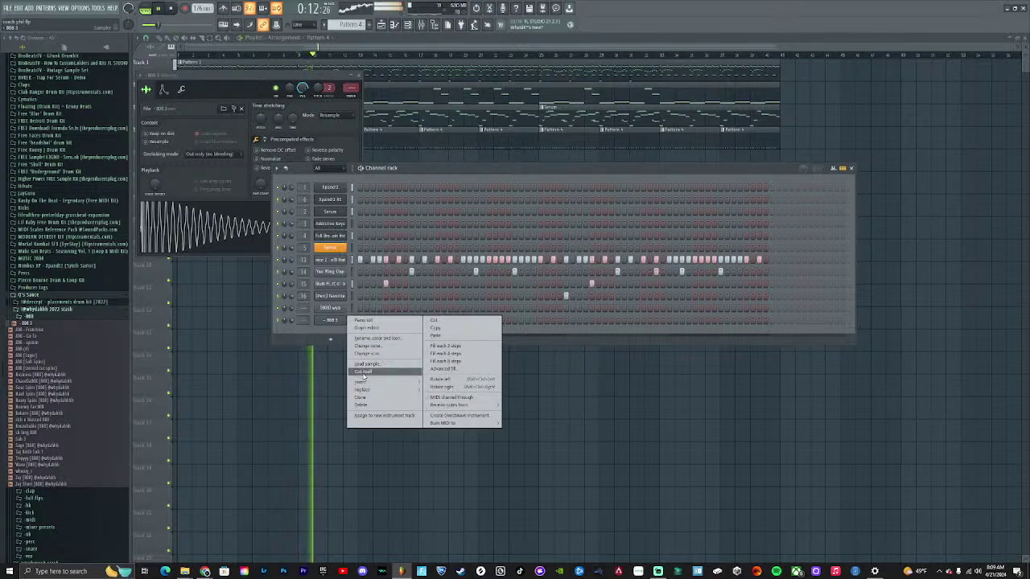
pyautogui.click(339, 326)
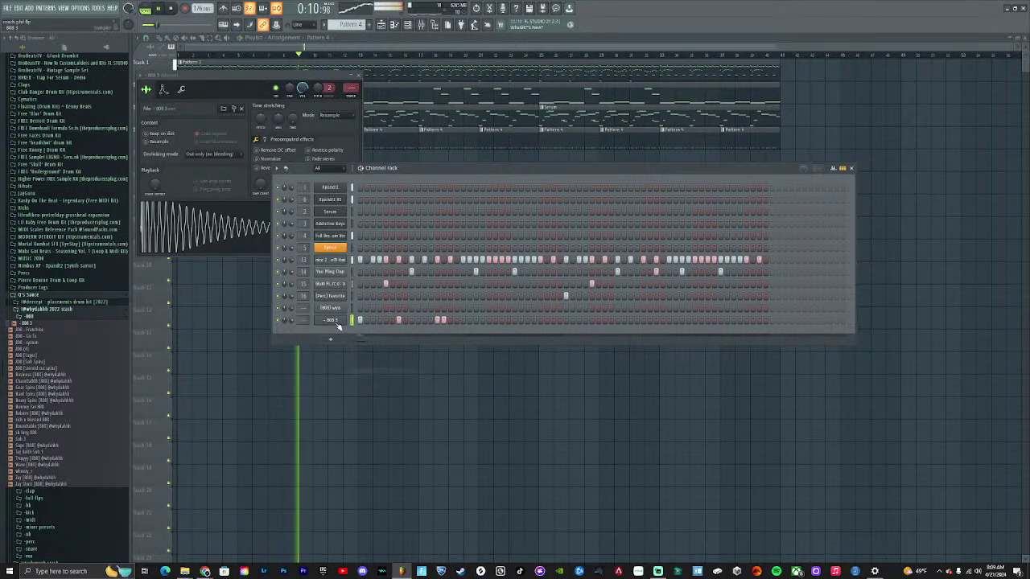
# Add 808 3 hits on steps 17 to 19, 23, 27, 31, 33, 39, 45 and 49 to 51
pyautogui.rightClick(476, 321)
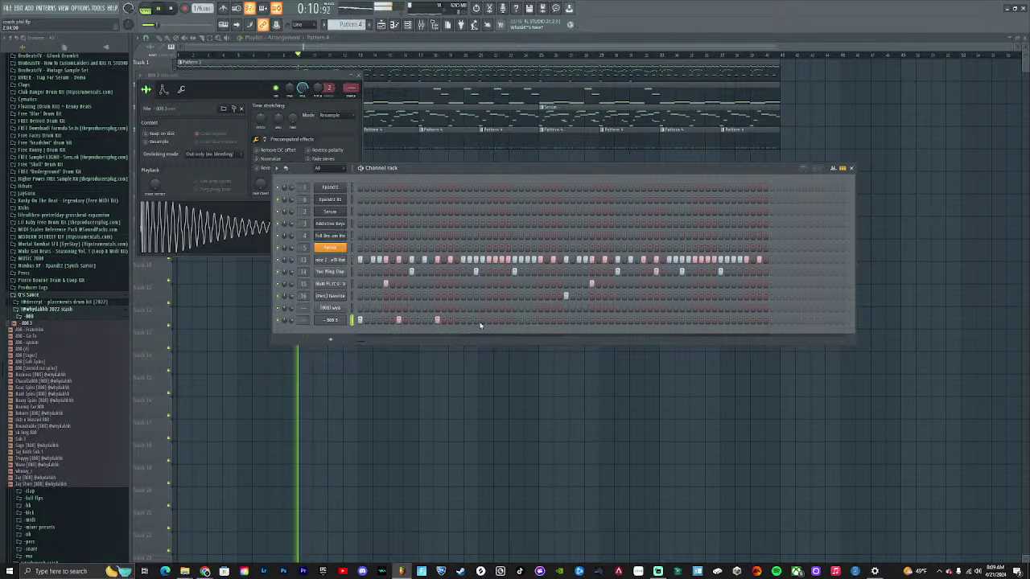
pyautogui.moveTo(477, 321); pyautogui.dragTo(464, 326)
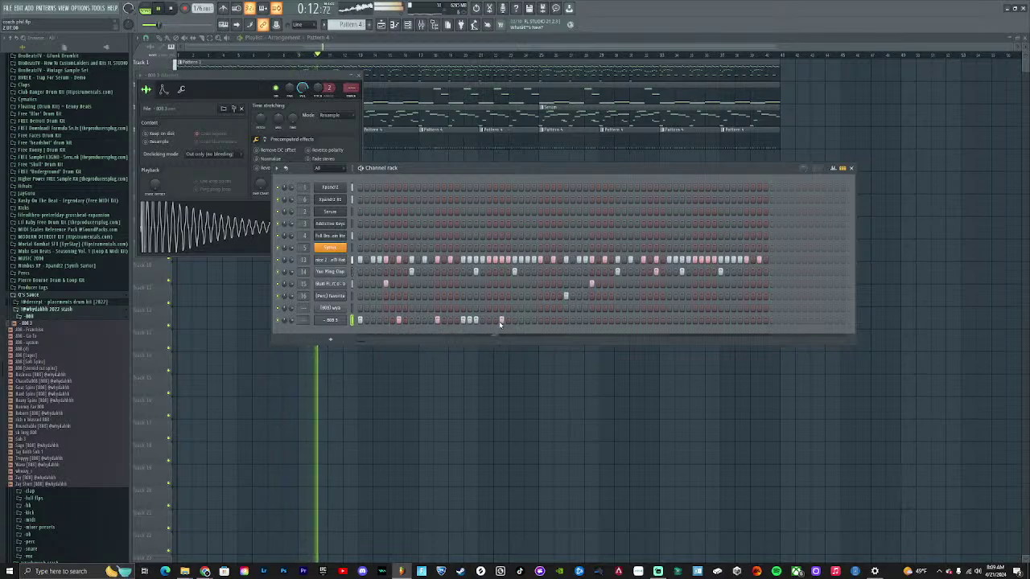
pyautogui.click(500, 321)
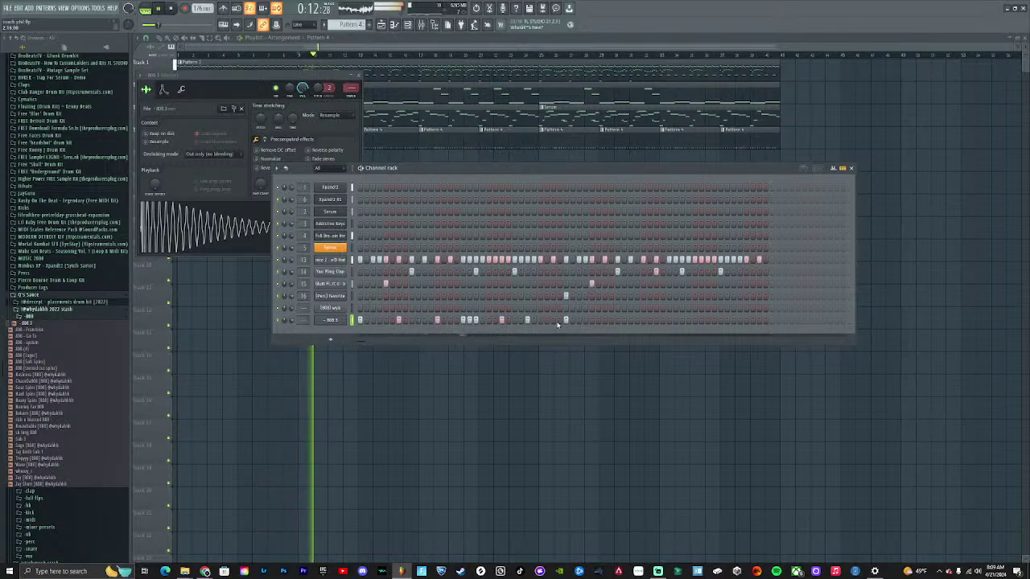
pyautogui.click(604, 320)
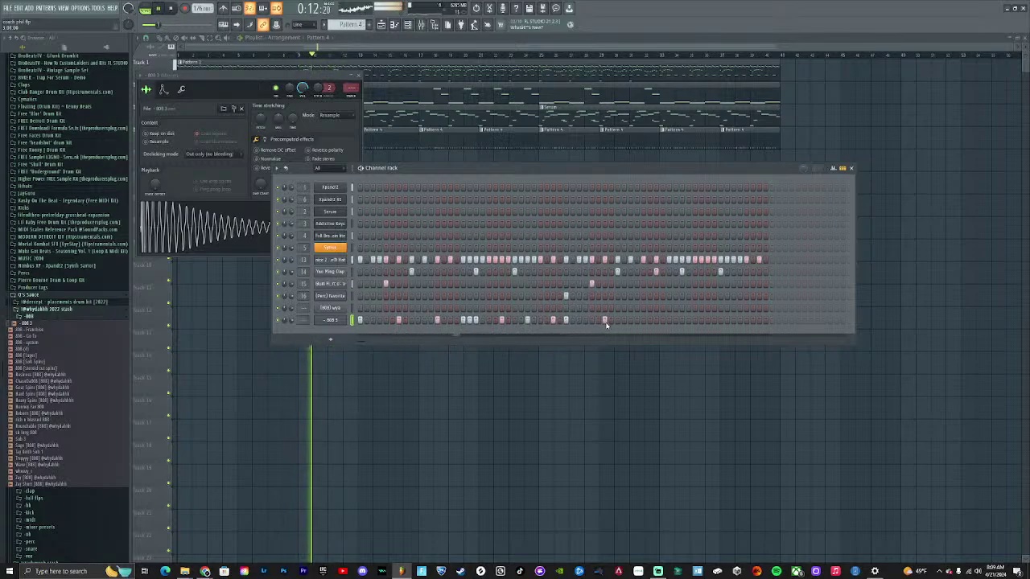
pyautogui.click(655, 320)
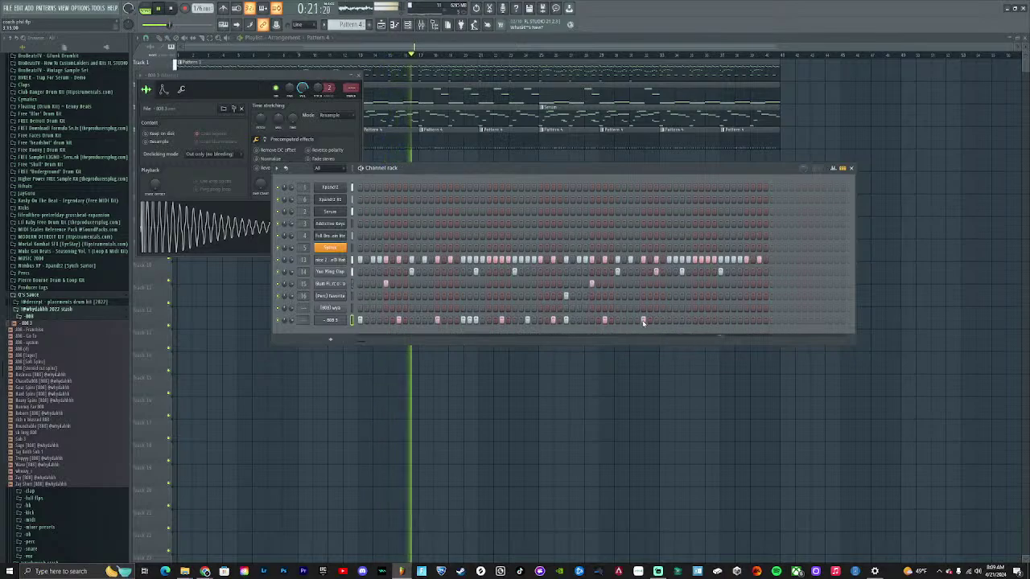
pyautogui.moveTo(669, 320); pyautogui.dragTo(681, 320)
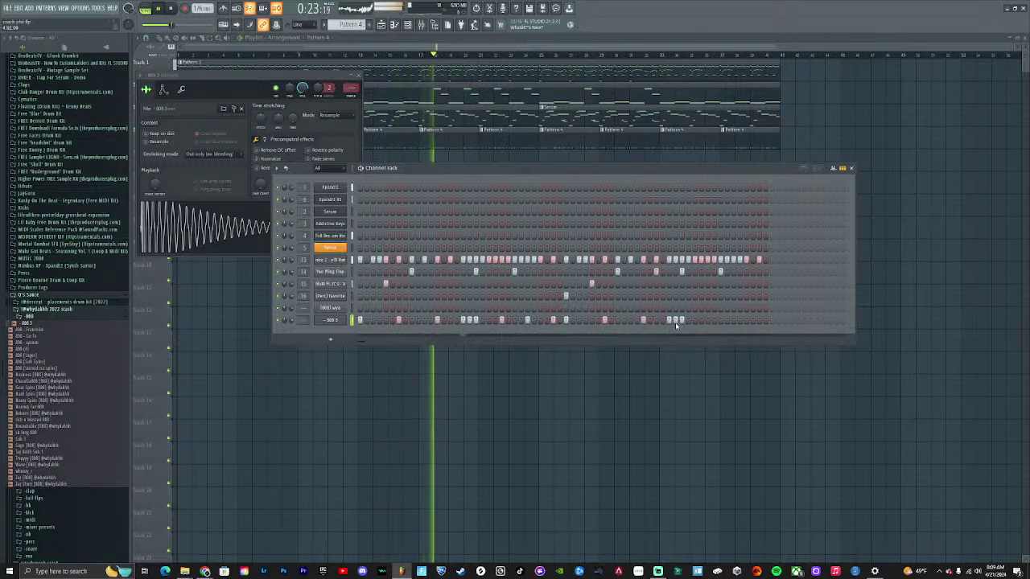
# Shift the three-hit 808 3 run at steps 17 to 19 over to steps 19 to 21
pyautogui.click(468, 320)
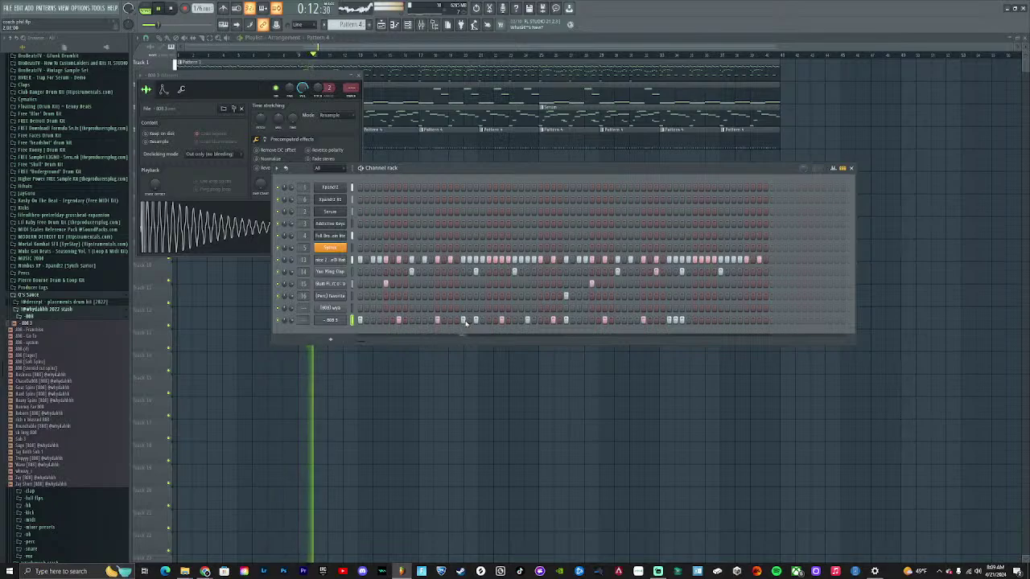
pyautogui.click(464, 321)
pyautogui.click(482, 321)
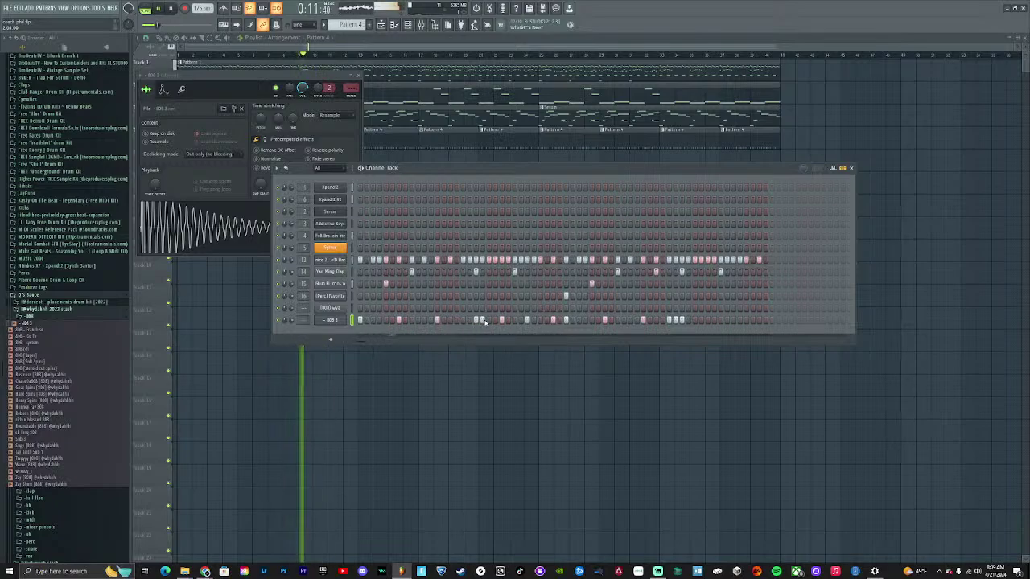
pyautogui.click(489, 320)
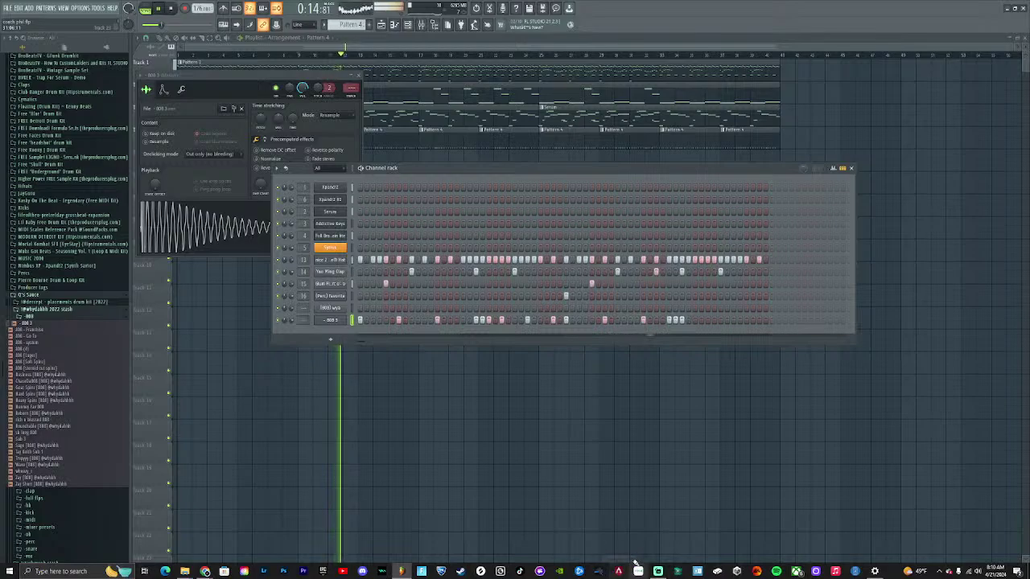
# Shift the 808 3 run at steps 49 to 51 over to steps 51 to 53, and add hits on steps 55, 59 and 63
pyautogui.rightClick(676, 320)
pyautogui.rightClick(668, 320)
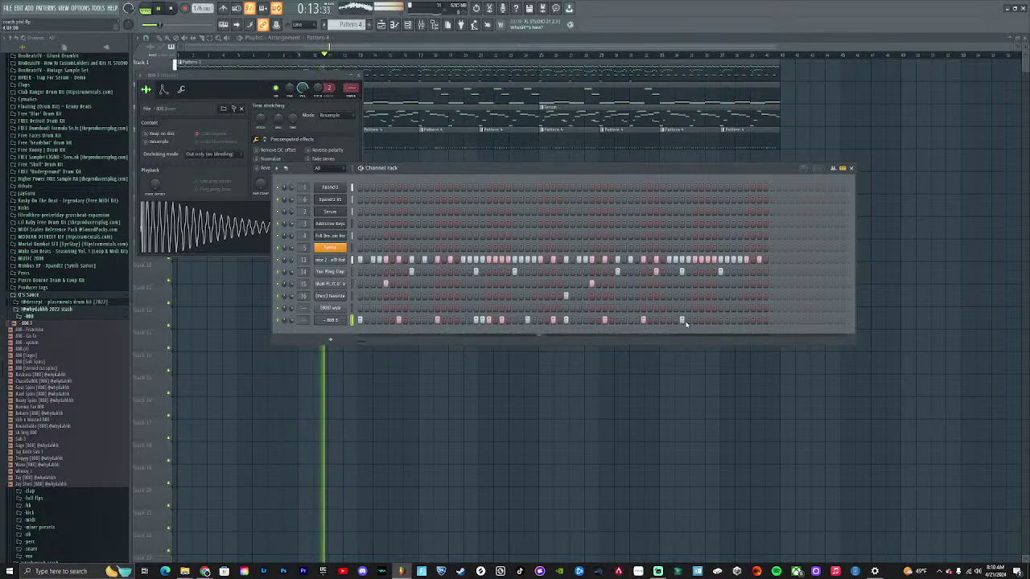
pyautogui.click(688, 321)
pyautogui.click(694, 320)
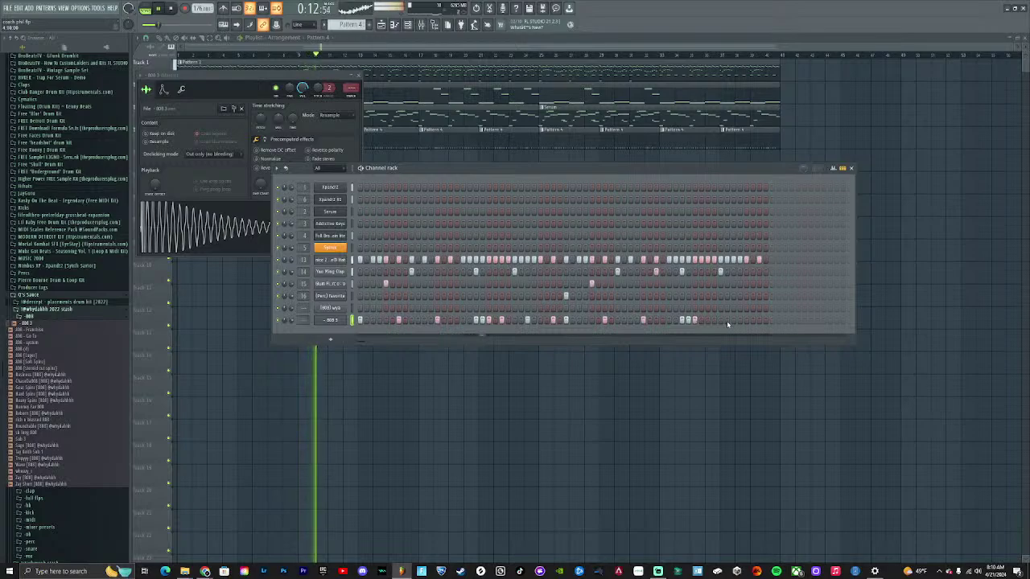
pyautogui.click(707, 320)
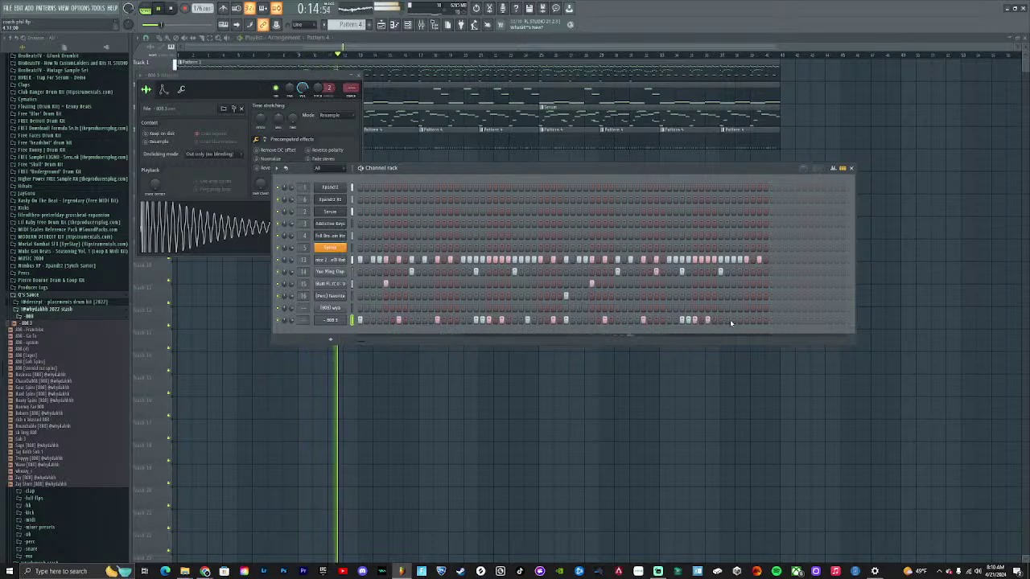
pyautogui.click(733, 320)
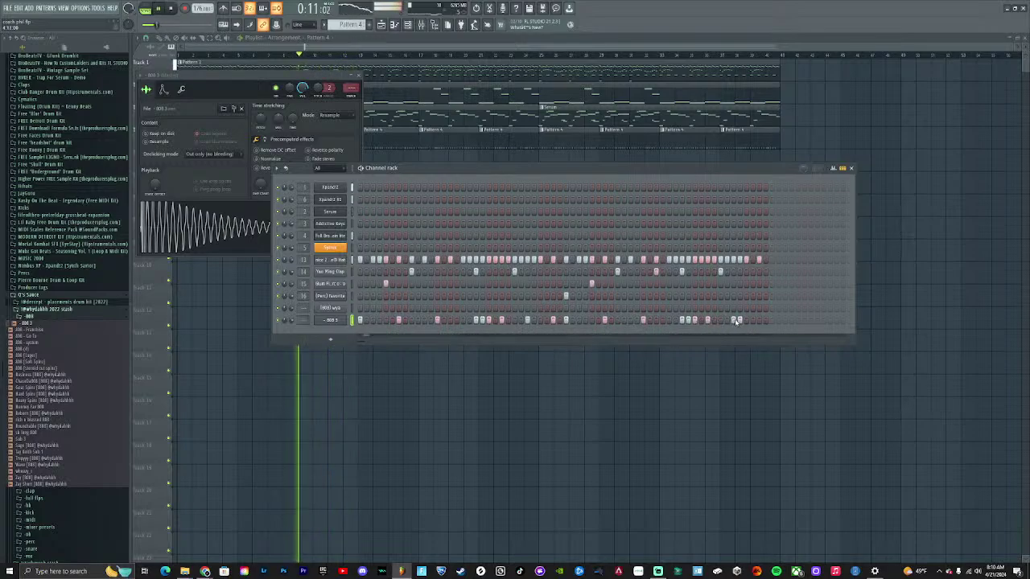
pyautogui.click(759, 320)
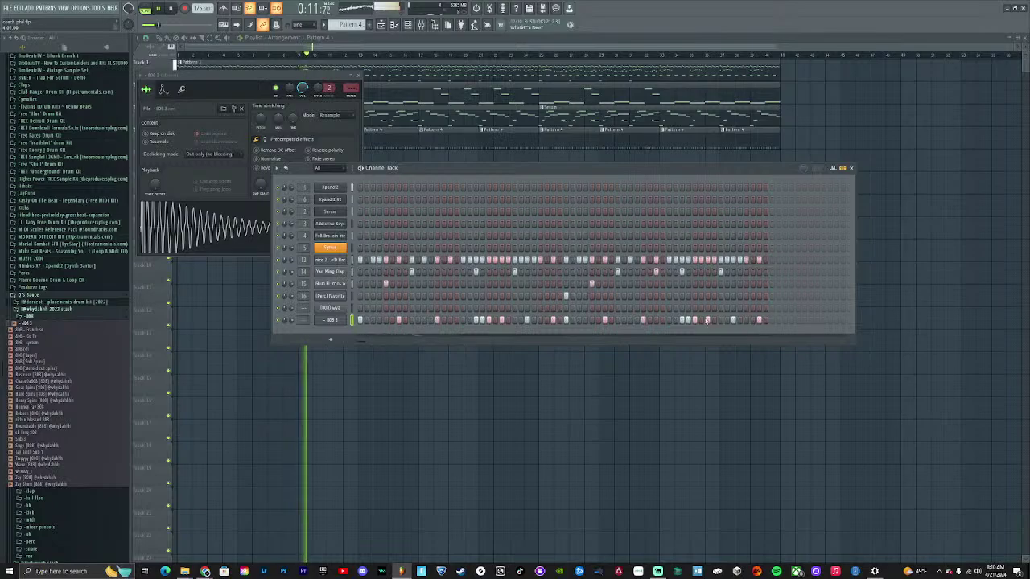
# Try an 808 3 hit on step 17 in place of the run at steps 19 to 21, then restore the run
pyautogui.click(463, 320)
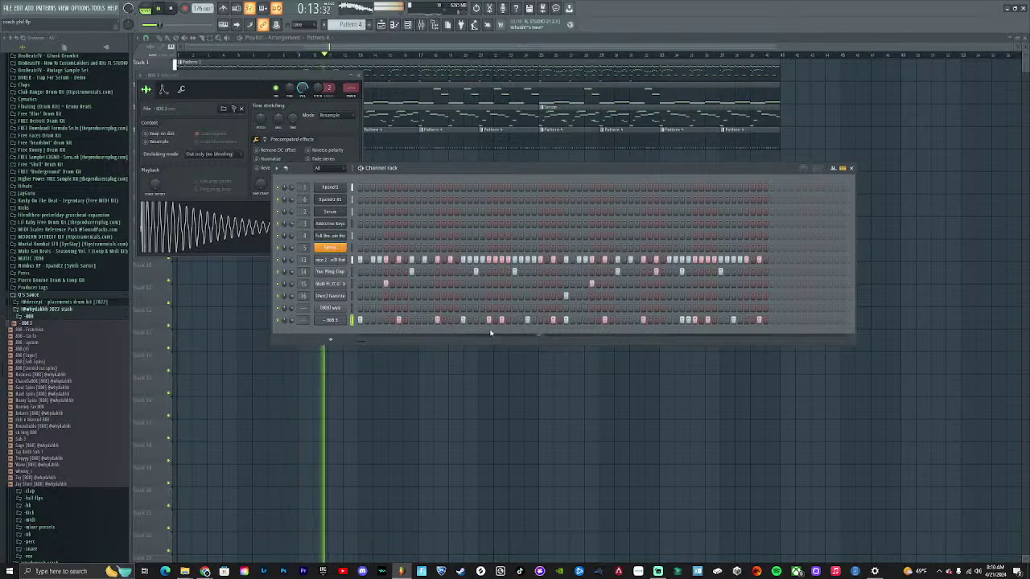
pyautogui.click(489, 323)
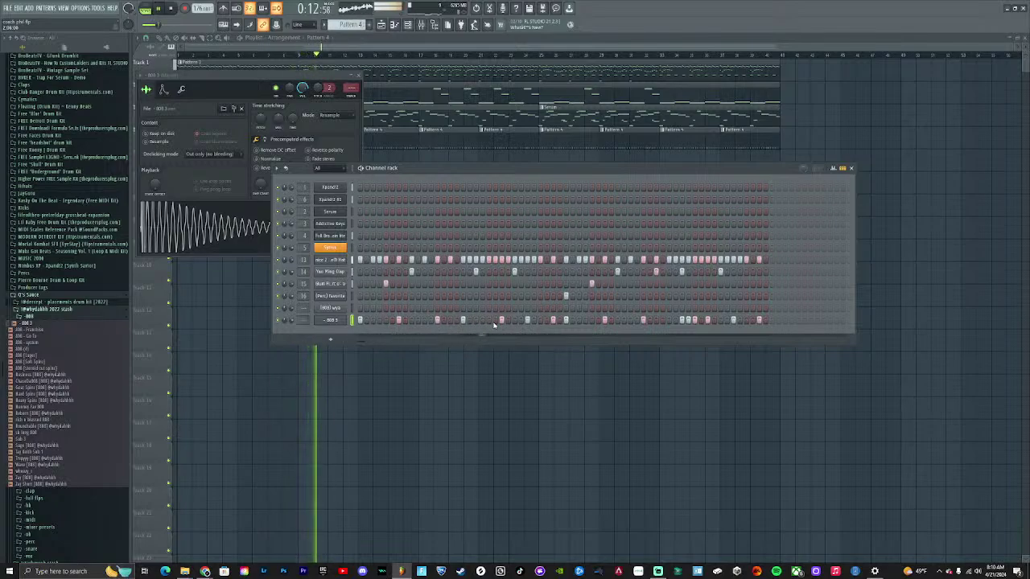
pyautogui.hotkey('ctrl', 'alt', 'z')
pyautogui.hotkey('ctrl', 'alt', 'z')
pyautogui.hotkey('ctrl', 'alt', 'z')
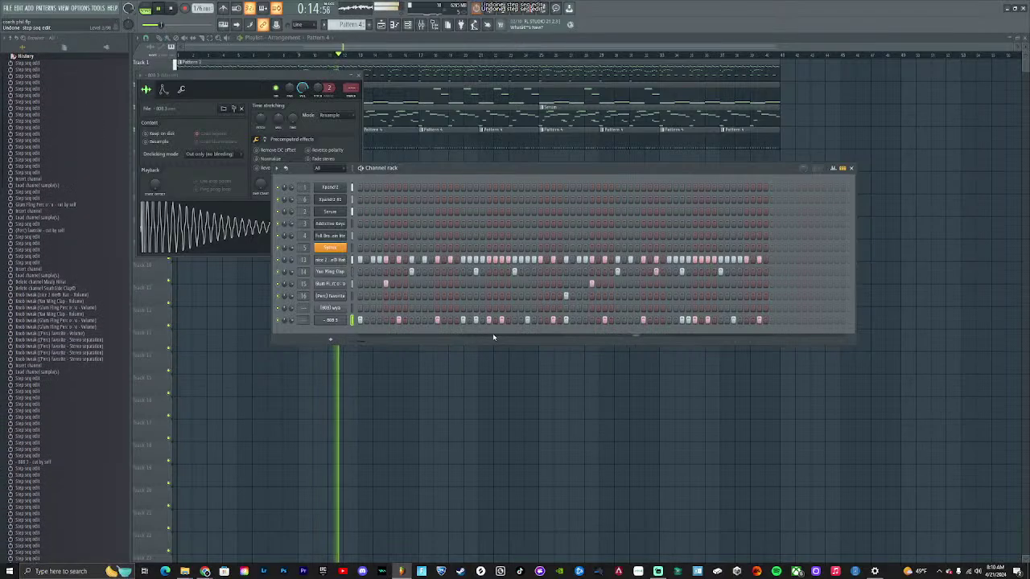
pyautogui.click(482, 320)
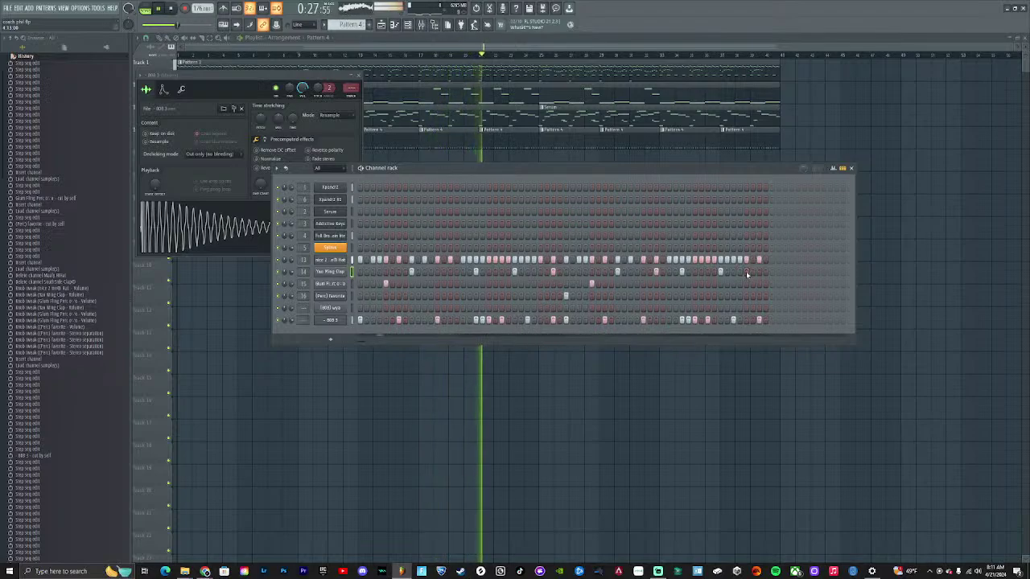
# Add a closing roll of Yao Ming Clap hits on steps 61 to 63 and stop playback
pyautogui.rightClick(747, 274)
pyautogui.click(749, 272)
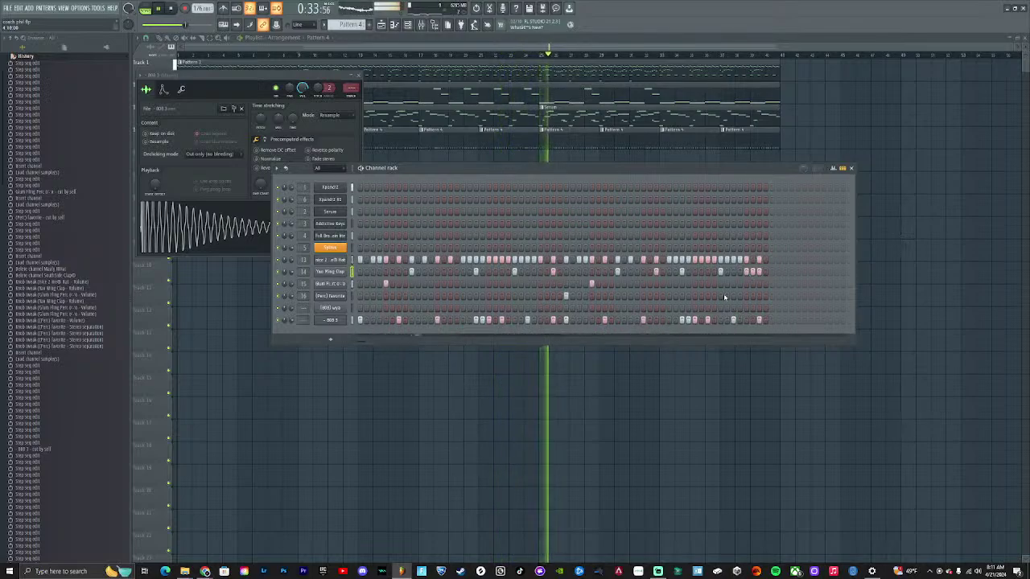
pyautogui.press('space')
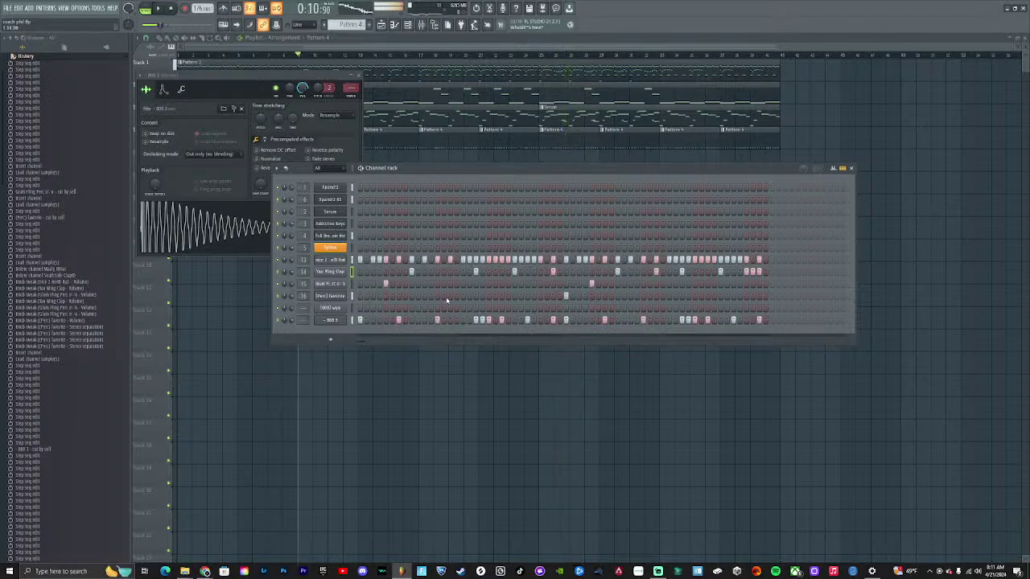
# Try an 808 3 hit on step 5 and an extra clap around step 22, and revert both rows
pyautogui.click(374, 321)
pyautogui.click(373, 321)
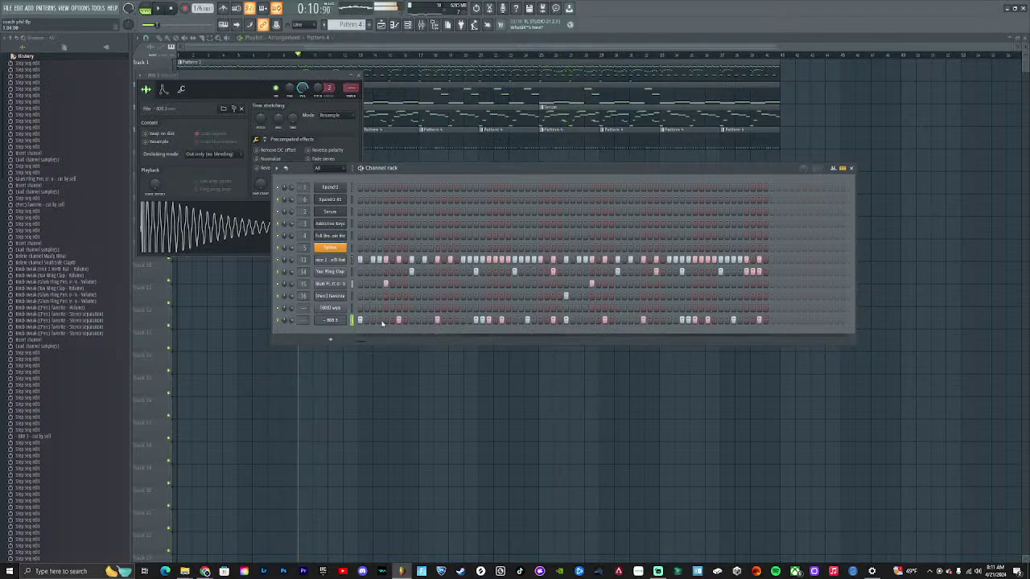
pyautogui.click(386, 321)
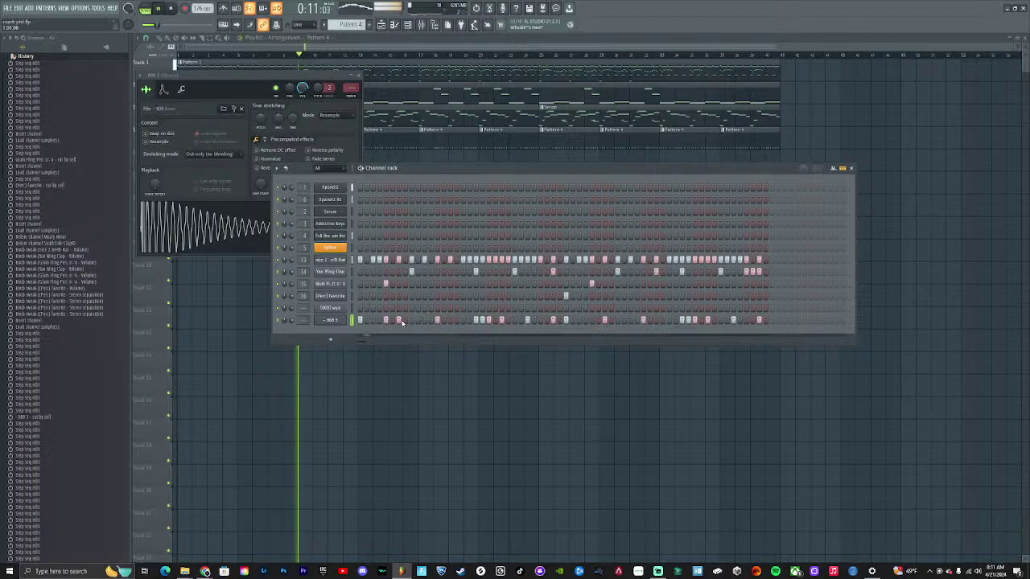
pyautogui.click(397, 321)
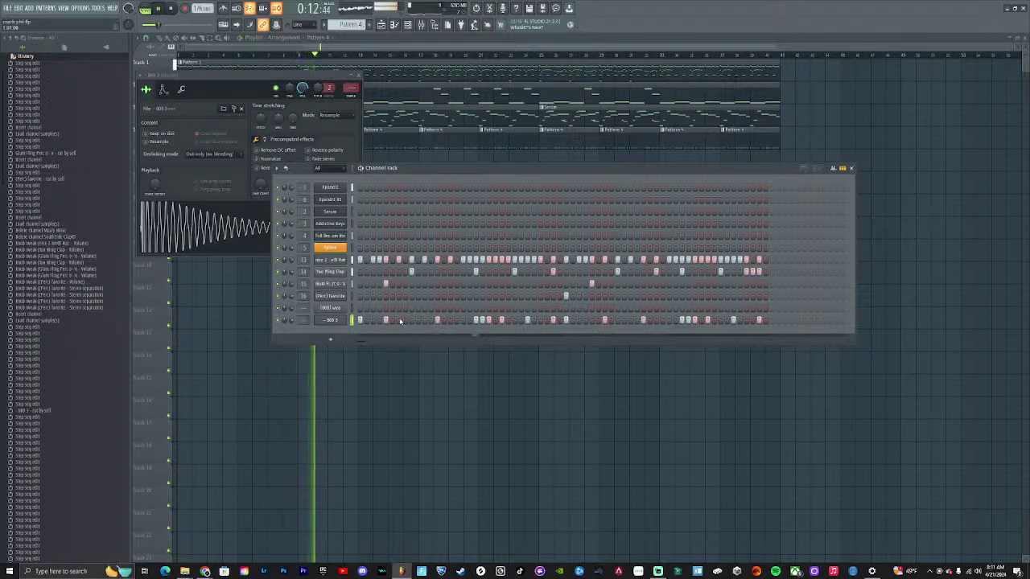
pyautogui.click(399, 321)
pyautogui.click(385, 321)
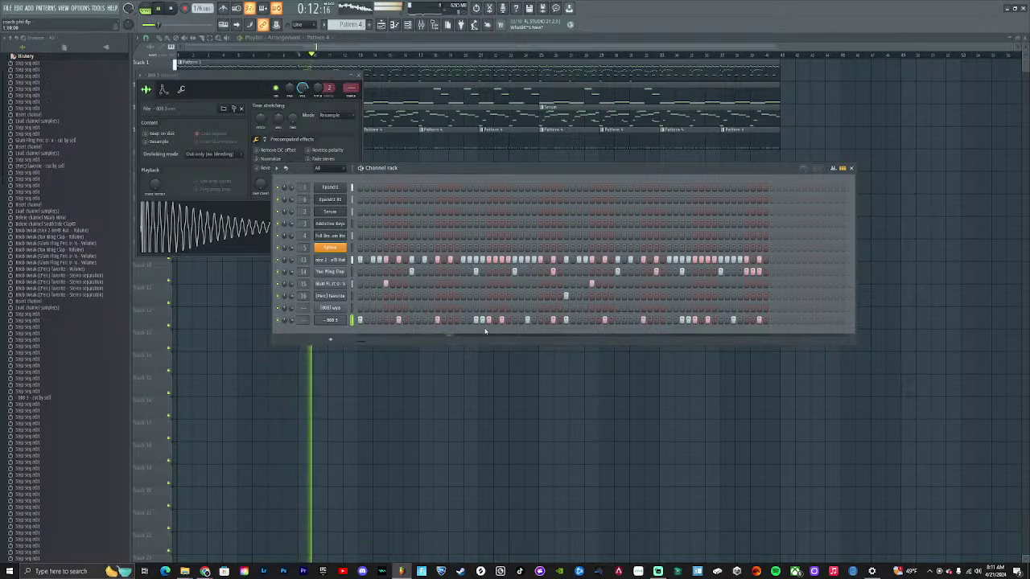
pyautogui.click(495, 272)
pyautogui.click(496, 272)
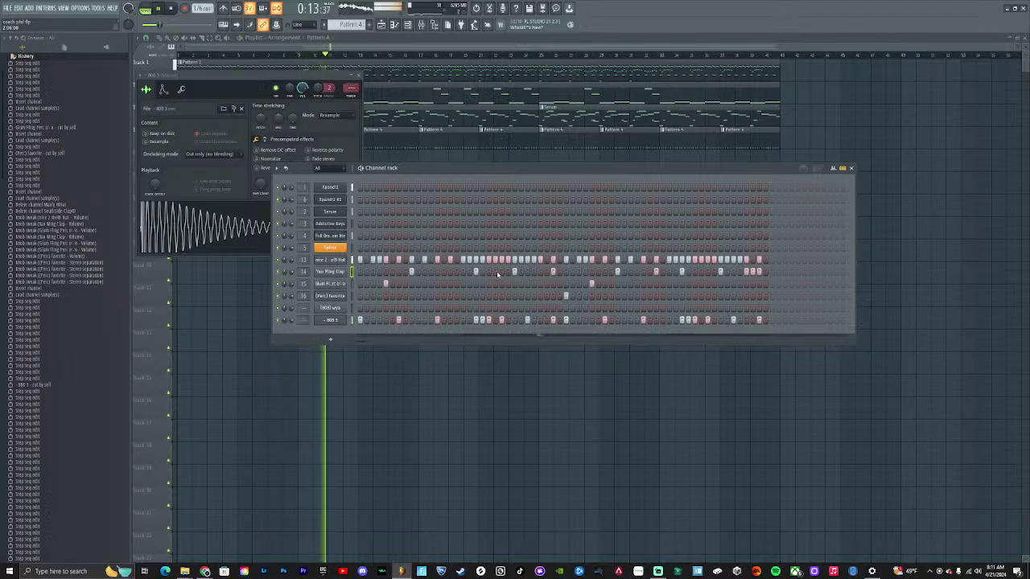
# Add Fling Perc hits on steps 23 and 55
pyautogui.click(500, 285)
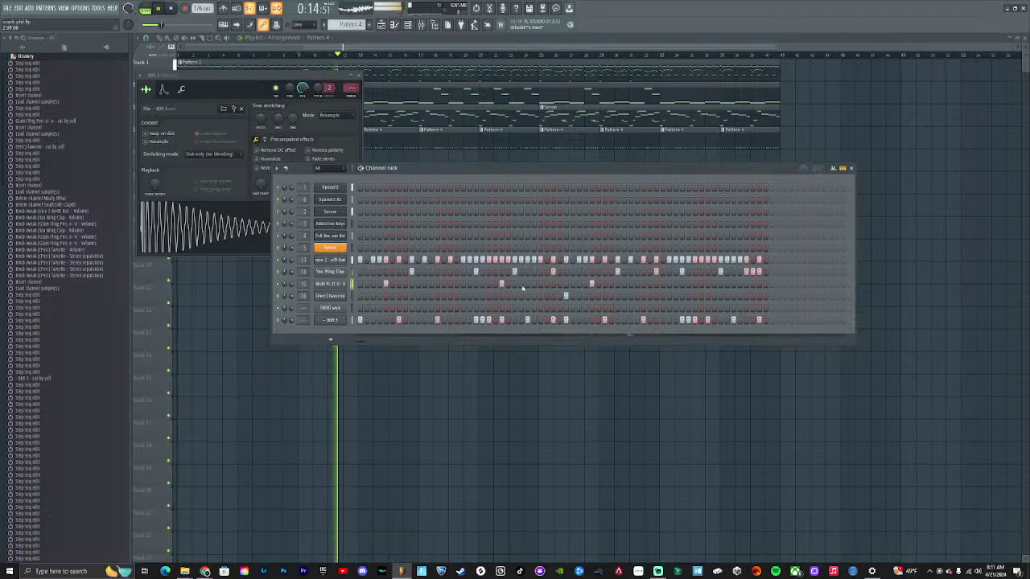
pyautogui.click(708, 285)
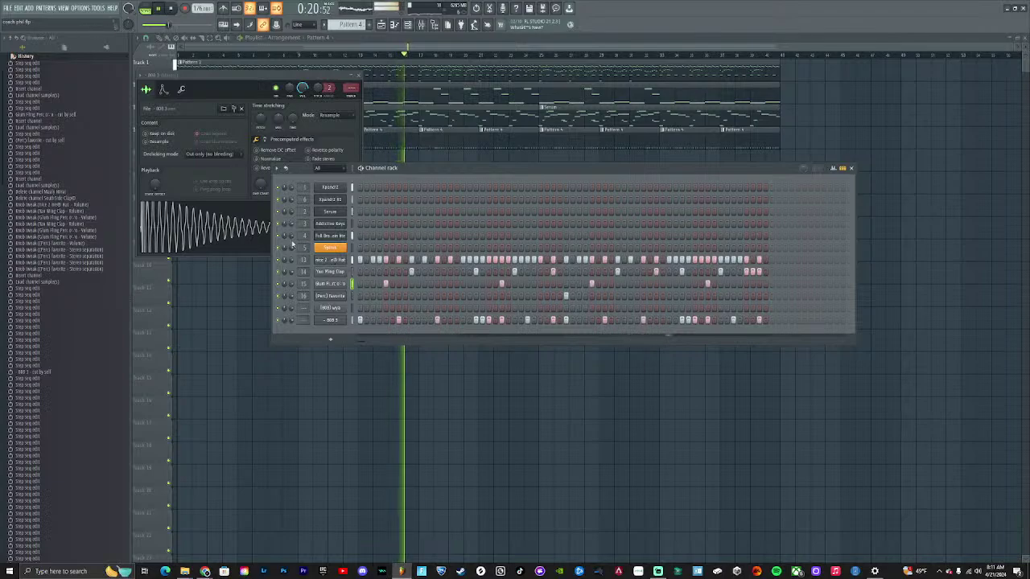
pyautogui.scroll(-10, 94, 335)
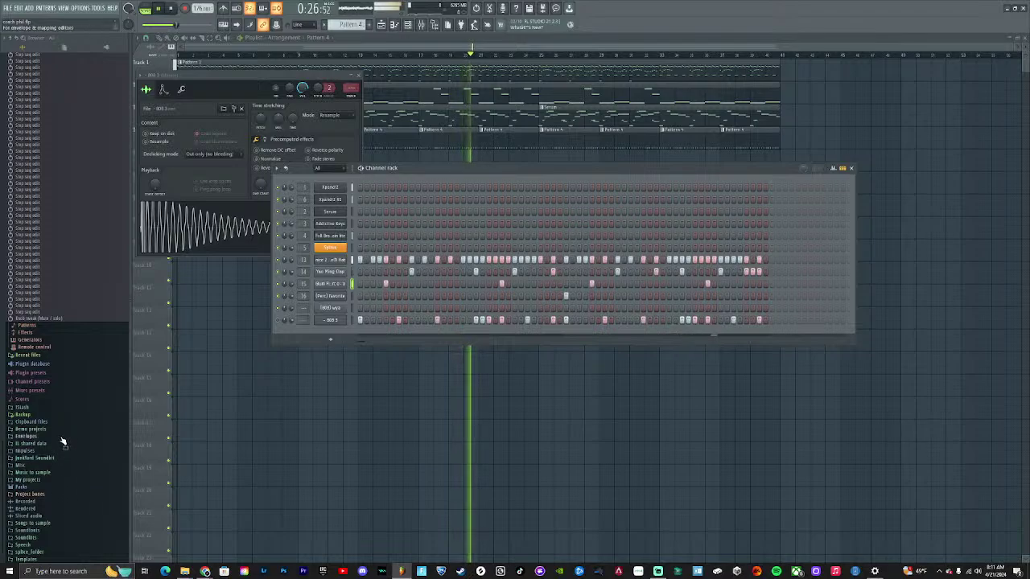
# Browse the sample packs and open the Heart Pounding 808s folder inside the Floating (Drum Kit) - Kenny Beats kit
pyautogui.scroll(-1, 48, 478)
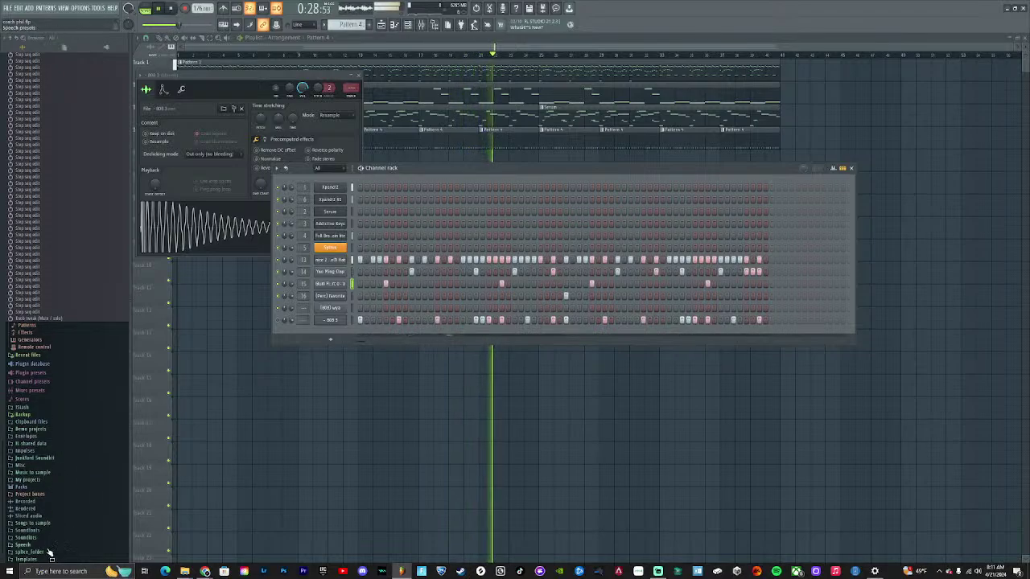
pyautogui.click(40, 480)
pyautogui.scroll(-3, 50, 445)
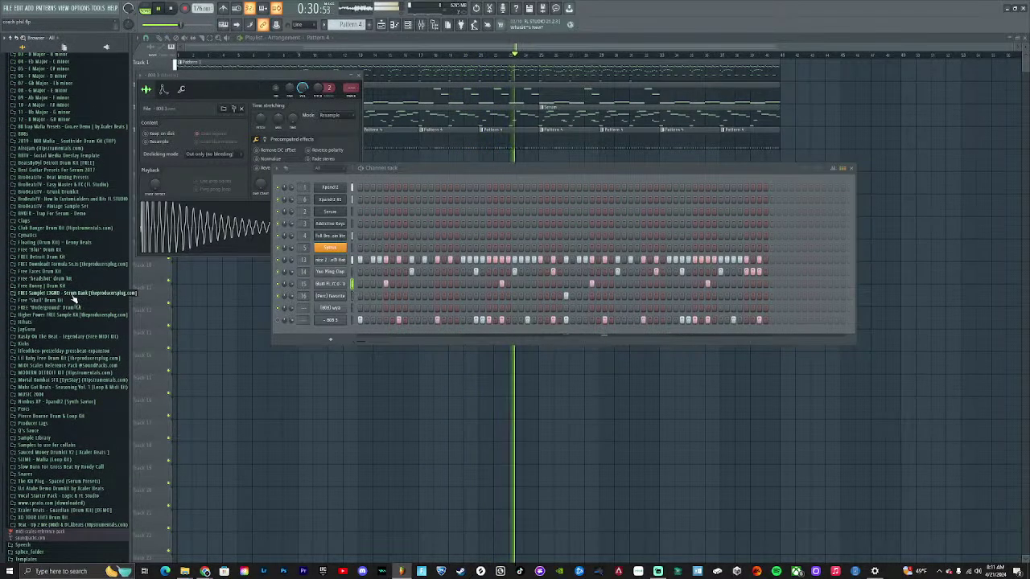
pyautogui.scroll(-3, 50, 226)
pyautogui.scroll(3, 52, 257)
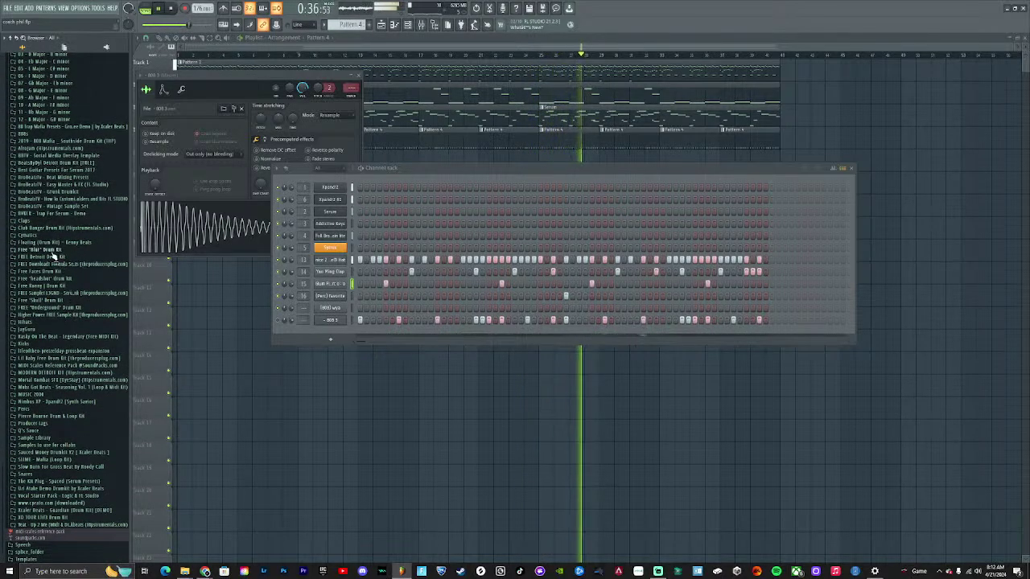
pyautogui.click(50, 242)
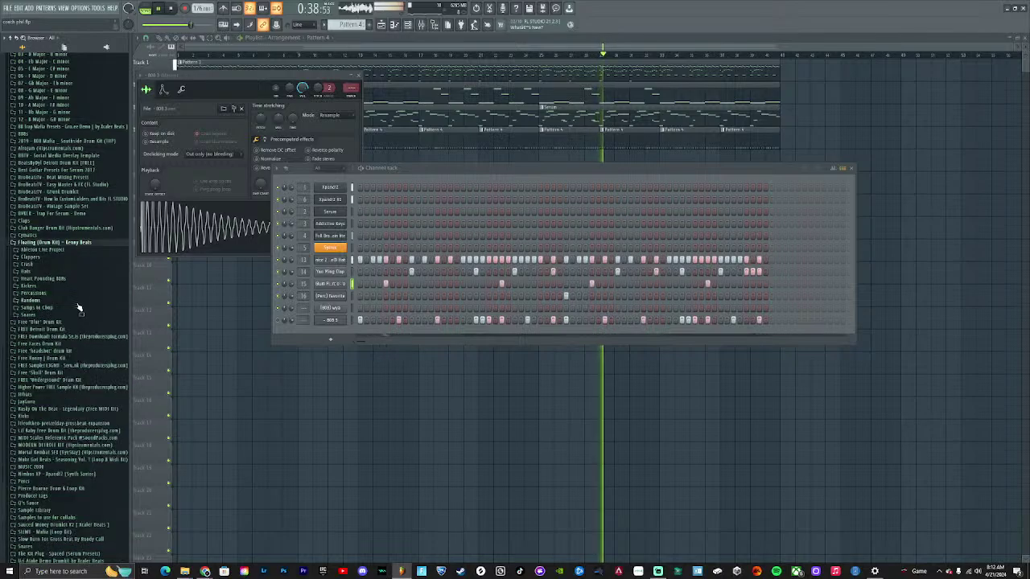
pyautogui.click(42, 278)
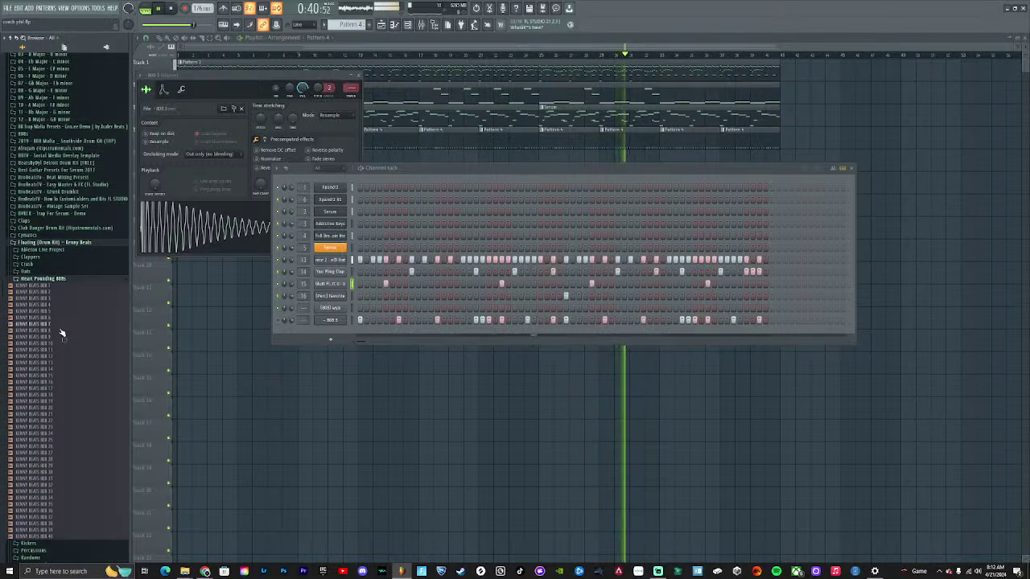
# Audition several Kenny Beats 808 samples and add KENNY BEATS 808 32 as a new channel
pyautogui.click(64, 402)
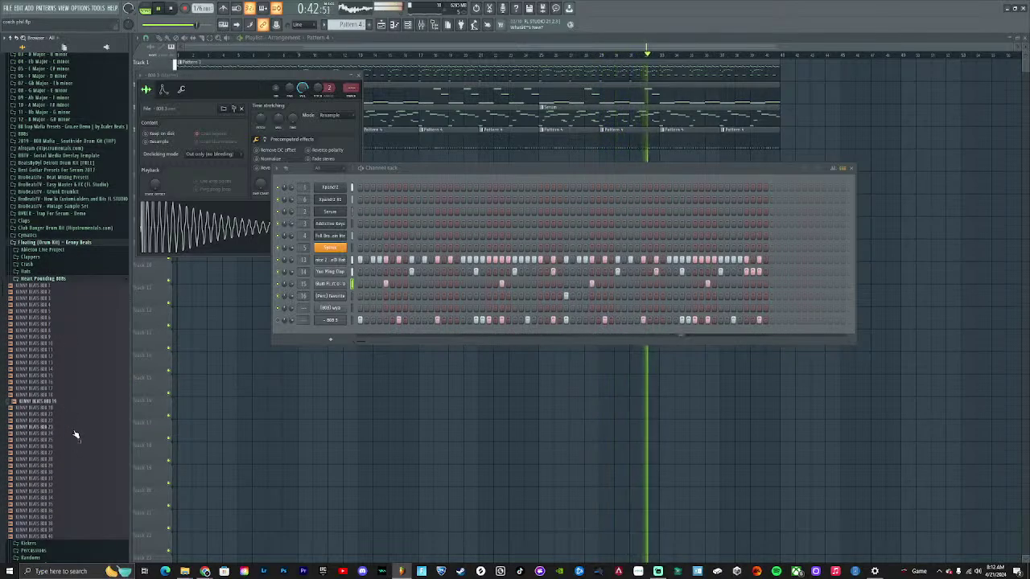
pyautogui.click(66, 479)
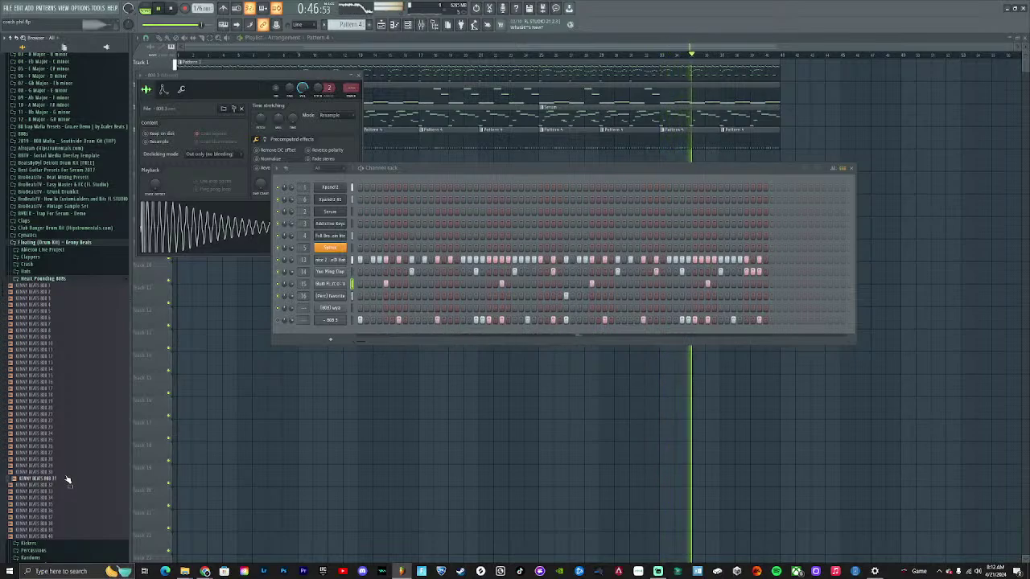
pyautogui.click(67, 466)
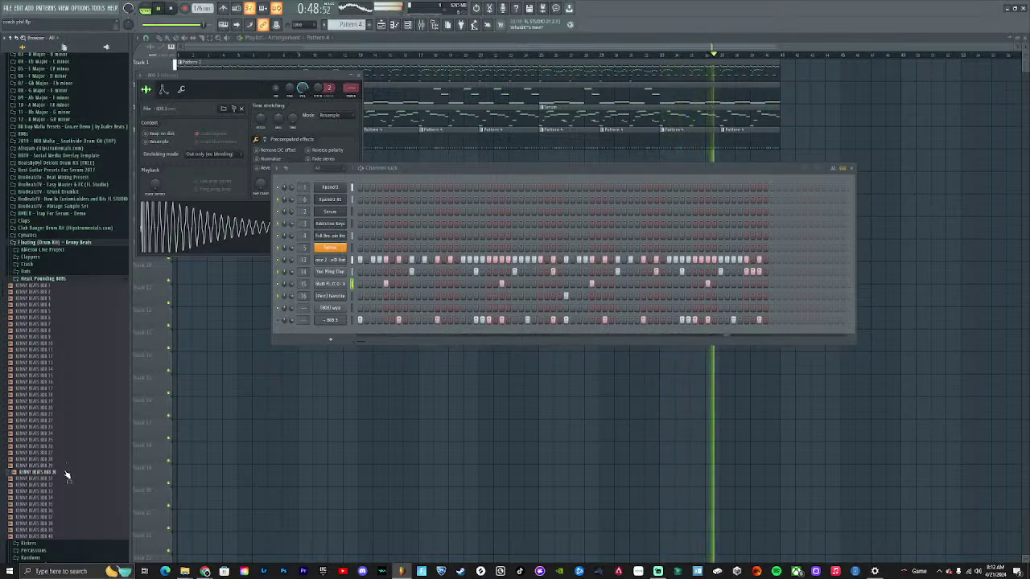
pyautogui.click(66, 478)
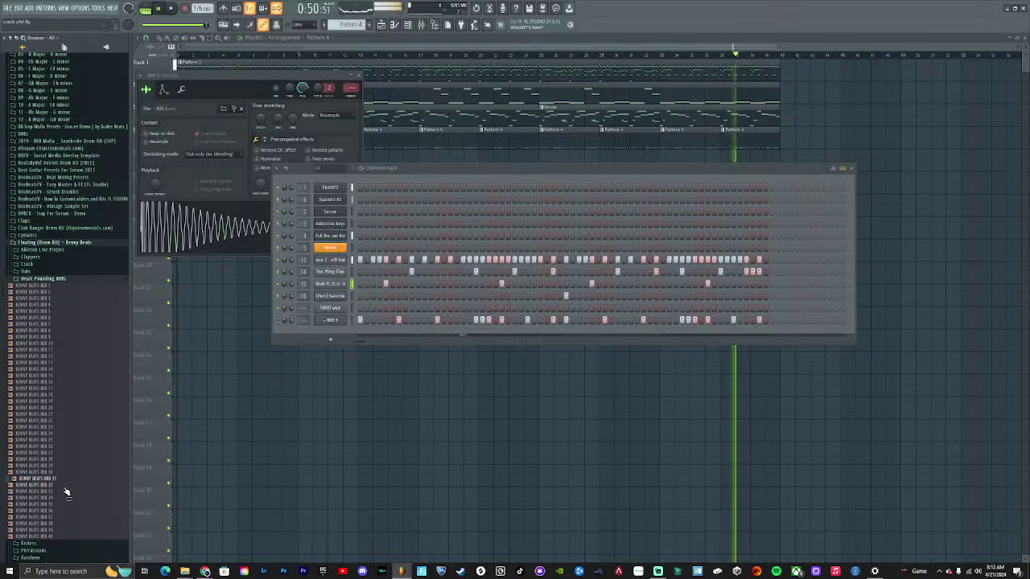
pyautogui.click(62, 486)
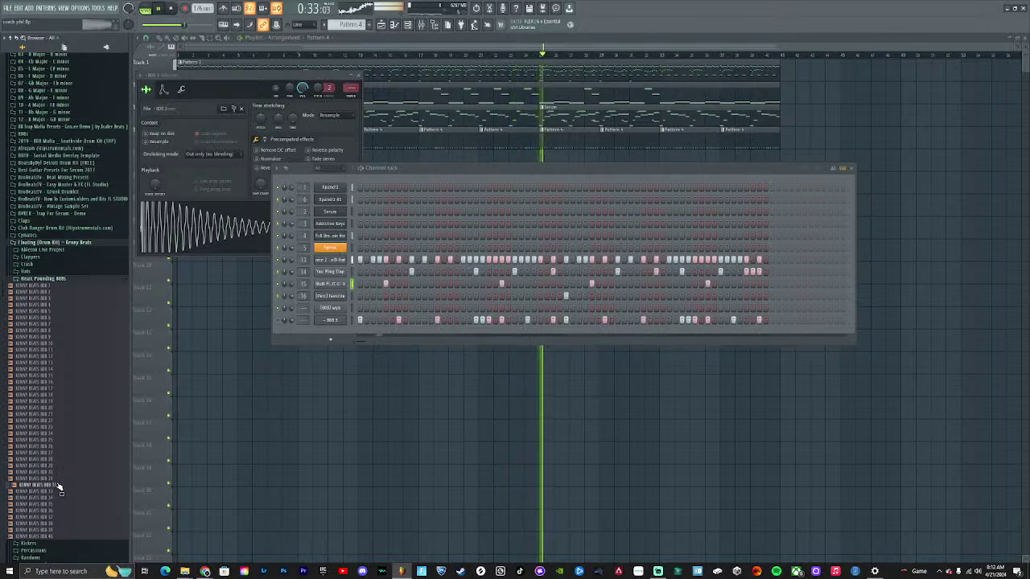
pyautogui.moveTo(59, 487); pyautogui.dragTo(345, 338)
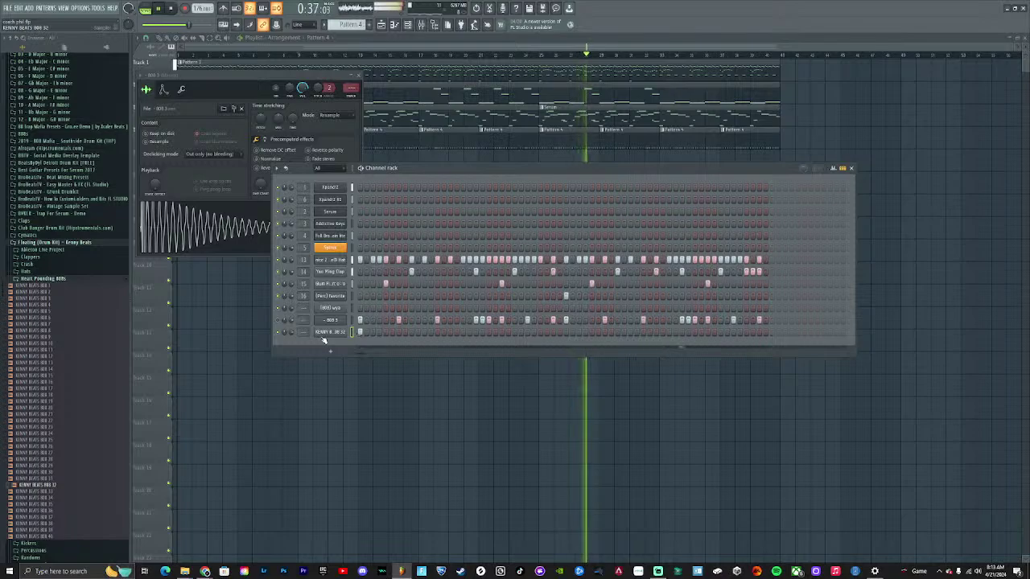
pyautogui.click(326, 333)
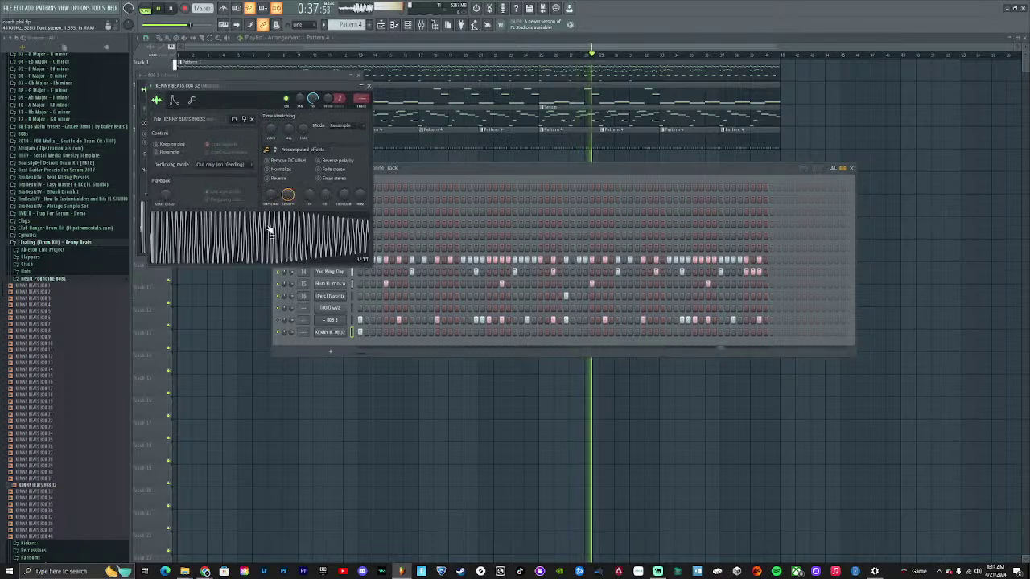
# Program KENNY BEATS 808 32 hits on steps 7, 13, 33, 39 and 45, and view them in the piano roll
pyautogui.click(399, 332)
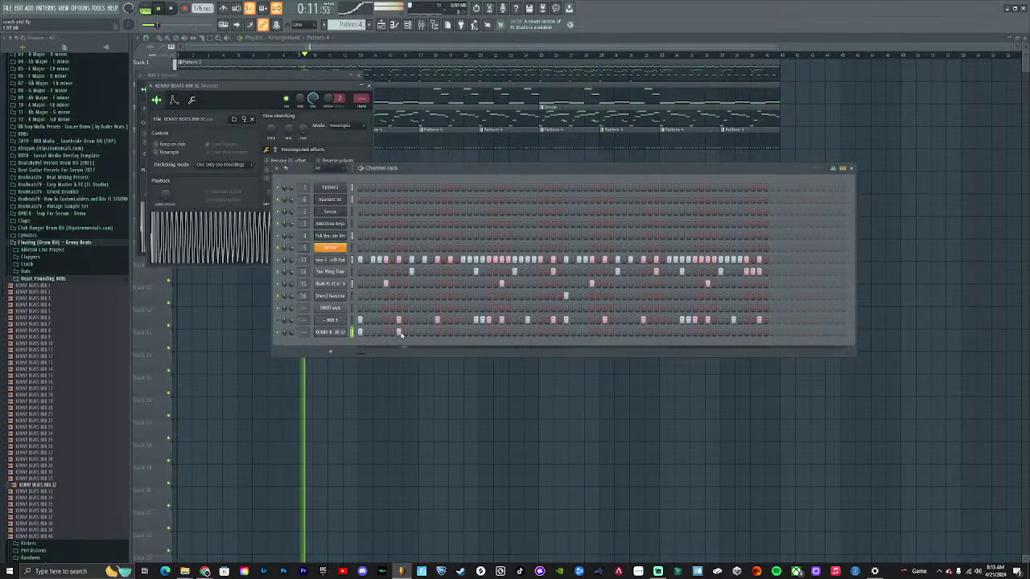
pyautogui.rightClick(345, 332)
pyautogui.click(366, 390)
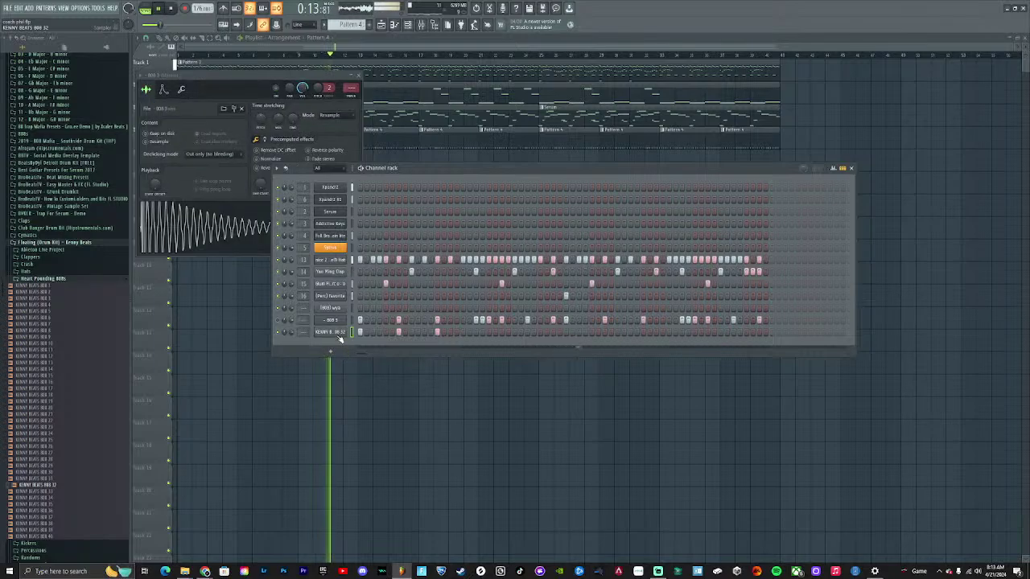
pyautogui.click(330, 333)
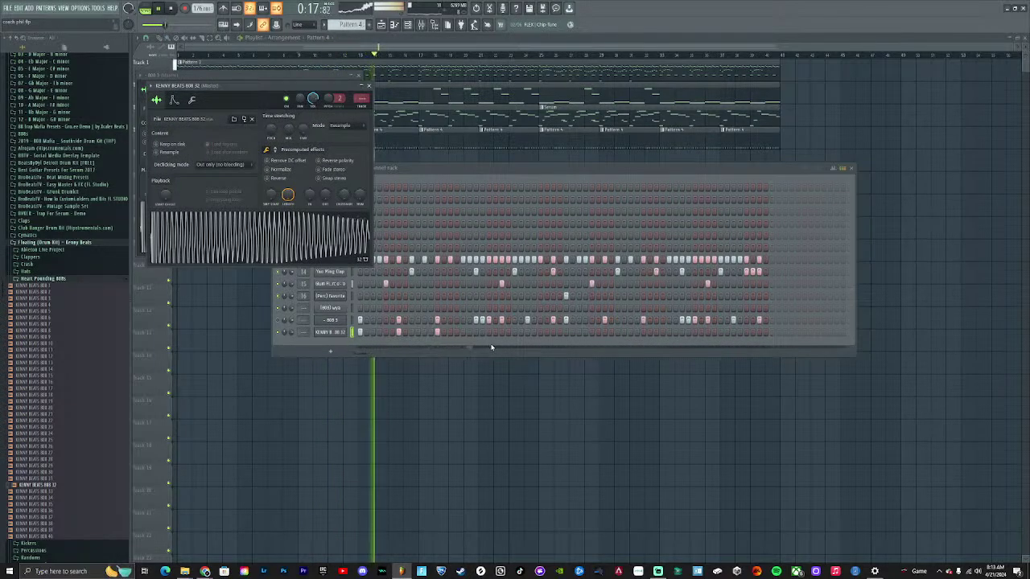
pyautogui.click(566, 332)
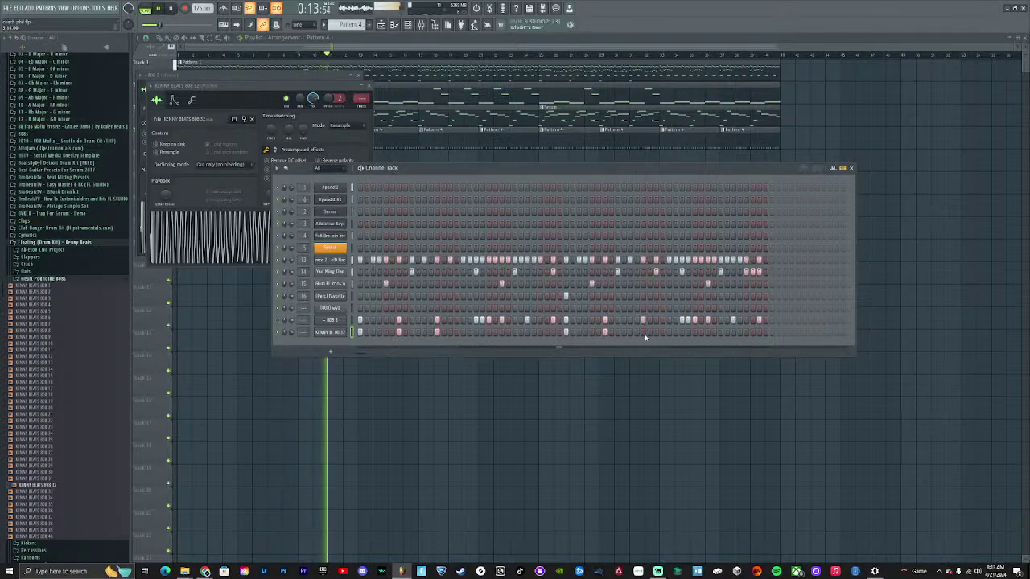
pyautogui.rightClick(326, 333)
pyautogui.click(354, 336)
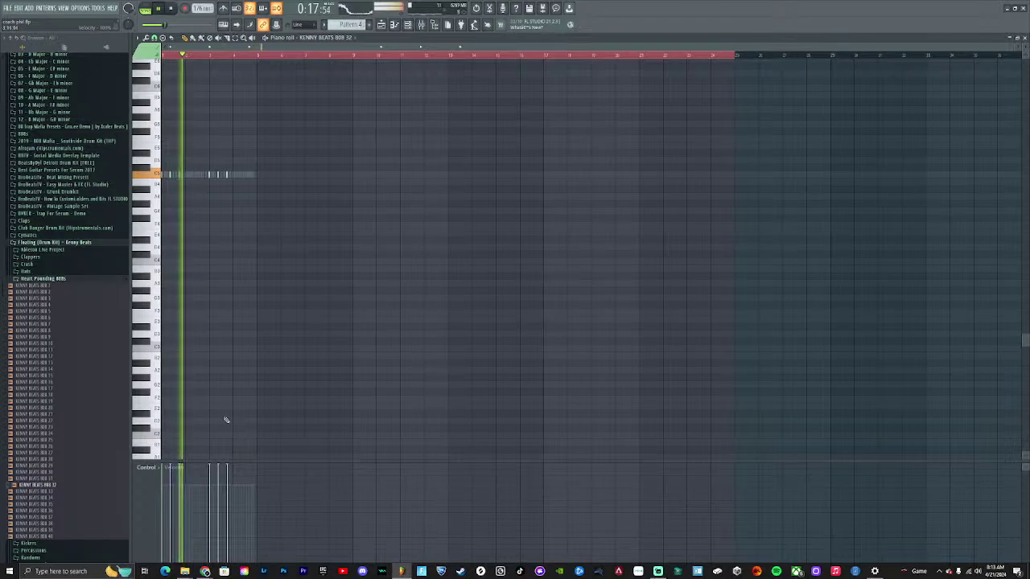
# Route the selected 808 channels to consecutive mixer tracks starting from Insert 17, and lower the KENNY BEATS 808 32 fader
pyautogui.click(420, 25)
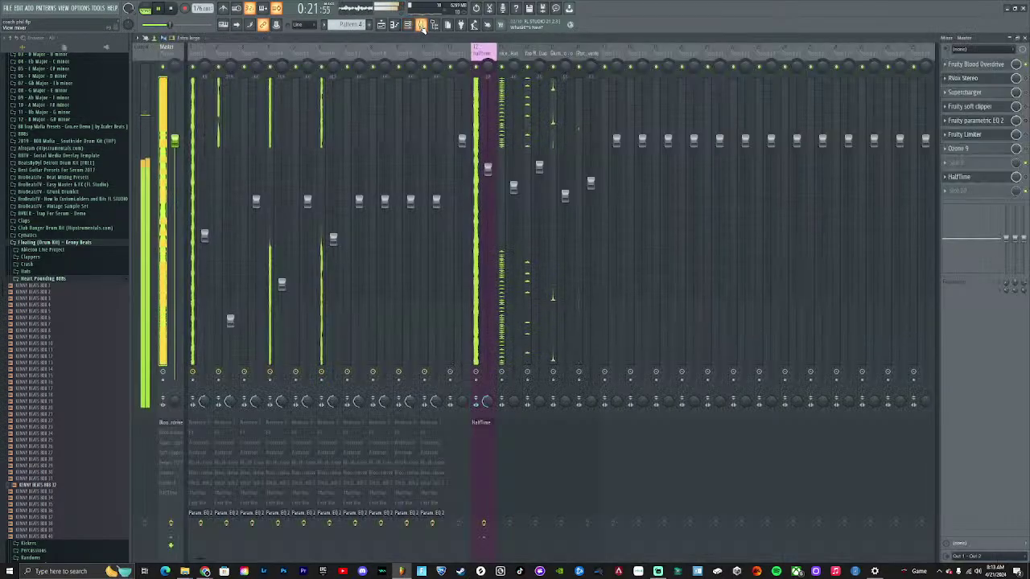
pyautogui.click(407, 25)
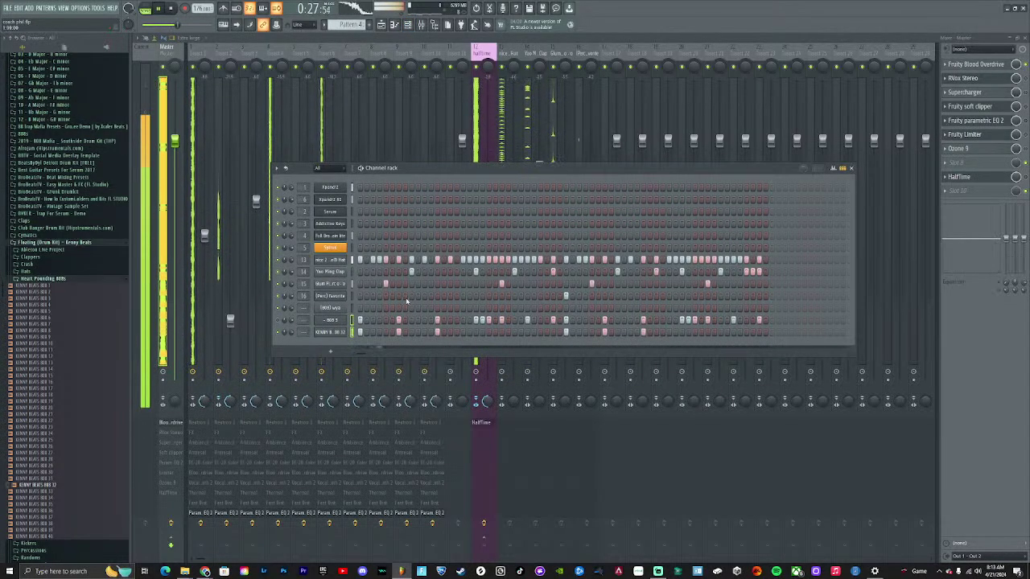
pyautogui.click(624, 50)
pyautogui.rightClick(627, 47)
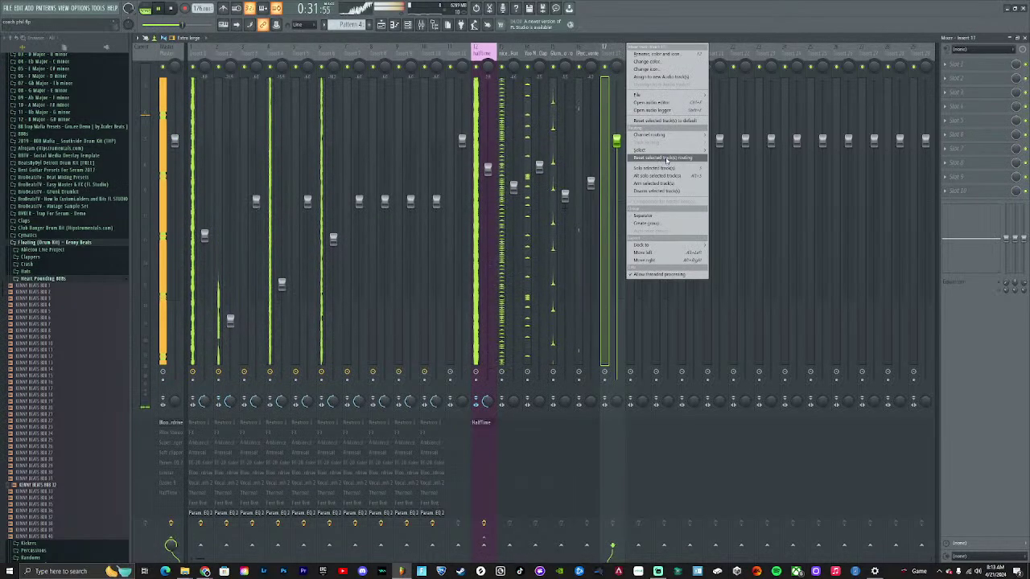
pyautogui.moveTo(660, 135)
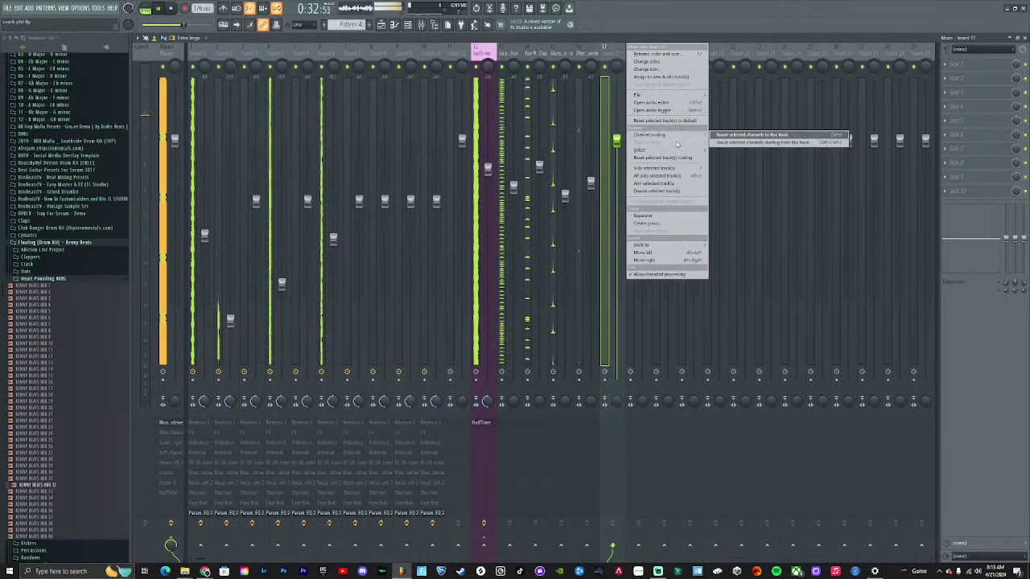
pyautogui.click(723, 144)
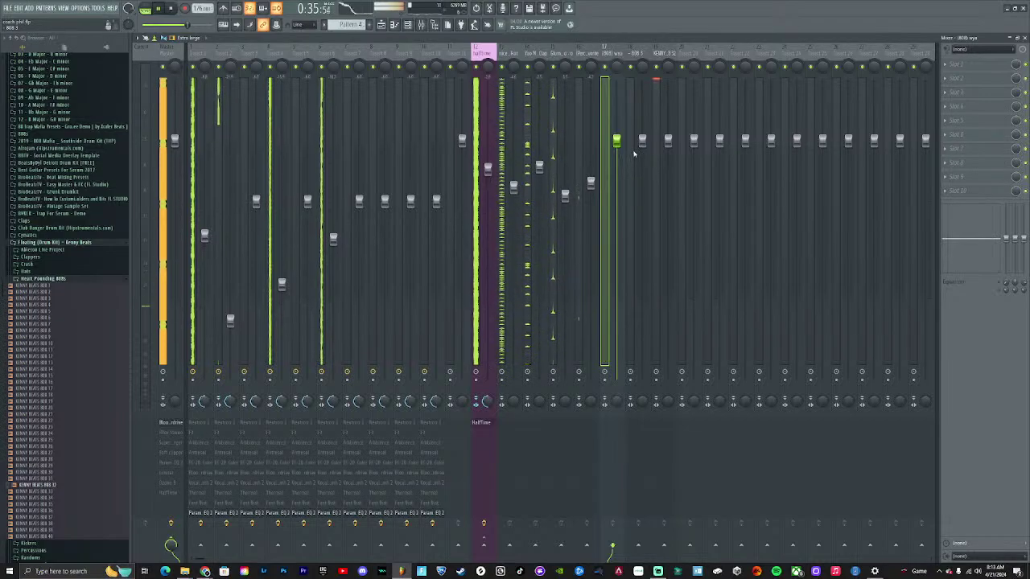
pyautogui.moveTo(668, 141); pyautogui.dragTo(668, 171)
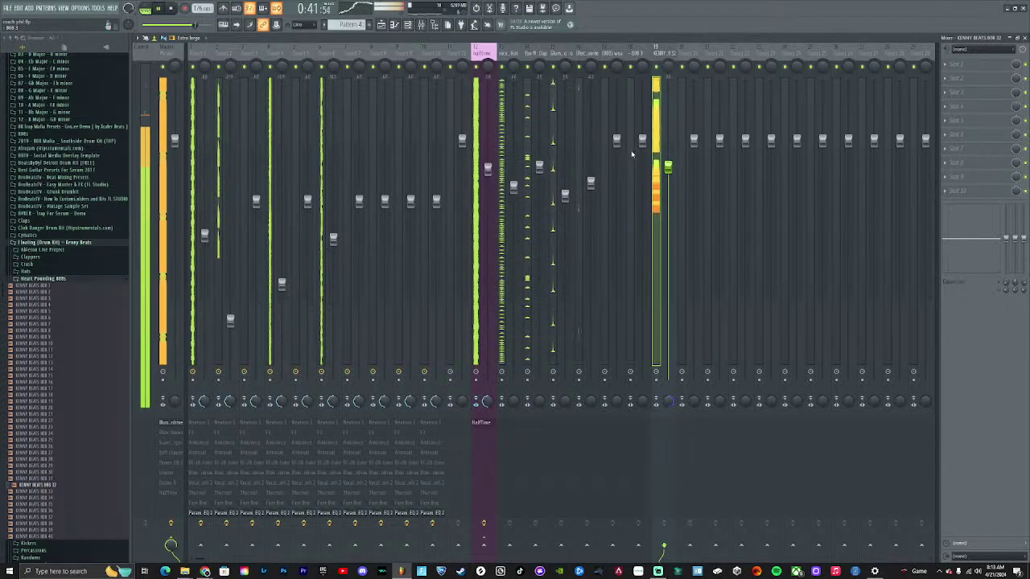
# Delete all Pattern 4 clips on Track 4 of the playlist except the first one
pyautogui.click(392, 25)
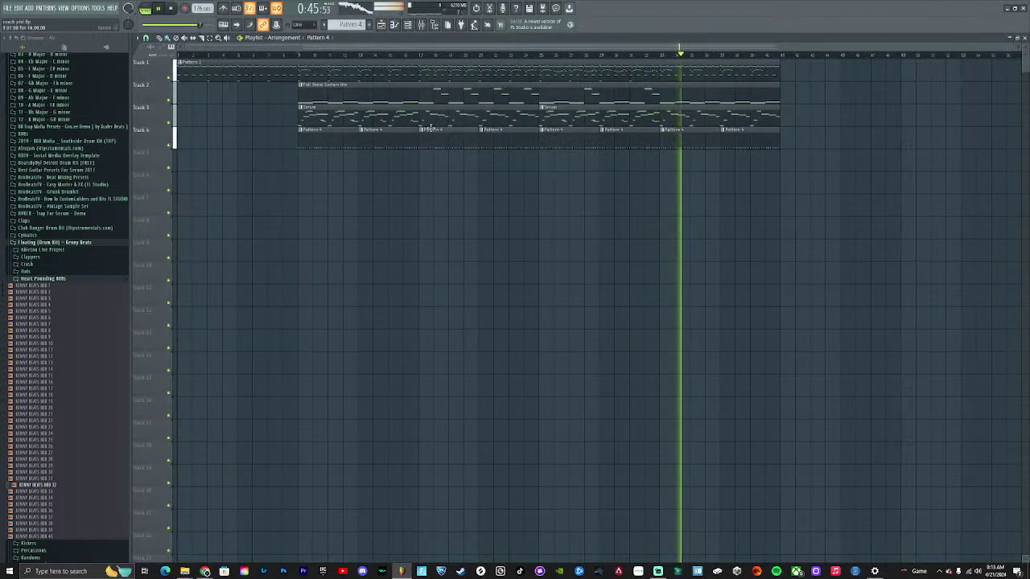
pyautogui.moveTo(394, 145); pyautogui.dragTo(724, 161)
pyautogui.press('Delete')
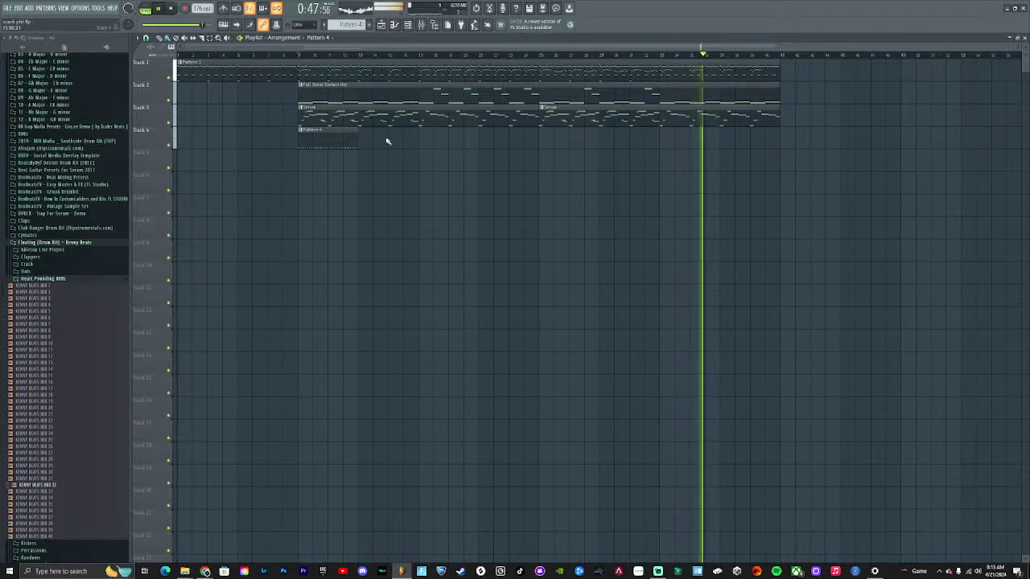
# Split Pattern 4 by channel and arrange the separate drum and 808 clips on Tracks 5 to 10
pyautogui.click(332, 38)
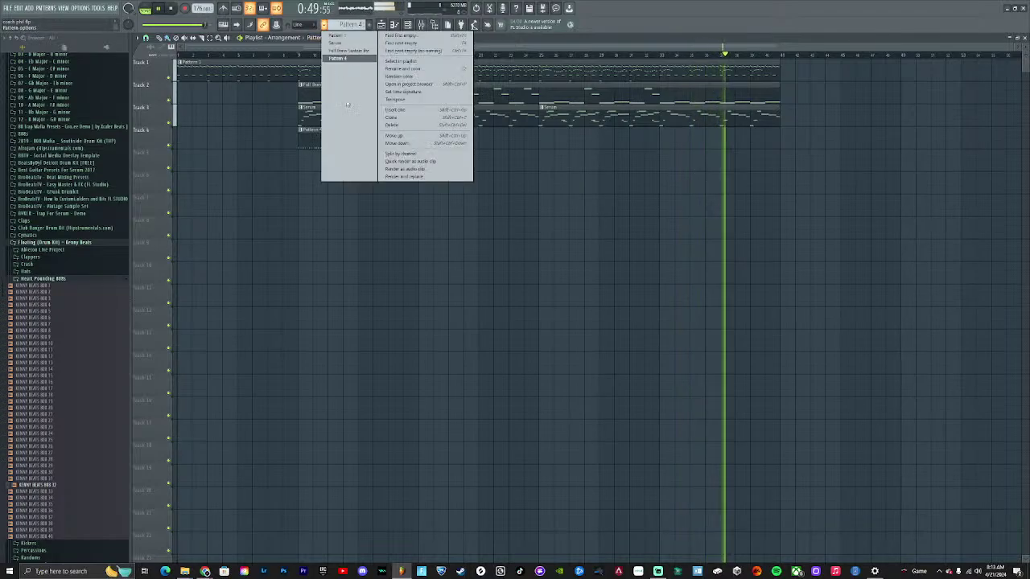
pyautogui.click(418, 156)
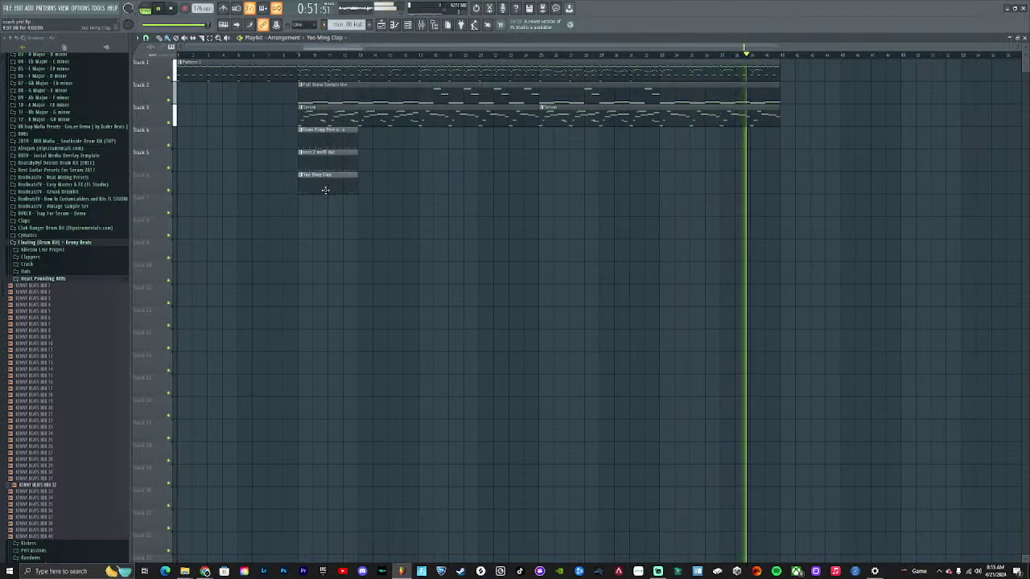
pyautogui.moveTo(333, 206); pyautogui.dragTo(323, 254)
pyautogui.click(324, 254)
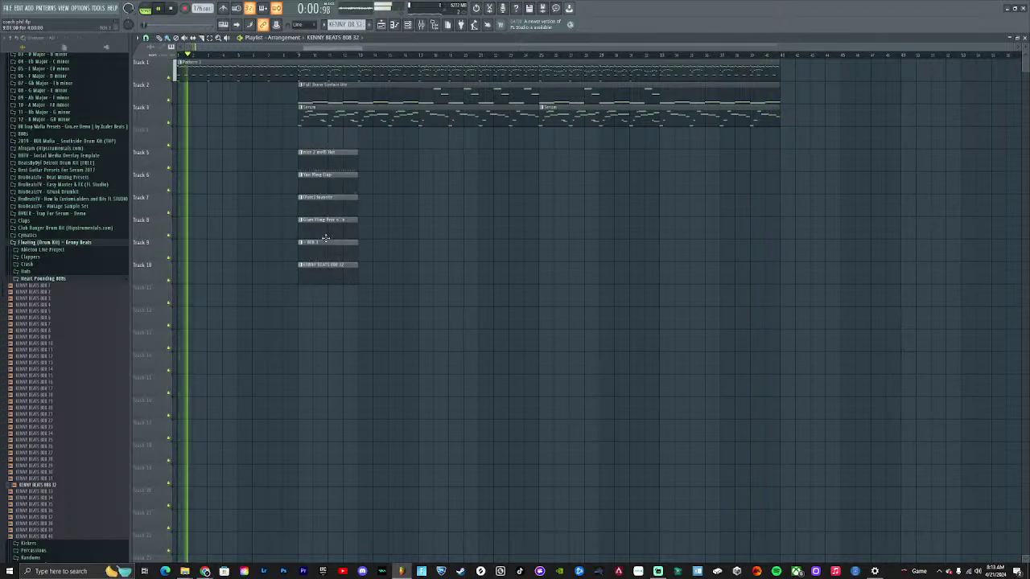
# Duplicate the drum and 808 clips on Tracks 5 to 10 repeatedly to fill bars 9 to 40
pyautogui.moveTo(328, 305); pyautogui.dragTo(301, 152)
pyautogui.hotkey('ctrl', 'b')
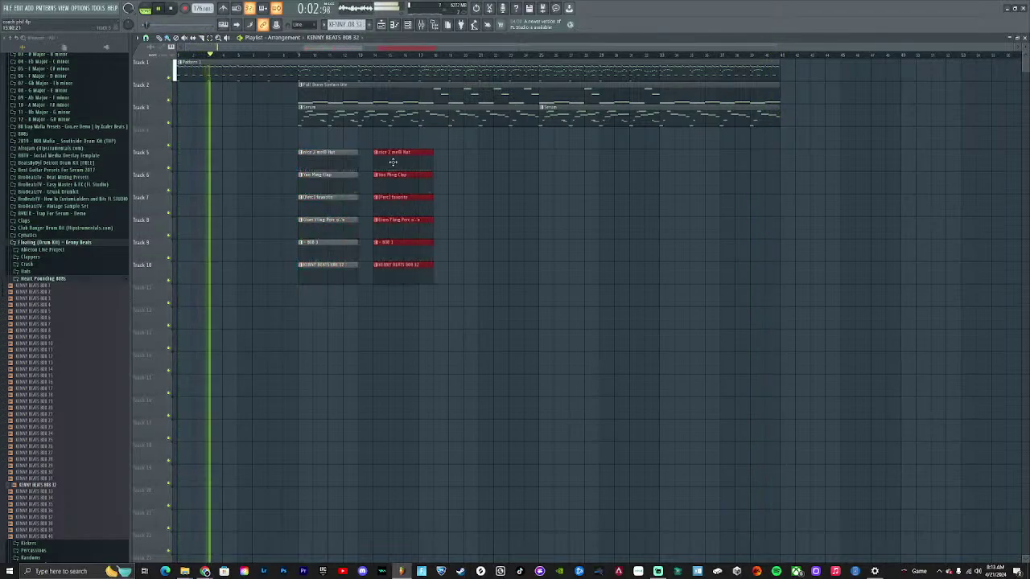
pyautogui.moveTo(427, 306); pyautogui.dragTo(299, 149)
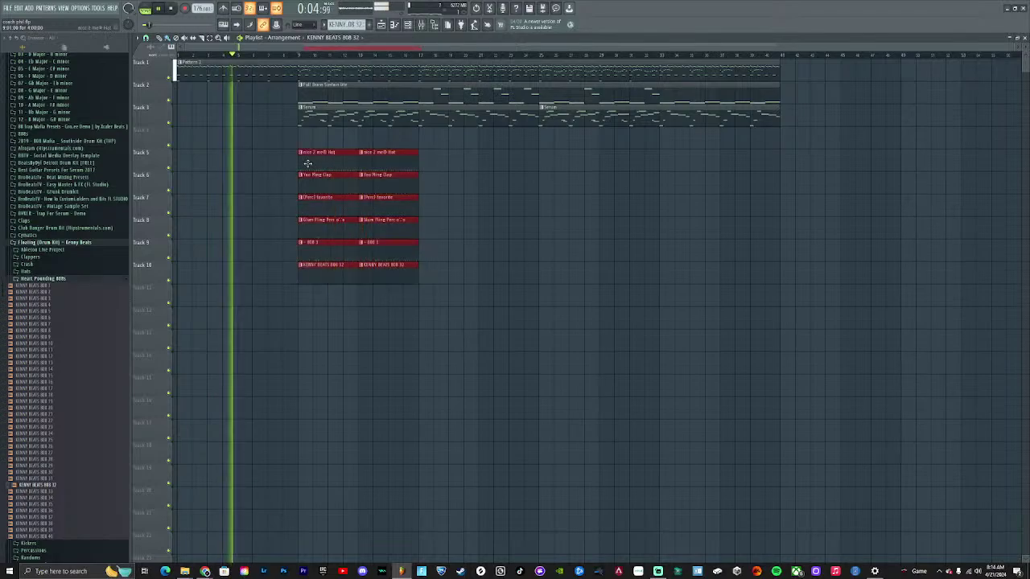
pyautogui.hotkey('ctrl', 'b')
pyautogui.moveTo(493, 225); pyautogui.dragTo(432, 226)
pyautogui.moveTo(576, 328); pyautogui.dragTo(304, 148)
pyautogui.hotkey('ctrl', 'b')
pyautogui.moveTo(585, 171); pyautogui.dragTo(555, 171)
pyautogui.scroll(3, 386, 49)
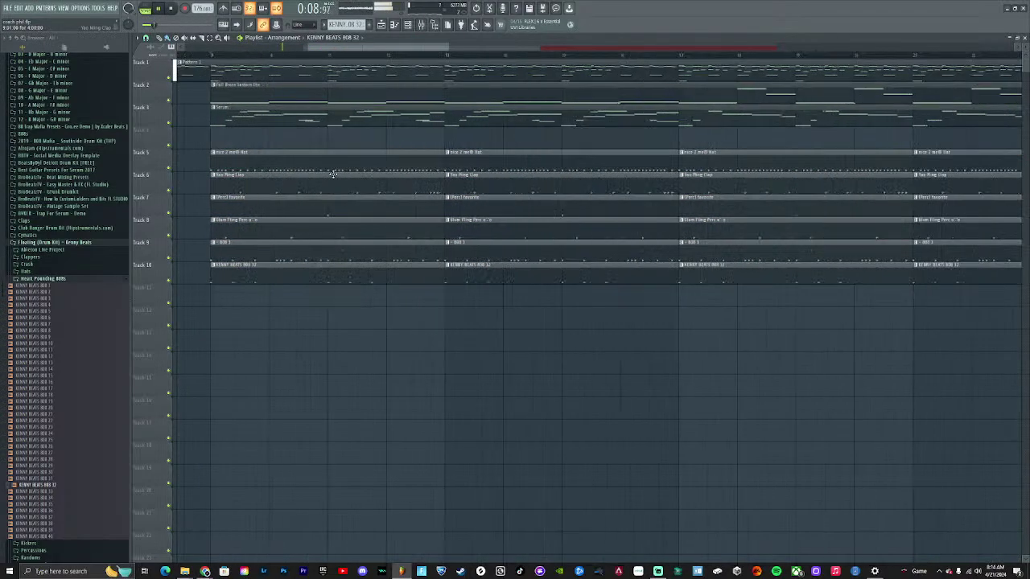
# Delete the four KENNY BEATS 808 32 clips on Track 10 from bar 25 onward
pyautogui.click(407, 25)
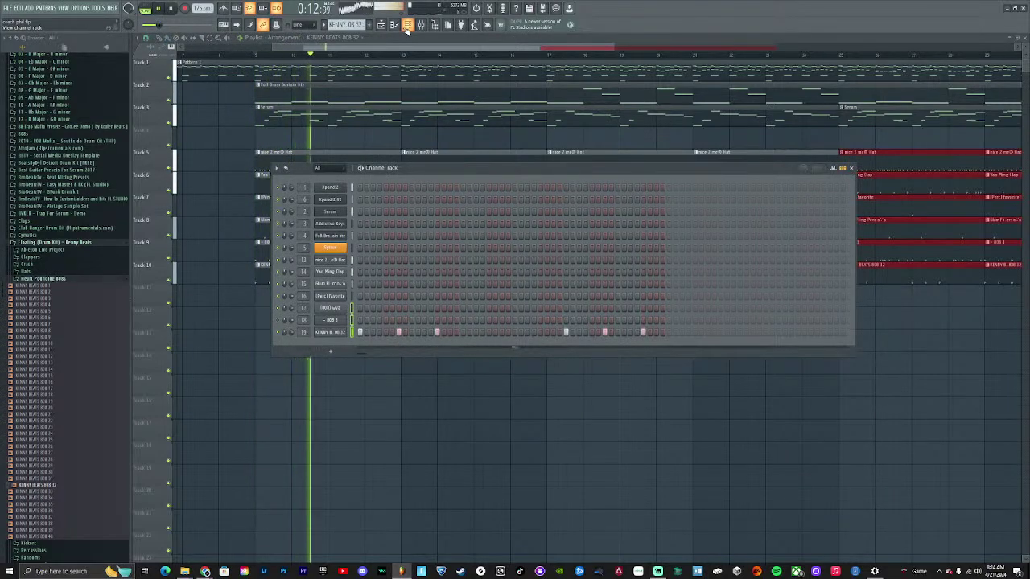
pyautogui.click(407, 25)
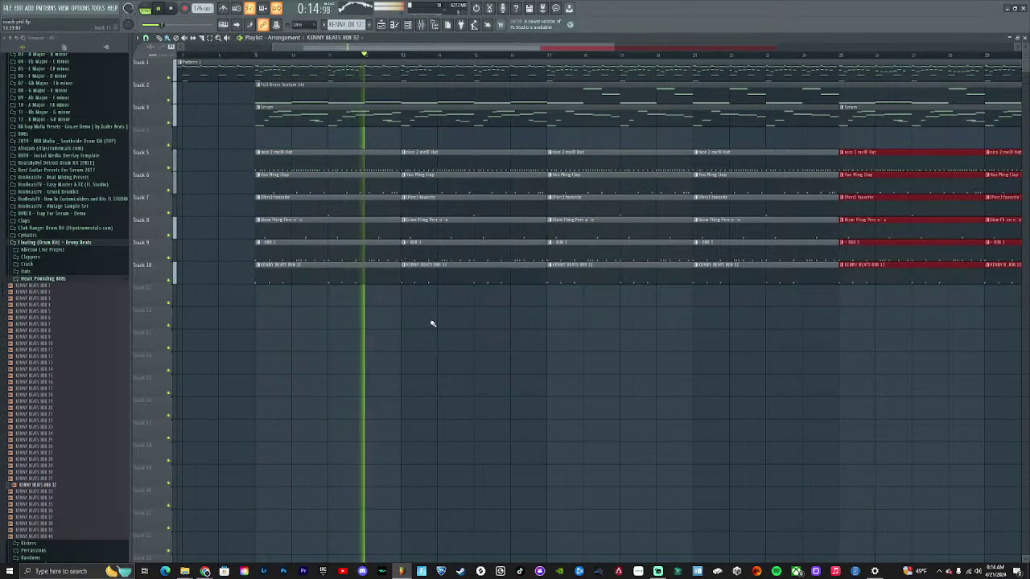
pyautogui.scroll(-3, 755, 295)
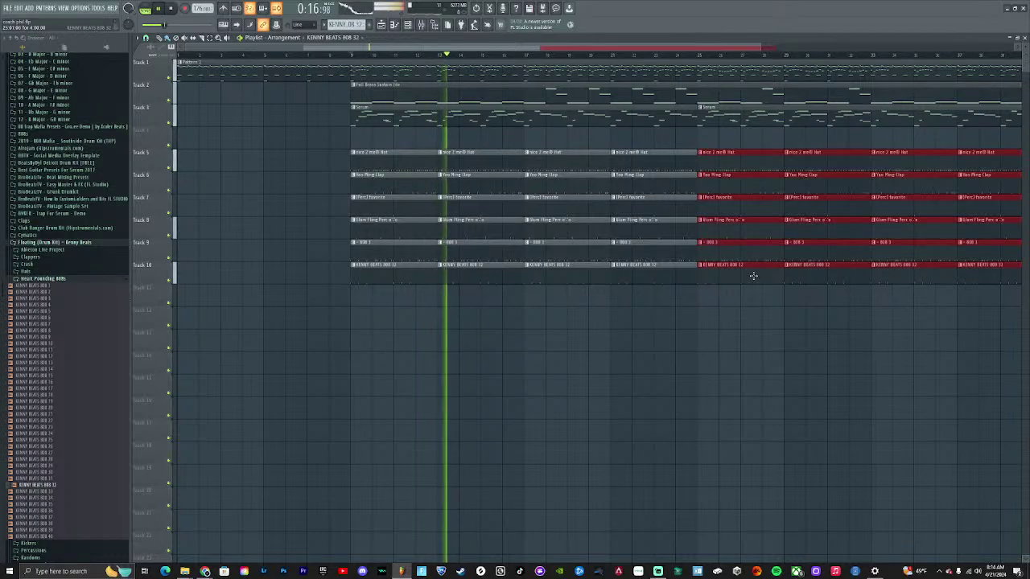
pyautogui.rightClick(740, 265)
pyautogui.rightClick(829, 265)
pyautogui.rightClick(990, 265)
pyautogui.rightClick(913, 265)
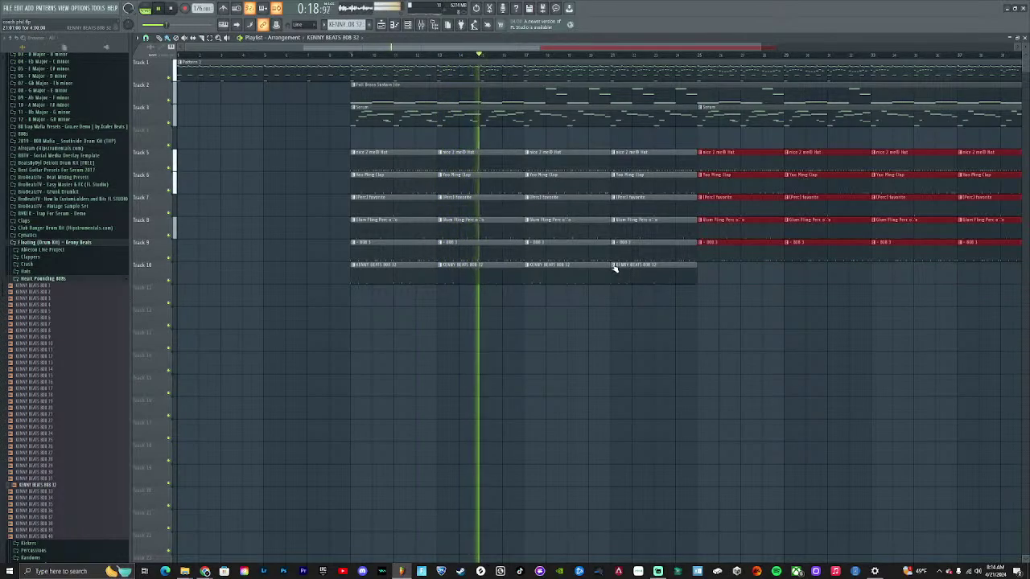
# Delete the four 808 3 clips on Track 9 between bars 9 and 25
pyautogui.rightClick(652, 246)
pyautogui.rightClick(563, 245)
pyautogui.rightClick(479, 245)
pyautogui.rightClick(390, 245)
# Open the 808 3 channel in the piano roll and raise all its note velocities to the maximum
pyautogui.press('F6')
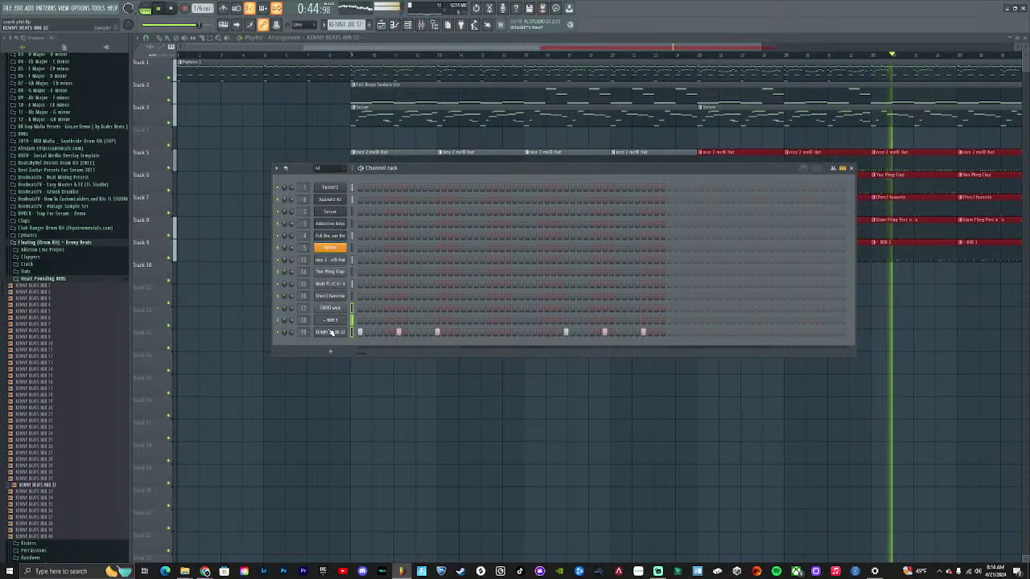
pyautogui.scroll(-1, 345, 24)
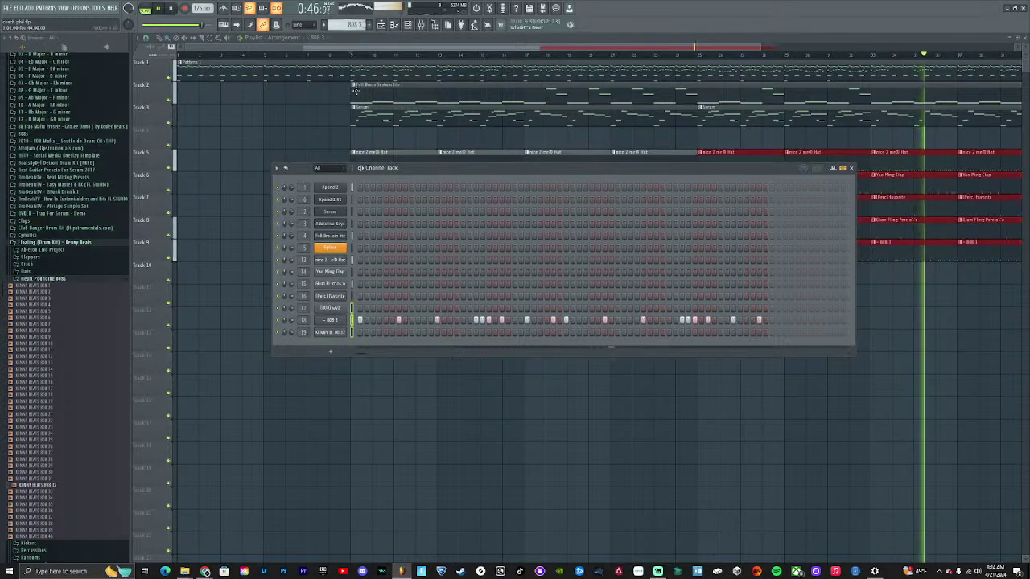
pyautogui.rightClick(338, 320)
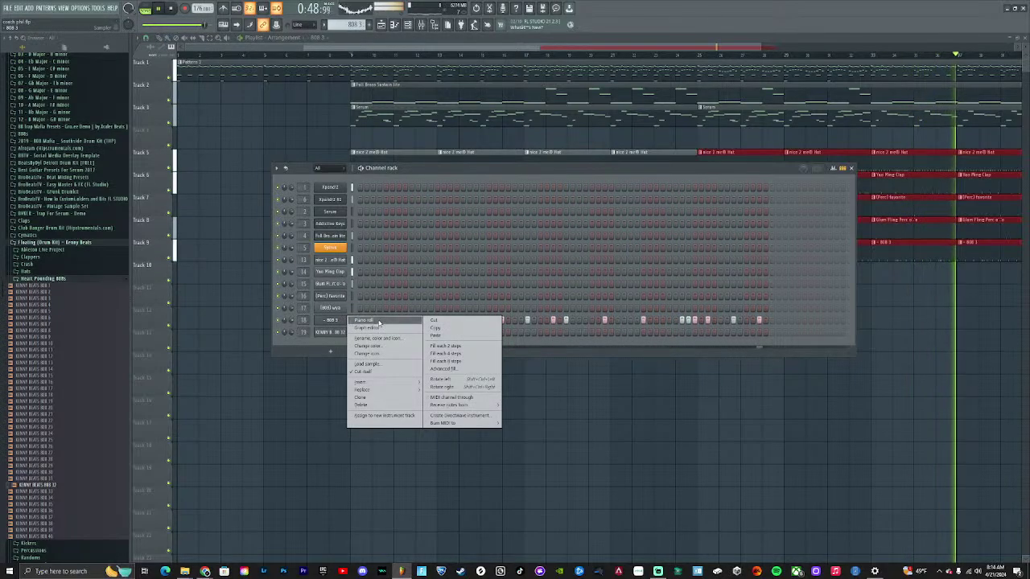
pyautogui.click(364, 321)
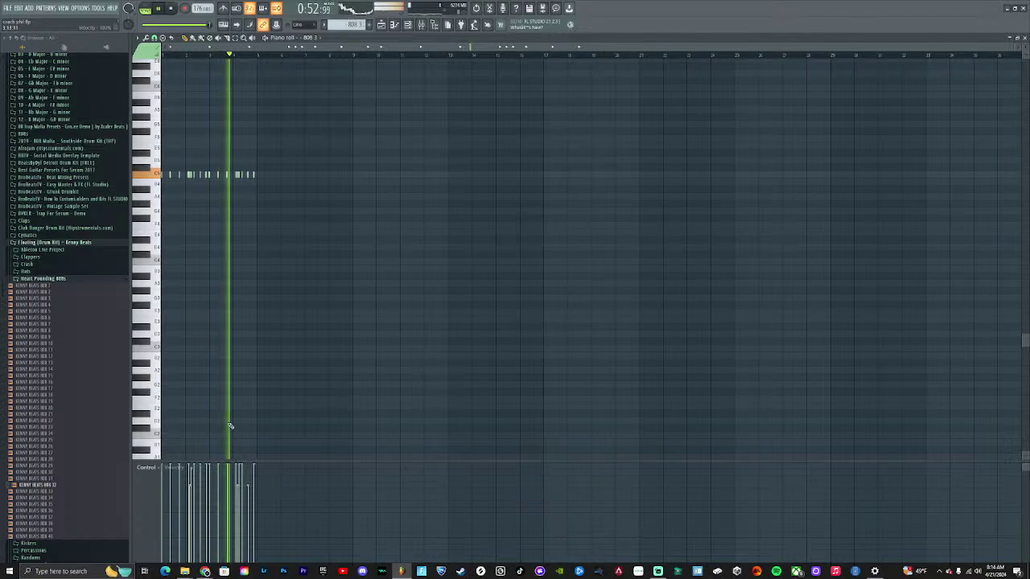
pyautogui.press('space')
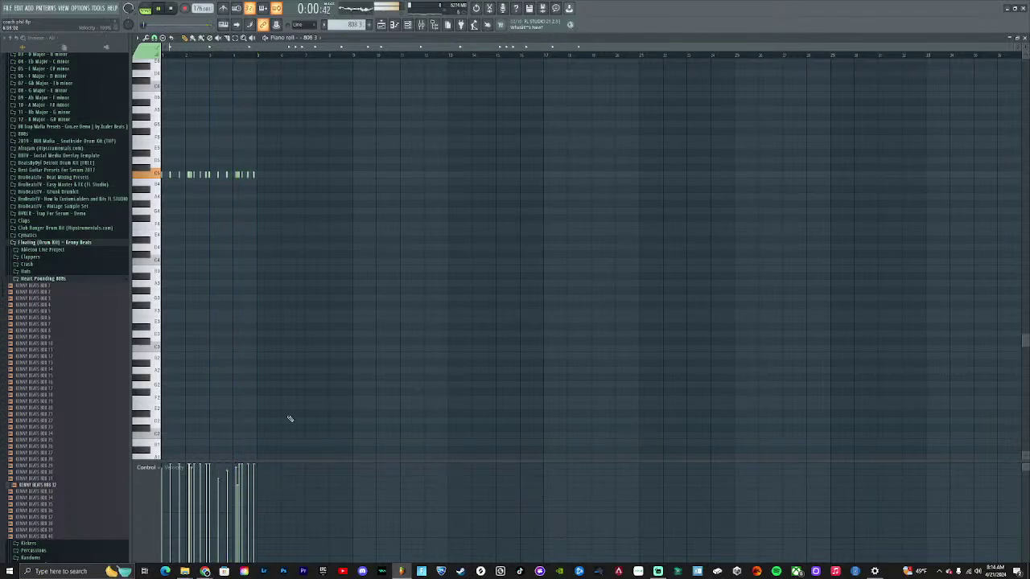
pyautogui.scroll(5, 177, 414)
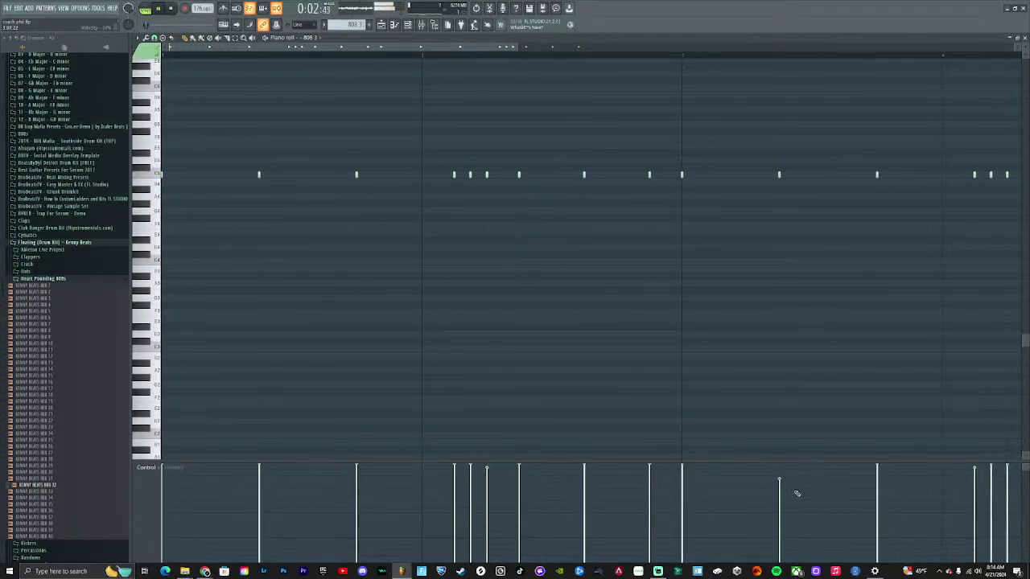
pyautogui.scroll(-3, 535, 476)
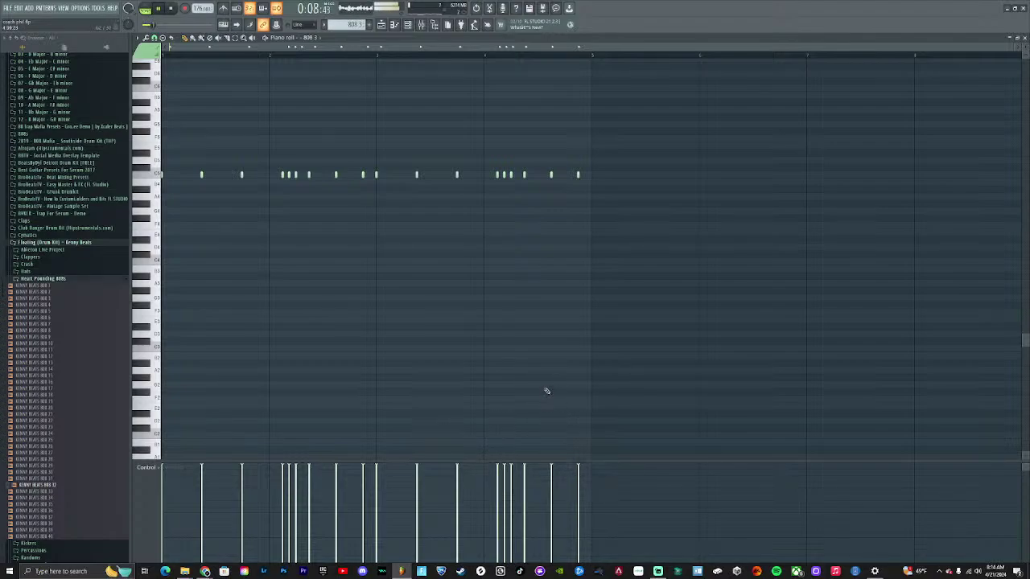
# Make the 808 3 clip at bar 25 on Track 9 a unique pattern and colour it brown (RGB 149, 52, 50)
pyautogui.click(394, 24)
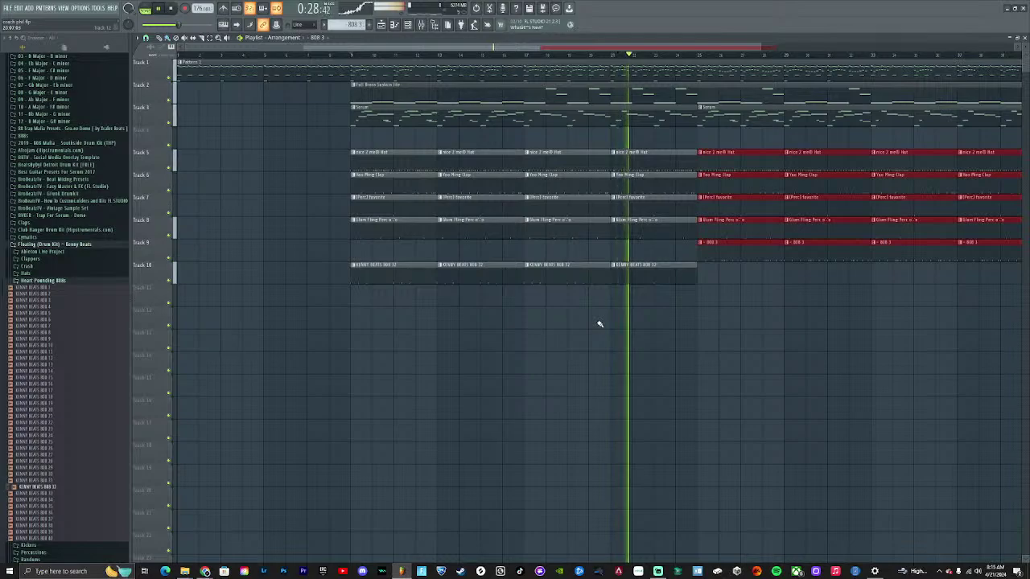
pyautogui.scroll(-2, 770, 402)
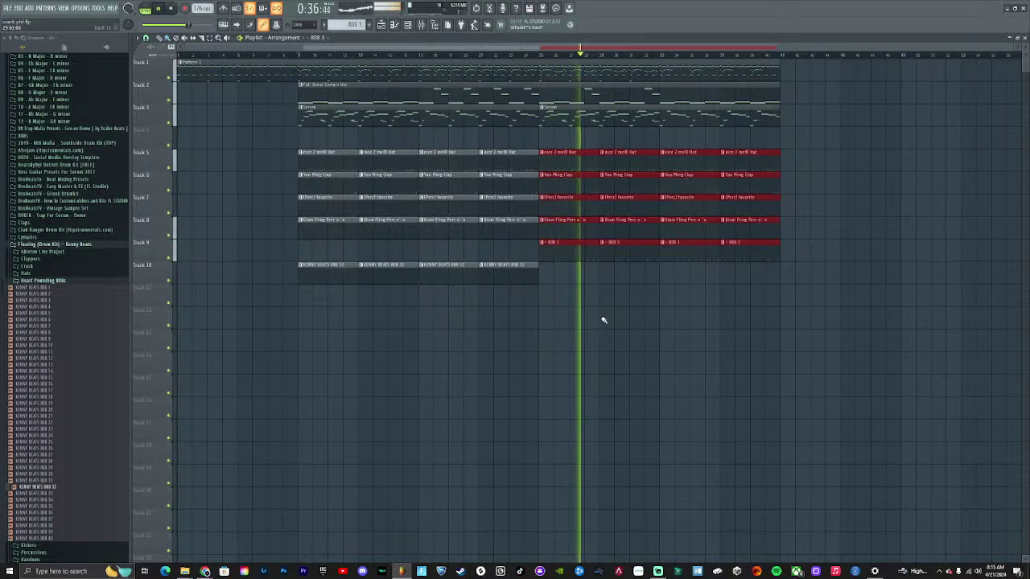
pyautogui.scroll(2, 600, 319)
pyautogui.scroll(-2, 572, 323)
pyautogui.scroll(3, 572, 324)
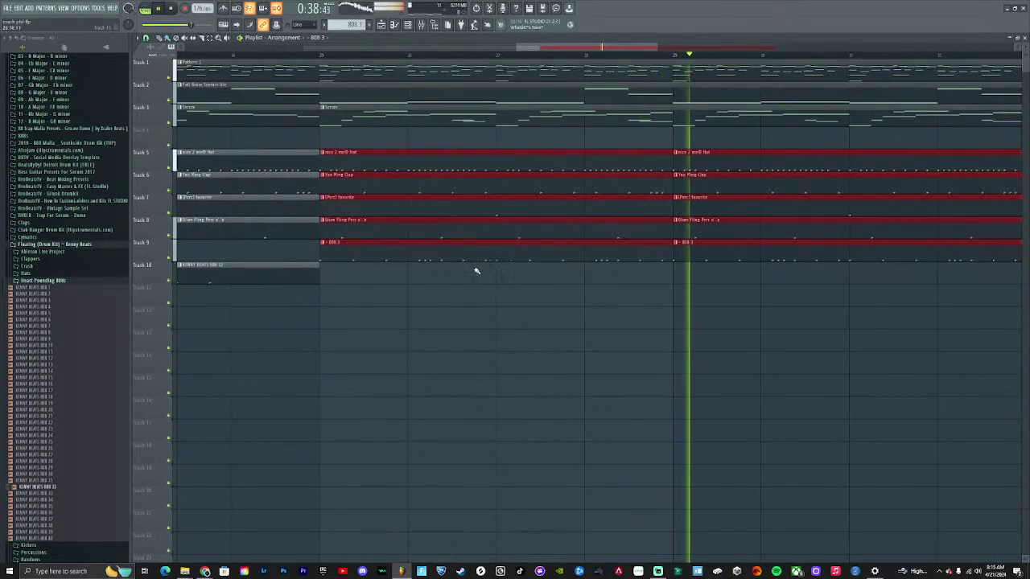
pyautogui.click(322, 241)
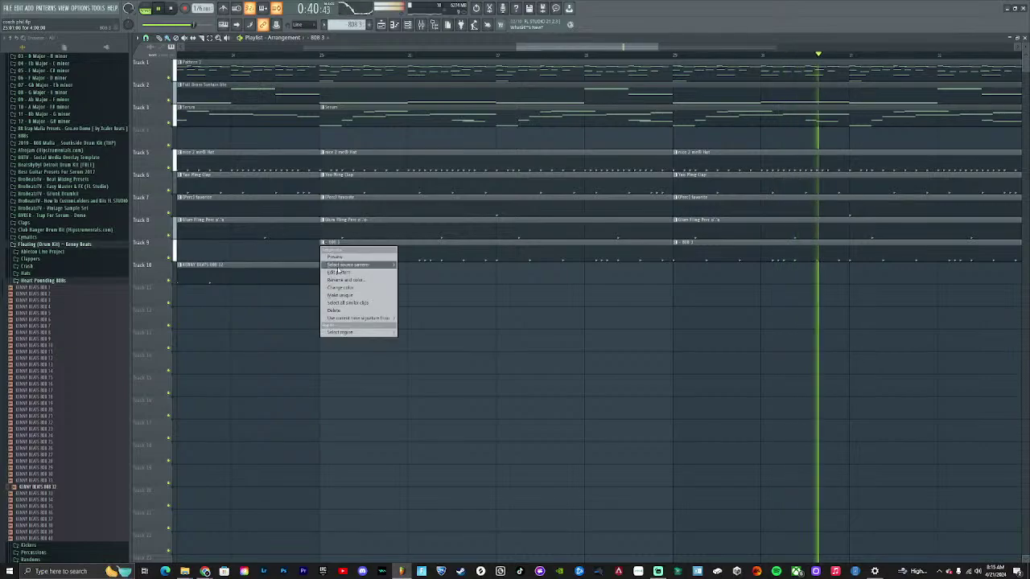
pyautogui.click(351, 297)
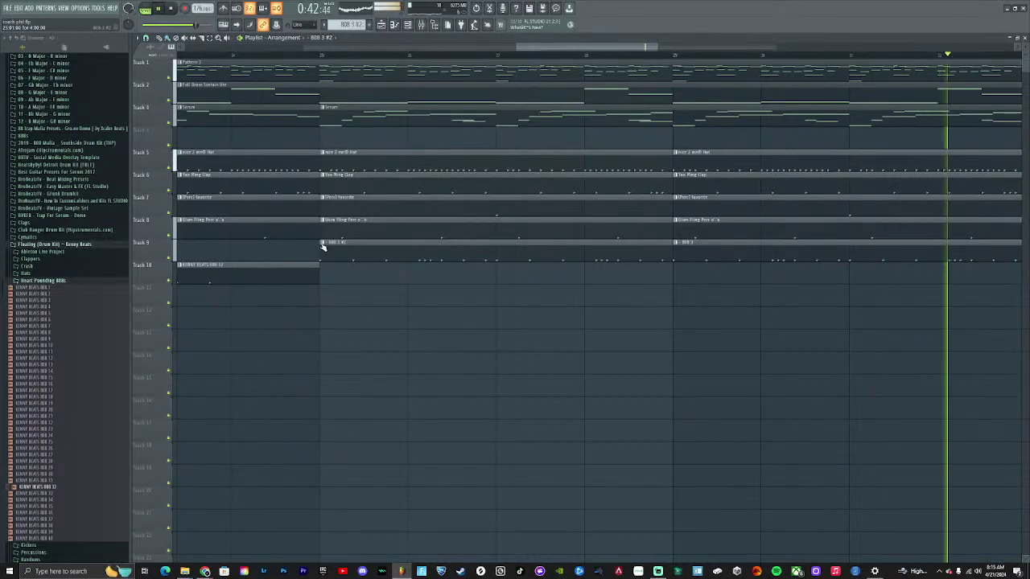
pyautogui.click(321, 241)
pyautogui.click(341, 287)
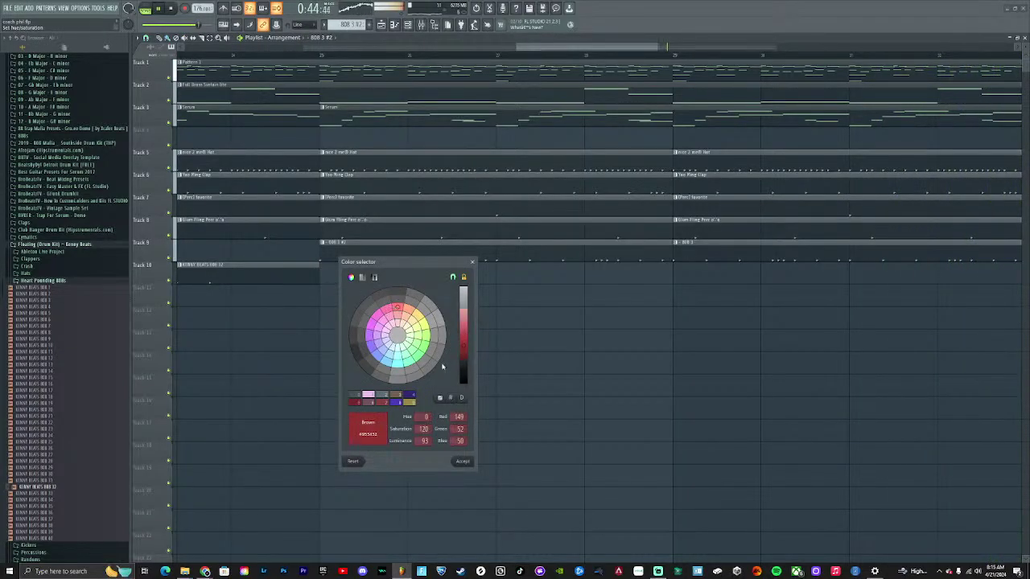
pyautogui.click(464, 462)
# Replace the 808 3 clip at bar 29 on Track 9 with a copy of the 808 3 #2 clip
pyautogui.scroll(-3, 487, 384)
pyautogui.scroll(-3, 515, 299)
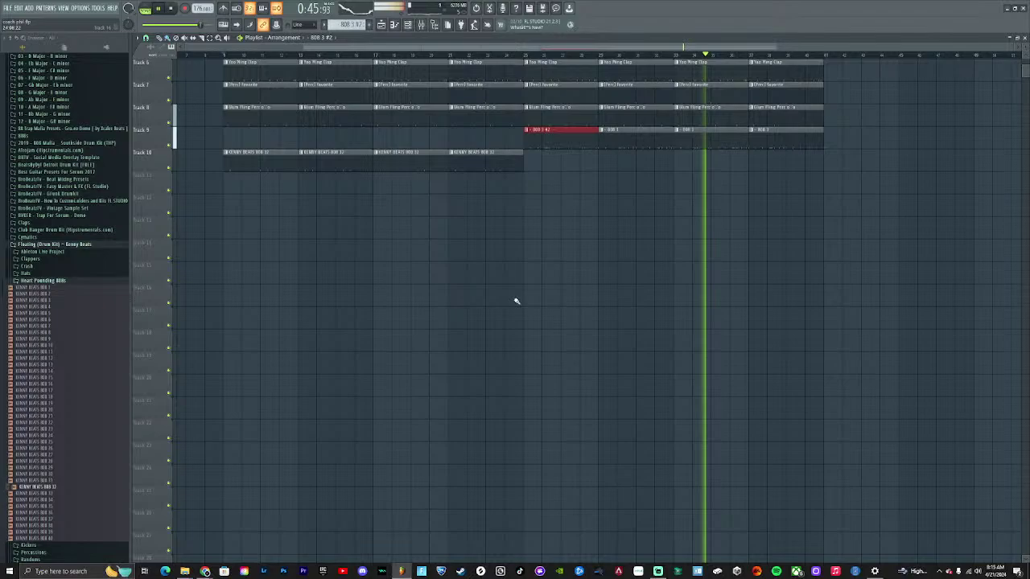
pyautogui.scroll(3, 564, 168)
pyautogui.moveTo(567, 133)
pyautogui.mouseDown()
pyautogui.moveTo(719, 144)
pyautogui.moveTo(635, 156)
pyautogui.mouseUp()
# Edit the 808 3 #2 pattern by removing steps 20, 21 and 23 and adding one at step 25
pyautogui.doubleClick(595, 142)
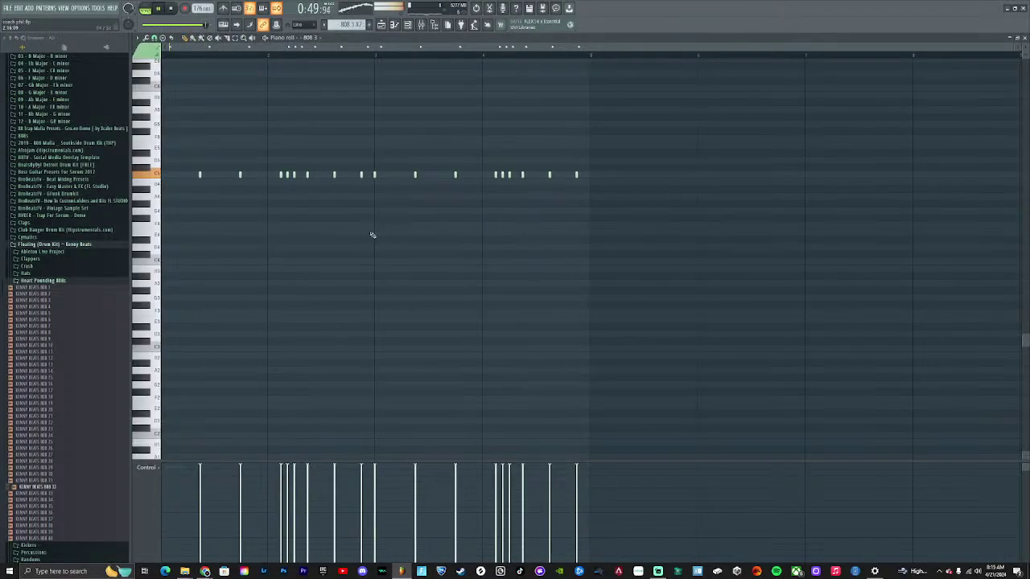
pyautogui.click(408, 25)
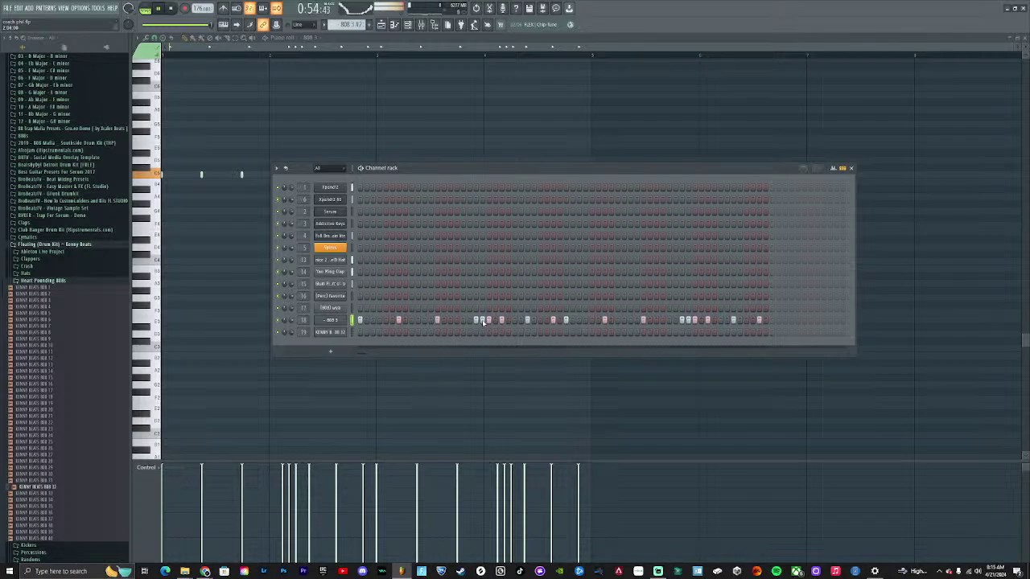
pyautogui.click(383, 25)
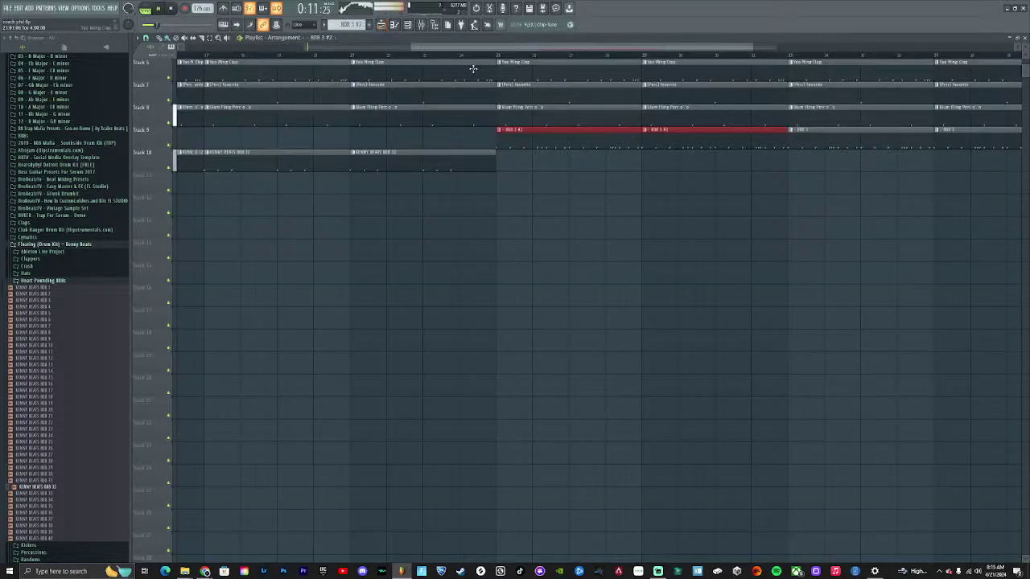
pyautogui.press('space')
pyautogui.press('F6')
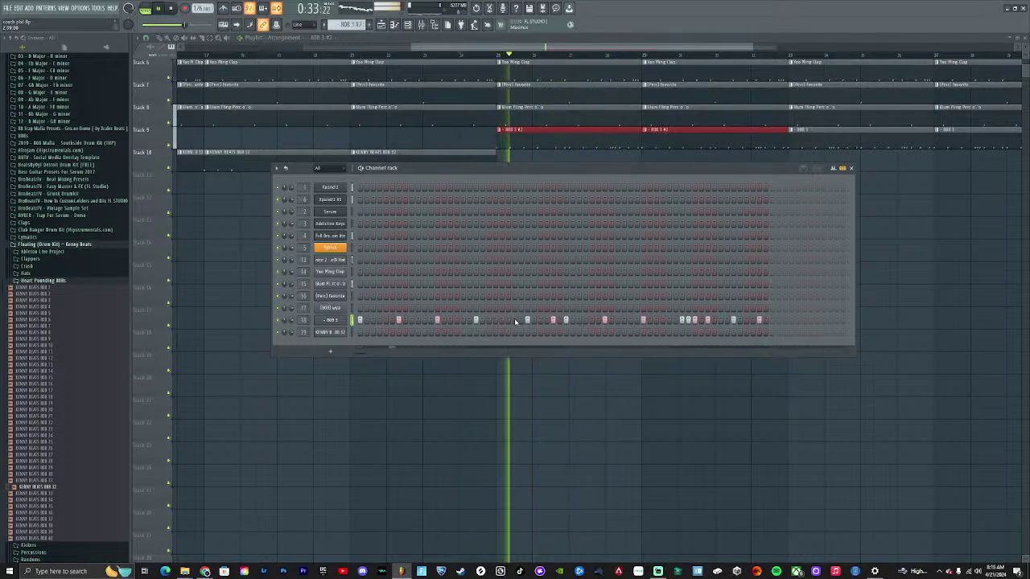
pyautogui.click(515, 321)
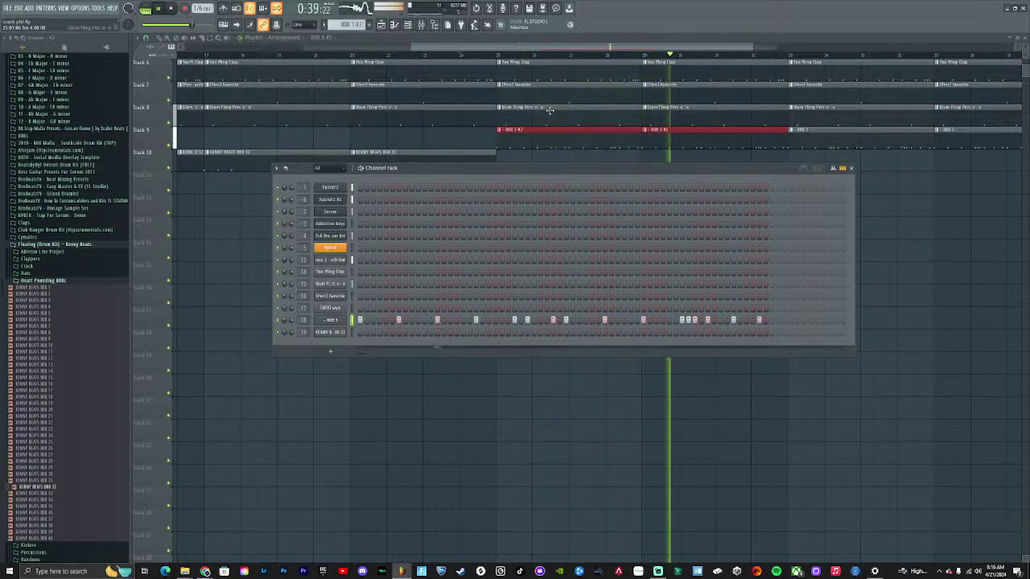
pyautogui.press('F6')
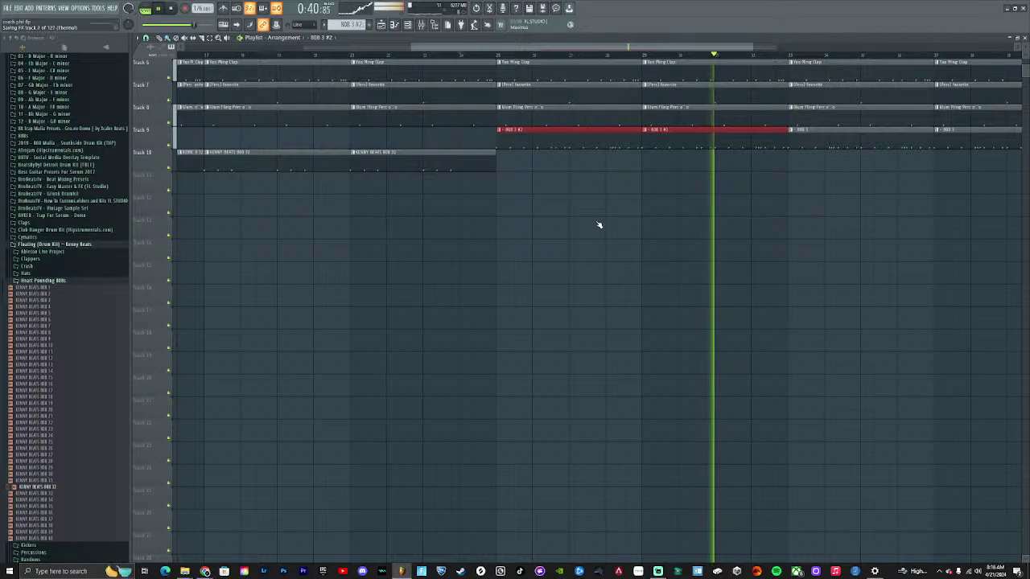
# Select every clip in the 40-bar arrangement and duplicate the whole section from bar 41
pyautogui.scroll(-3, 605, 223)
pyautogui.scroll(5, 568, 198)
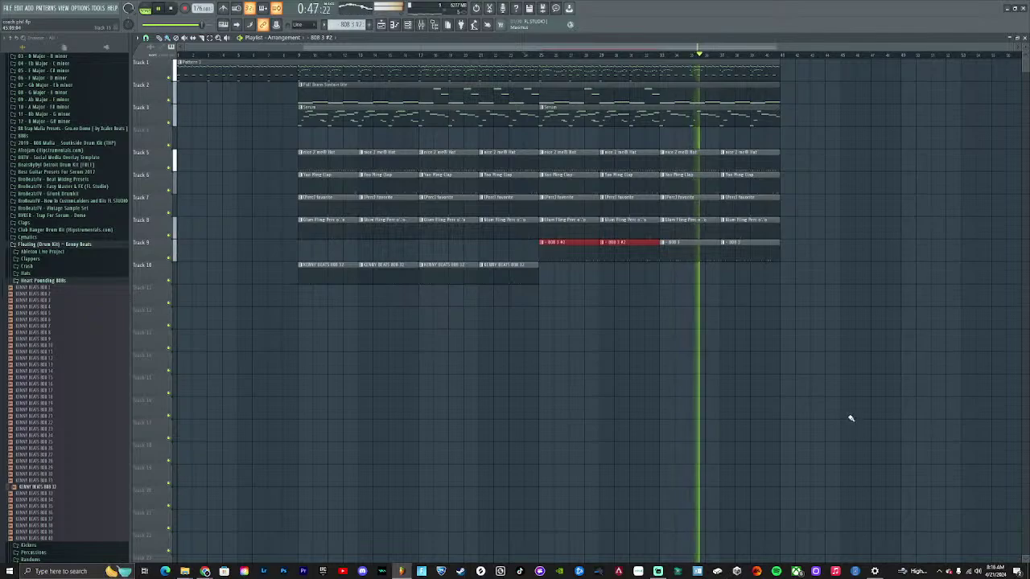
pyautogui.moveTo(781, 420); pyautogui.dragTo(179, 62)
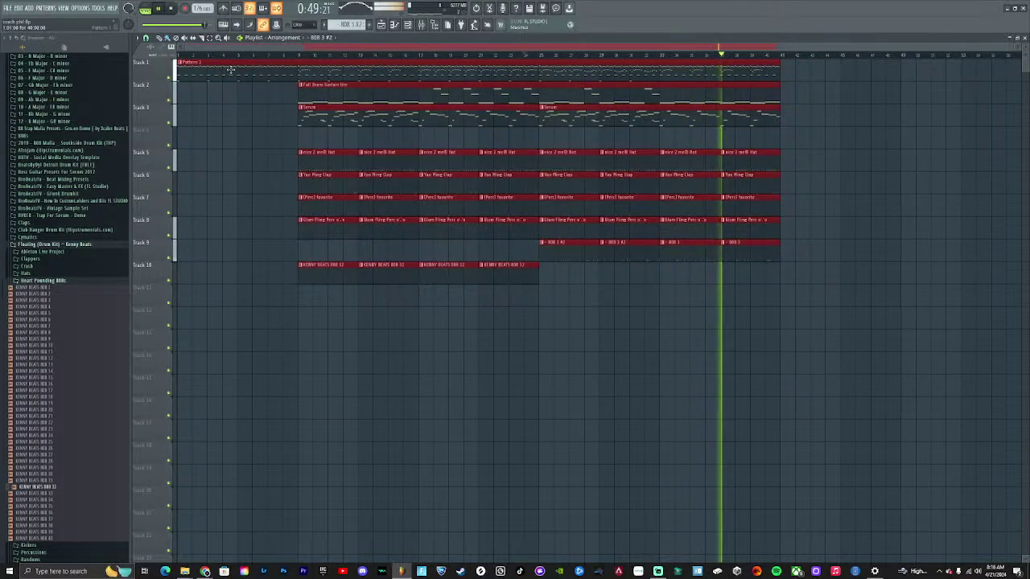
pyautogui.hotkey('ctrl', 'b')
pyautogui.scroll(-3, 788, 55)
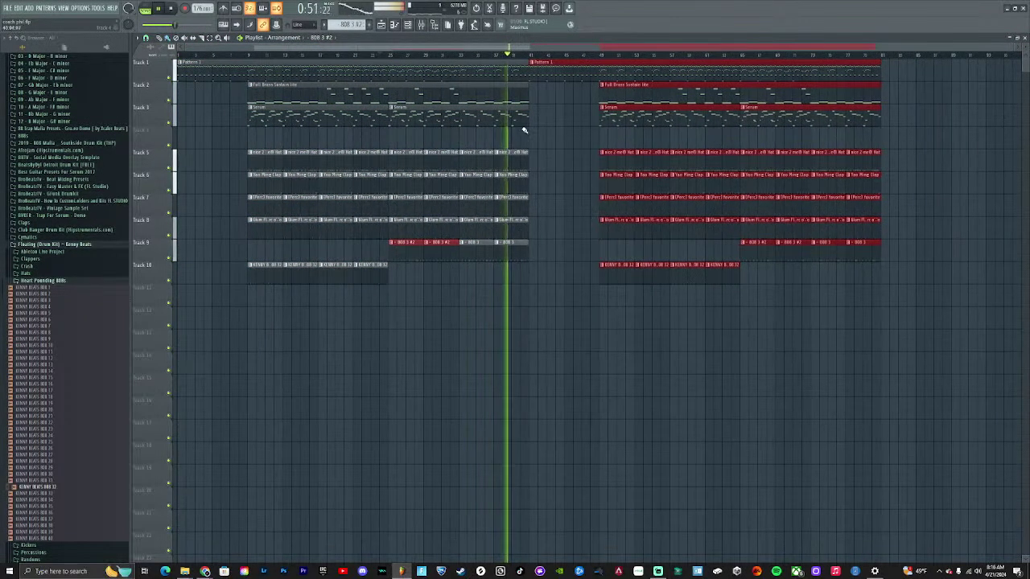
# Place another Pattern 1 clip on Track 1 at bar 81 and shorten it to 8 bars as an outro
pyautogui.click(584, 123)
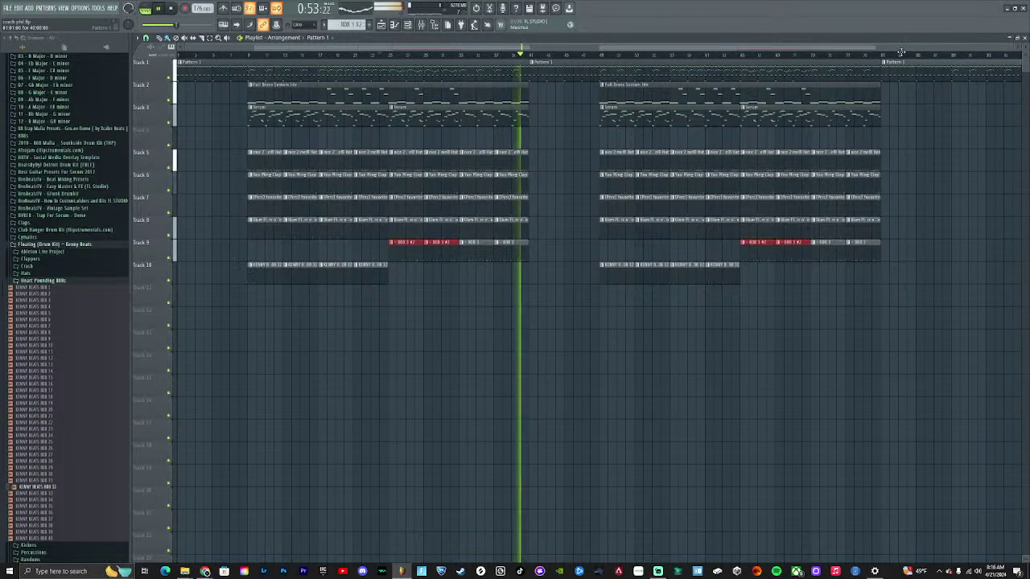
pyautogui.scroll(-1, 923, 101)
pyautogui.moveTo(923, 70); pyautogui.dragTo(722, 69)
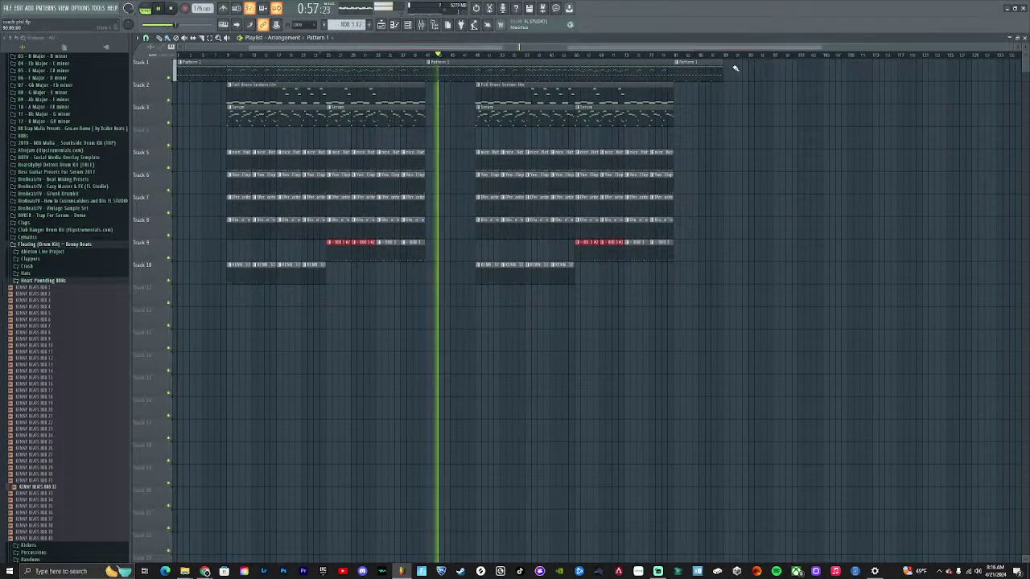
pyautogui.hotkey('alt', 'Tab')
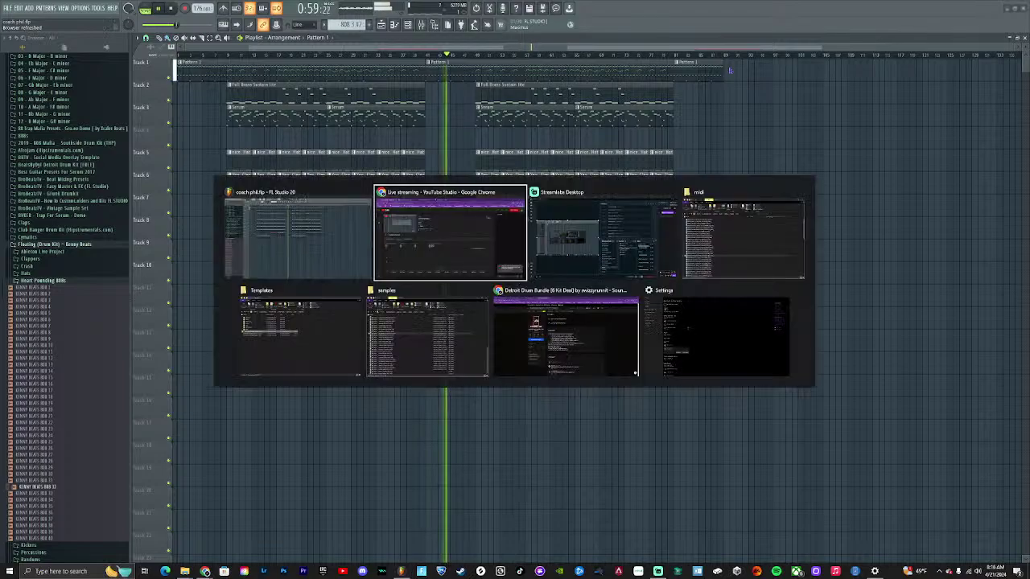
pyautogui.hotkey('alt', 'Tab')
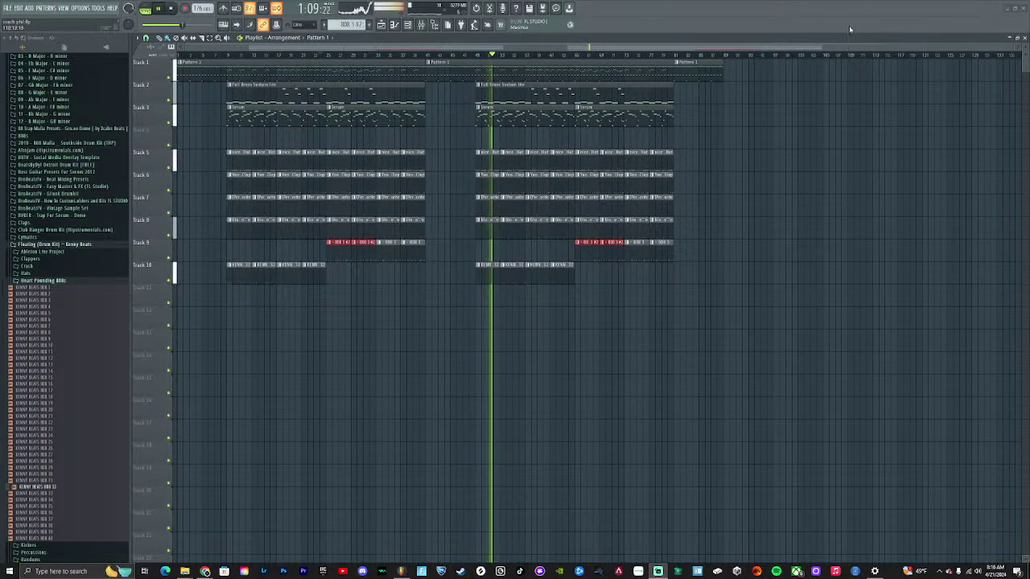
# Find the second mixdown tag inside the JayGuru Tags folder and place it on Track 12 at bar 3
pyautogui.scroll(-15, 92, 329)
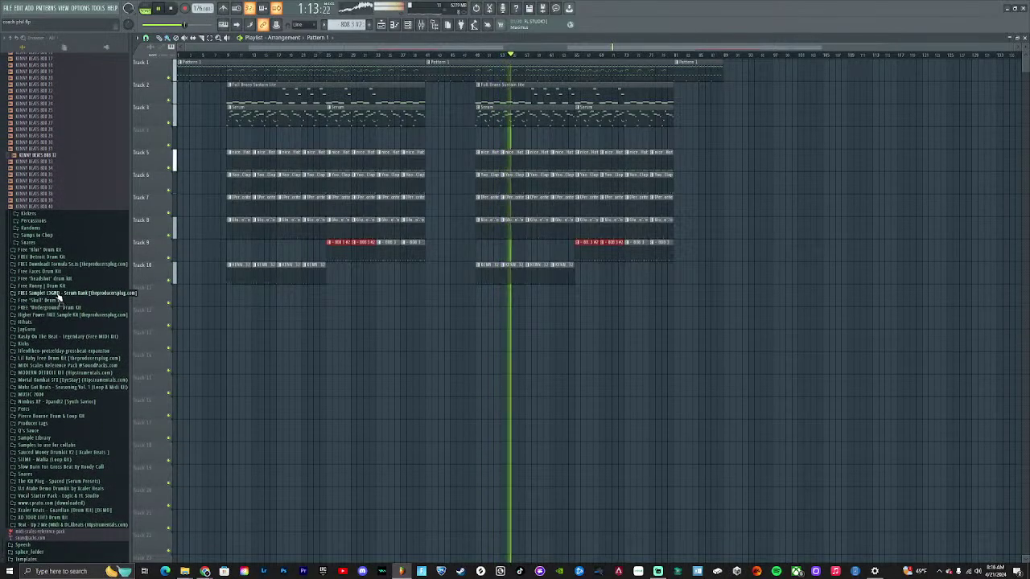
pyautogui.click(56, 330)
pyautogui.click(56, 333)
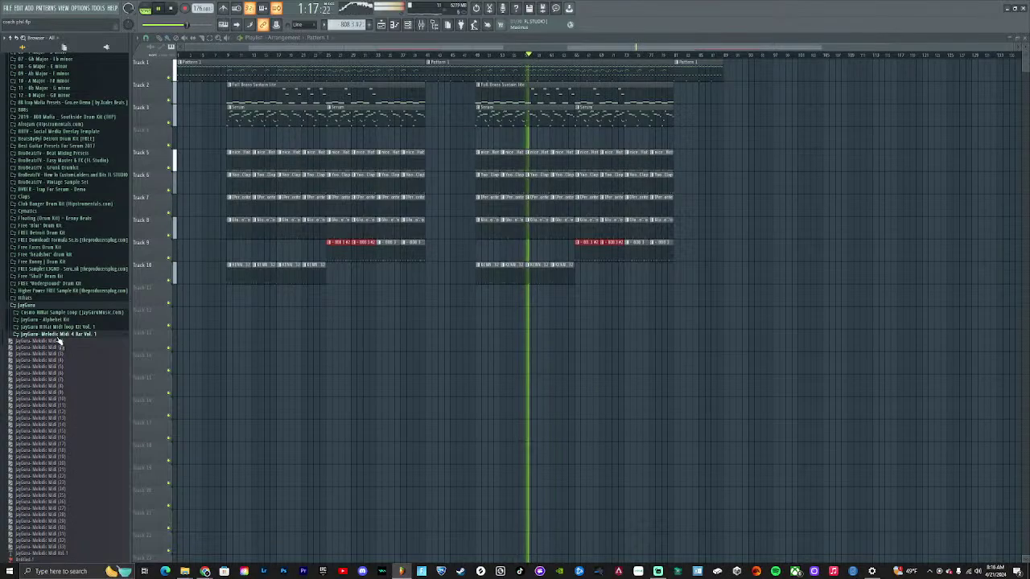
pyautogui.click(60, 335)
pyautogui.click(48, 342)
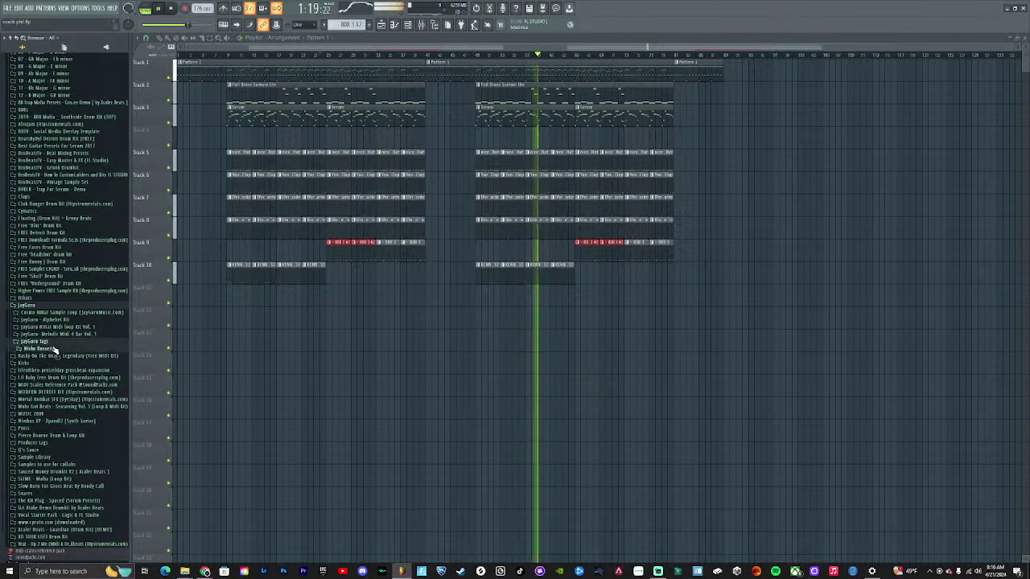
pyautogui.click(54, 348)
pyautogui.moveTo(46, 367); pyautogui.dragTo(213, 322)
pyautogui.scroll(-5, 320, 313)
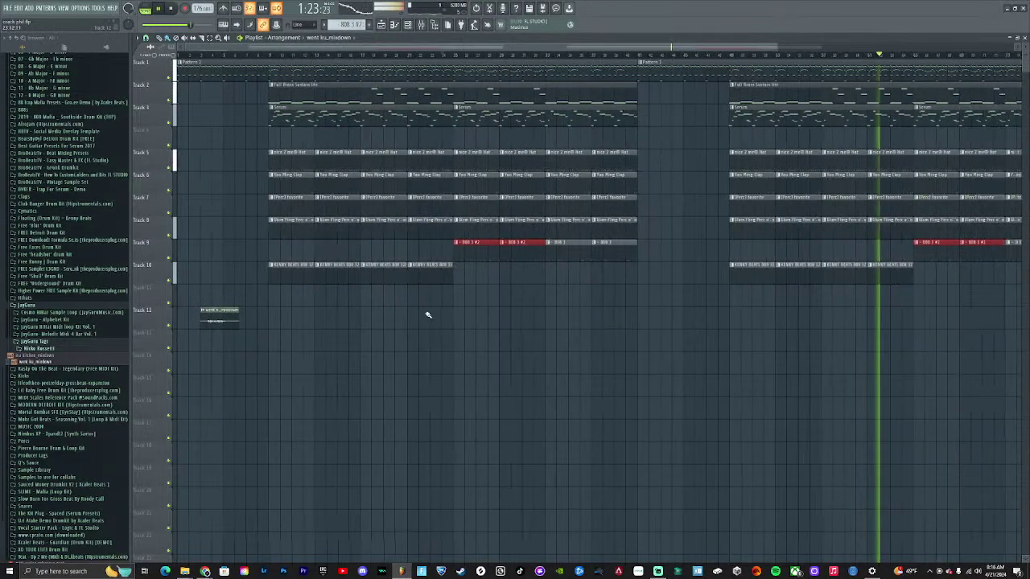
pyautogui.moveTo(224, 315); pyautogui.dragTo(306, 328)
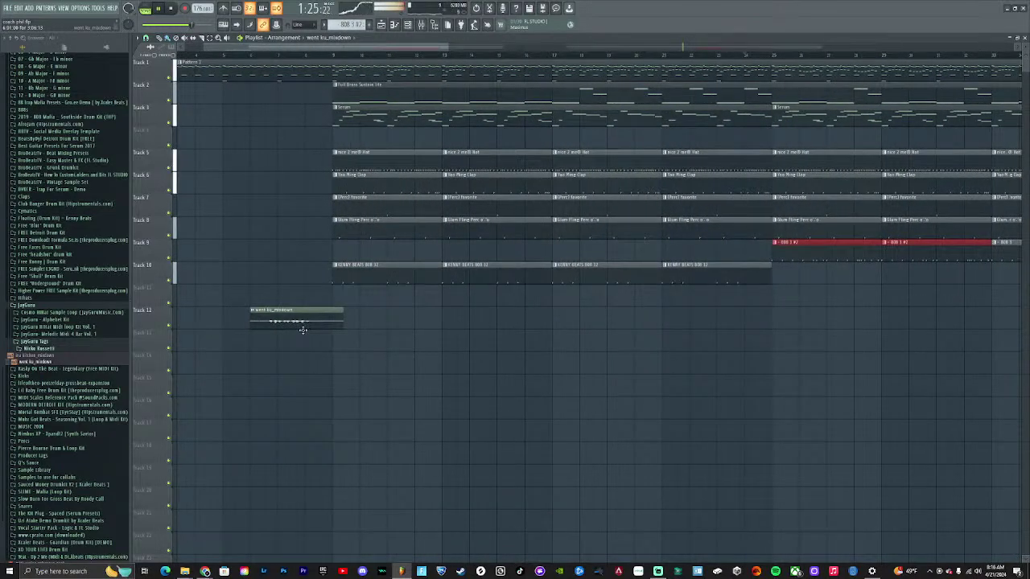
pyautogui.scroll(-3, 223, 305)
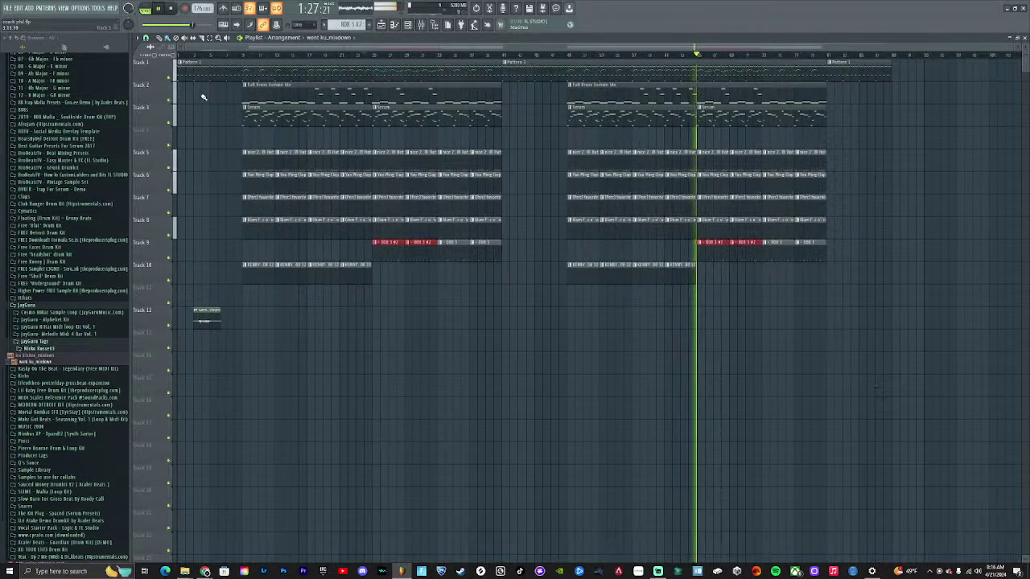
# Examine the Master track's levels and effect chain in the mixer during playback, and return to the playlist
pyautogui.hotkey('alt', 'Tab')
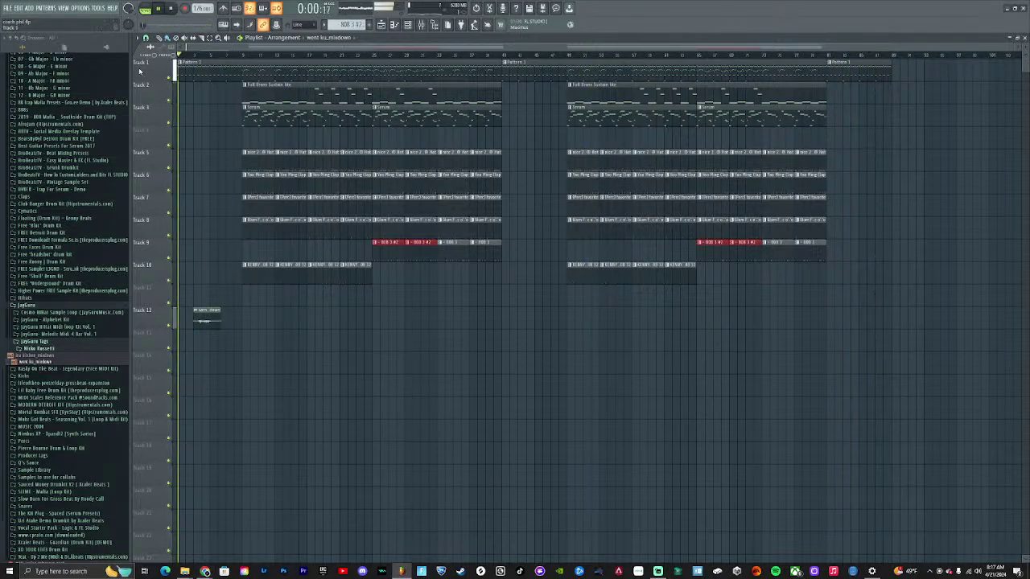
pyautogui.click(409, 25)
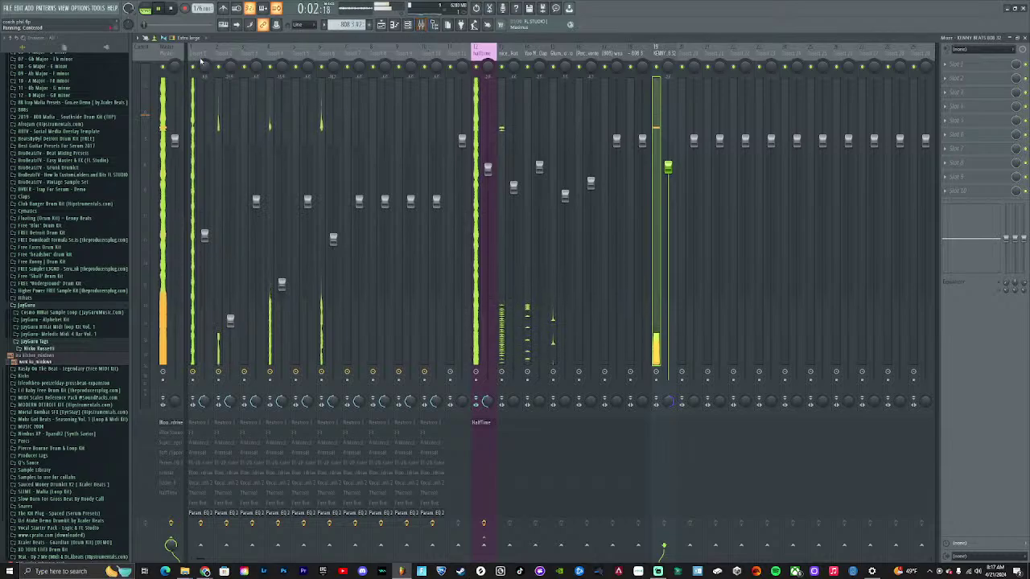
pyautogui.click(161, 55)
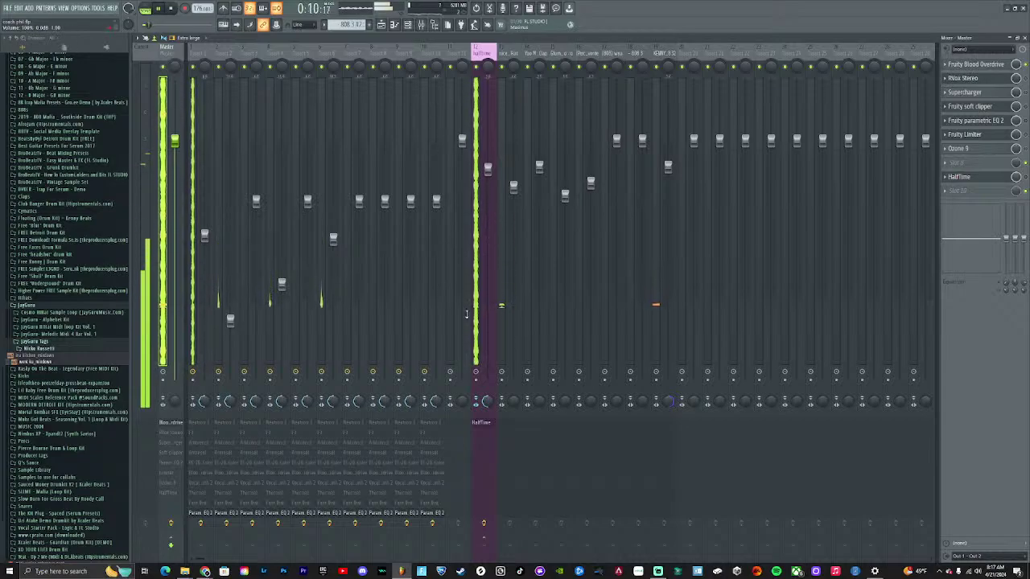
pyautogui.click(381, 25)
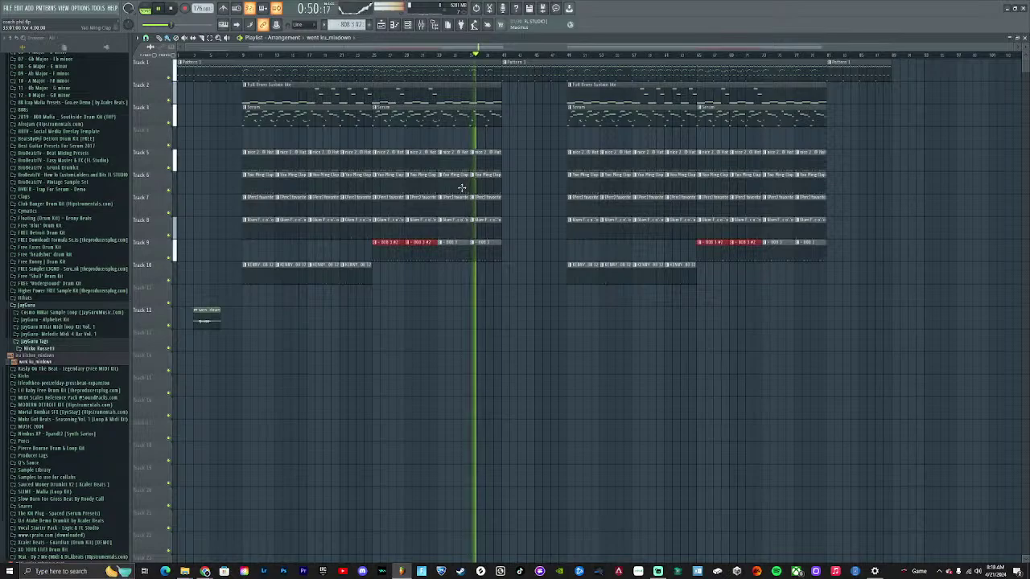
pyautogui.hotkey('alt', 'Tab')
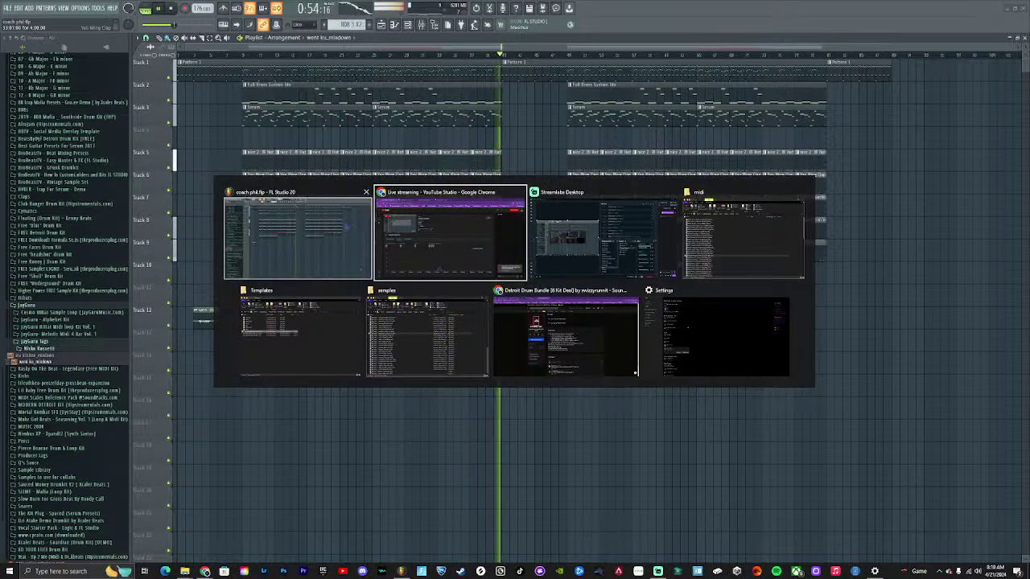
pyautogui.press('Escape')
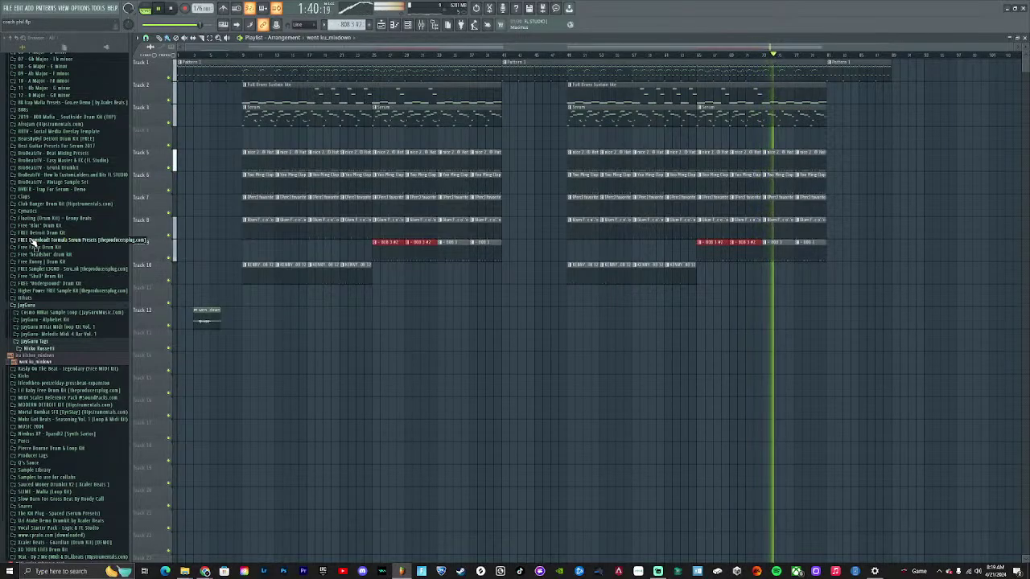
pyautogui.hotkey('alt', 'Tab')
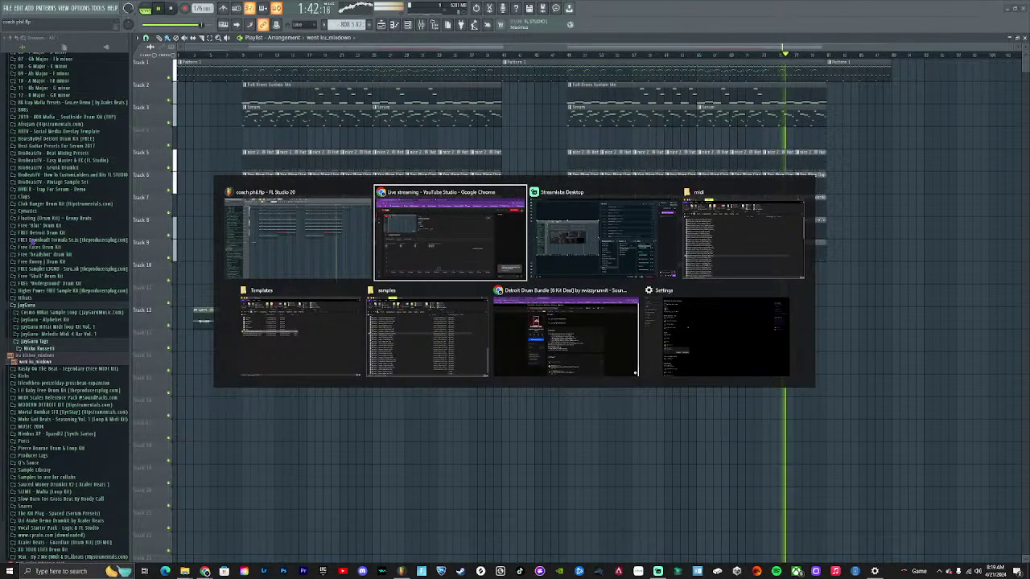
pyautogui.press('Escape')
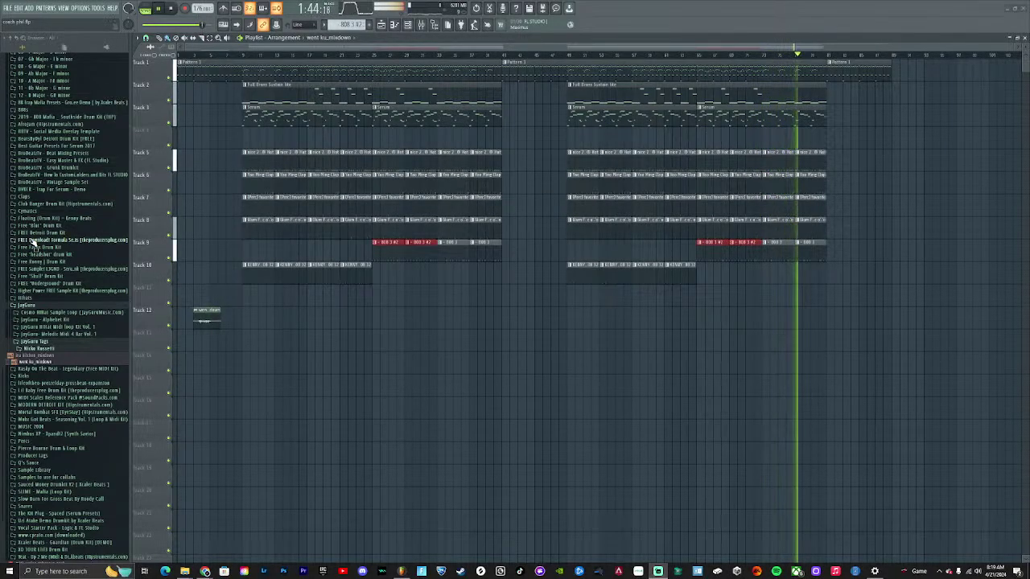